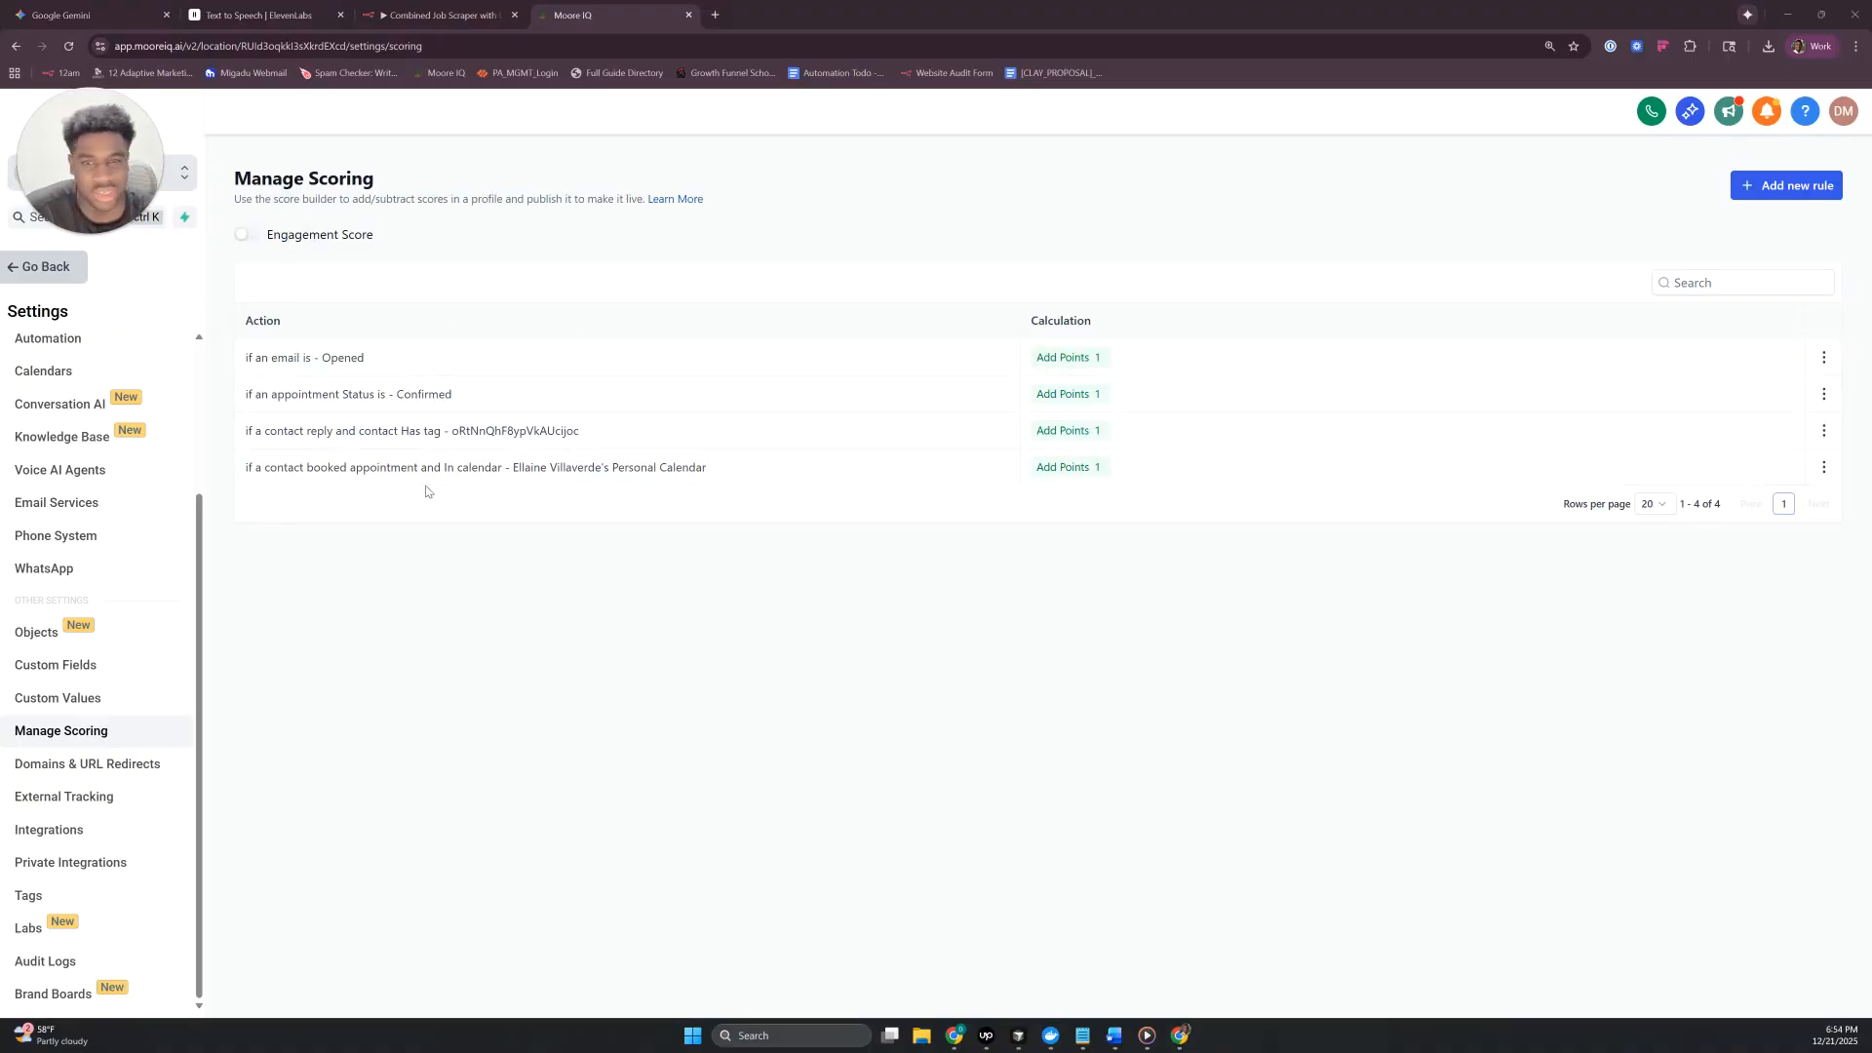
# - Enable the Engagement Score in the scoring settings and return to the main account navigation
pyautogui.click(247, 238)
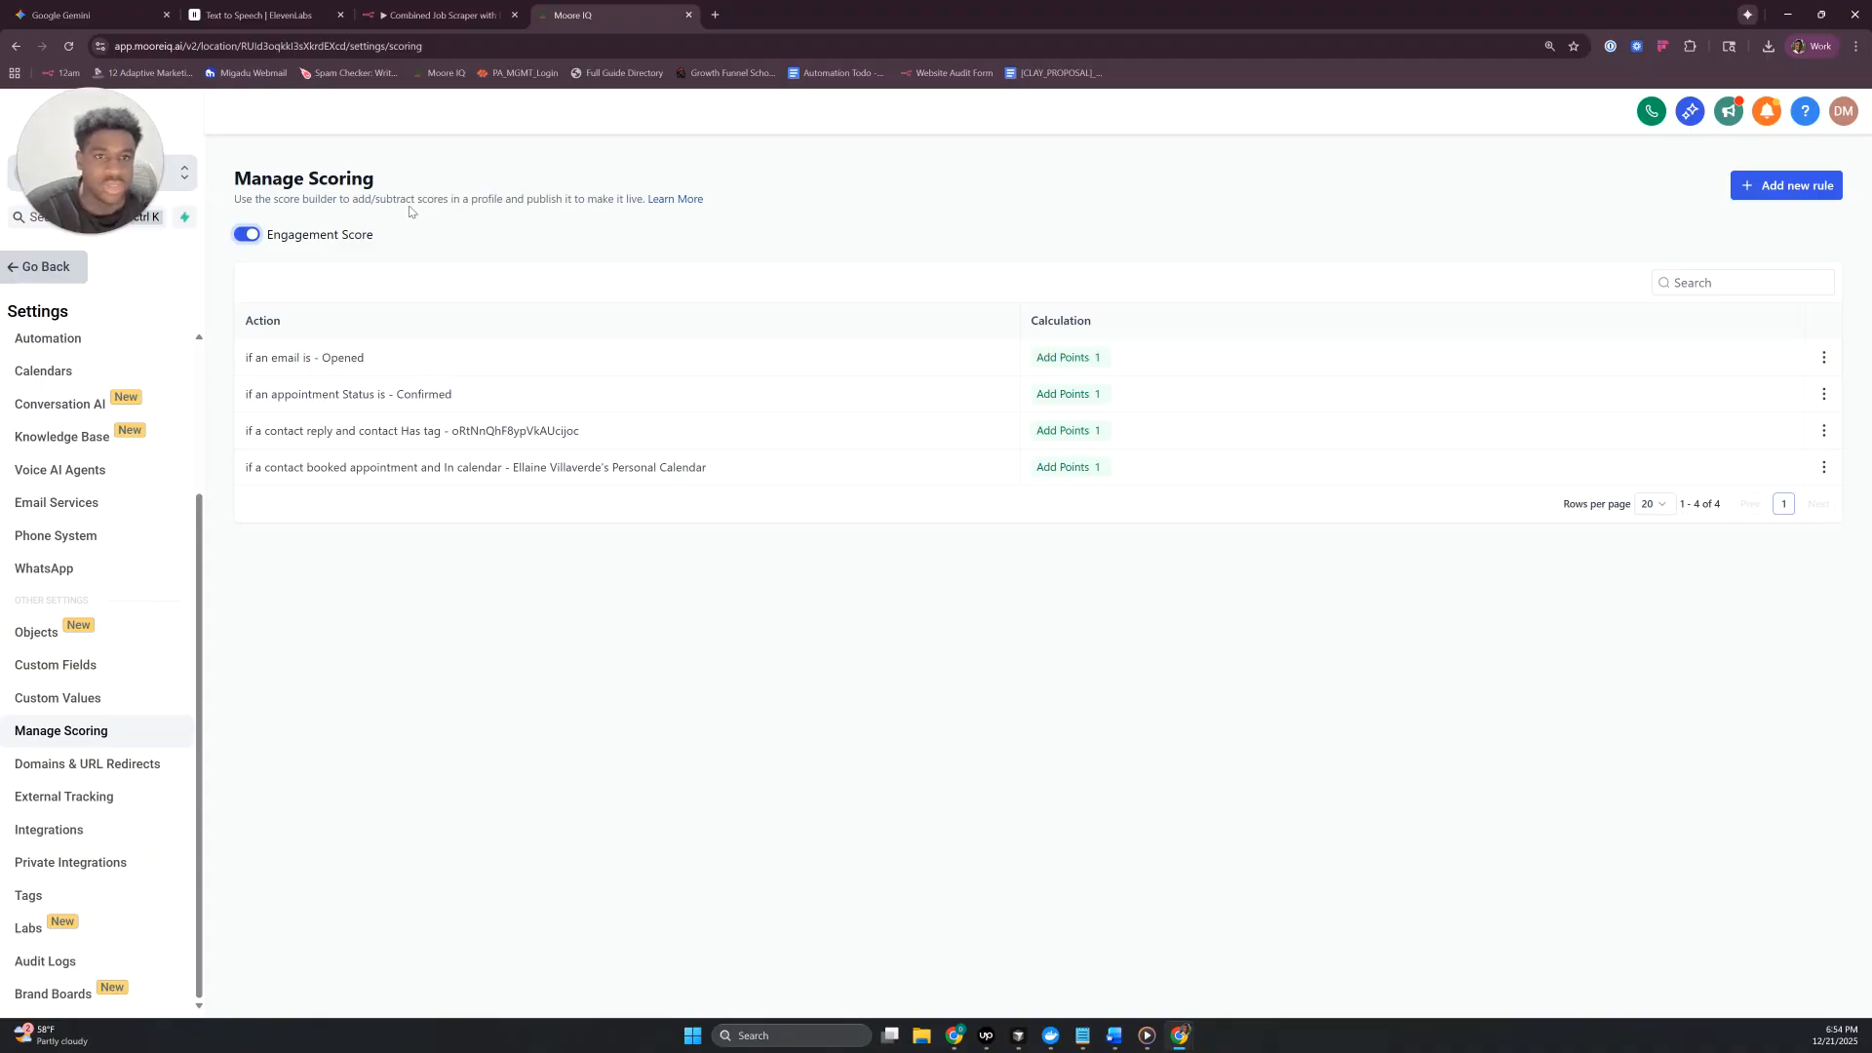
pyautogui.click(42, 269)
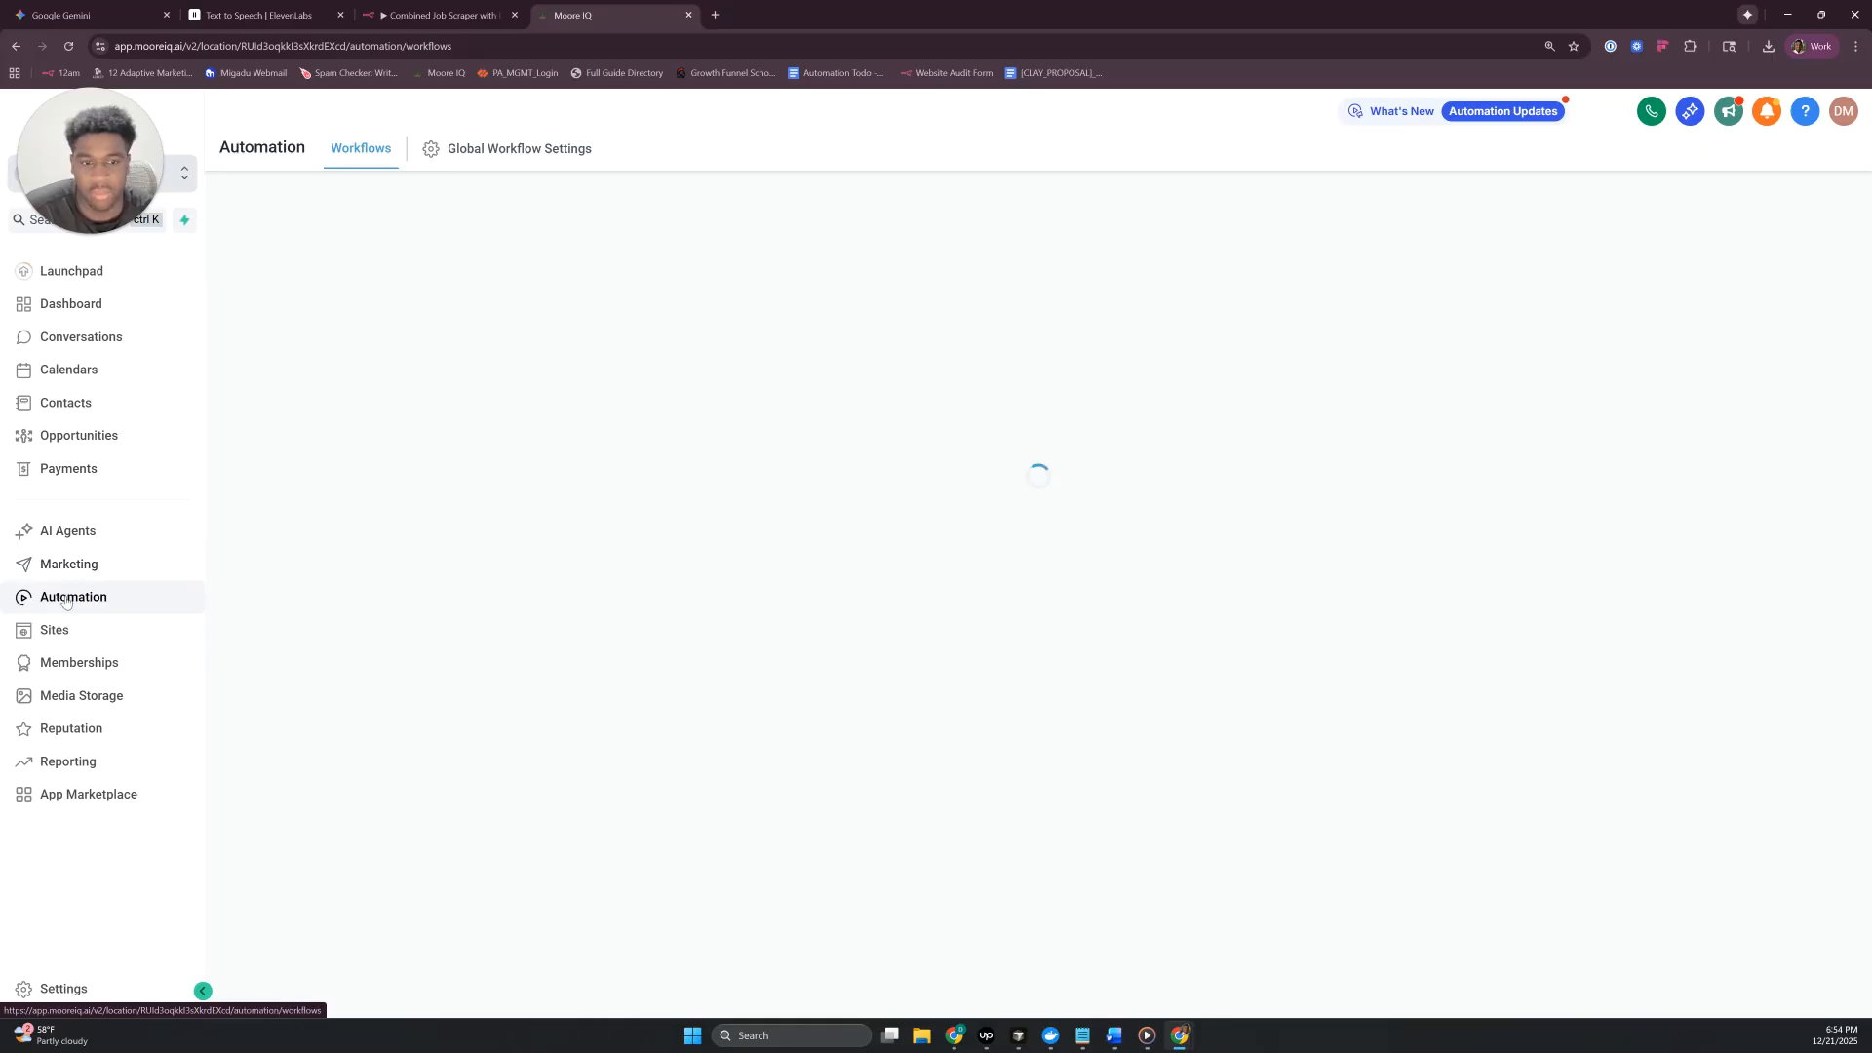
# - Create a workflow folder named Lead Segmentation in the automation area
pyautogui.click(1655, 226)
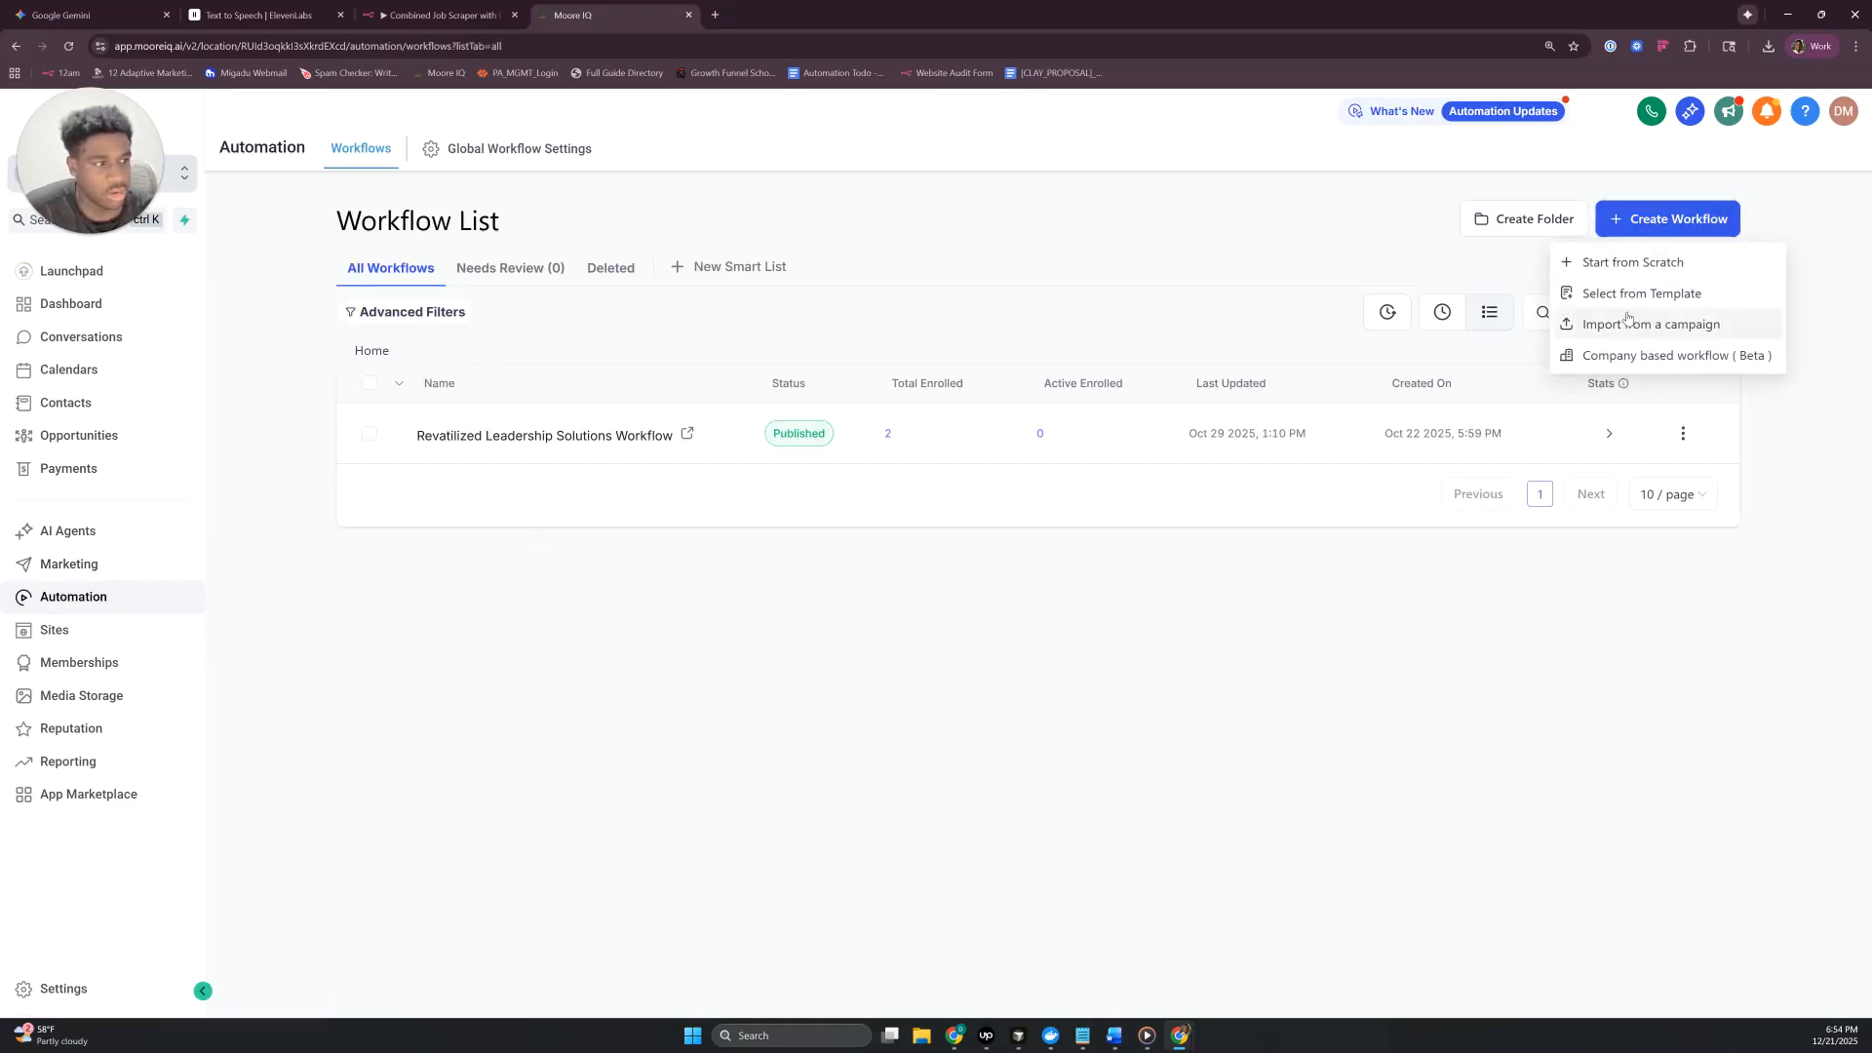
pyautogui.click(1287, 270)
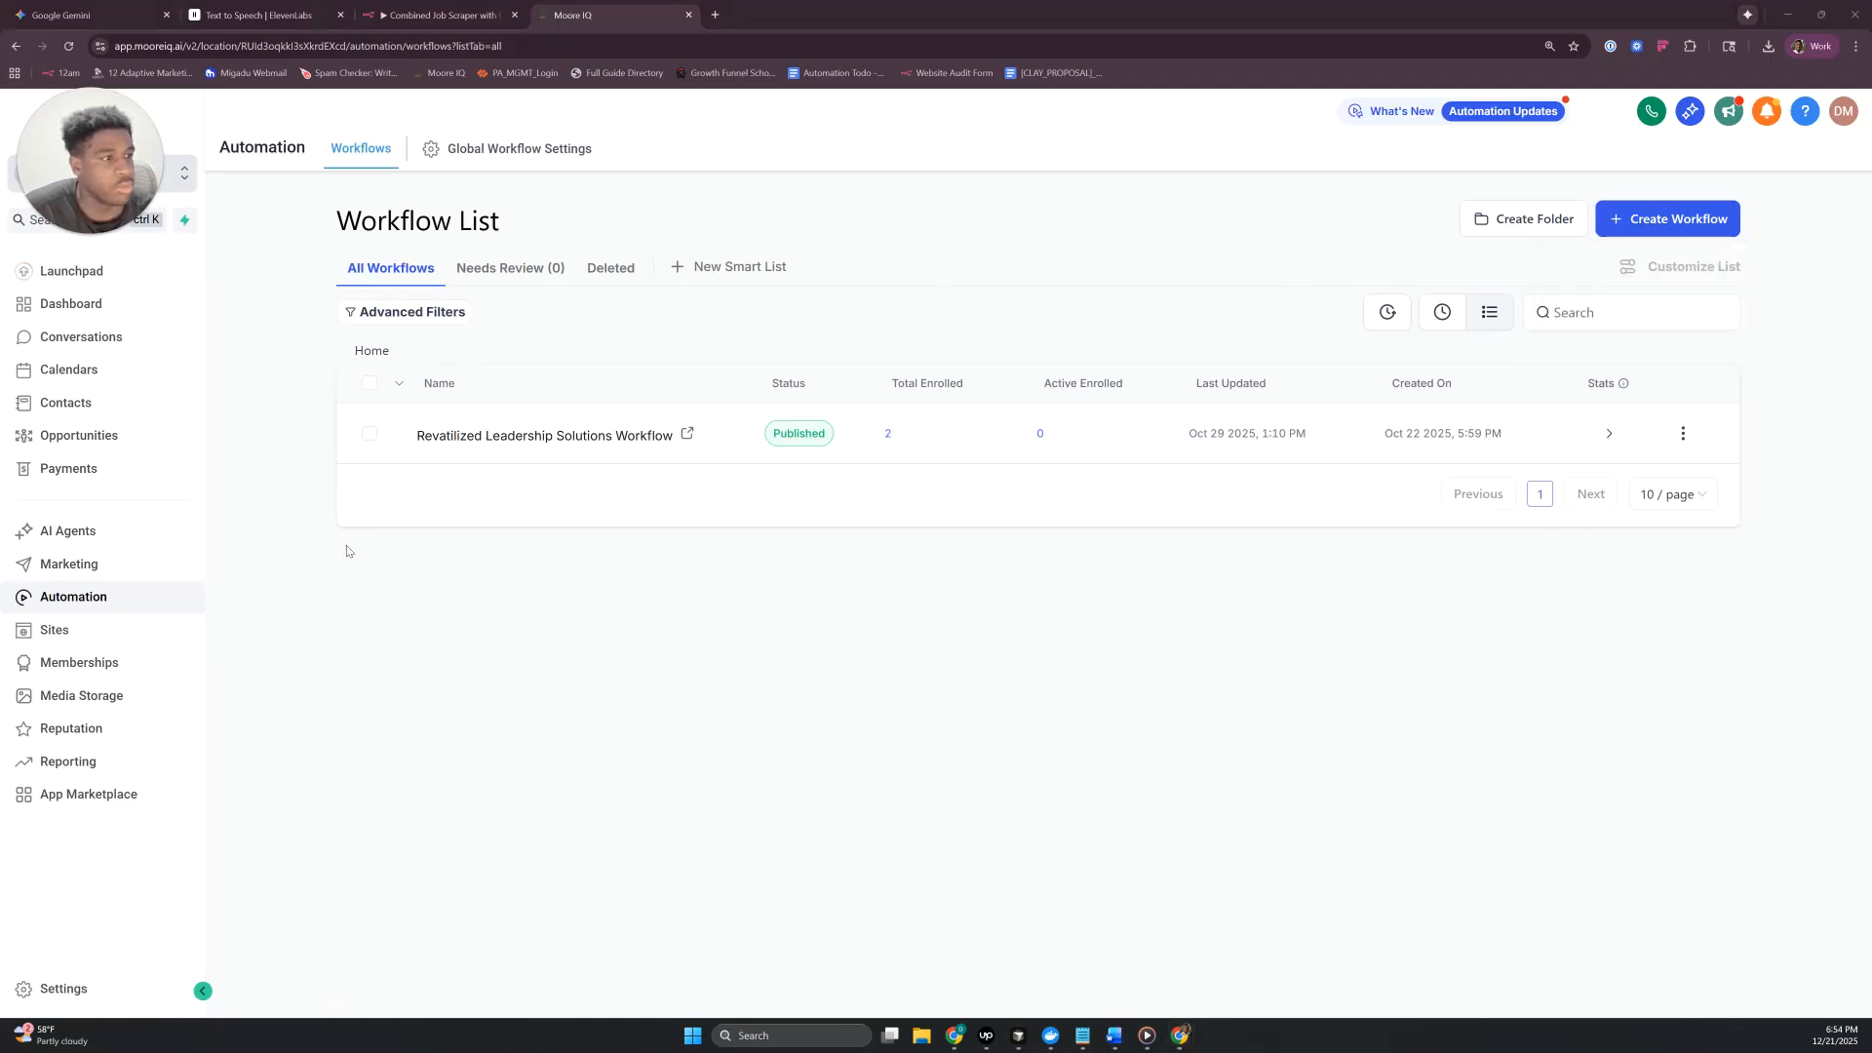
pyautogui.click(1513, 216)
pyautogui.click(895, 615)
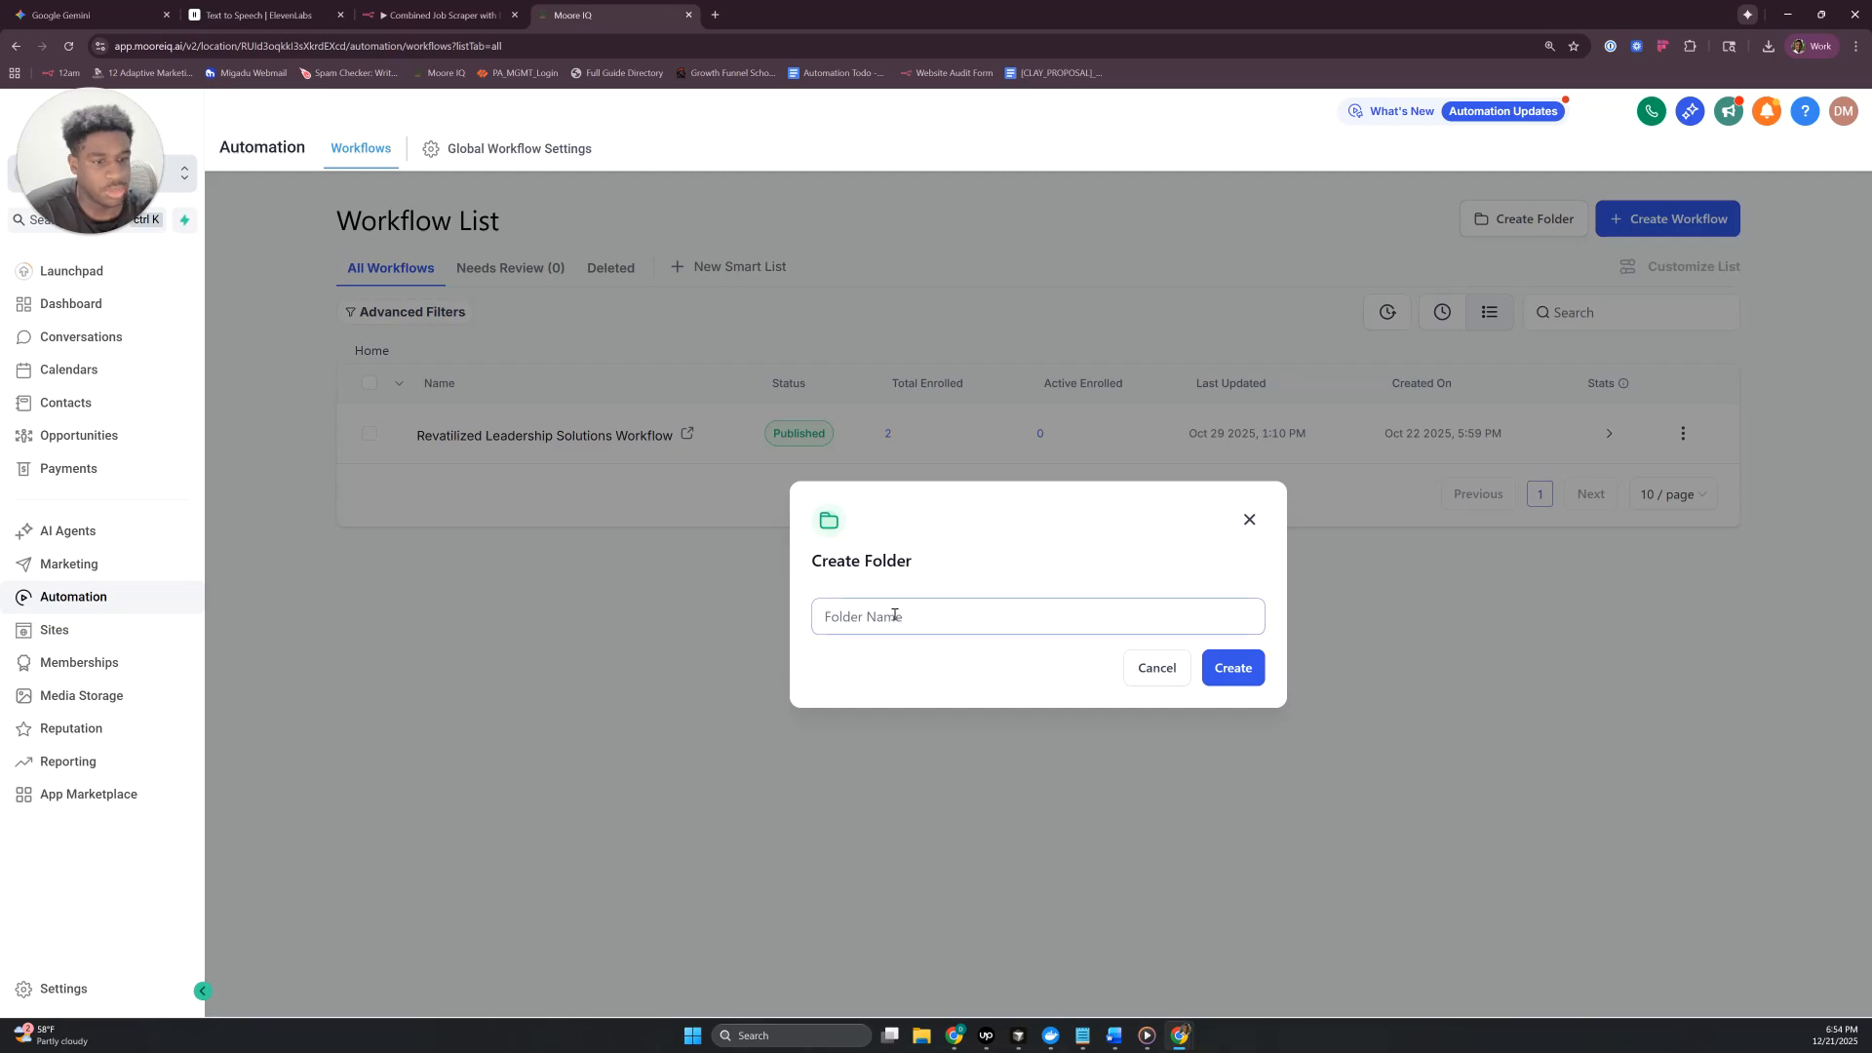
pyautogui.write('Lead Seg')
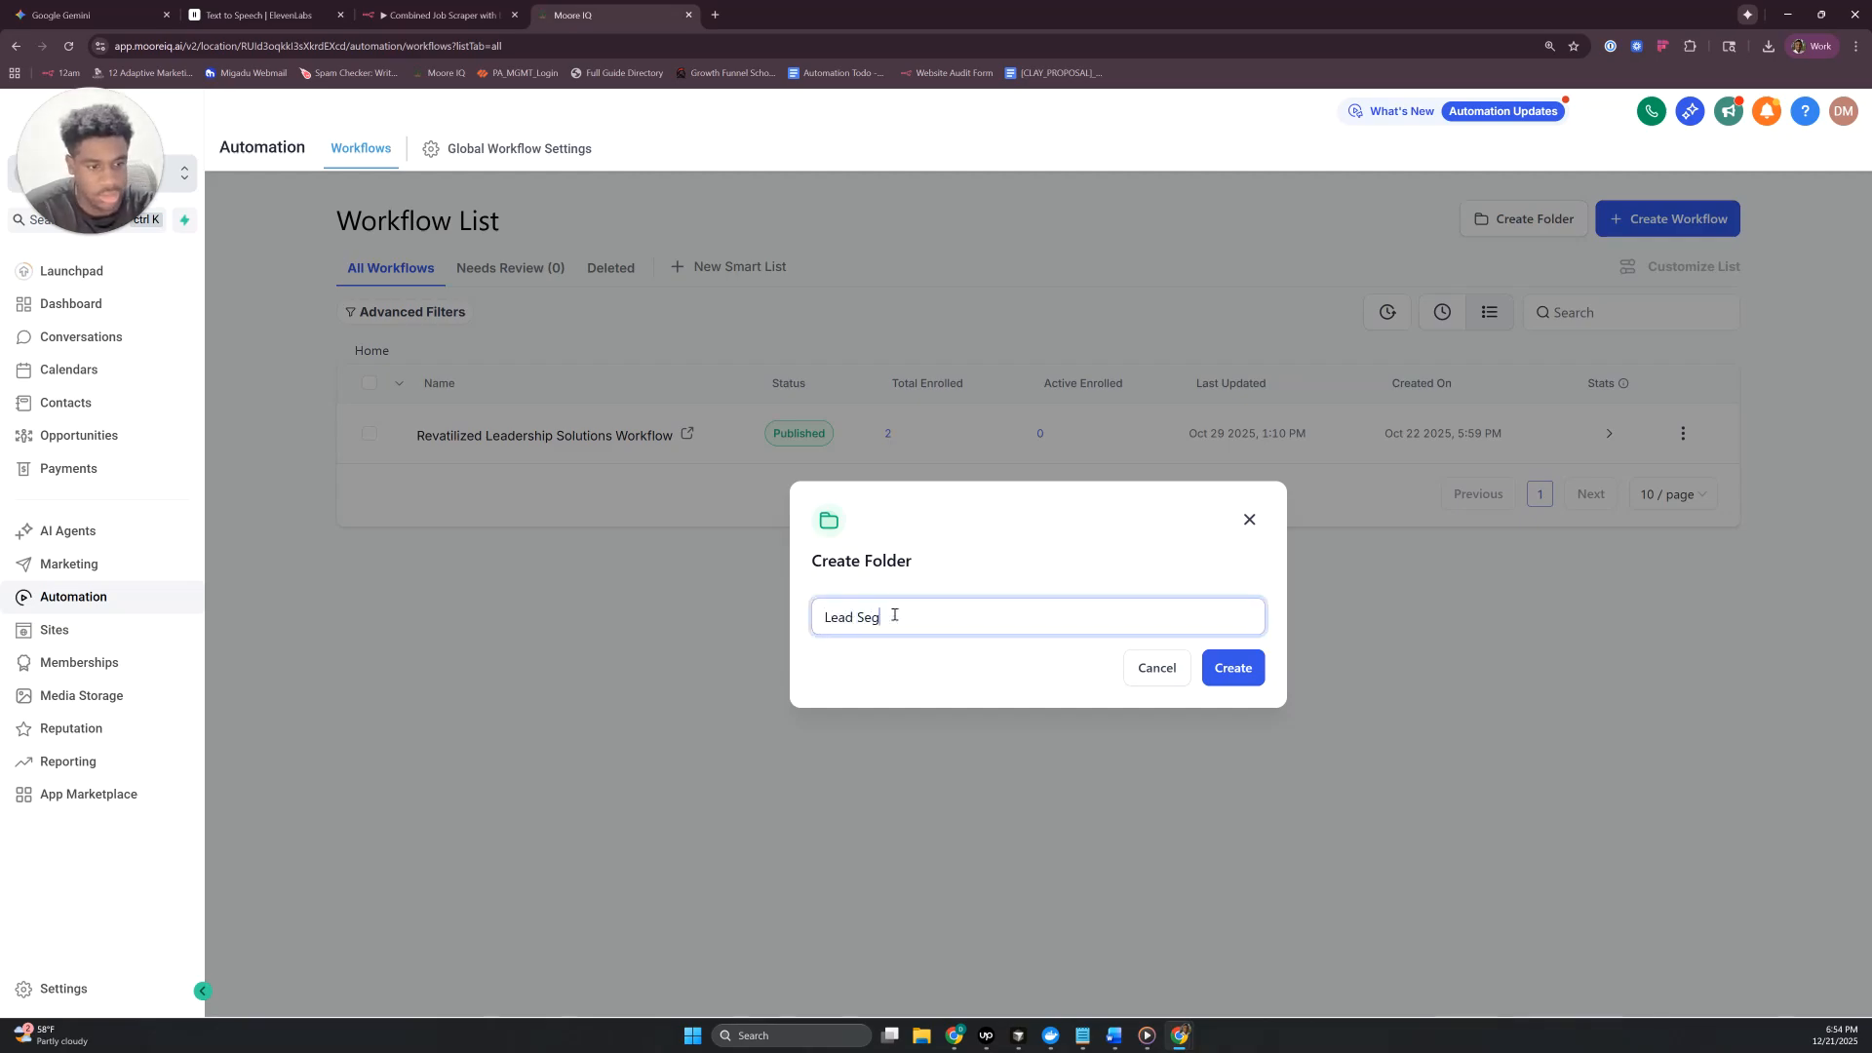
pyautogui.write('mentation')
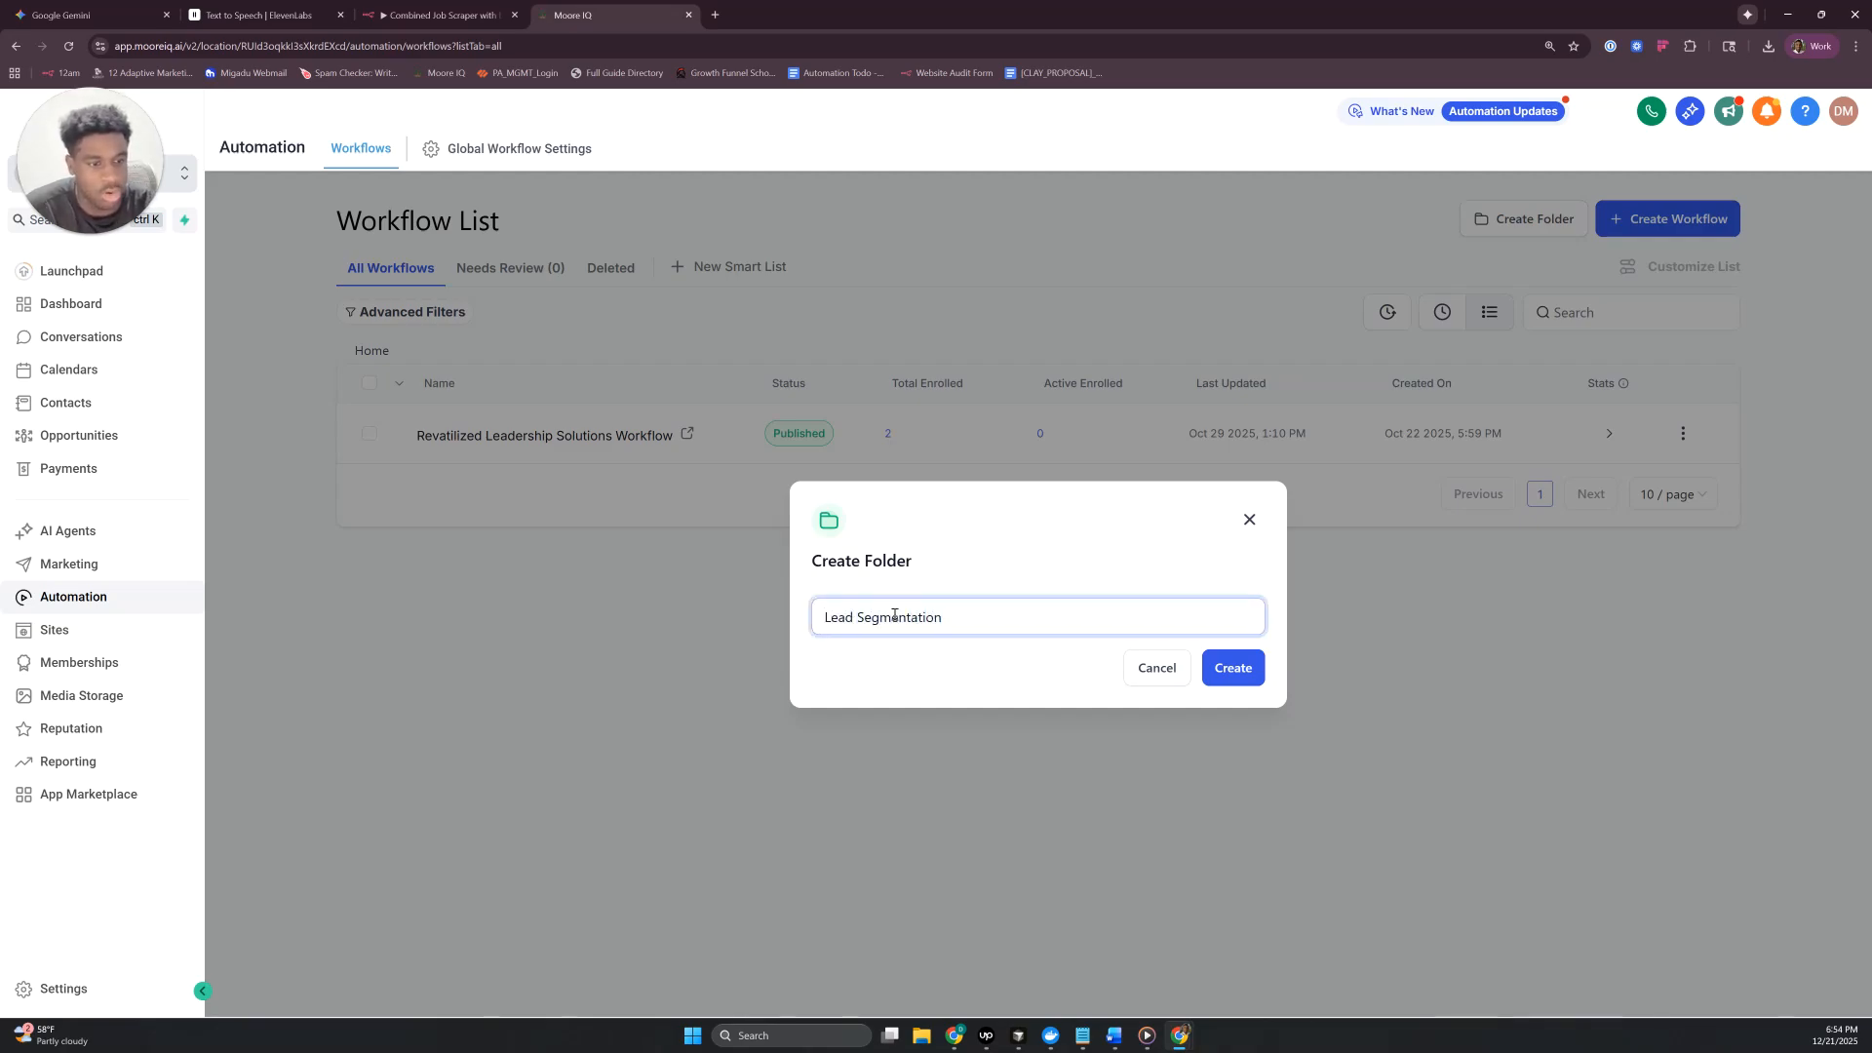
pyautogui.click(1221, 672)
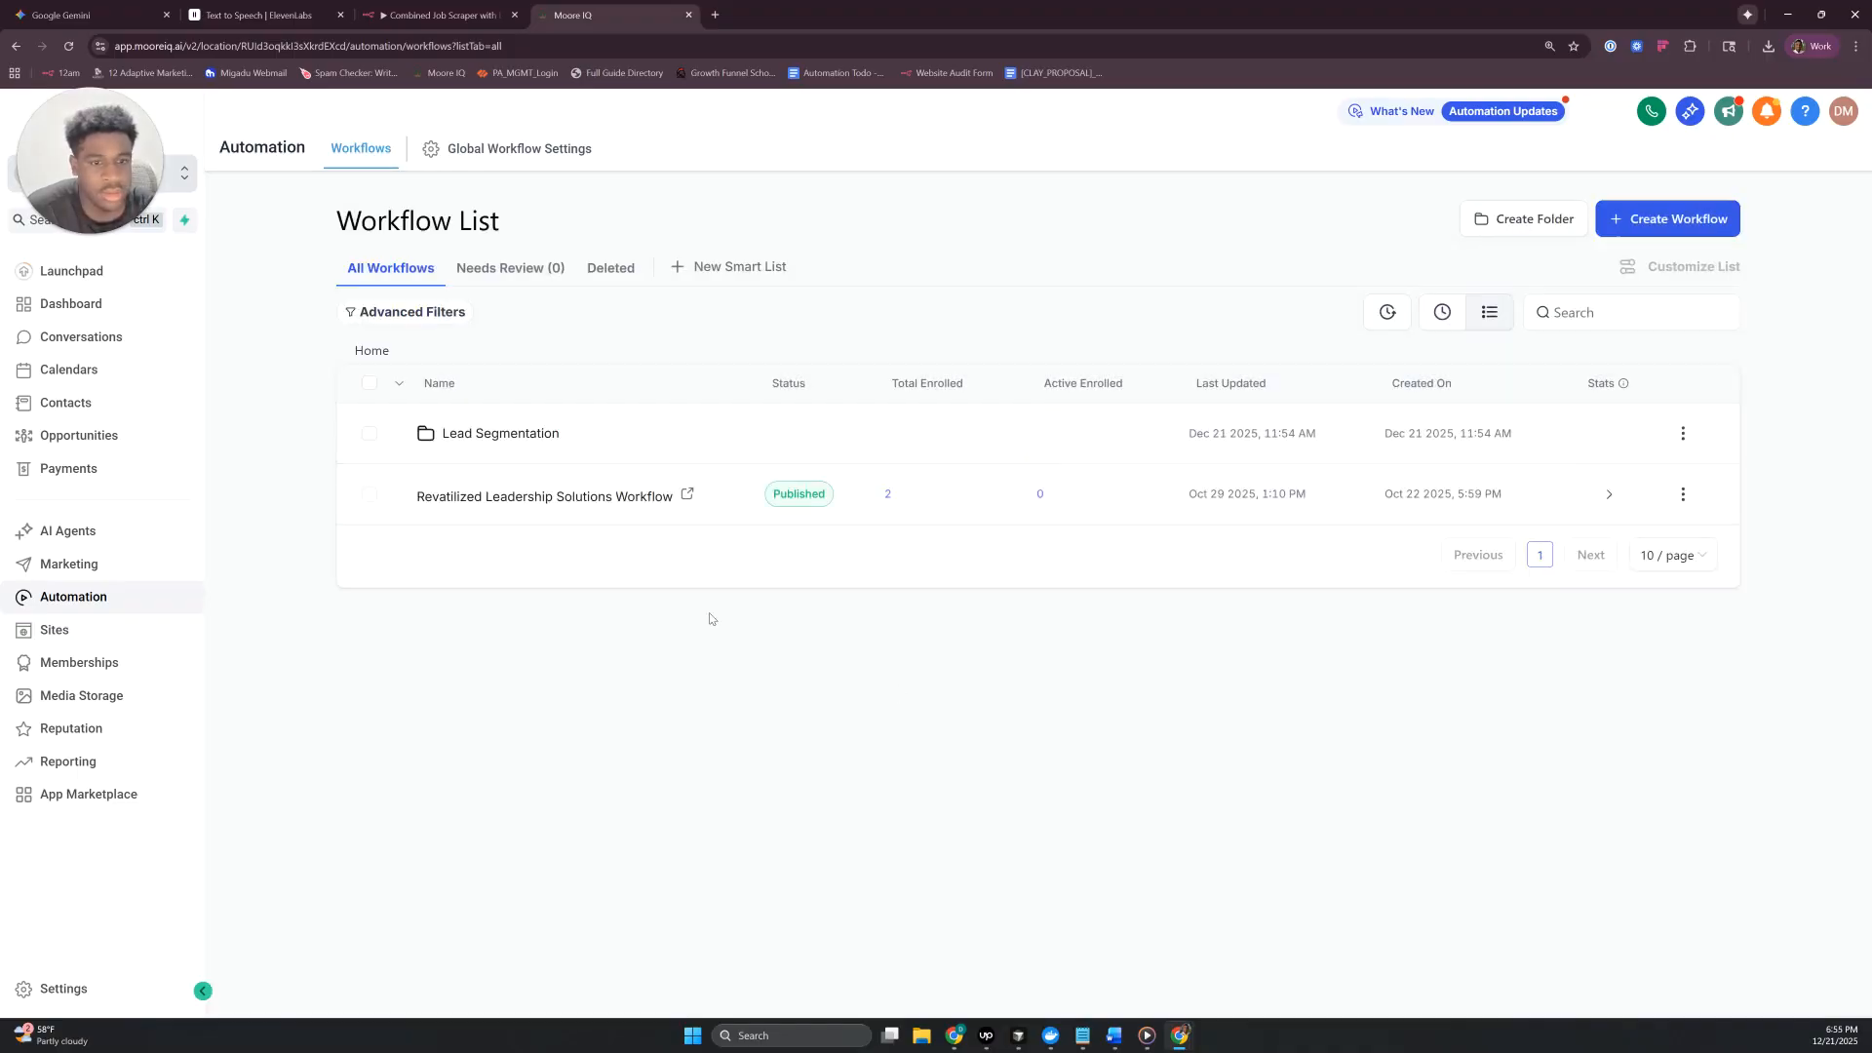
# - Create a workflow from scratch inside the Lead Segmentation folder and name it Cold Segment
pyautogui.click(534, 441)
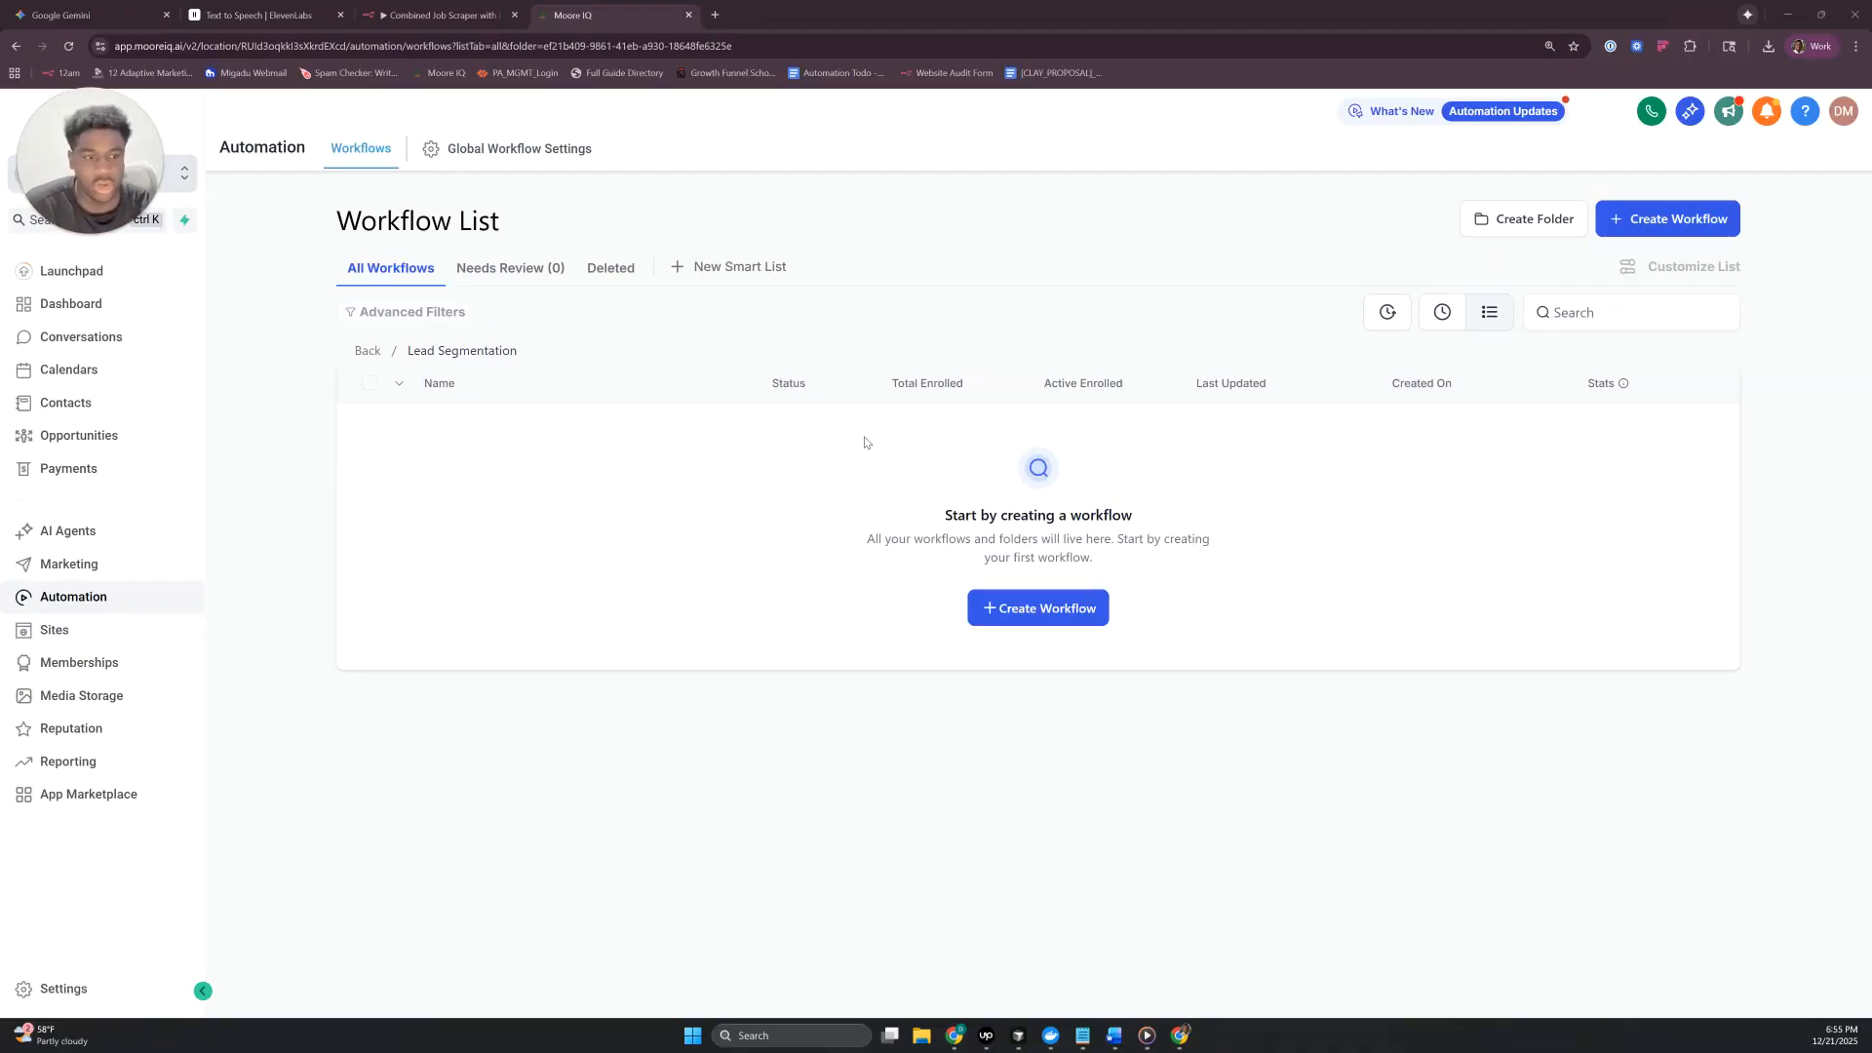
pyautogui.click(985, 614)
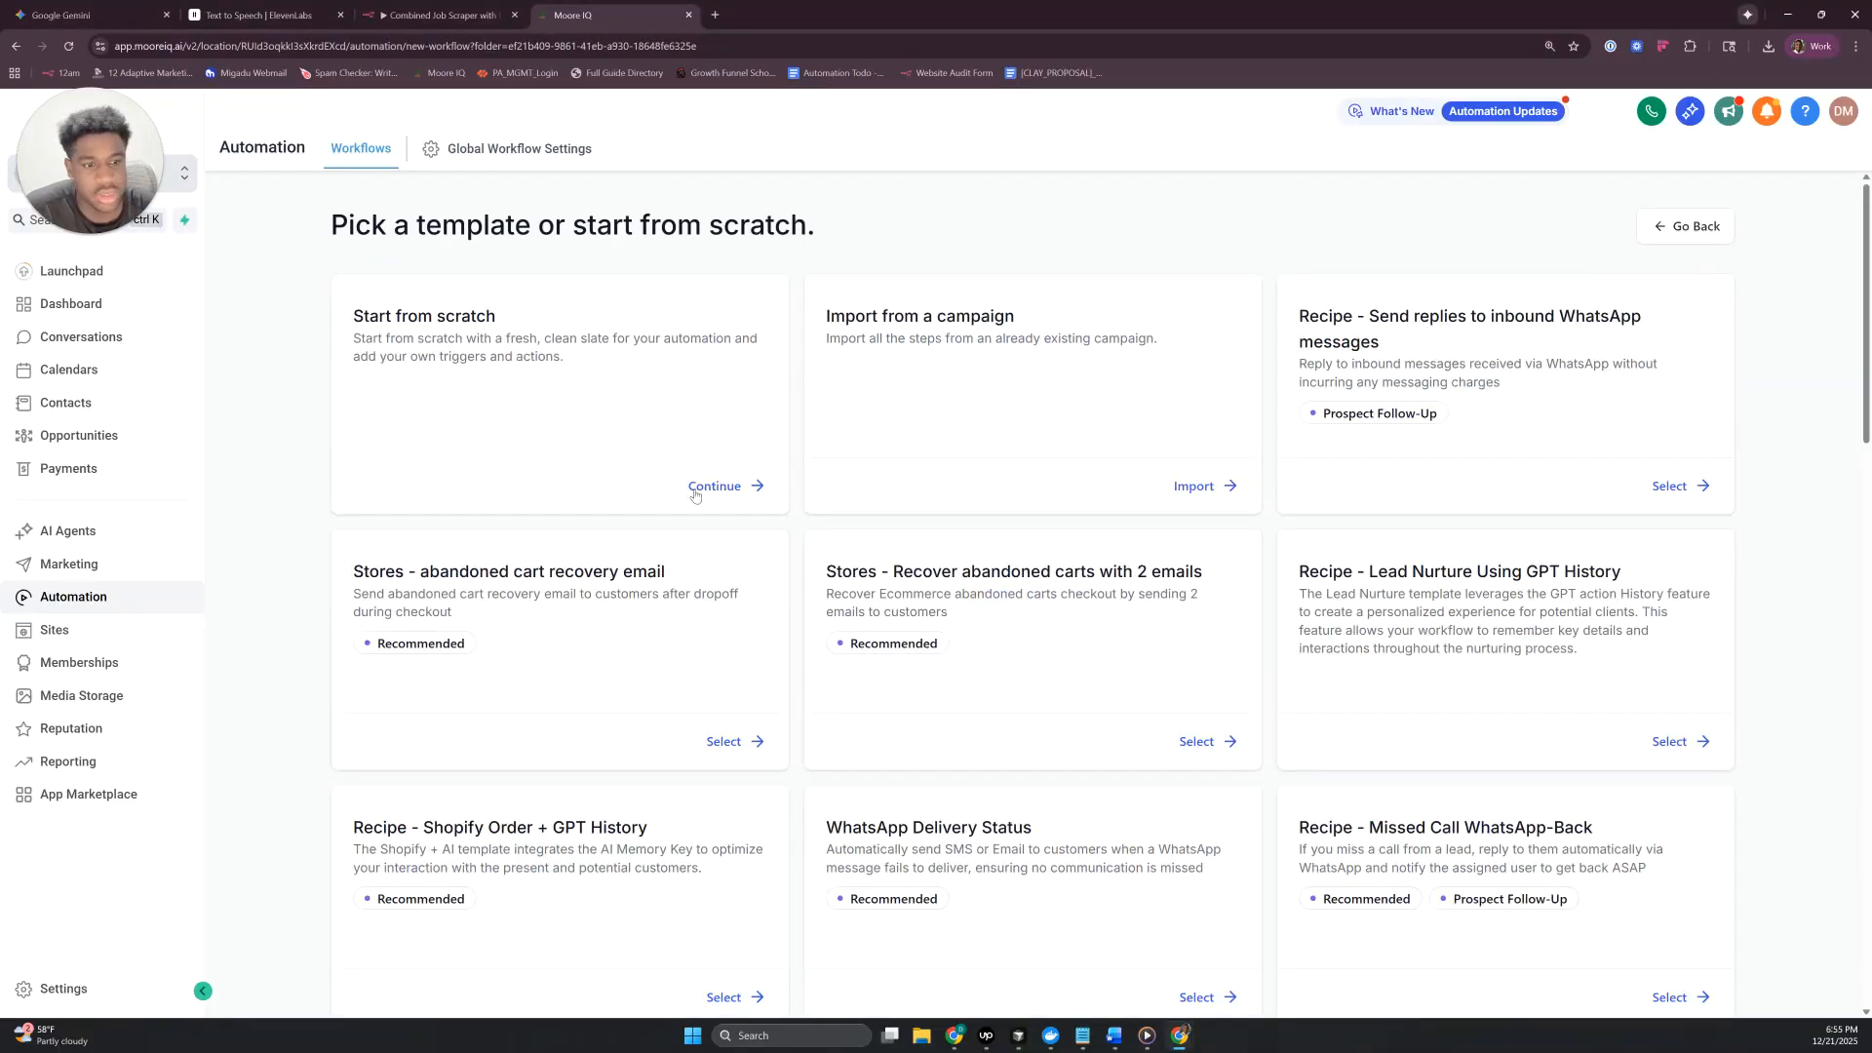
pyautogui.click(629, 468)
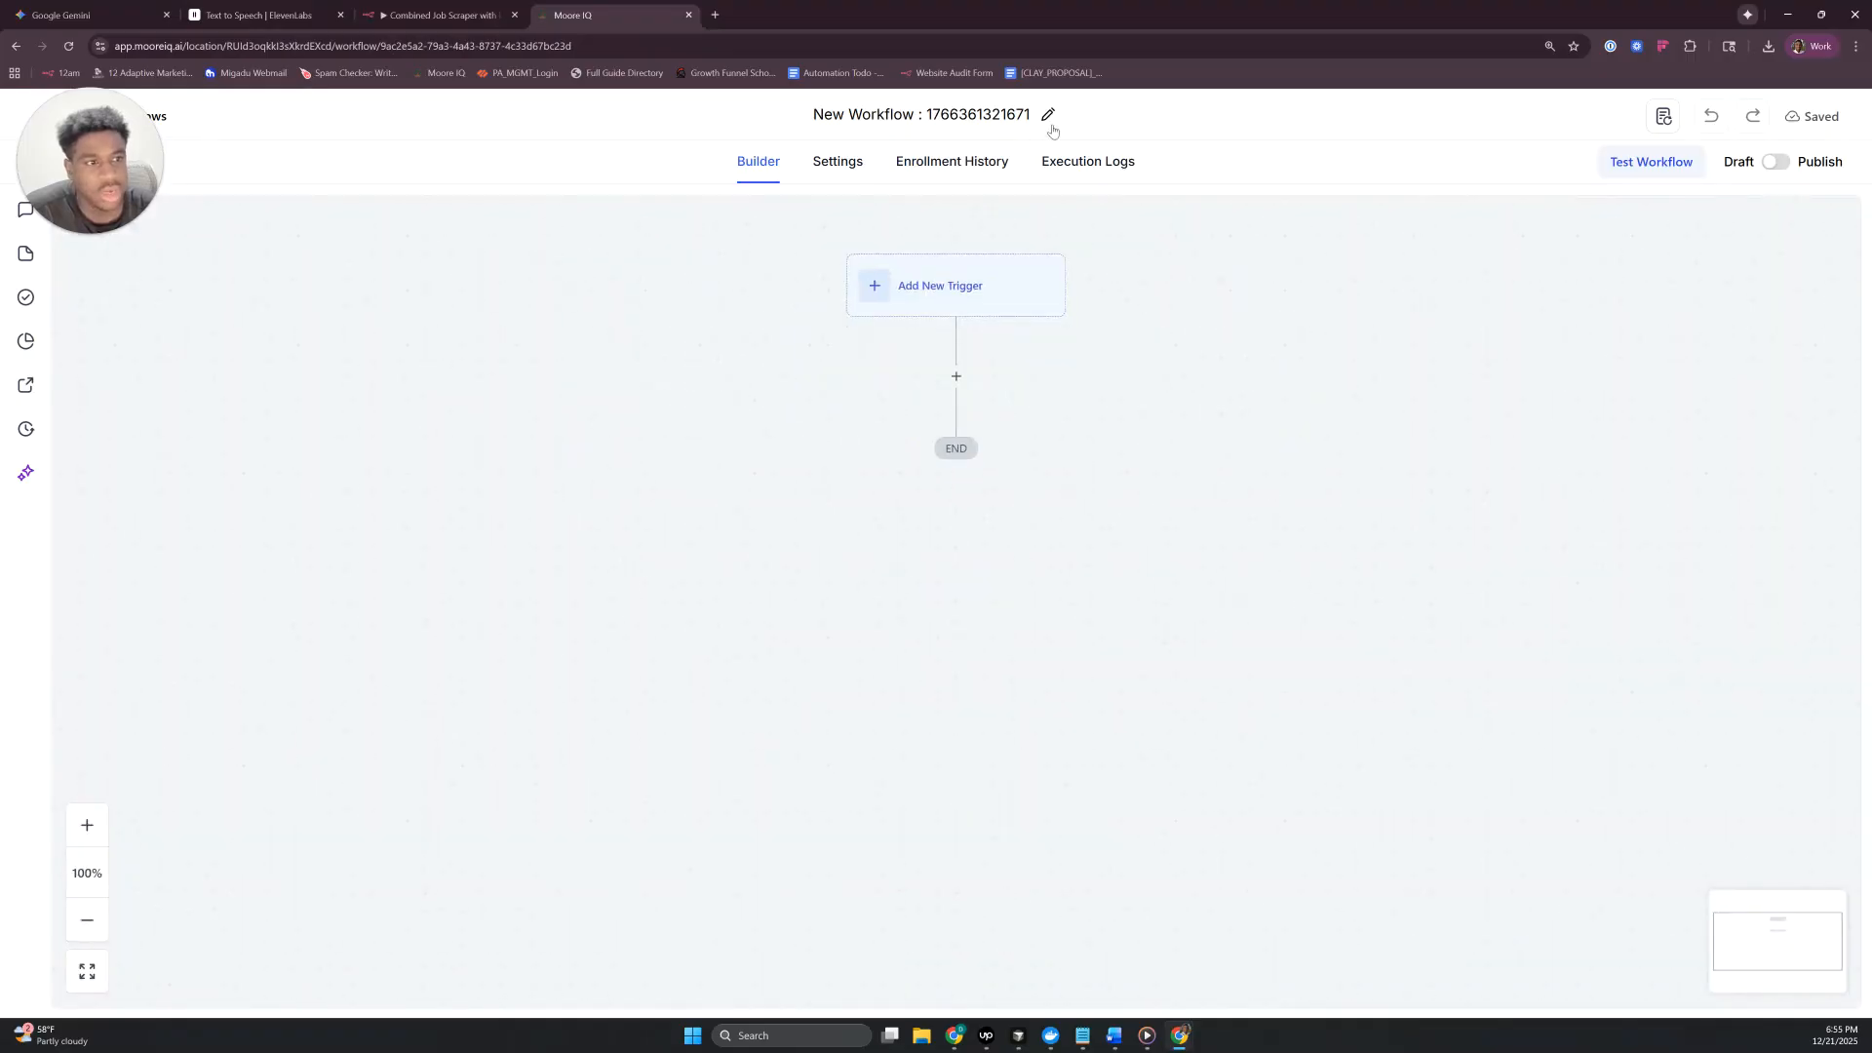
pyautogui.click(1050, 122)
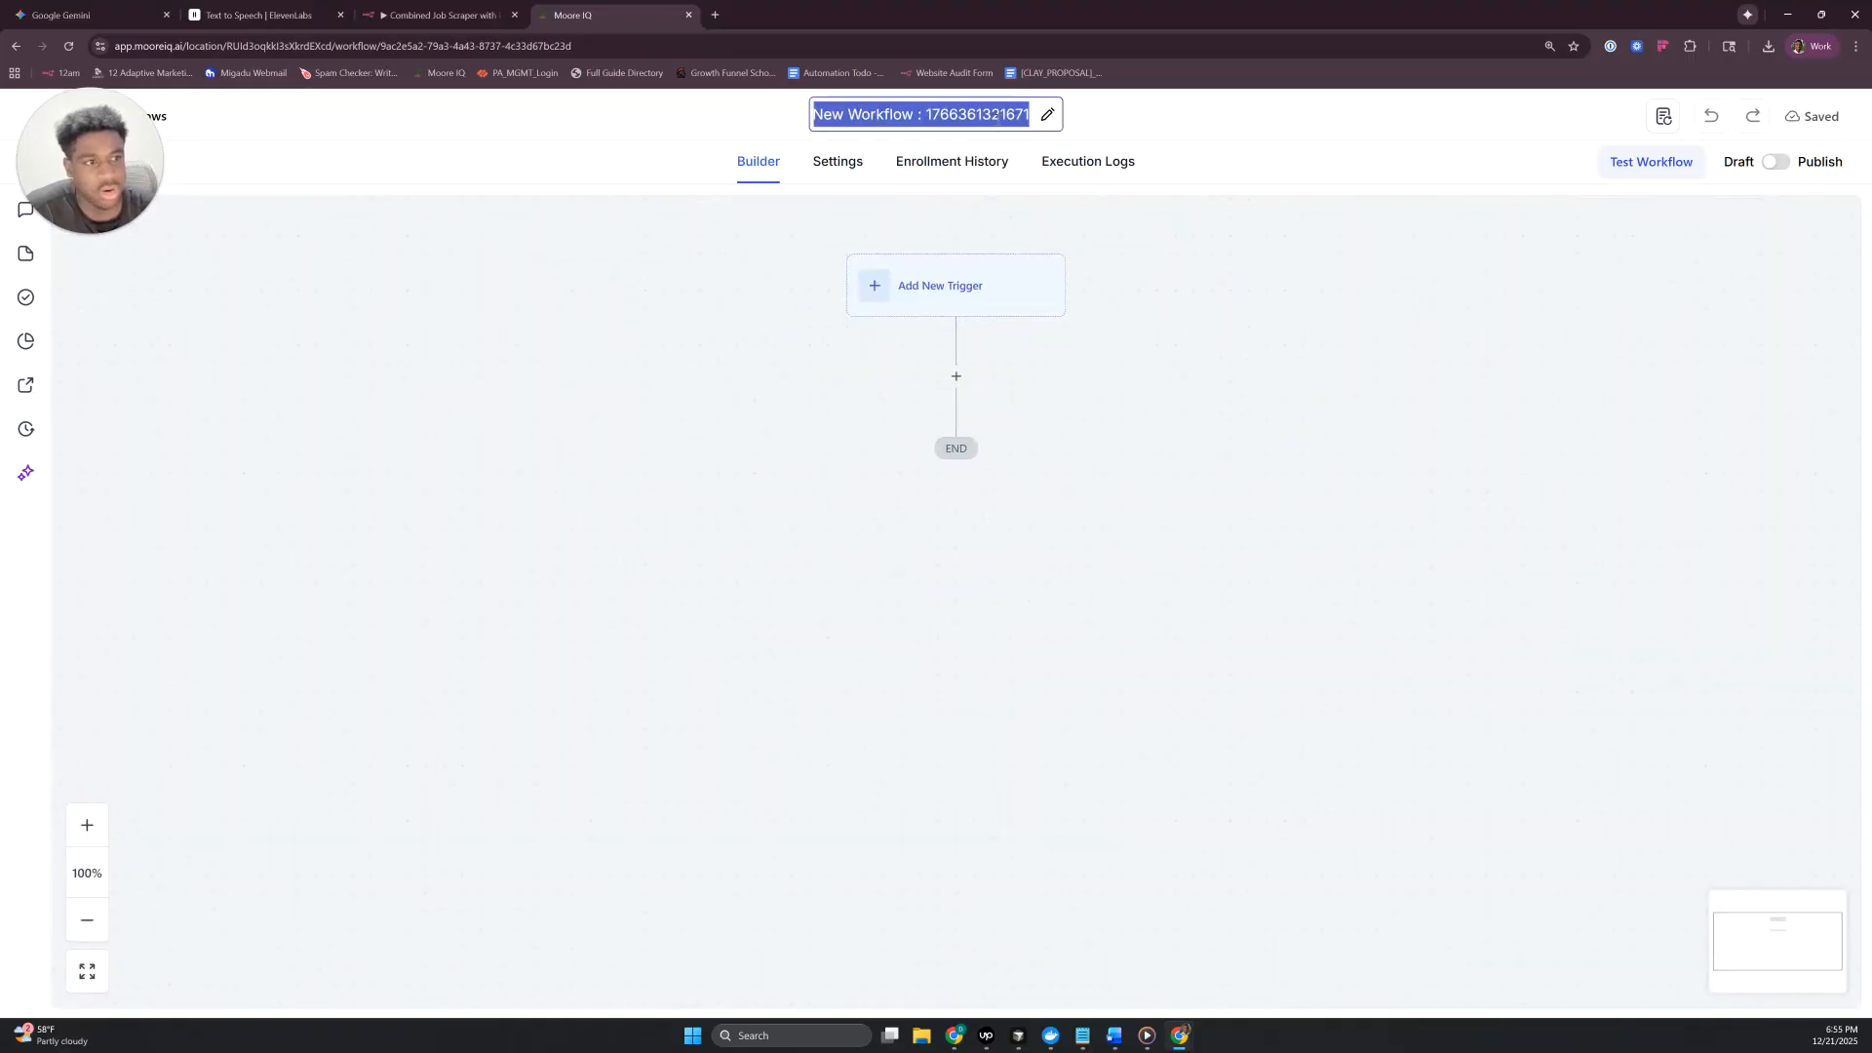
pyautogui.write('Cold Segment')
pyautogui.press('Return')
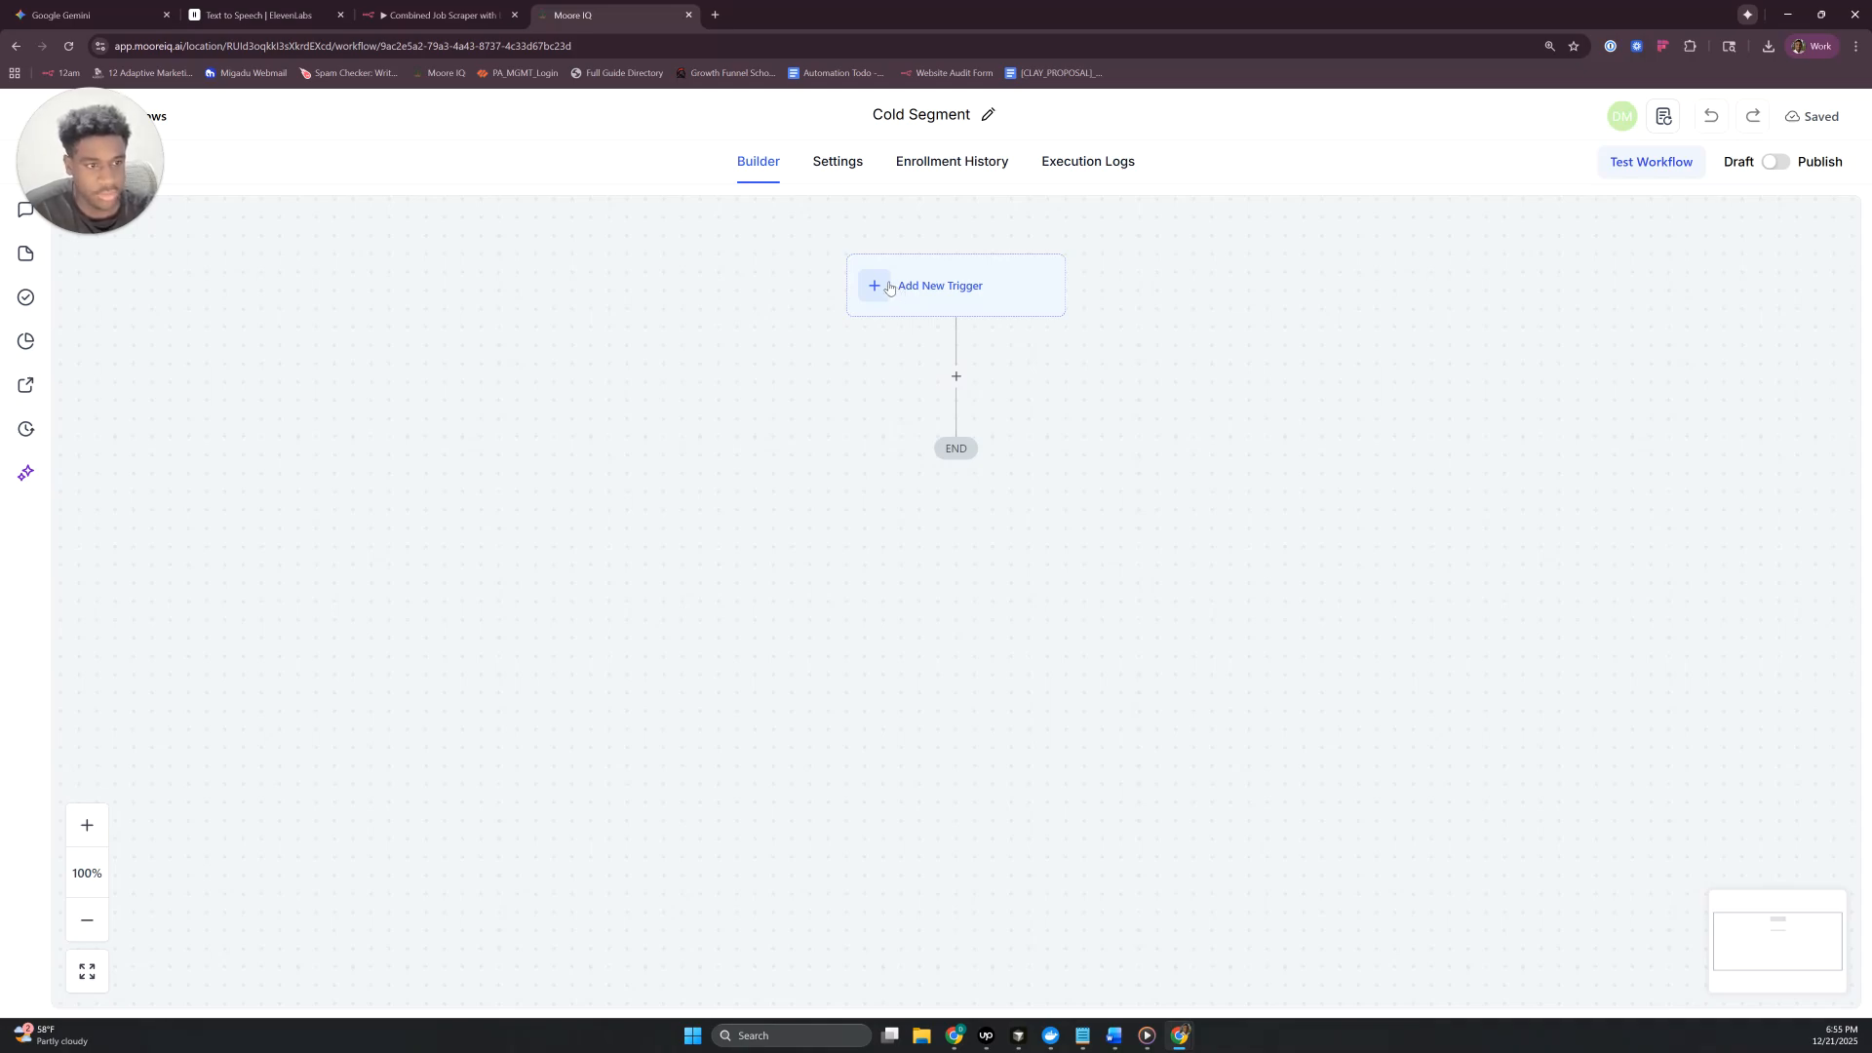
# - Add a Contact Engagement Score trigger to the Cold Segment workflow
pyautogui.click(889, 288)
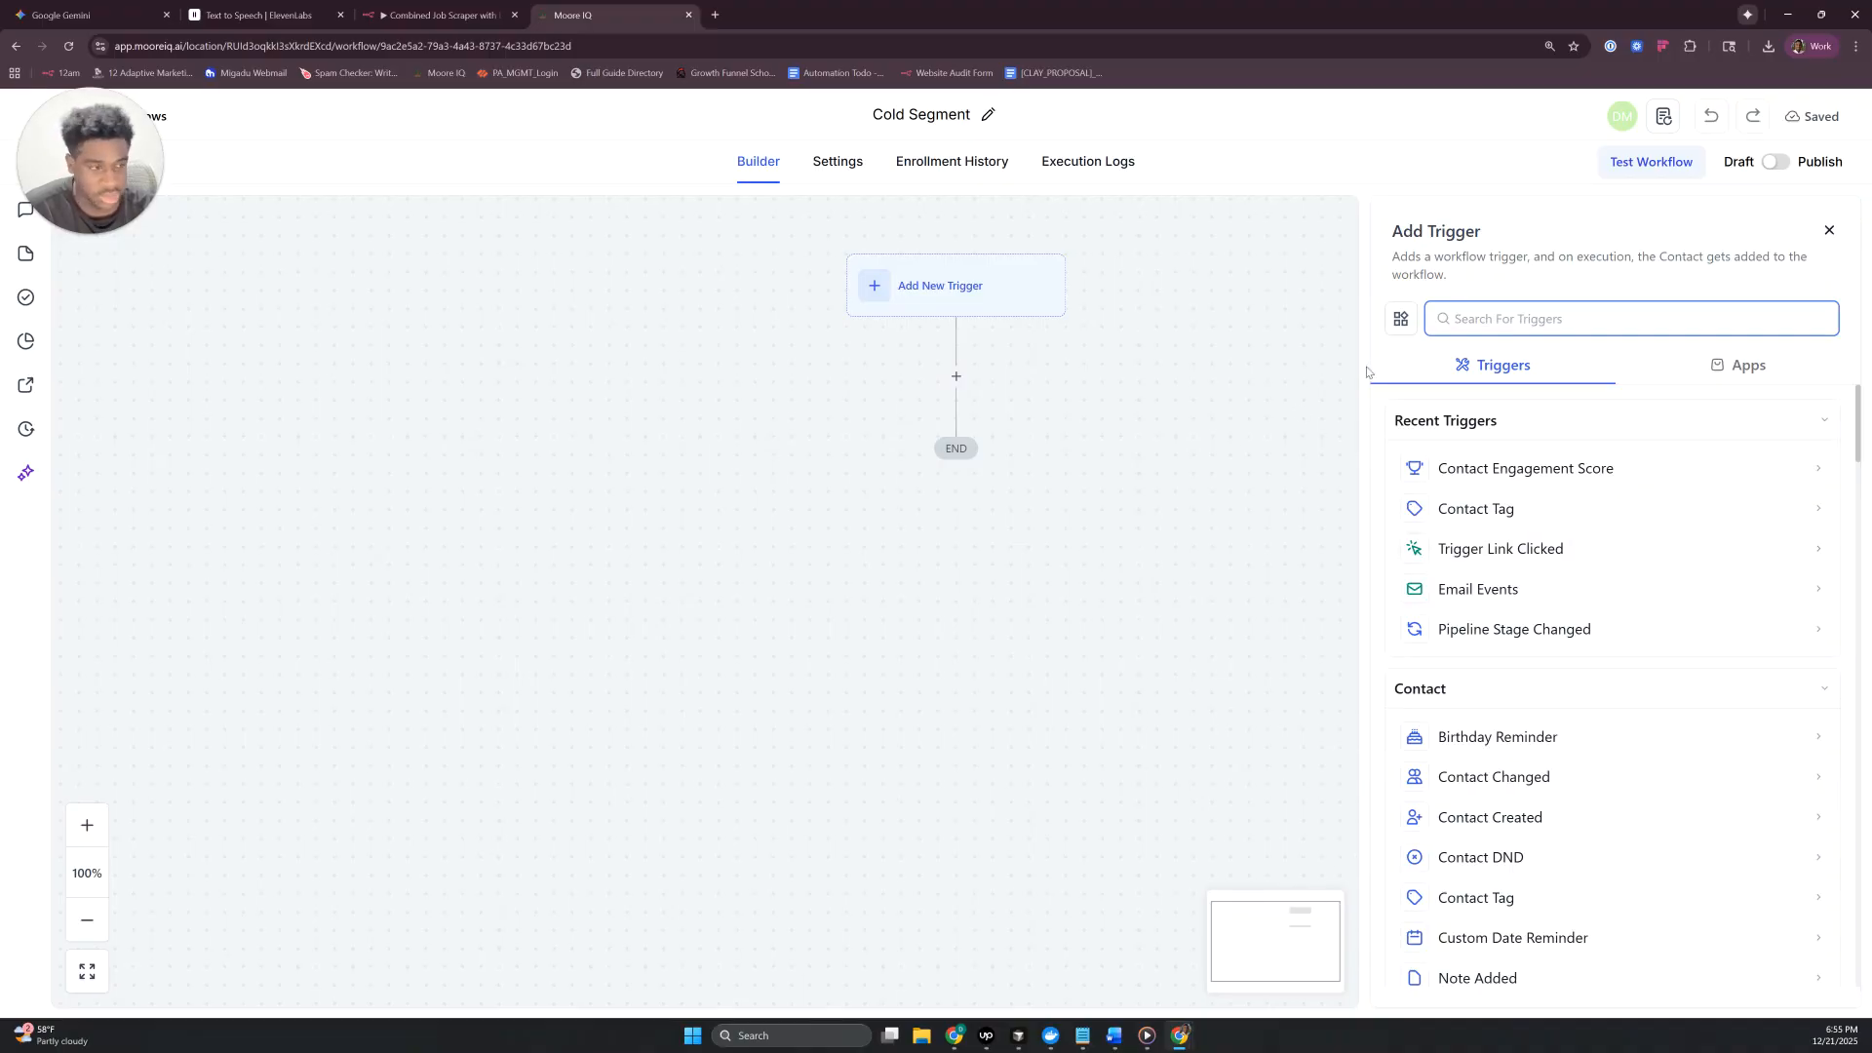
pyautogui.write('C')
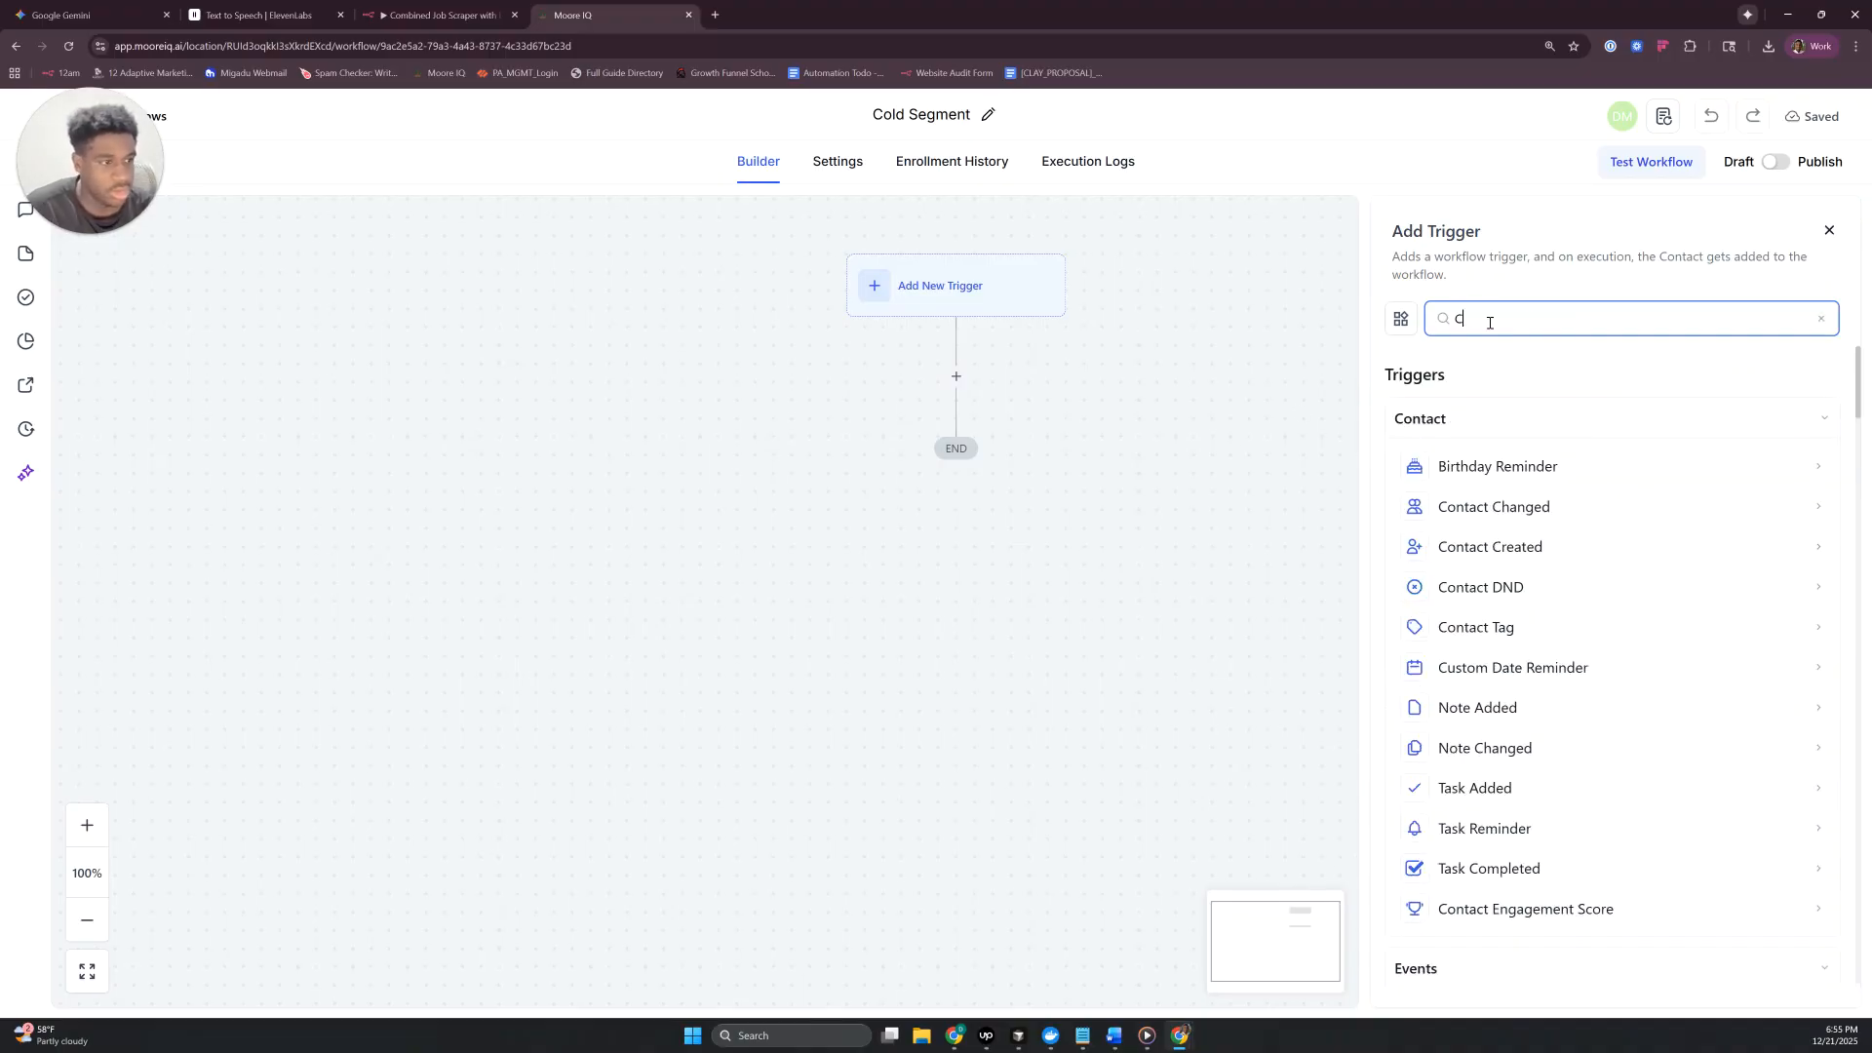
pyautogui.write('ontact Engage')
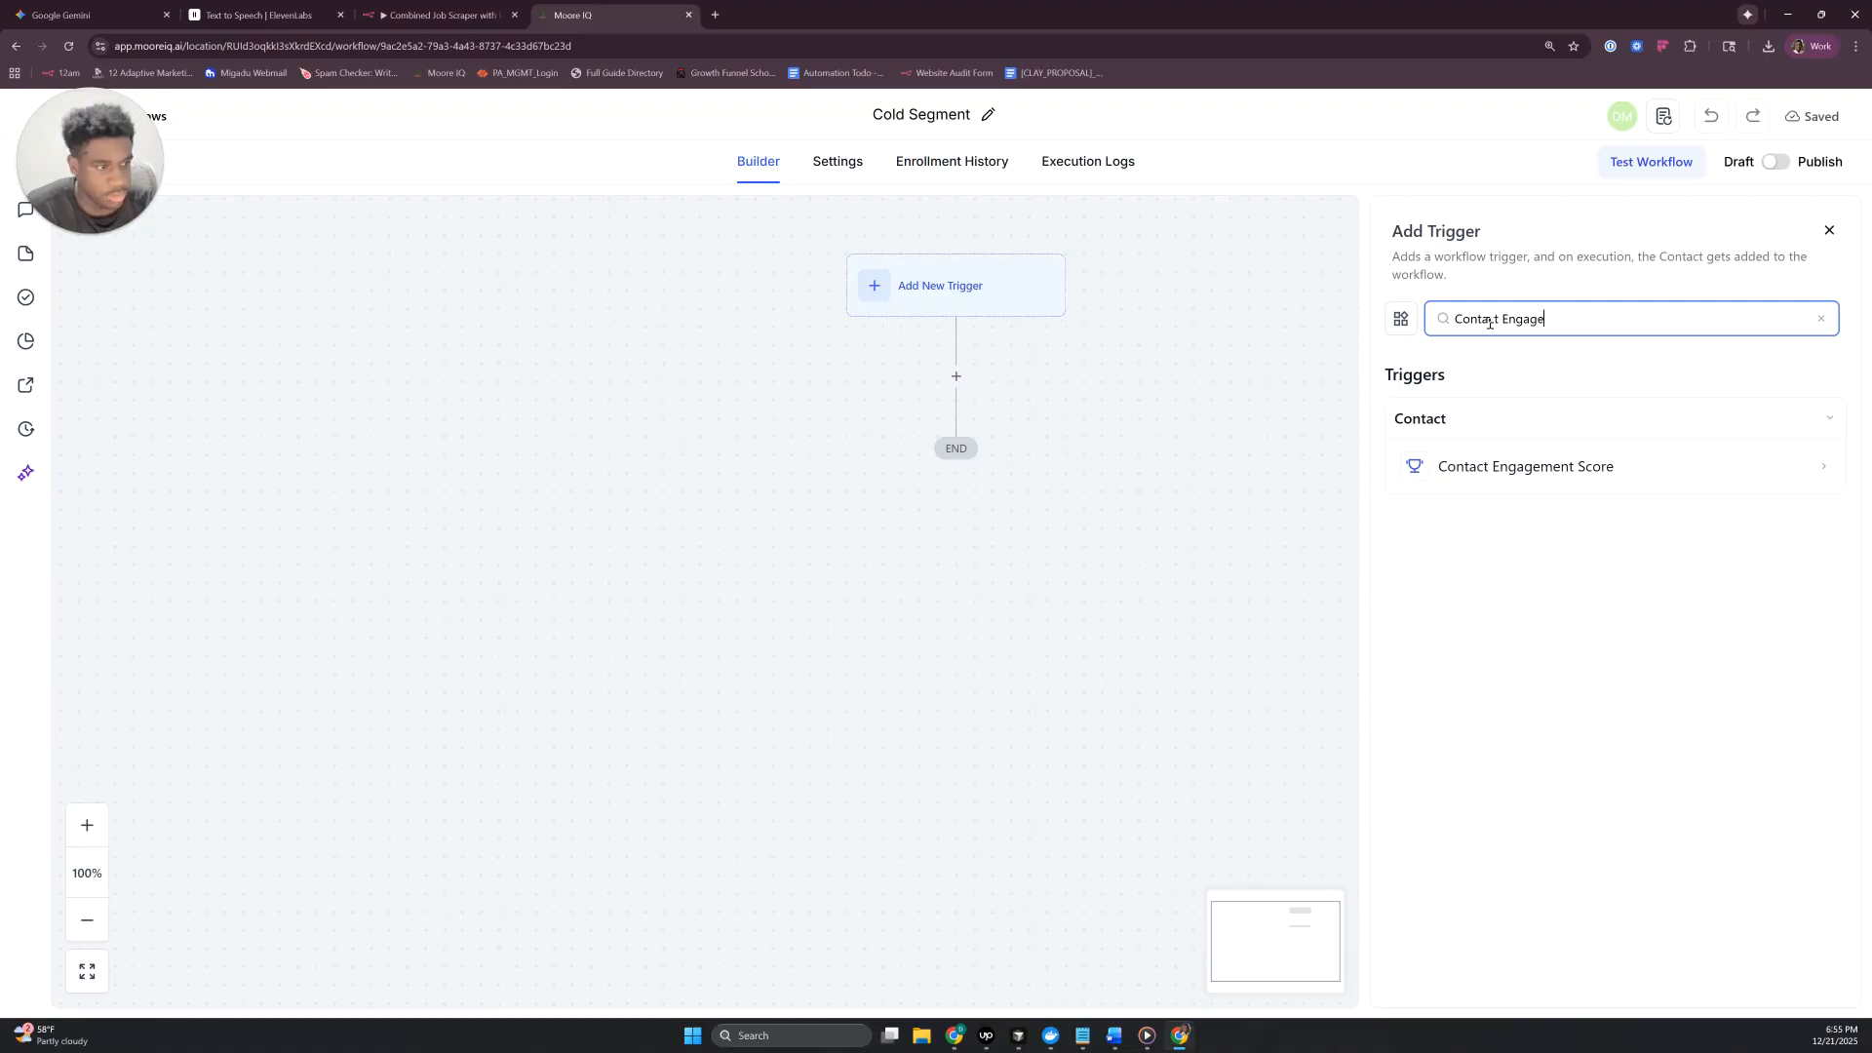
pyautogui.click(1517, 469)
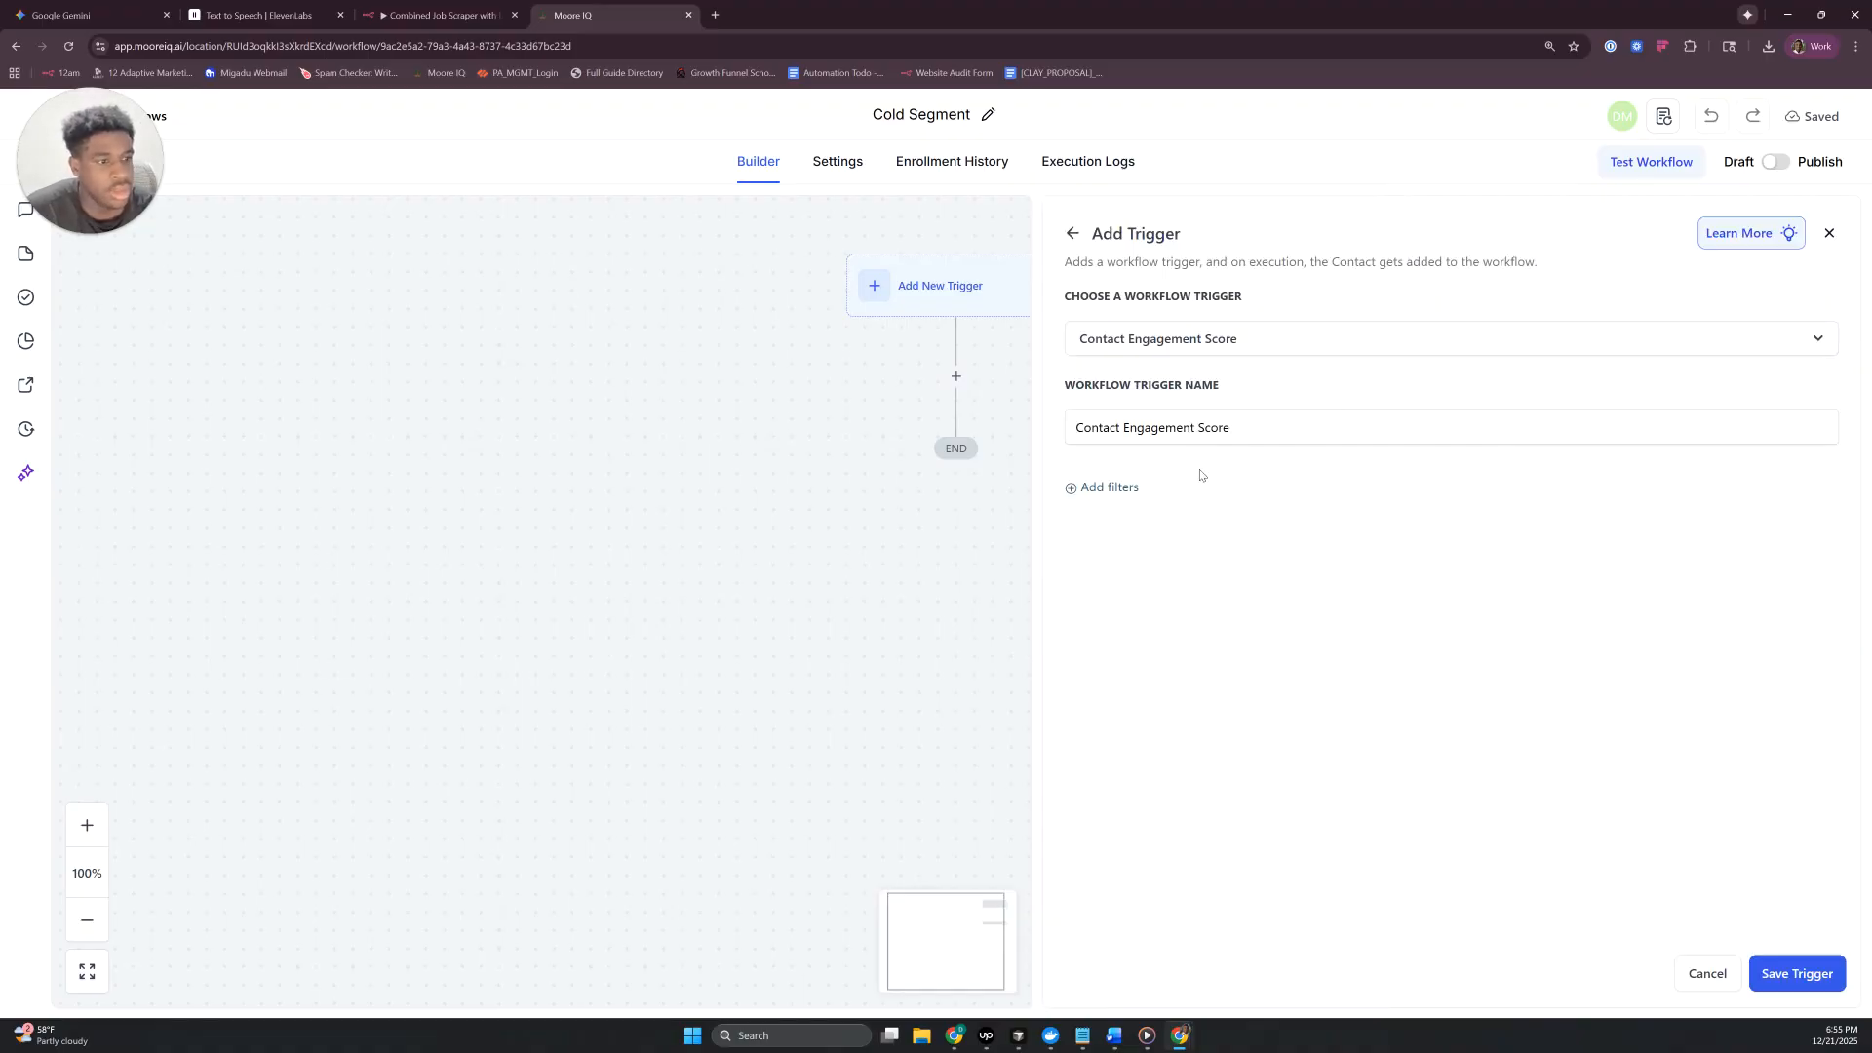
# - Add a trigger filter for Score with the Between operator, ranging from 0 to 9
pyautogui.click(1084, 491)
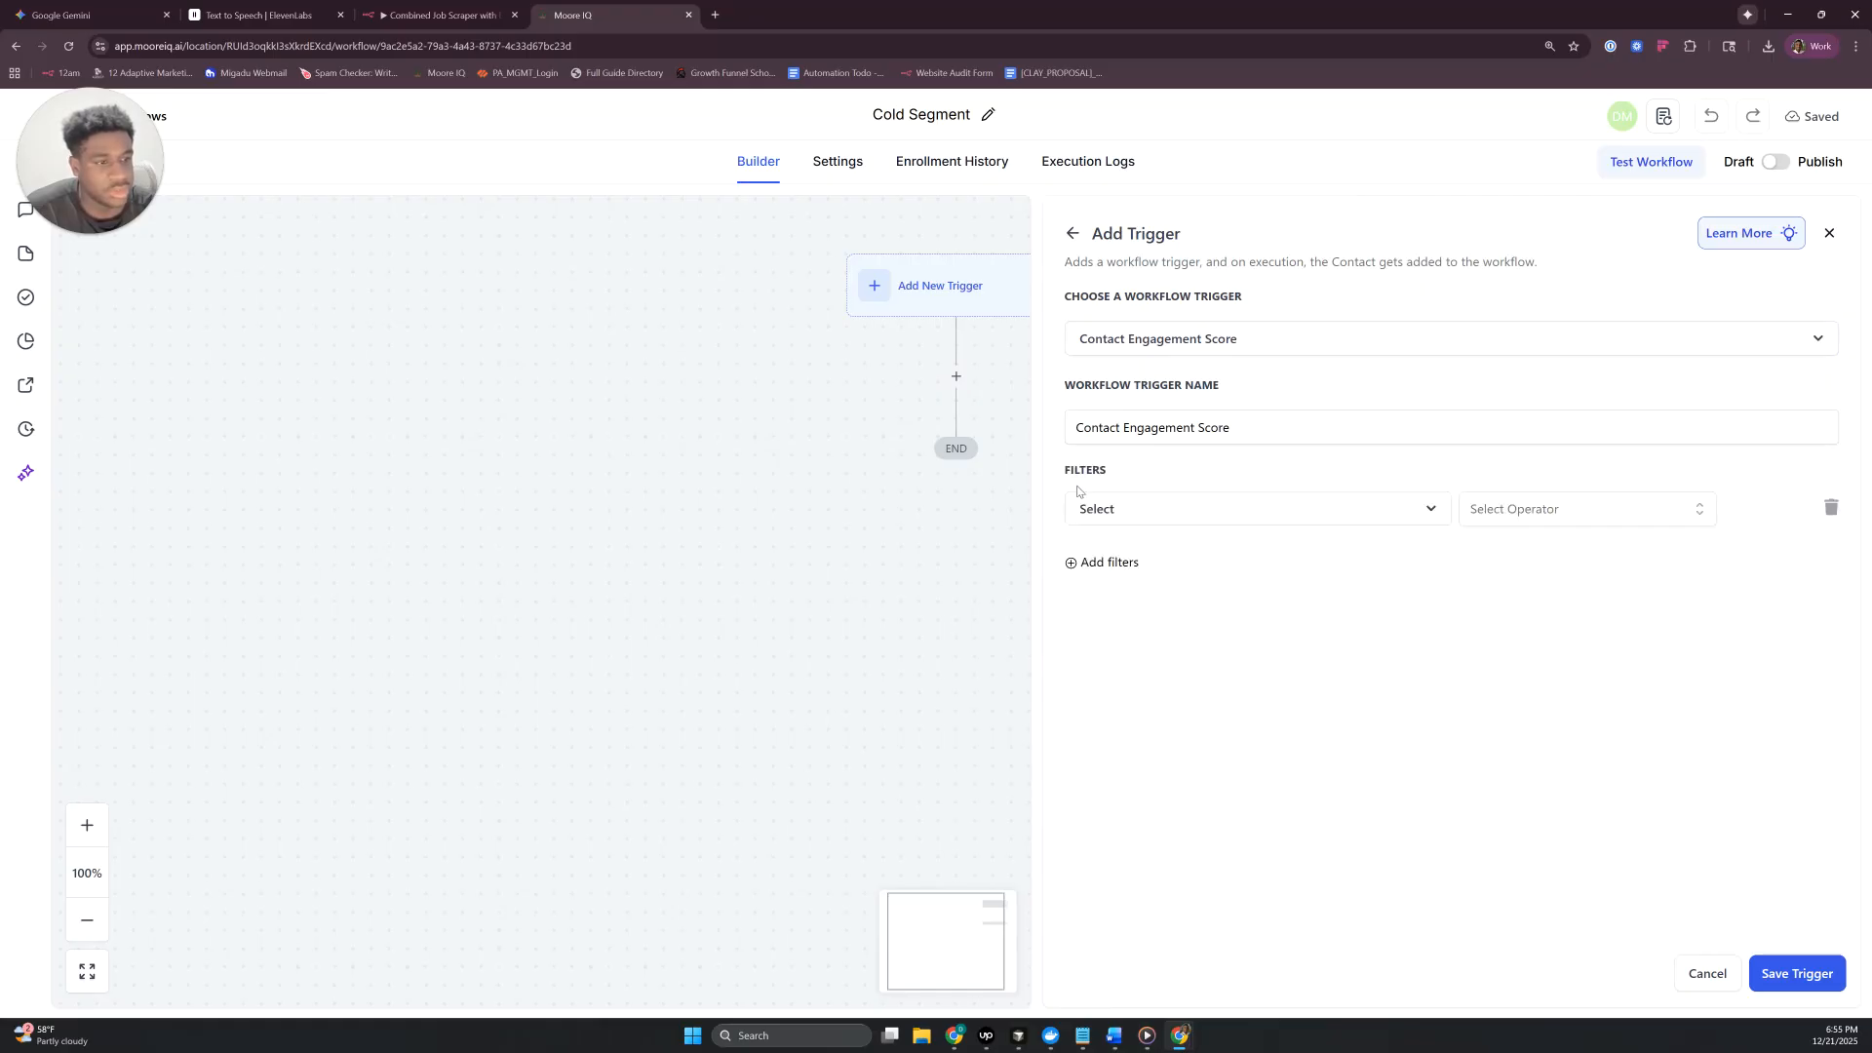
pyautogui.click(1135, 520)
pyautogui.click(1115, 635)
pyautogui.click(1529, 510)
pyautogui.scroll(-1, 1539, 570)
pyautogui.scroll(1, 1535, 576)
pyautogui.click(1524, 552)
pyautogui.click(1631, 519)
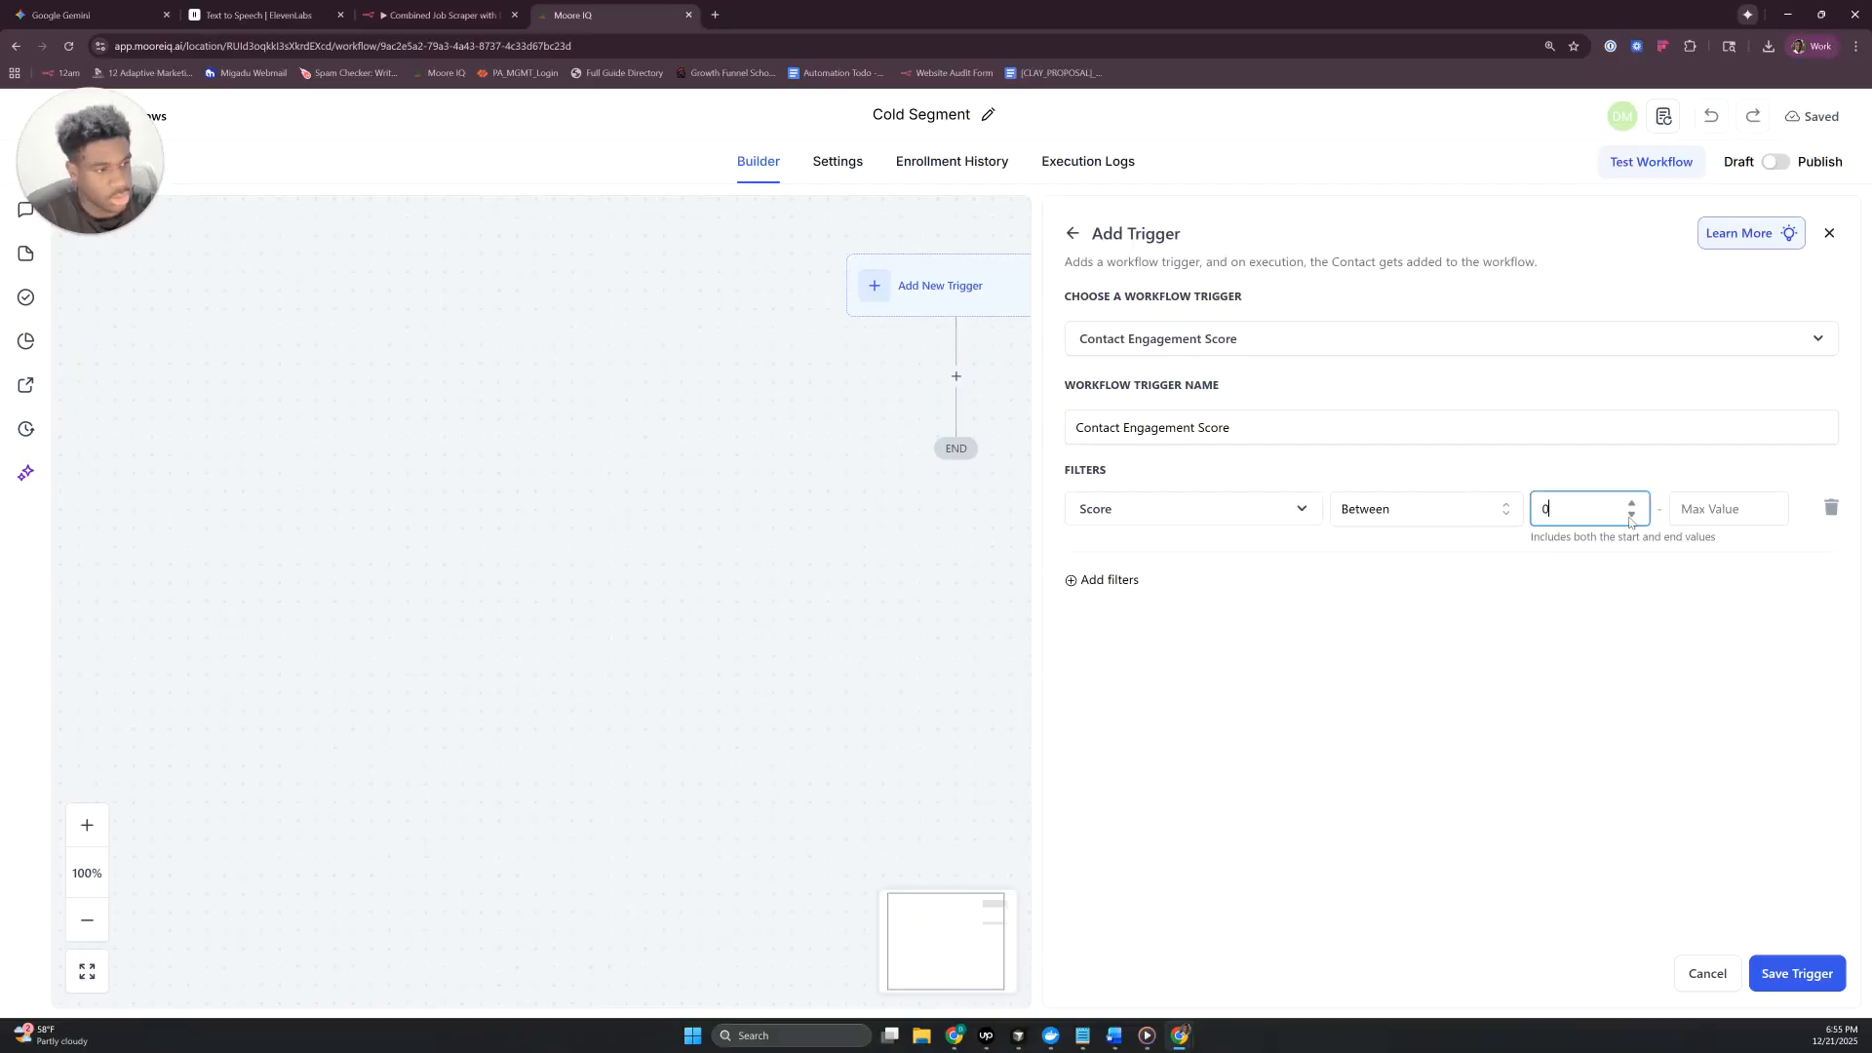
pyautogui.click(1728, 516)
pyautogui.write('9')
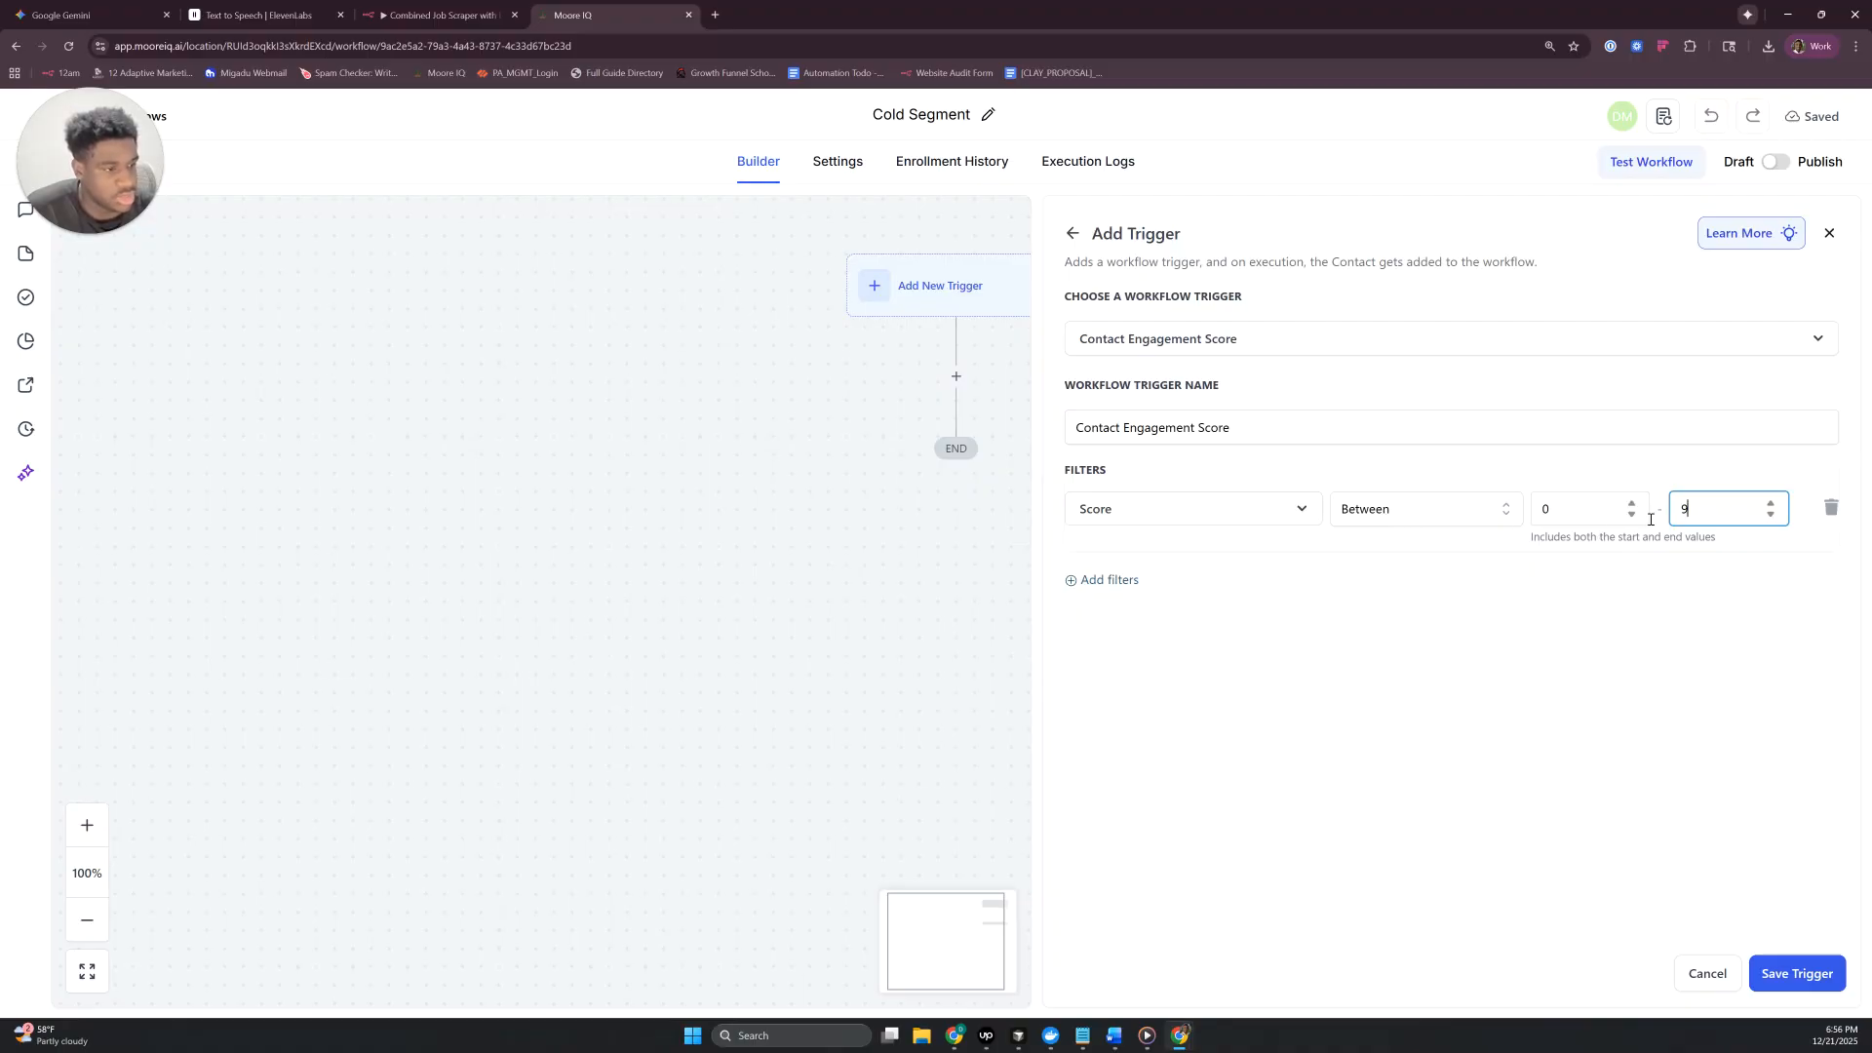
# - Change the score filter to Less than 9 and save the trigger
pyautogui.click(1445, 517)
pyautogui.scroll(-2, 1450, 609)
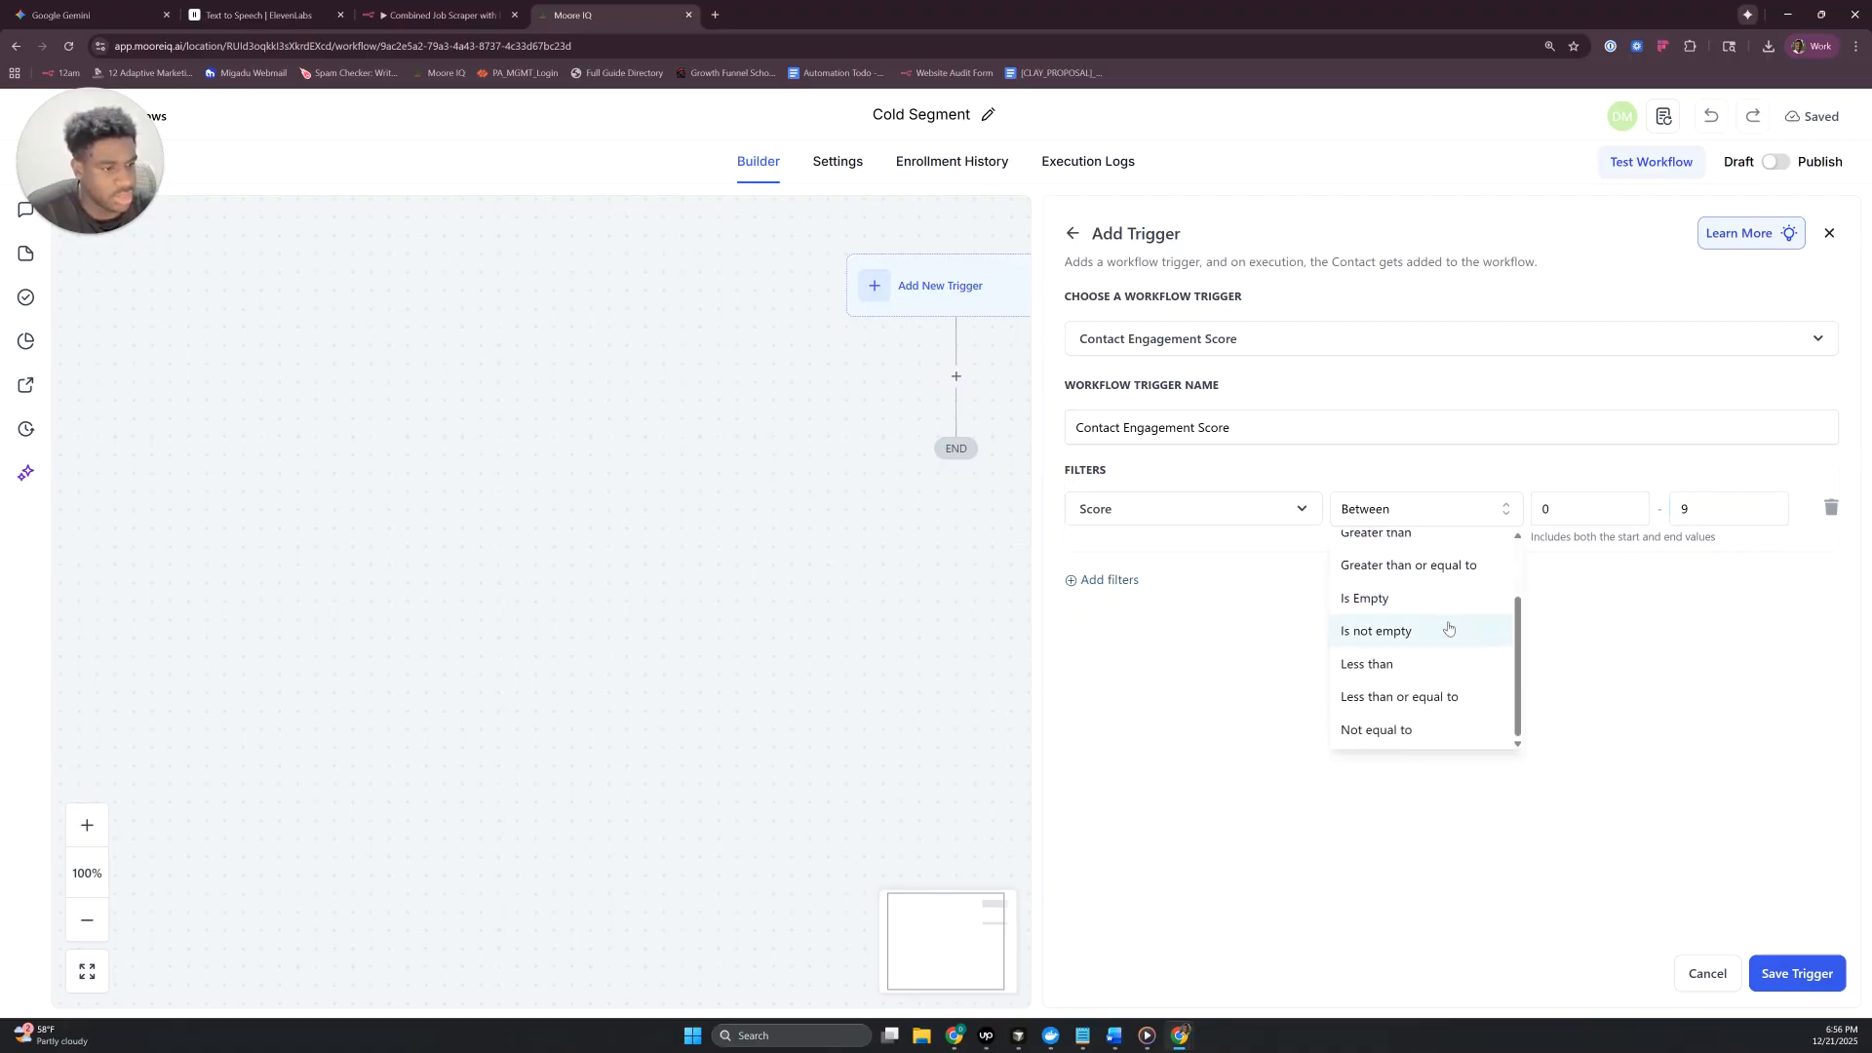
pyautogui.click(1442, 661)
pyautogui.click(1659, 512)
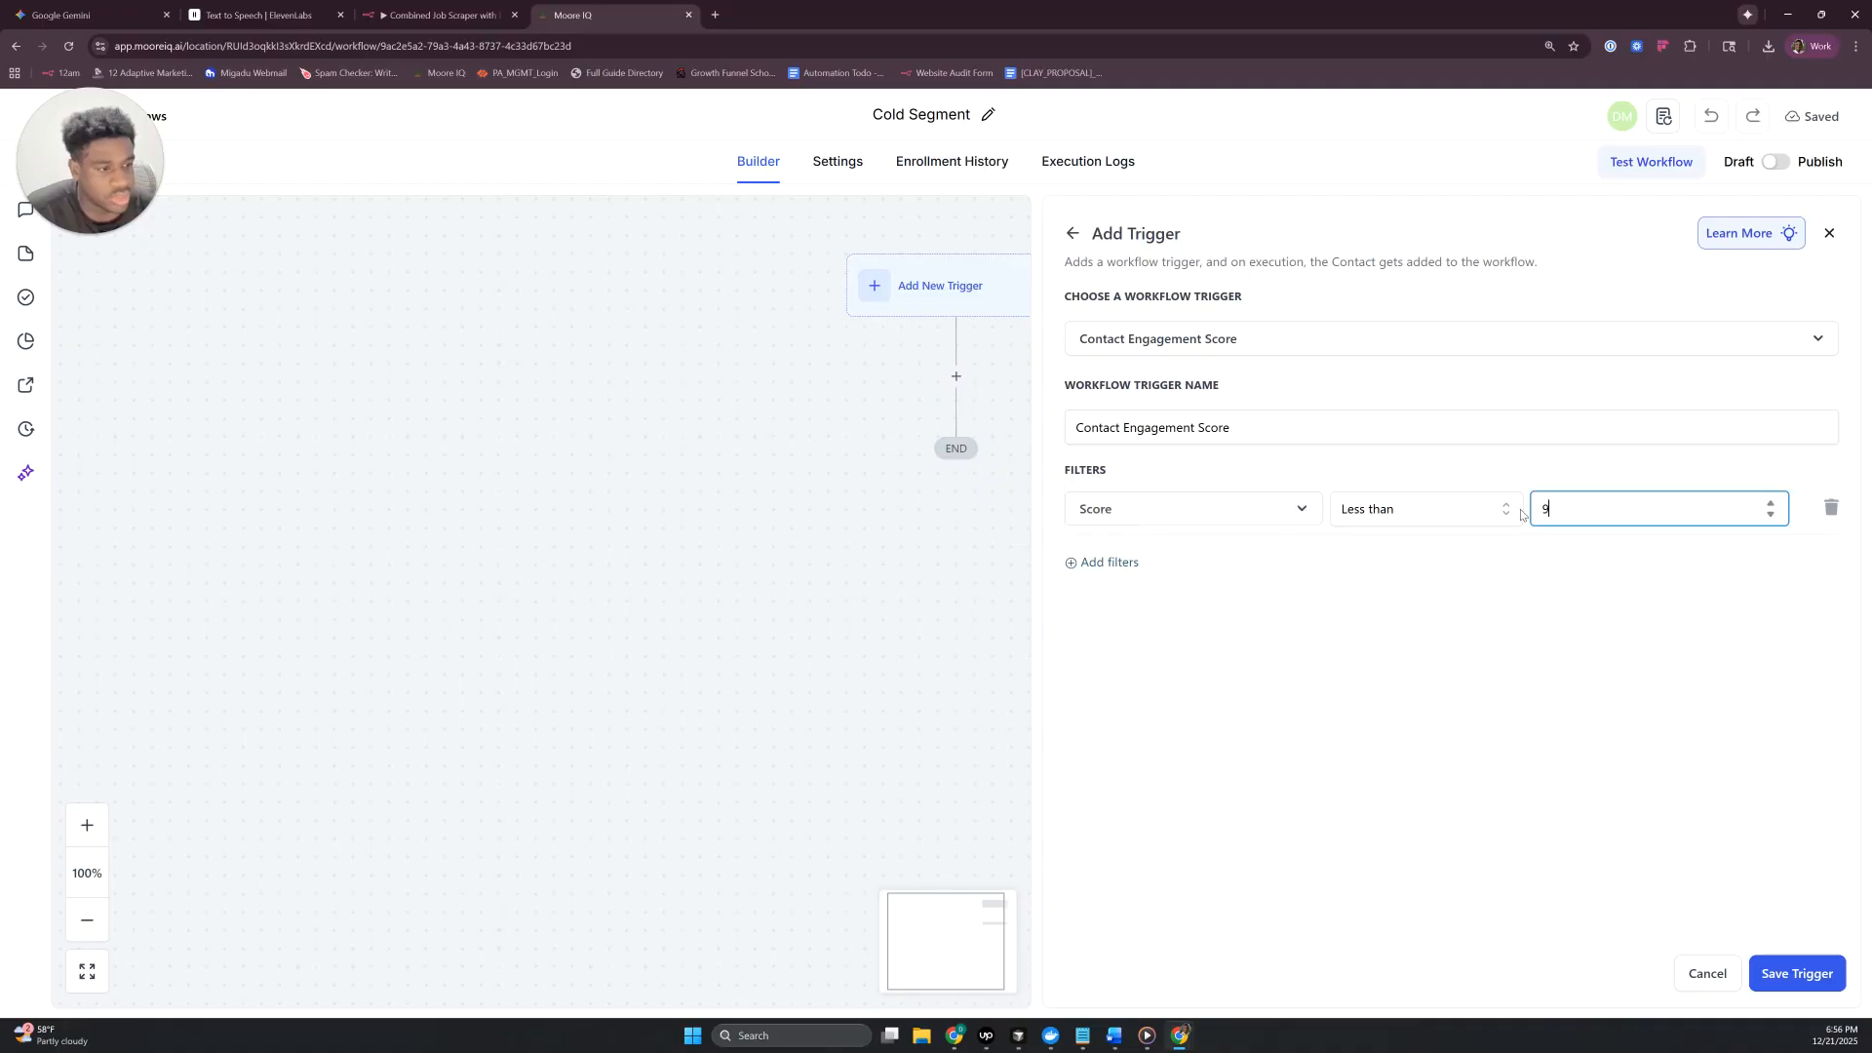
pyautogui.click(1797, 973)
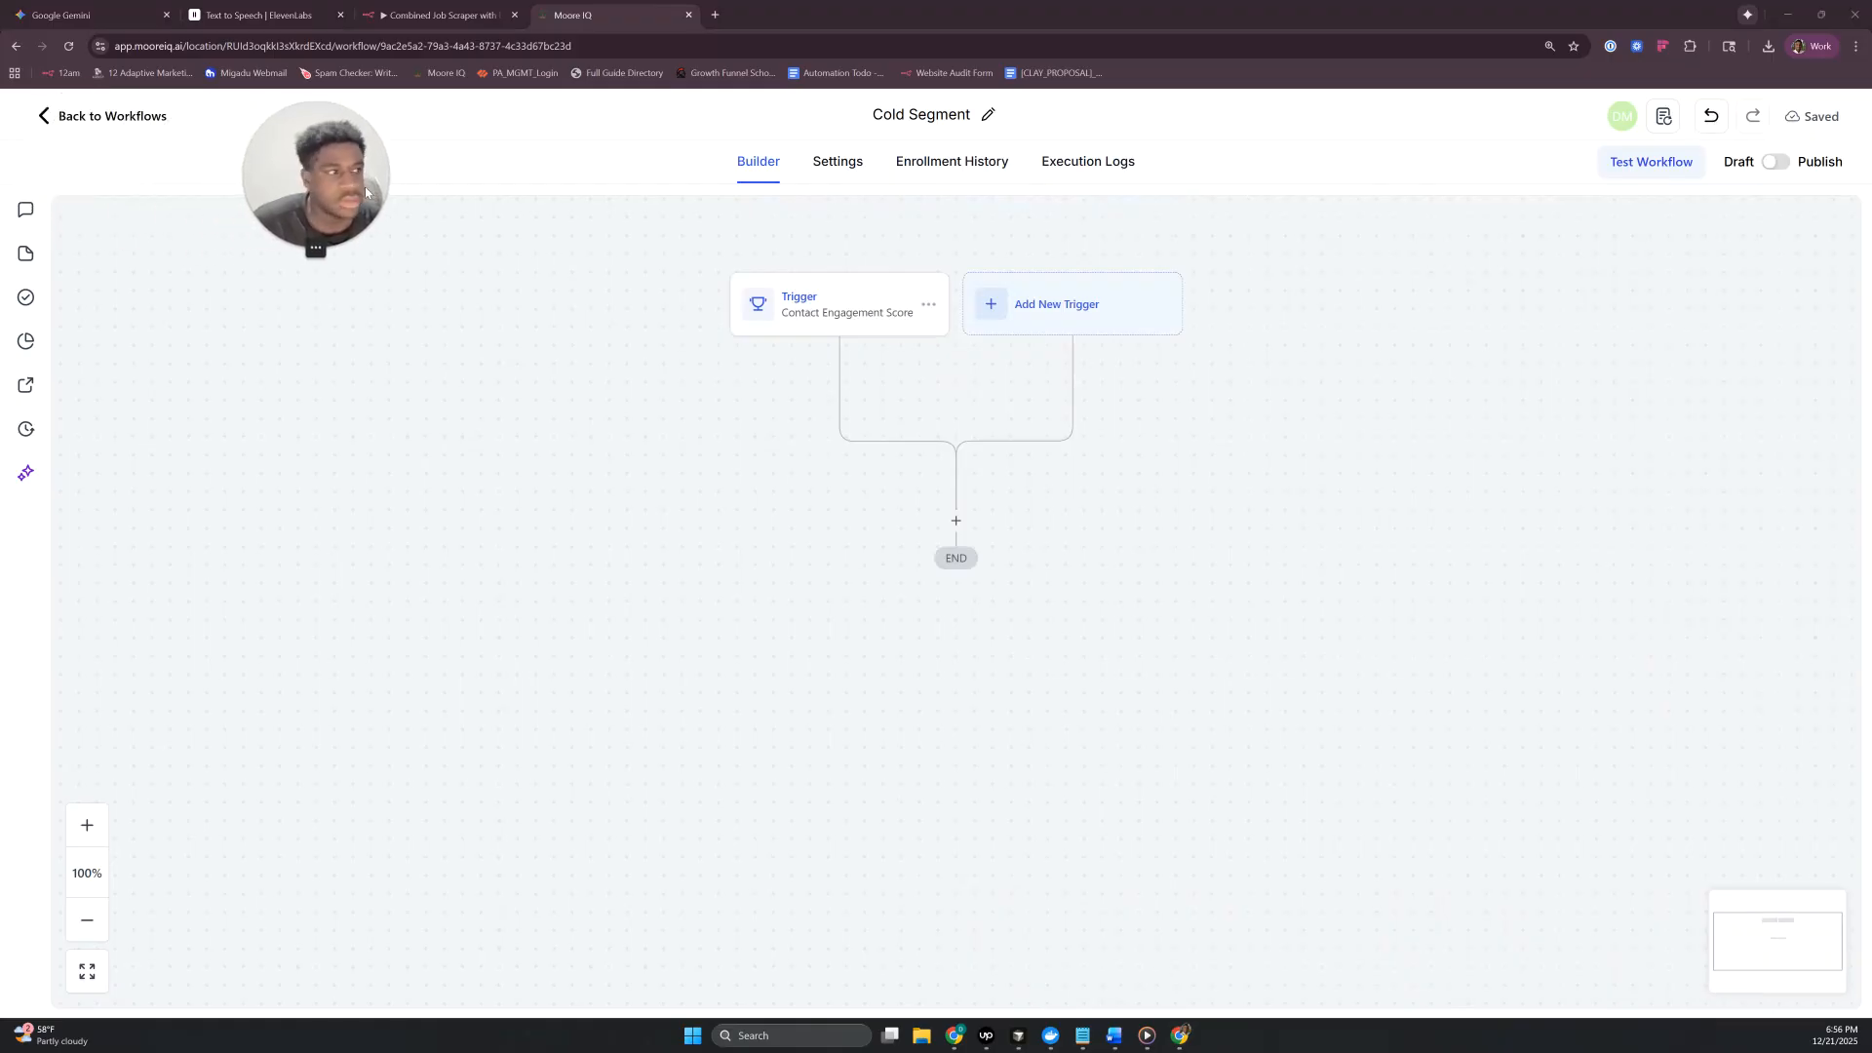
# - Leave the workflow and start a new opportunities pipeline named Lead Segmentation
pyautogui.click(50, 116)
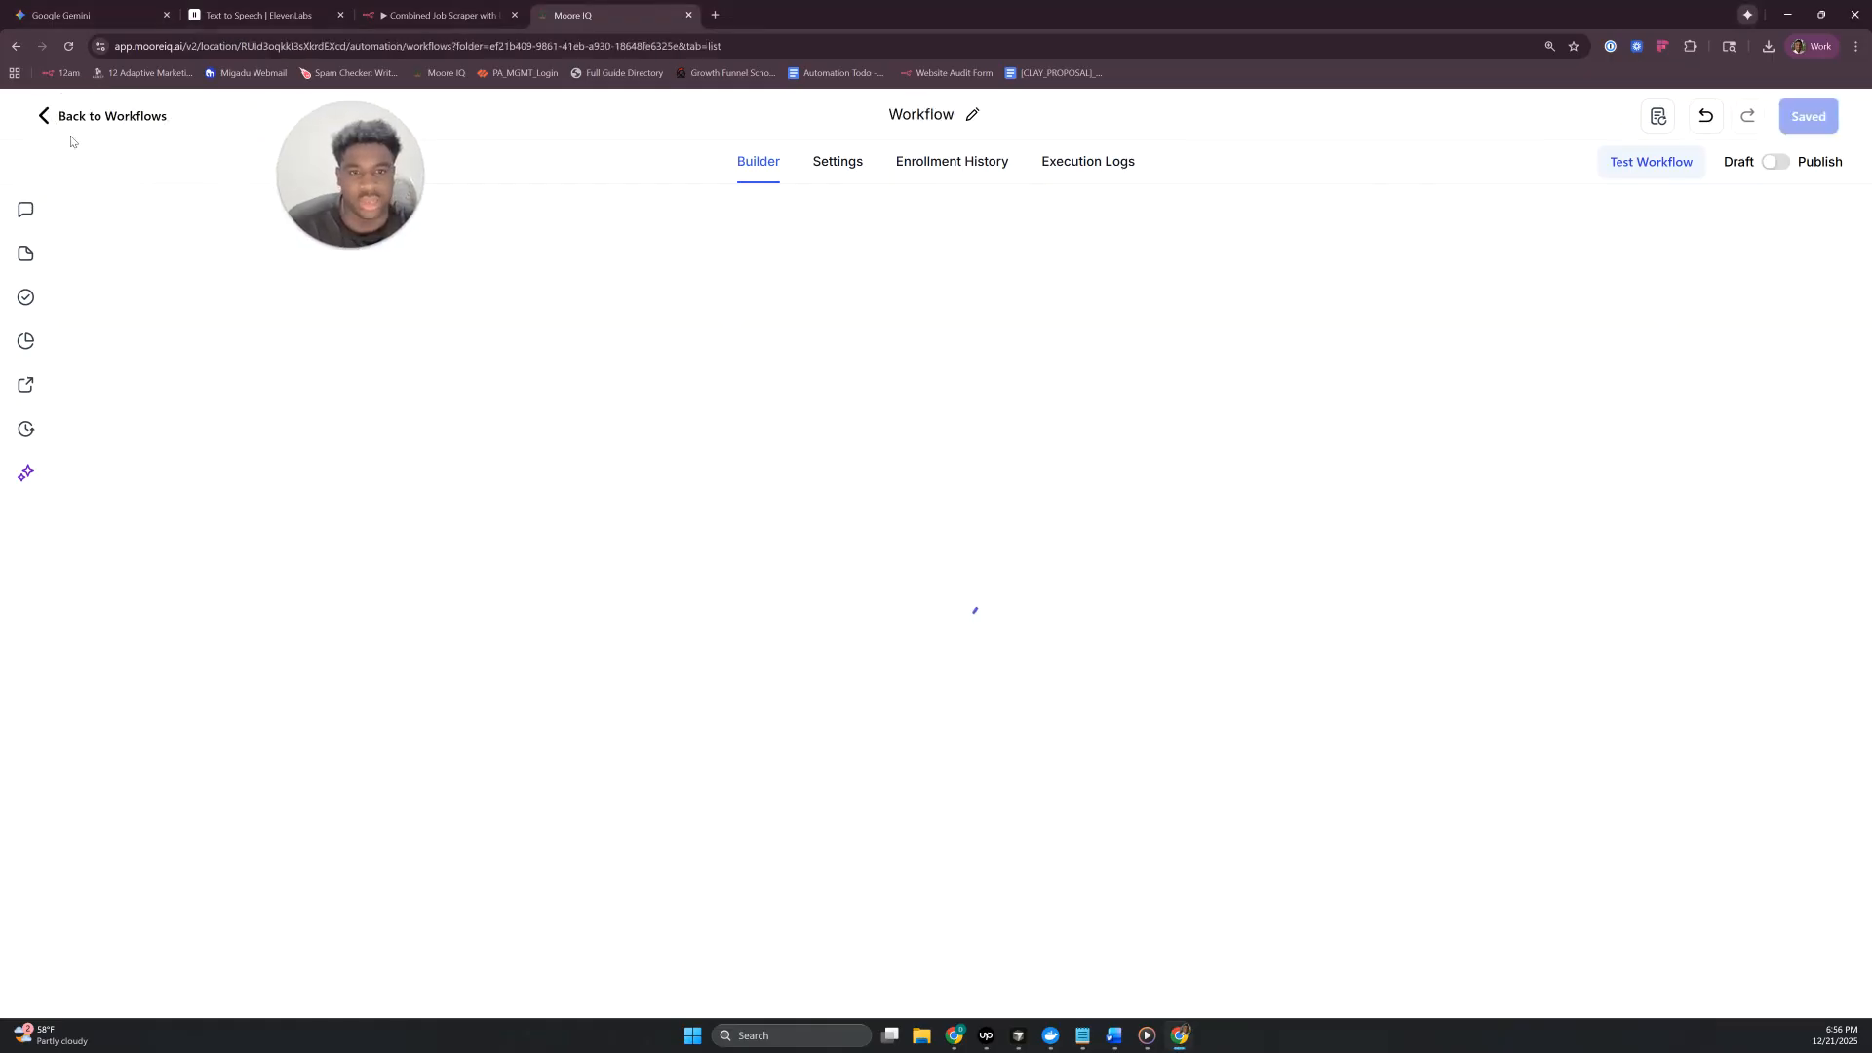
pyautogui.click(78, 435)
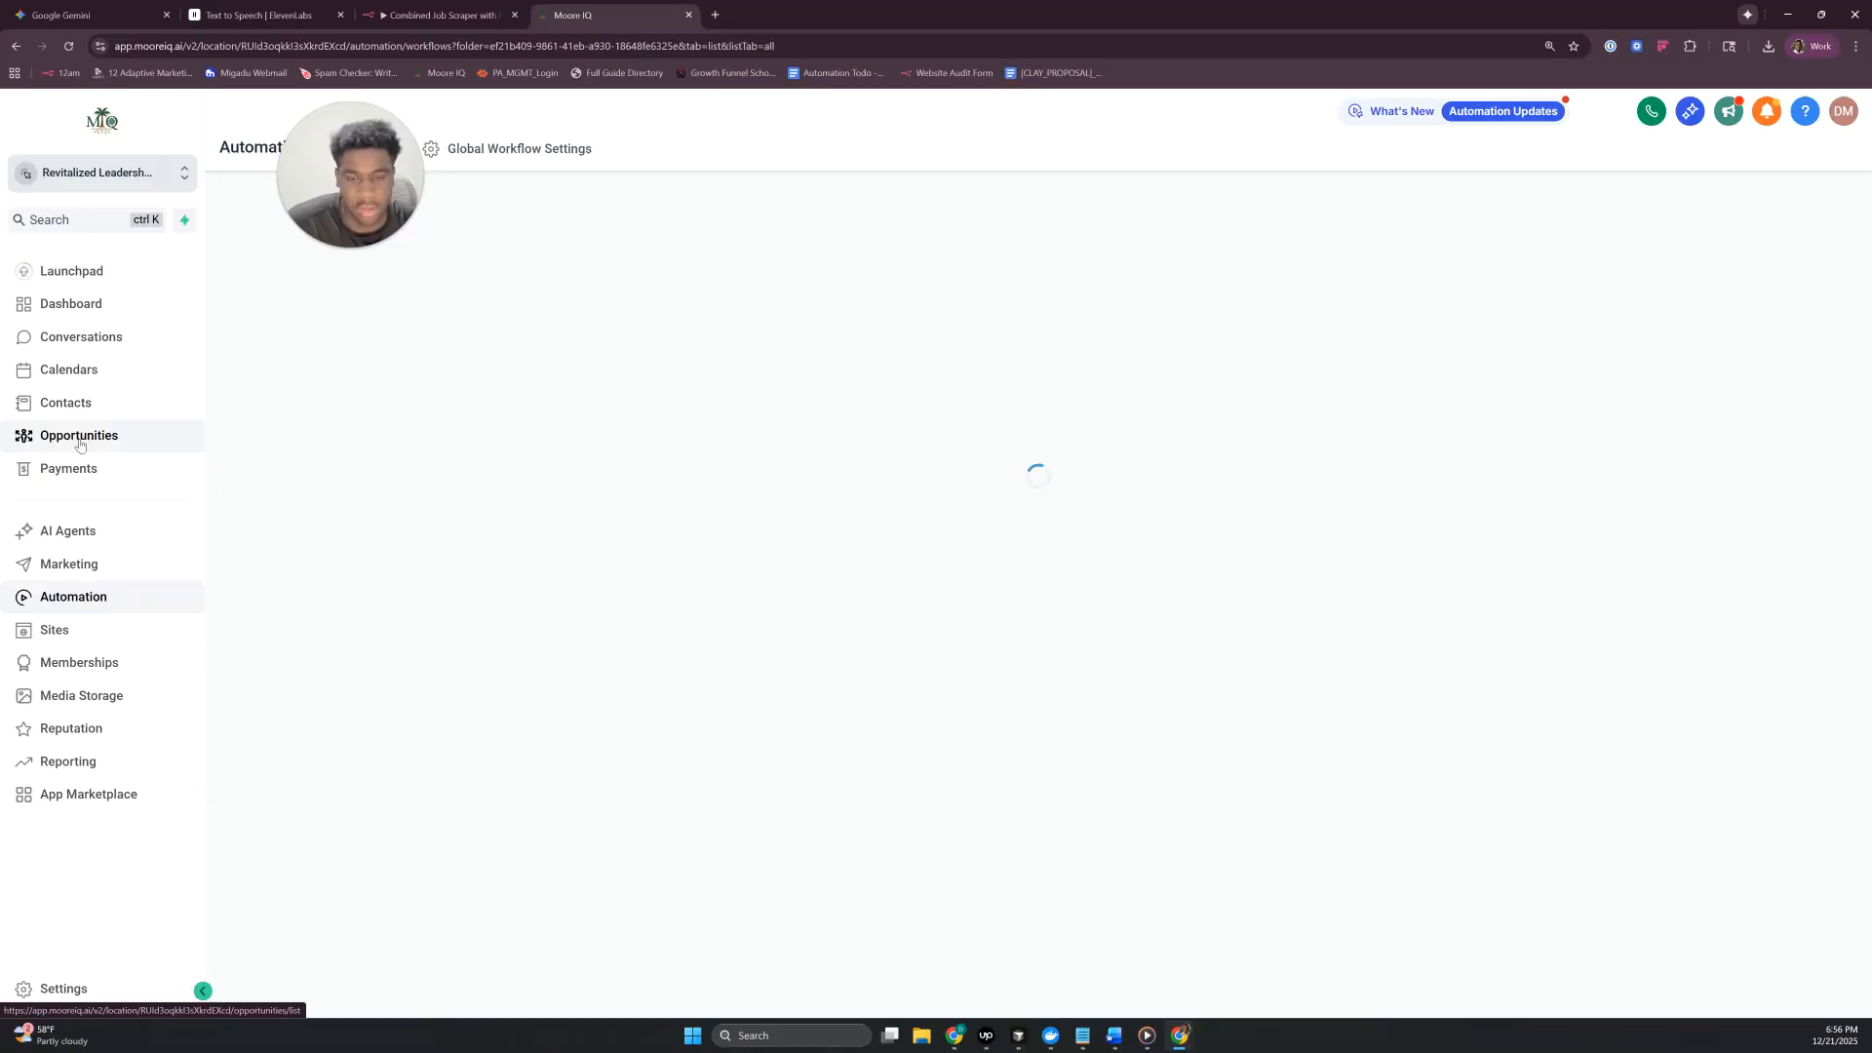
pyautogui.moveTo(337, 220); pyautogui.dragTo(305, 348)
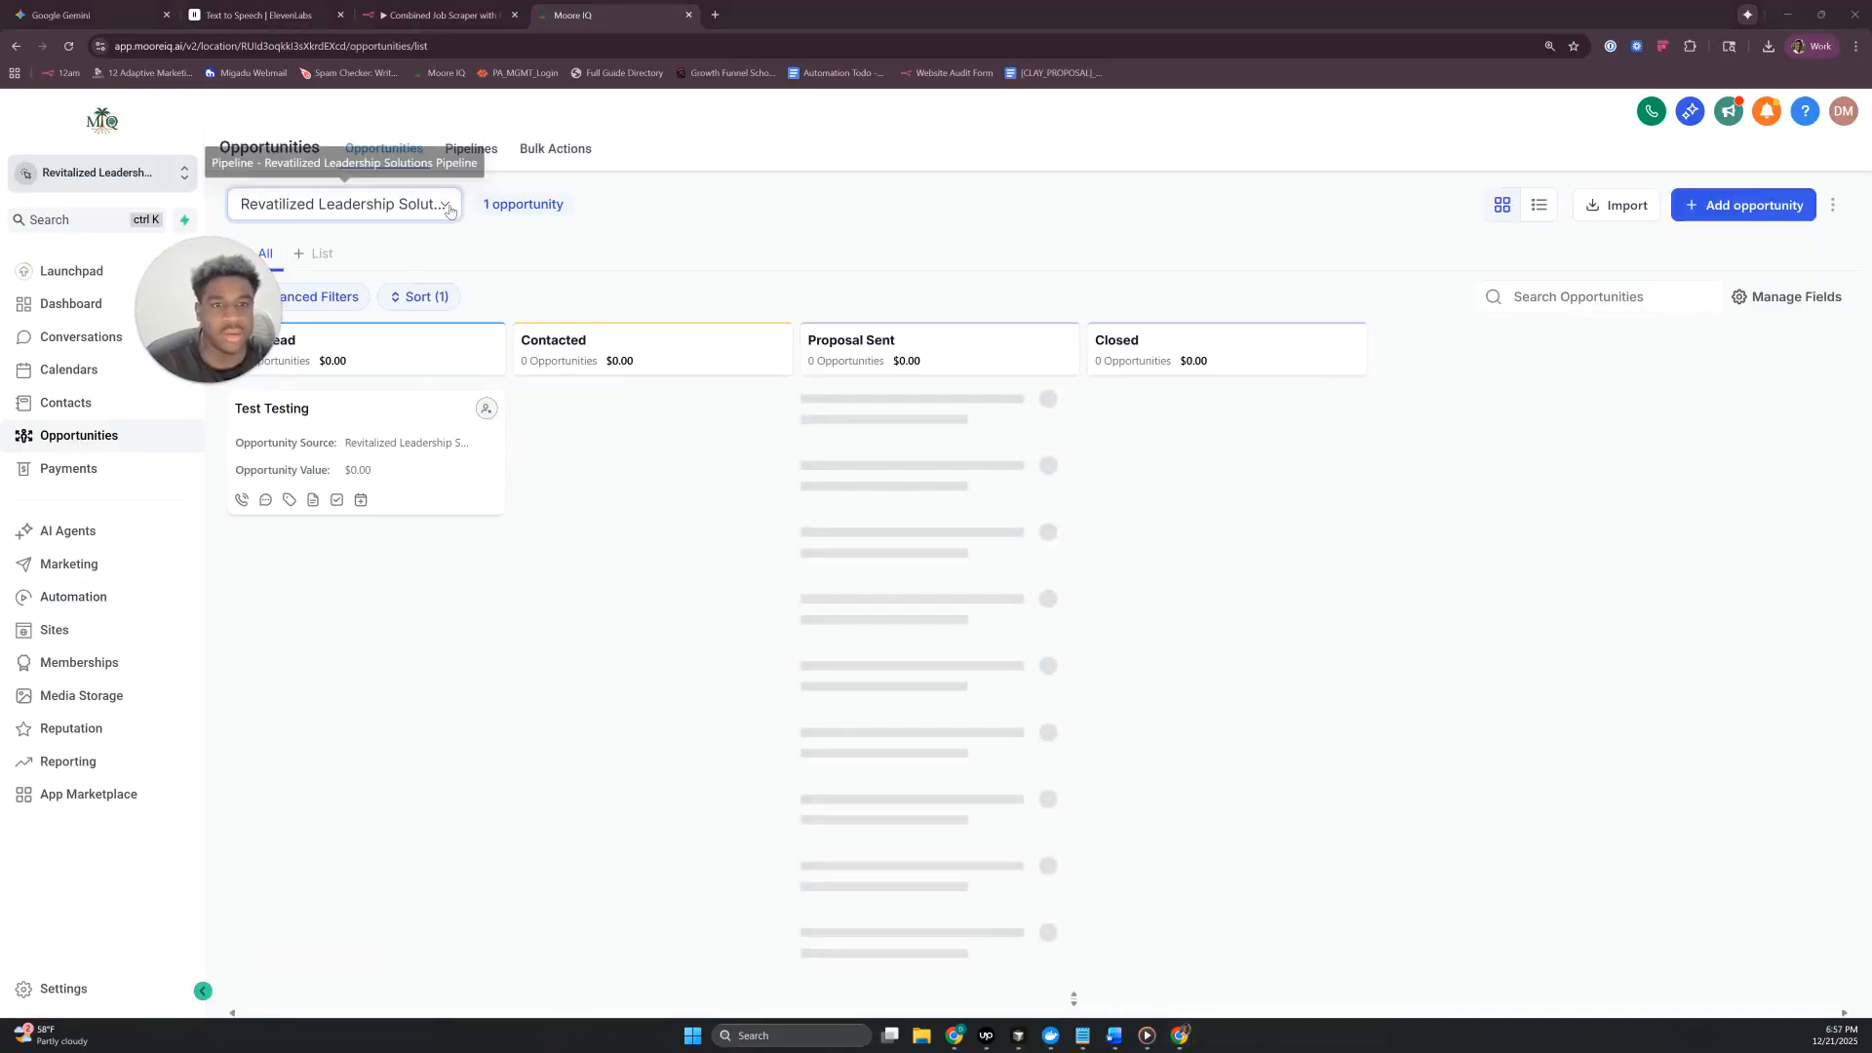
pyautogui.click(471, 148)
pyautogui.click(1782, 232)
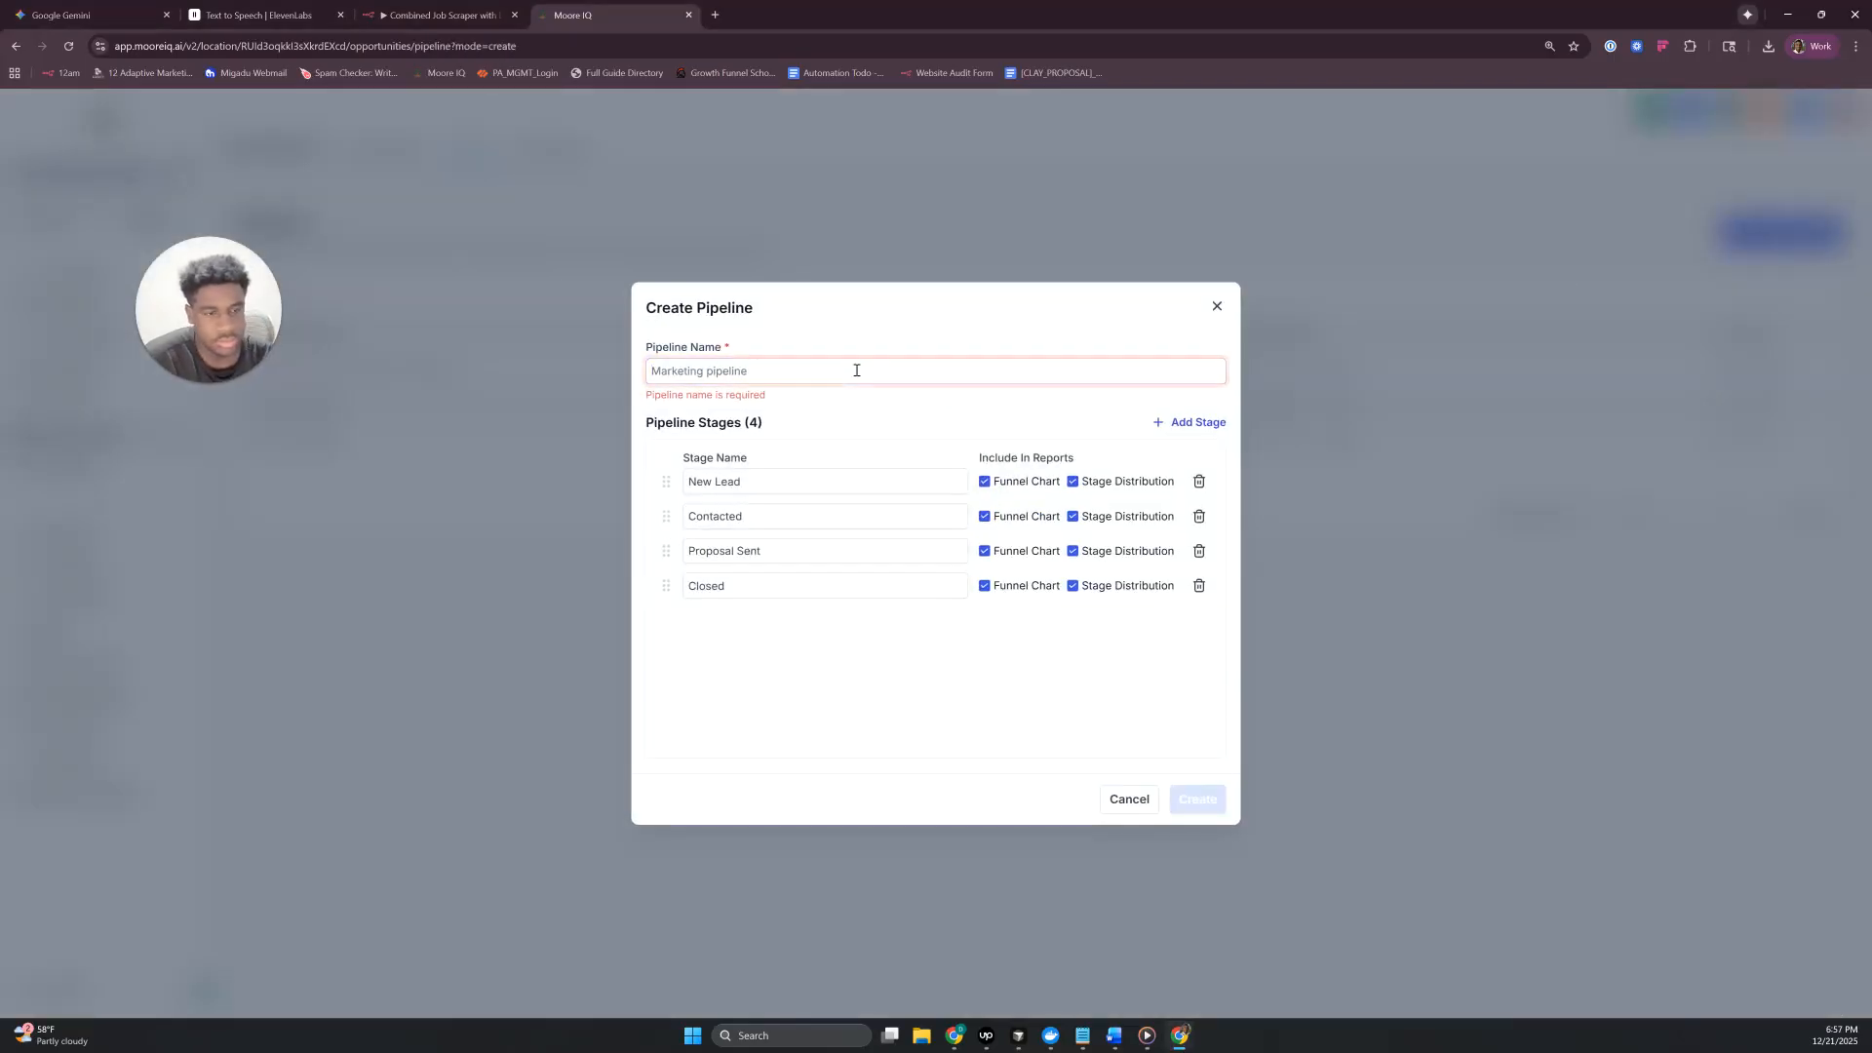
pyautogui.write('Lead Segmentation')
pyautogui.press('Tab')
# - Rename the first three pipeline stages as Cold Segment, Warm Segment and Hot Segment
pyautogui.write('Cold Segment')
pyautogui.press('Tab')
pyautogui.write('Warm Segment')
pyautogui.press('Tab')
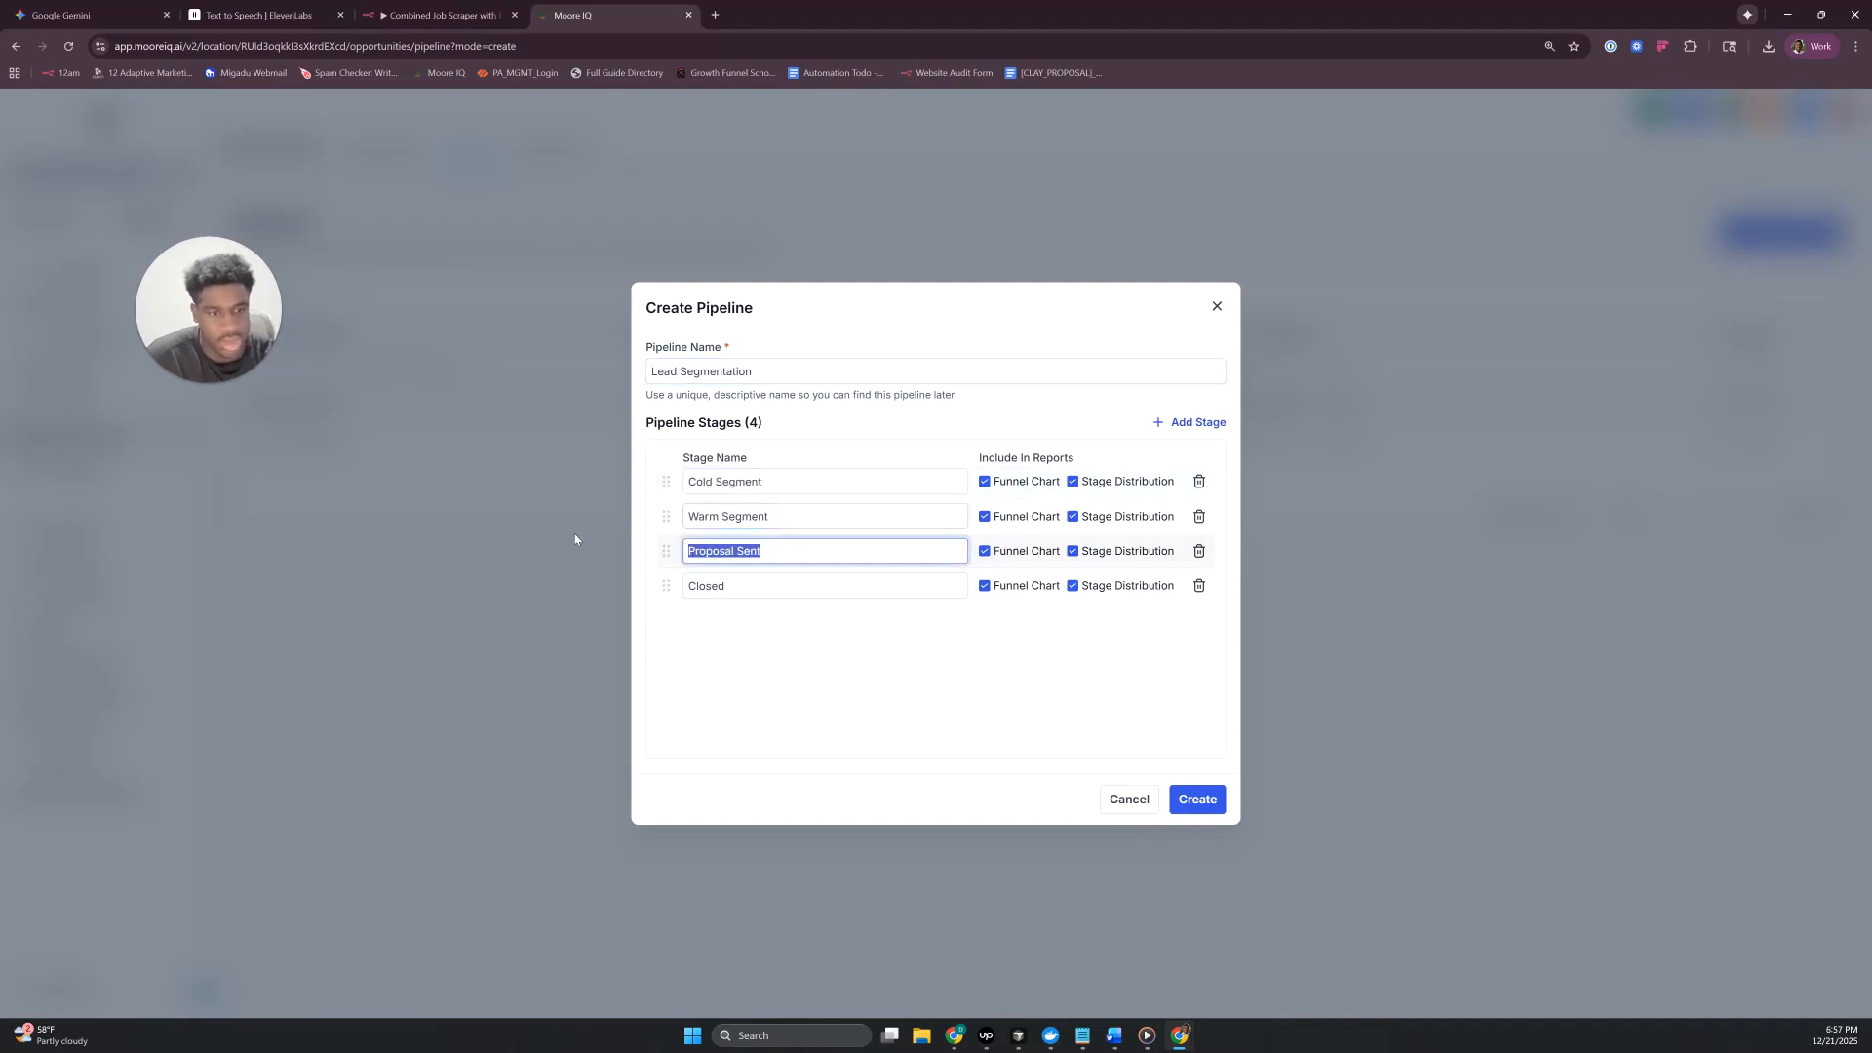
pyautogui.write('Hot Segment')
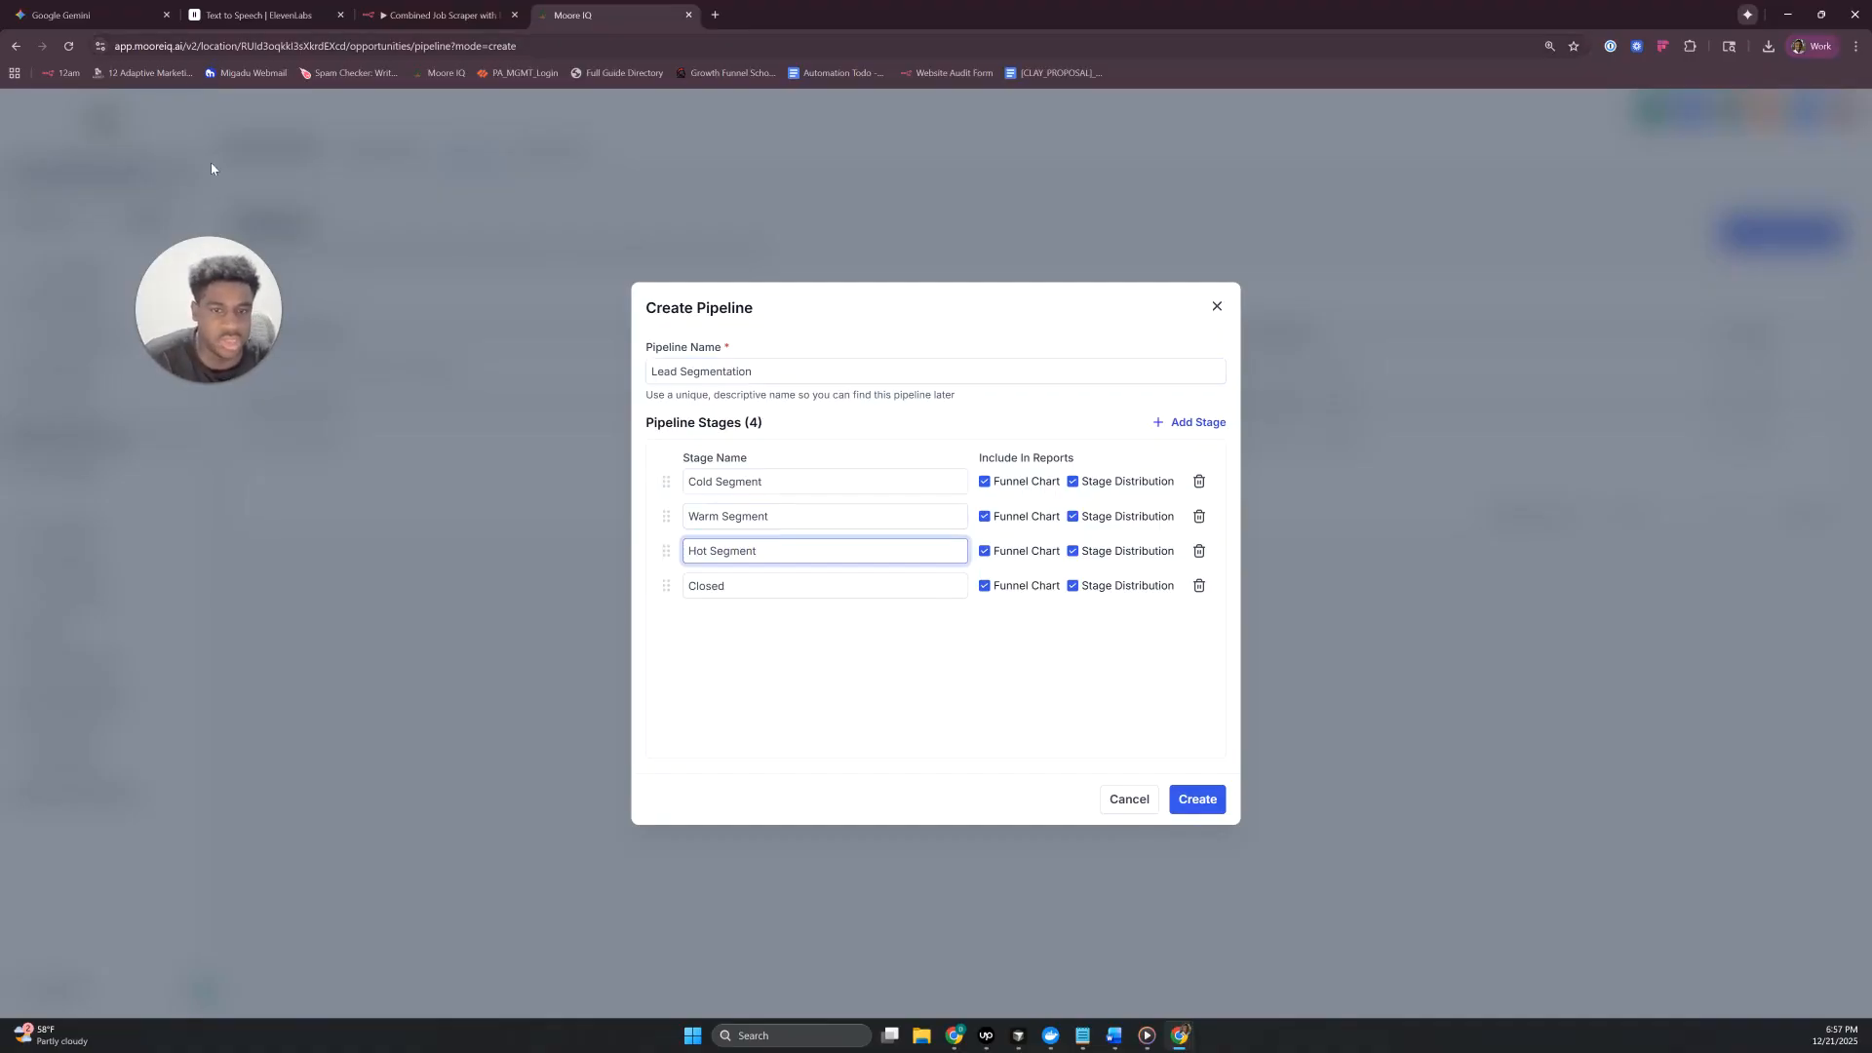
# - Delete the Closed stage and create the pipeline
pyautogui.moveTo(169, 283); pyautogui.dragTo(133, 138)
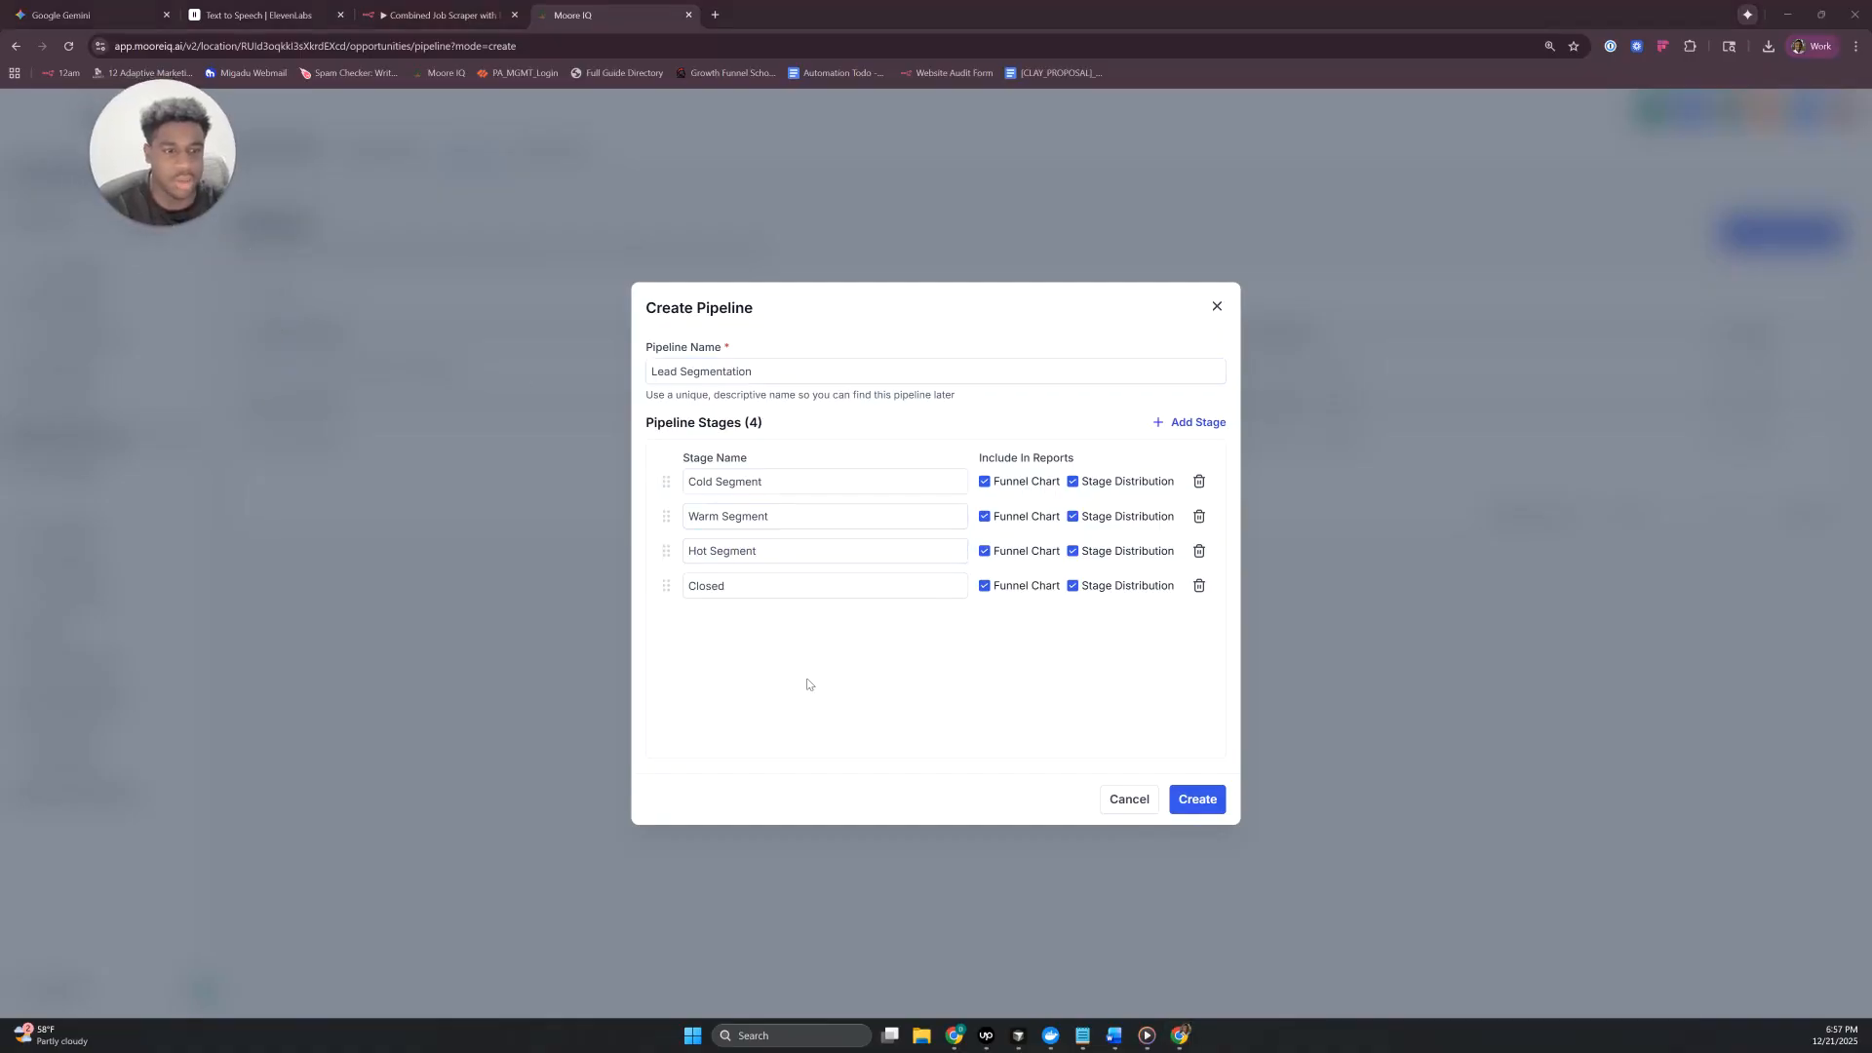
pyautogui.click(1200, 585)
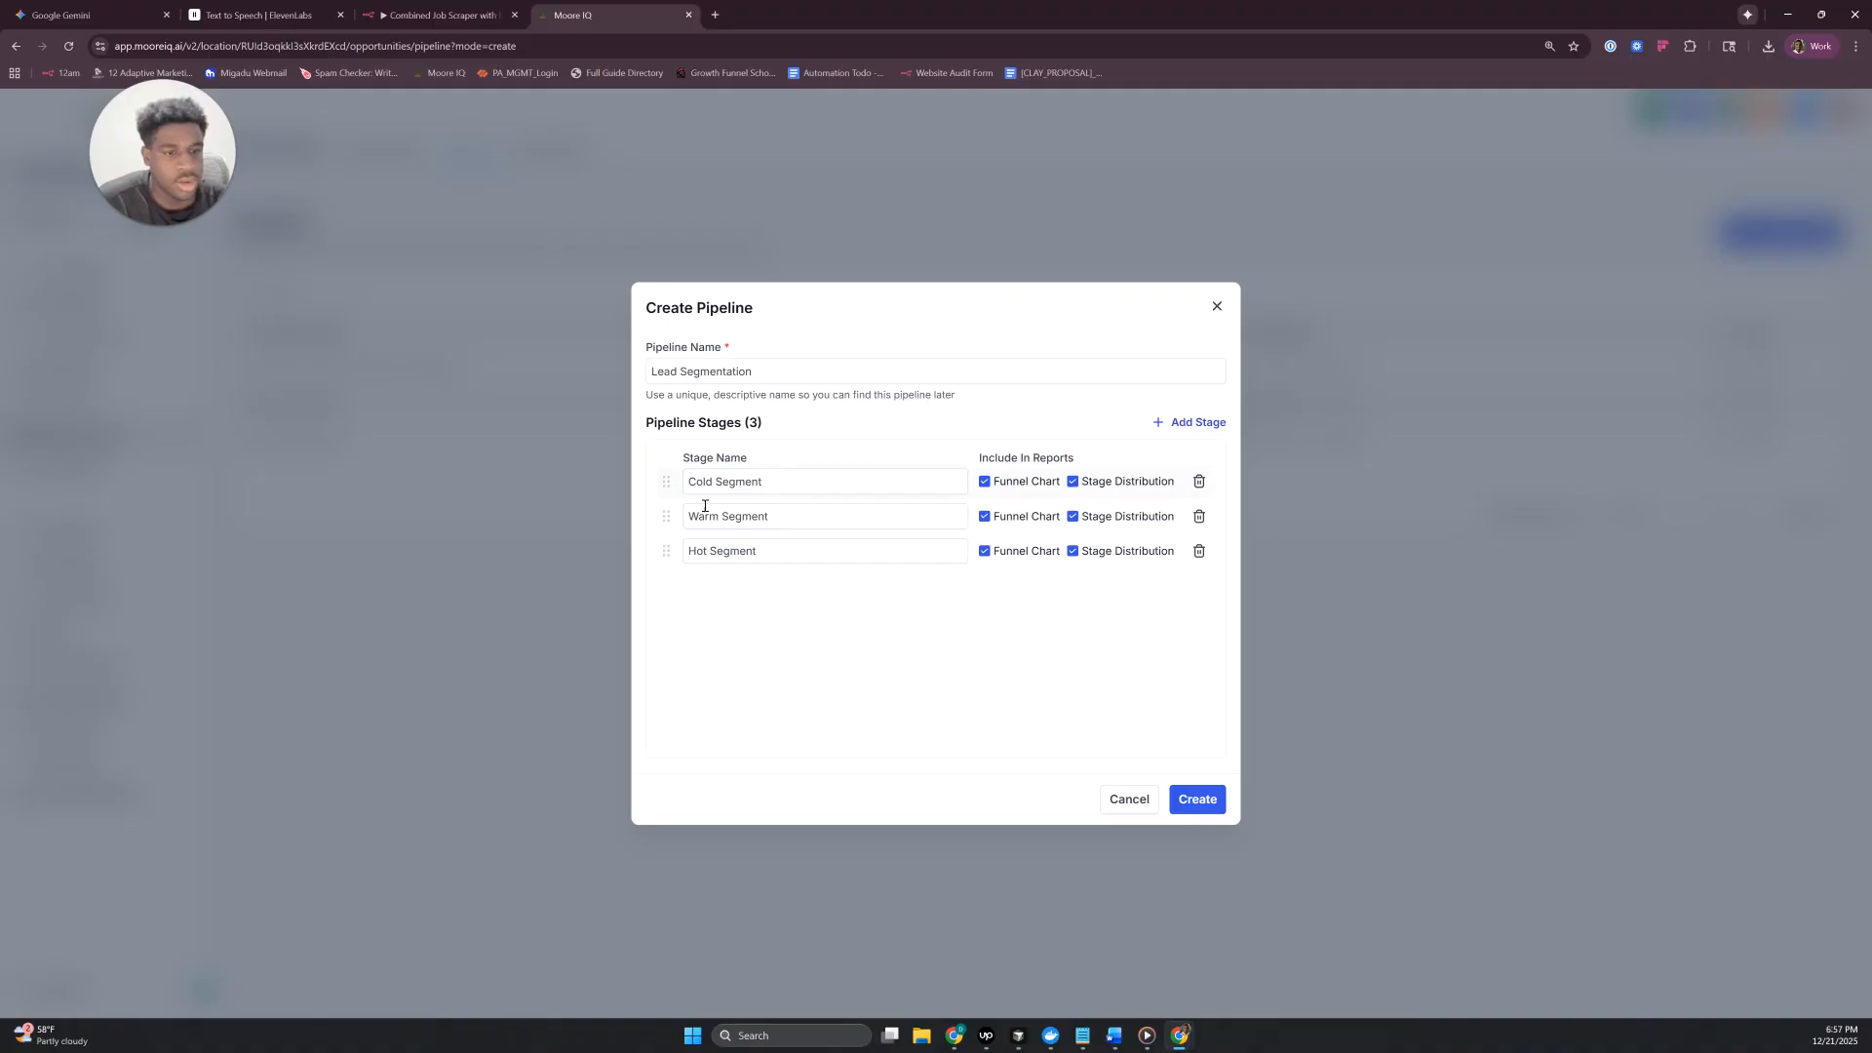
pyautogui.click(1205, 801)
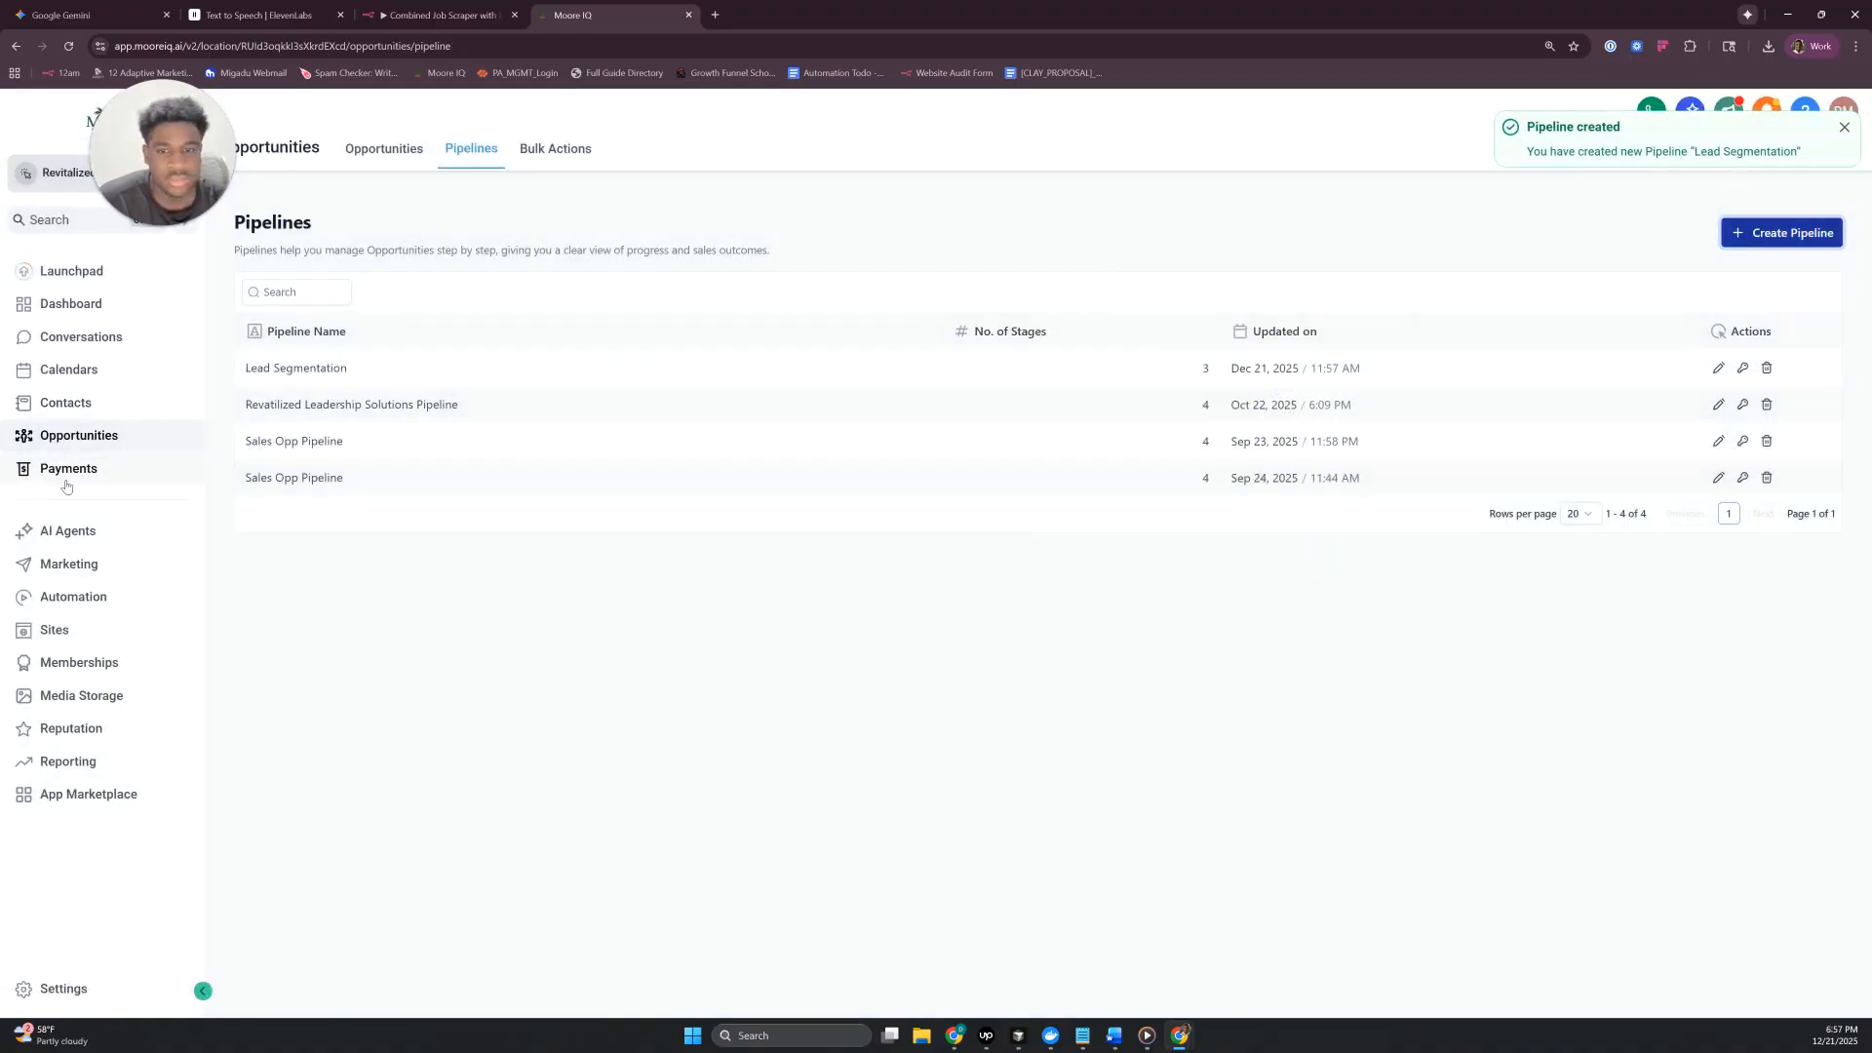
# - Reopen the Cold Segment workflow from the Lead Segmentation folder in the automation area
pyautogui.click(76, 597)
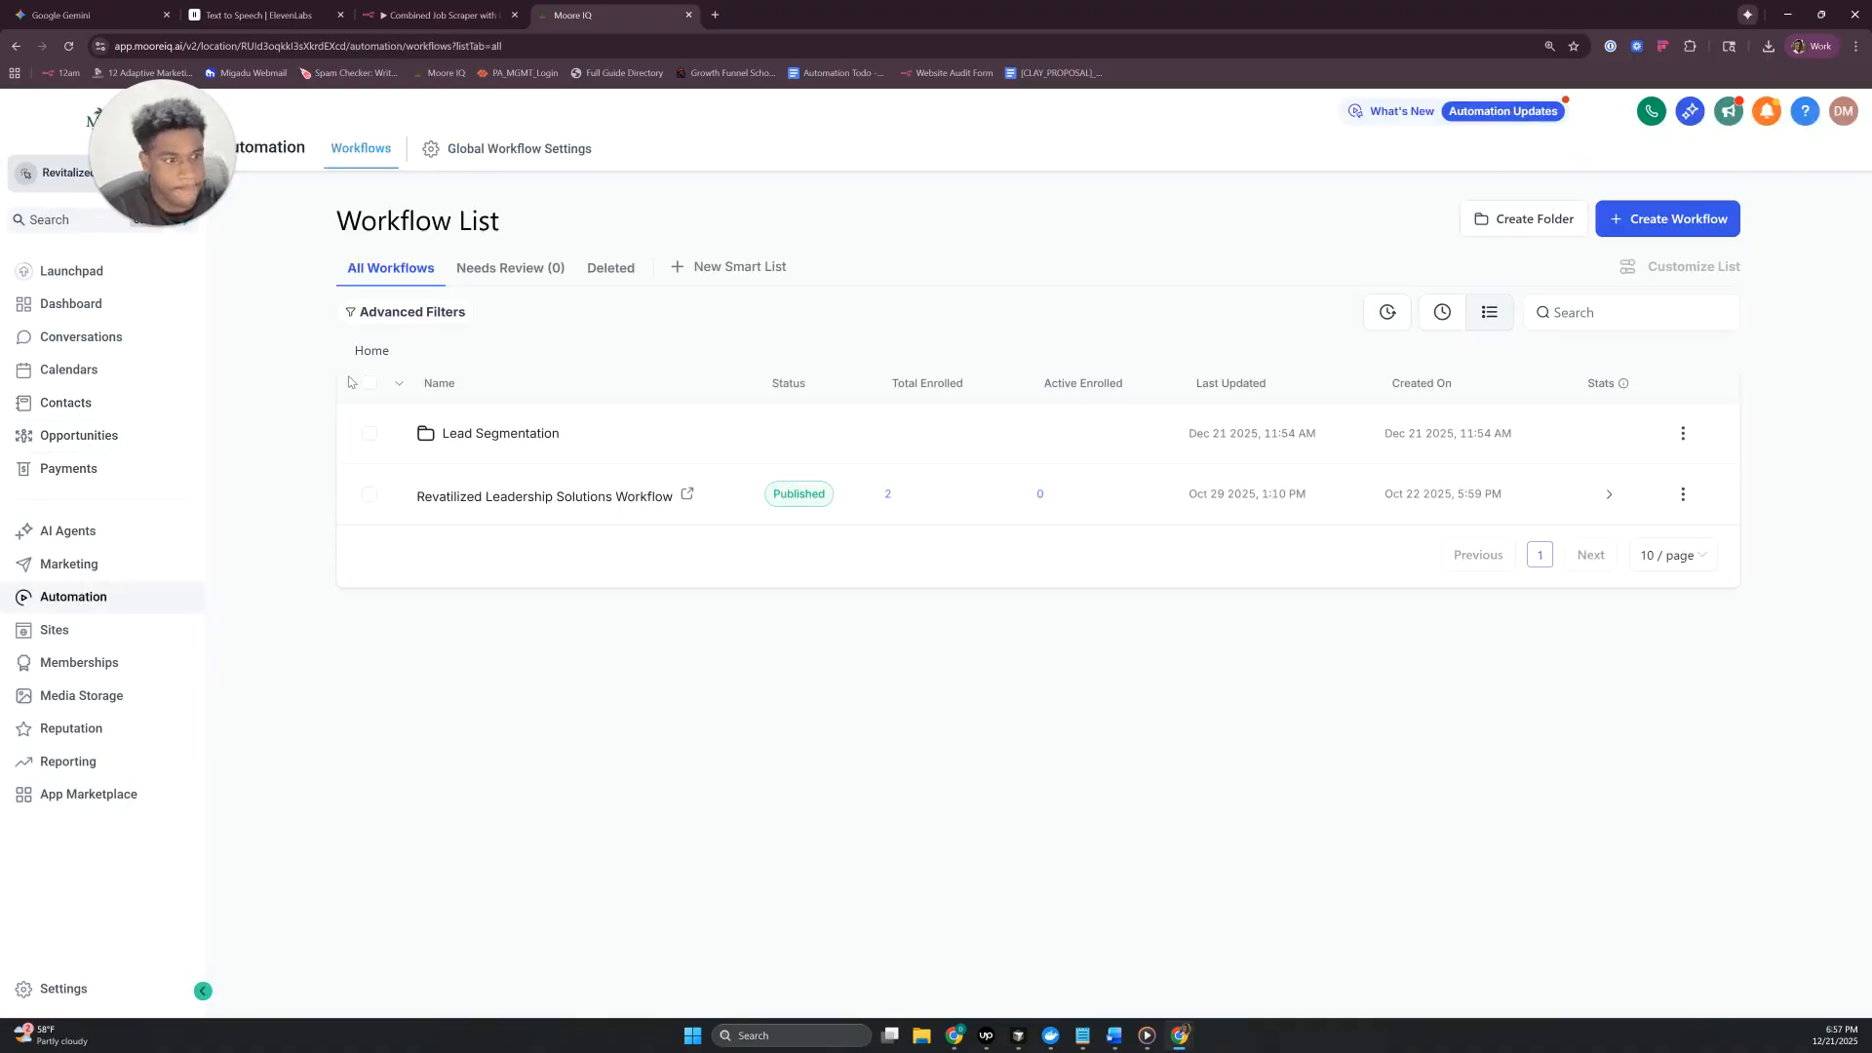
pyautogui.click(509, 435)
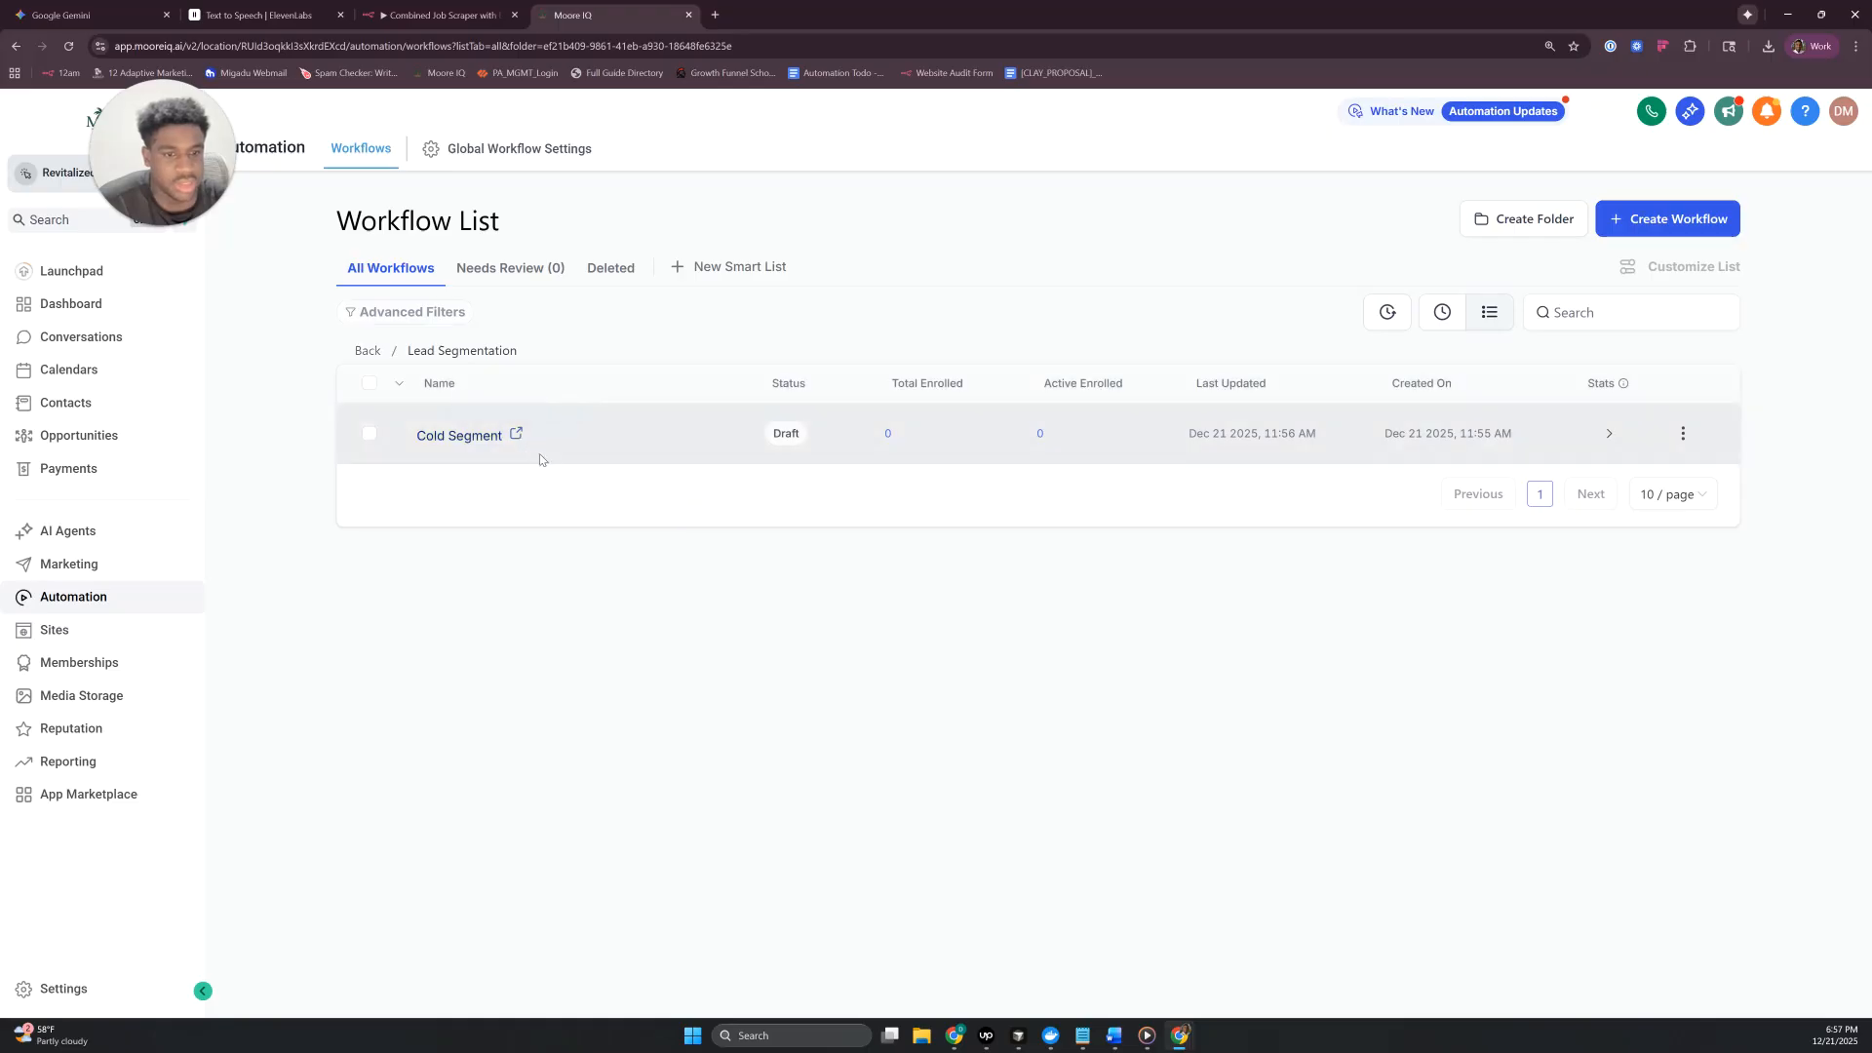
pyautogui.click(485, 440)
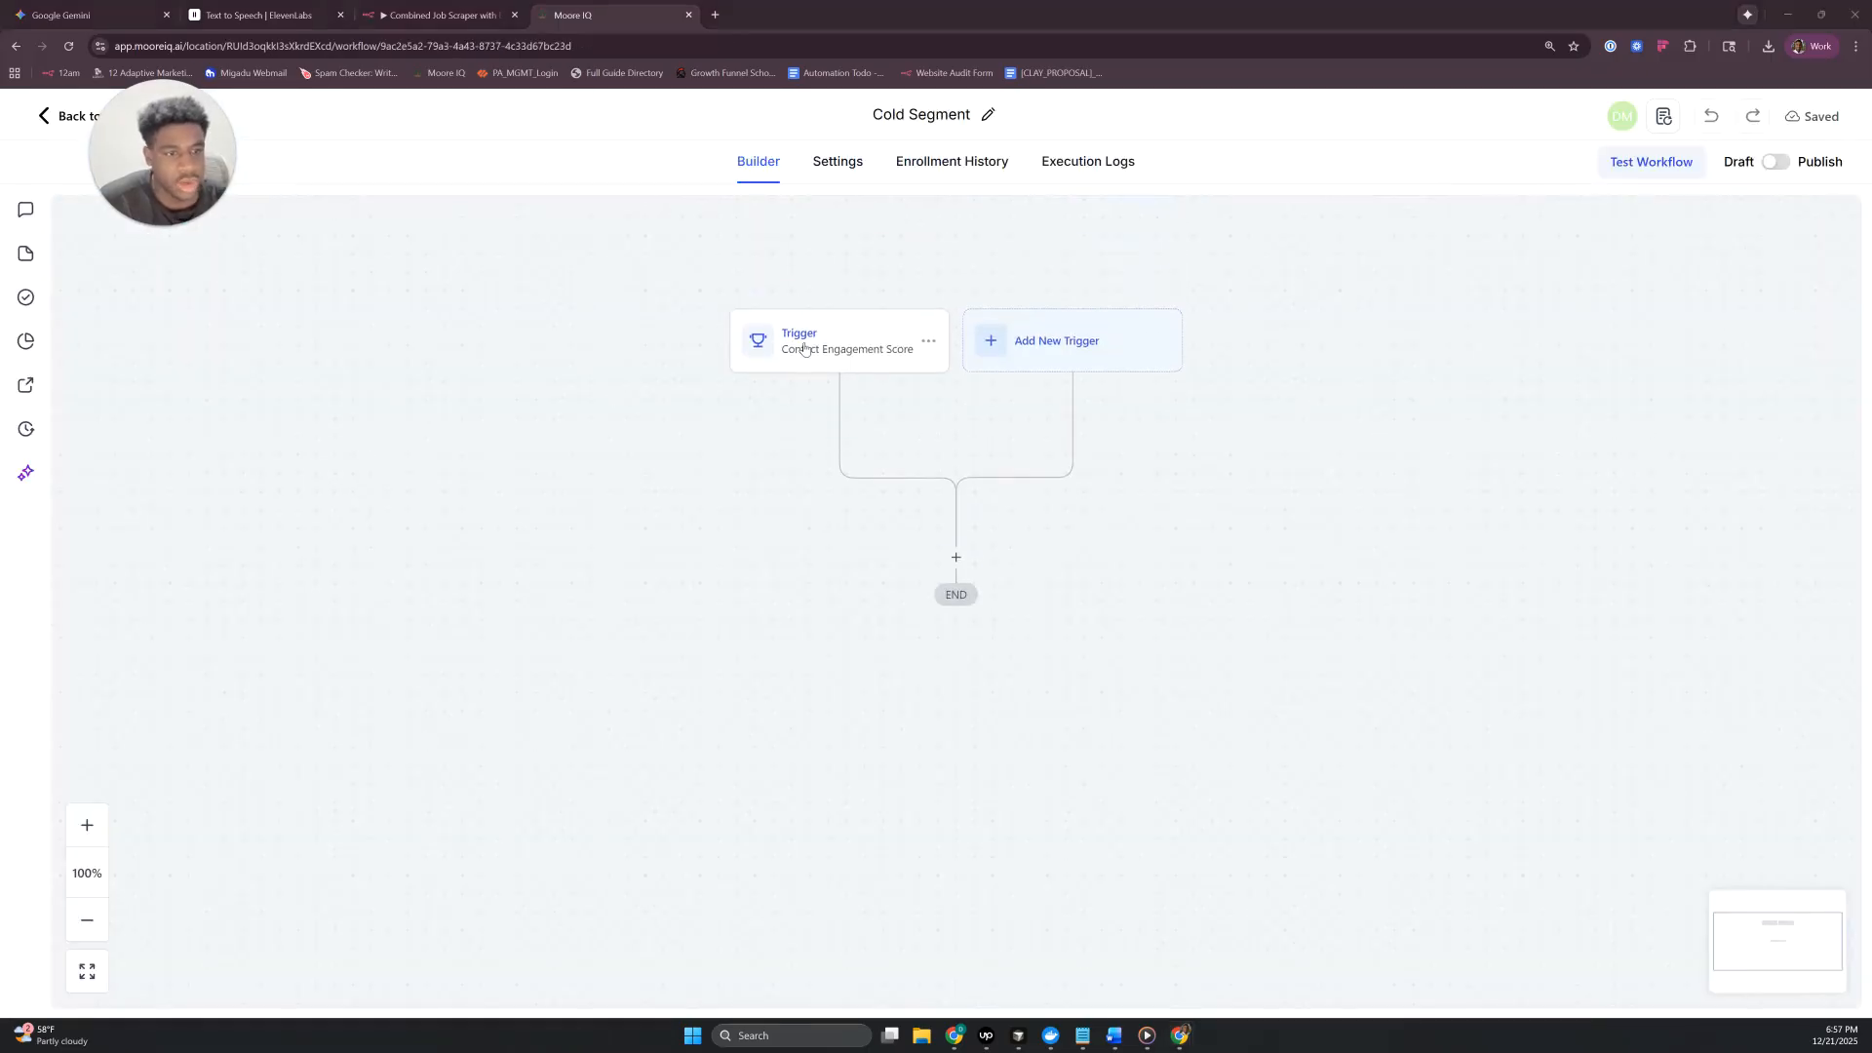
# - Check the engagement score trigger's filter, and add a Create/Update Opportunity action below the triggers
pyautogui.click(805, 348)
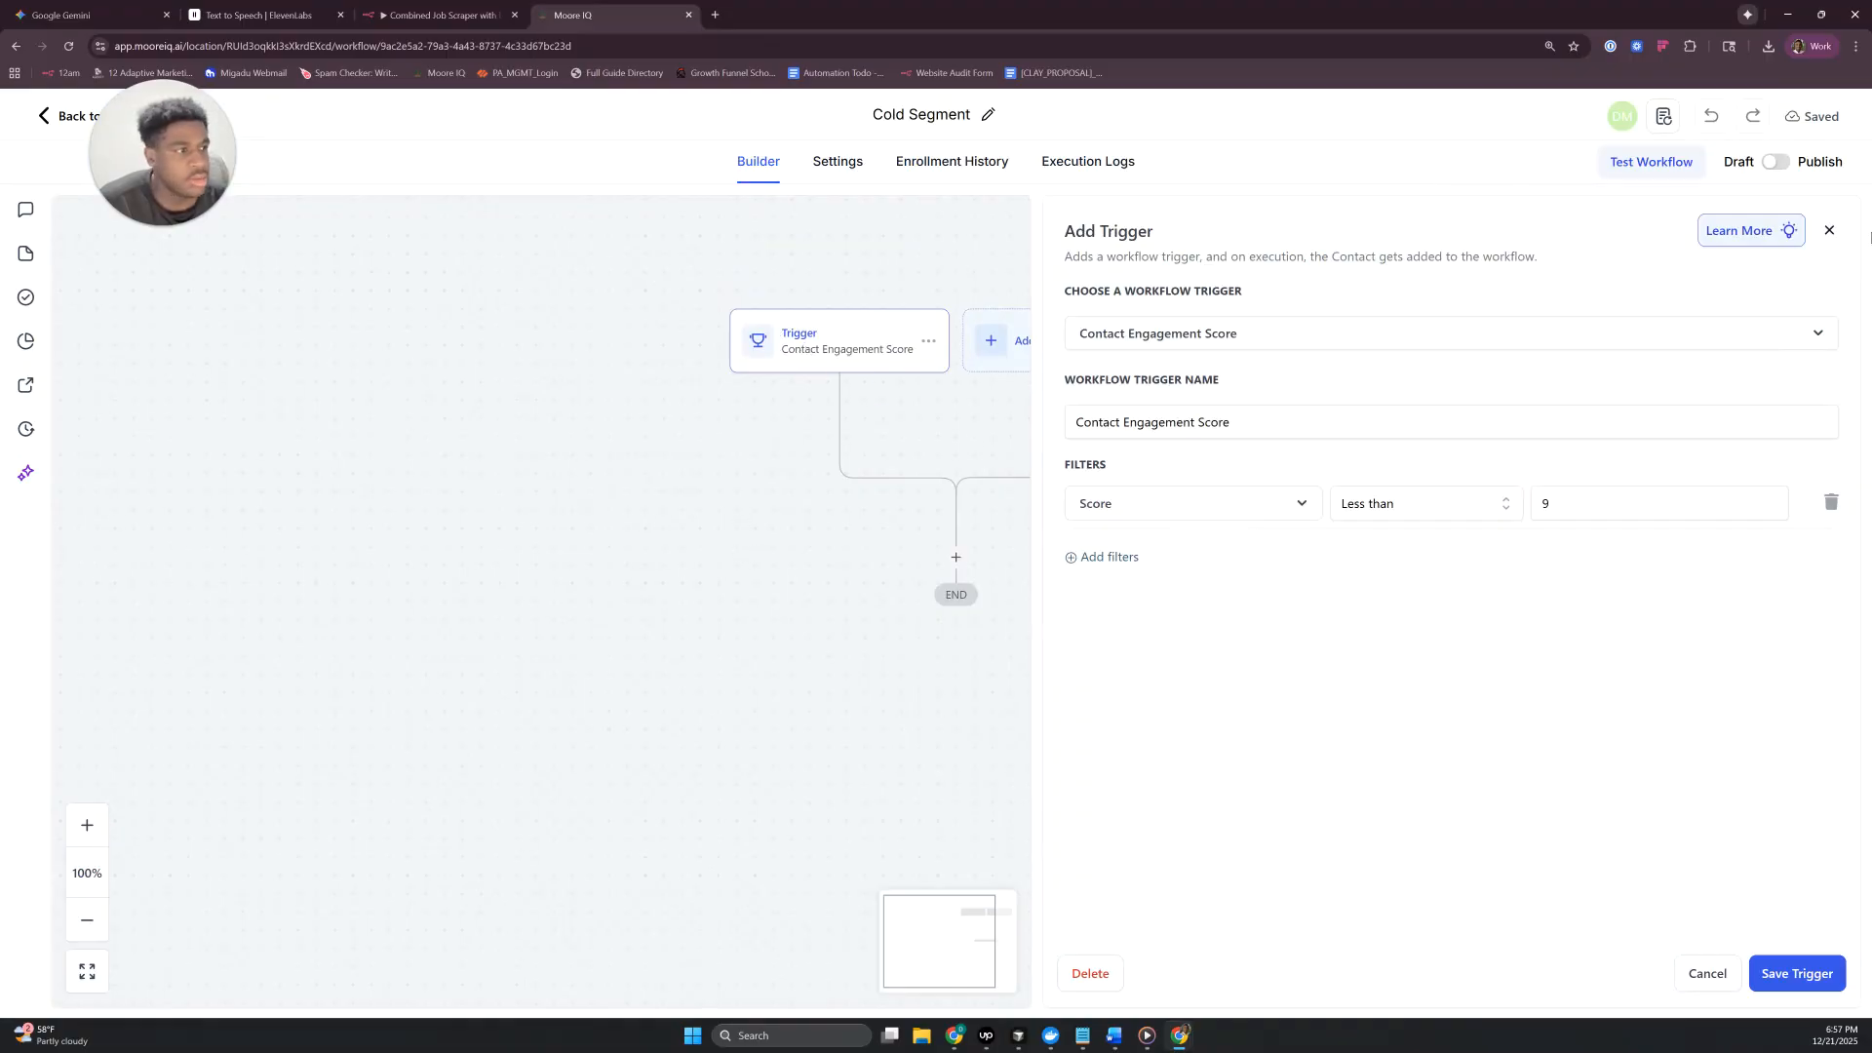
pyautogui.click(1830, 231)
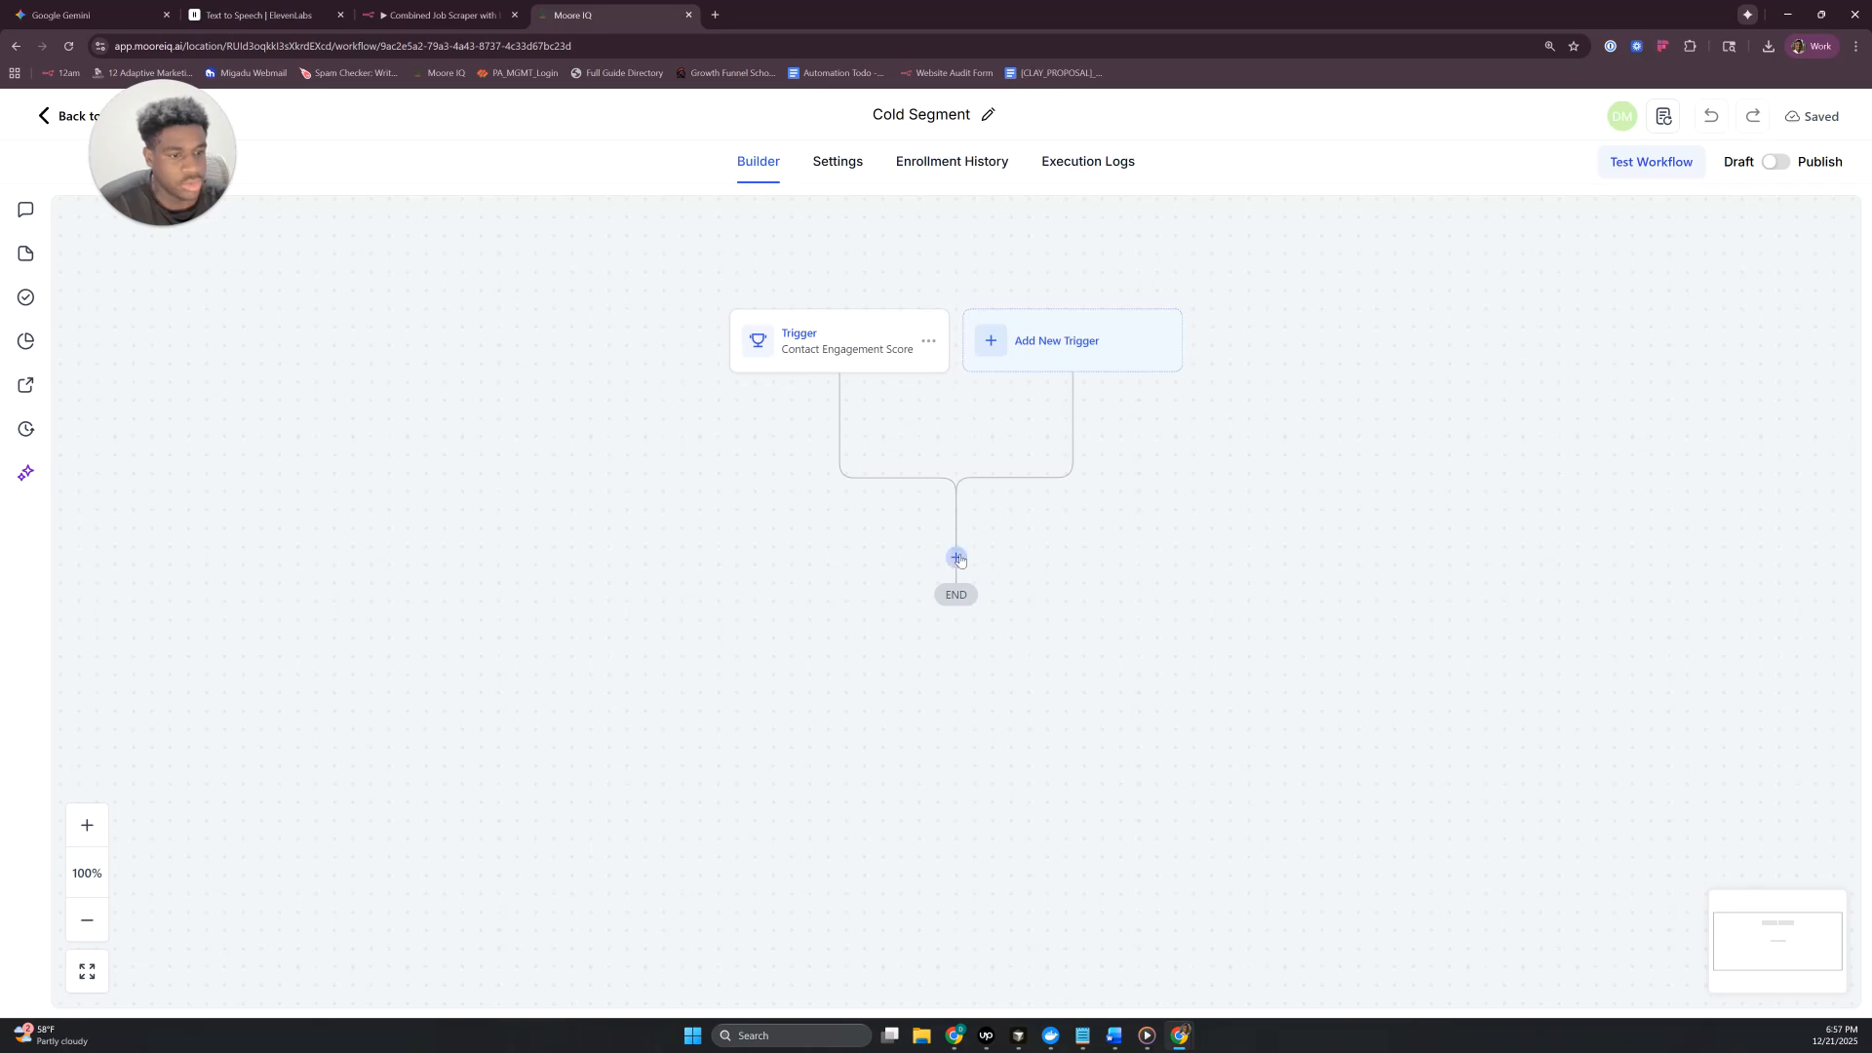
pyautogui.click(956, 557)
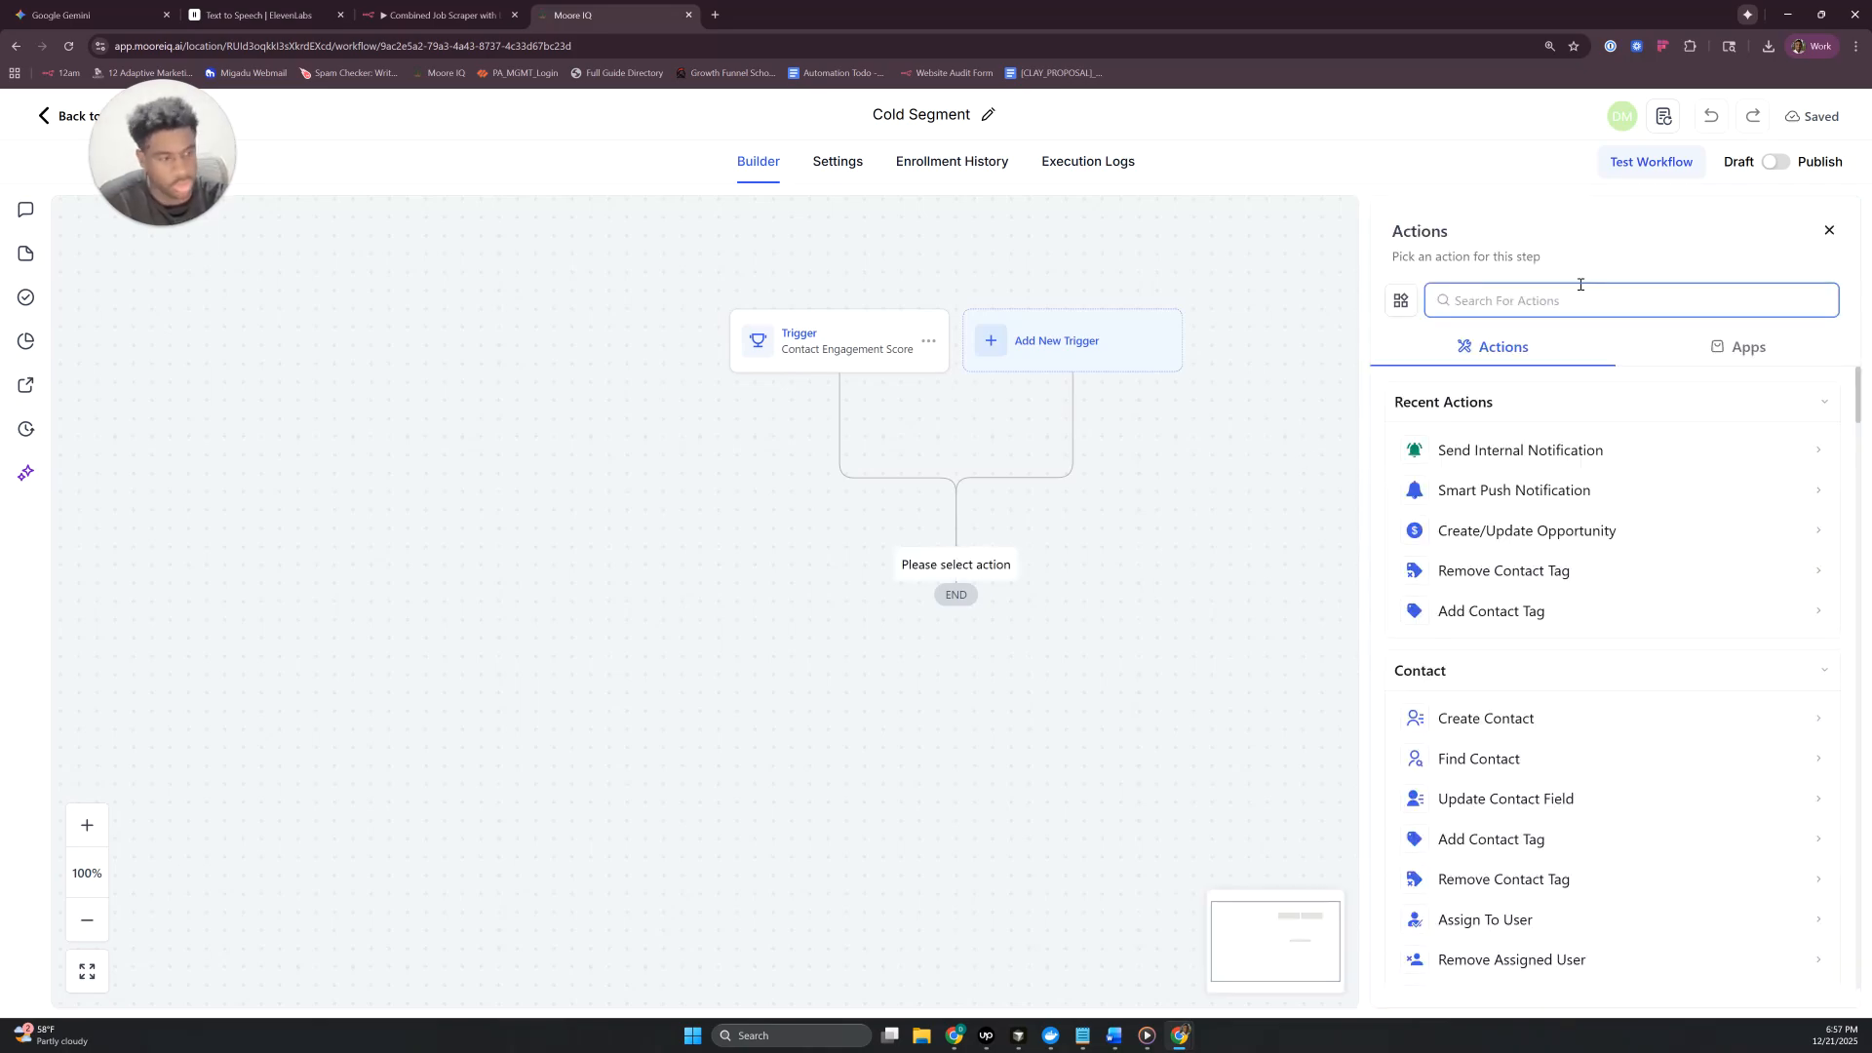
pyautogui.write('oppor')
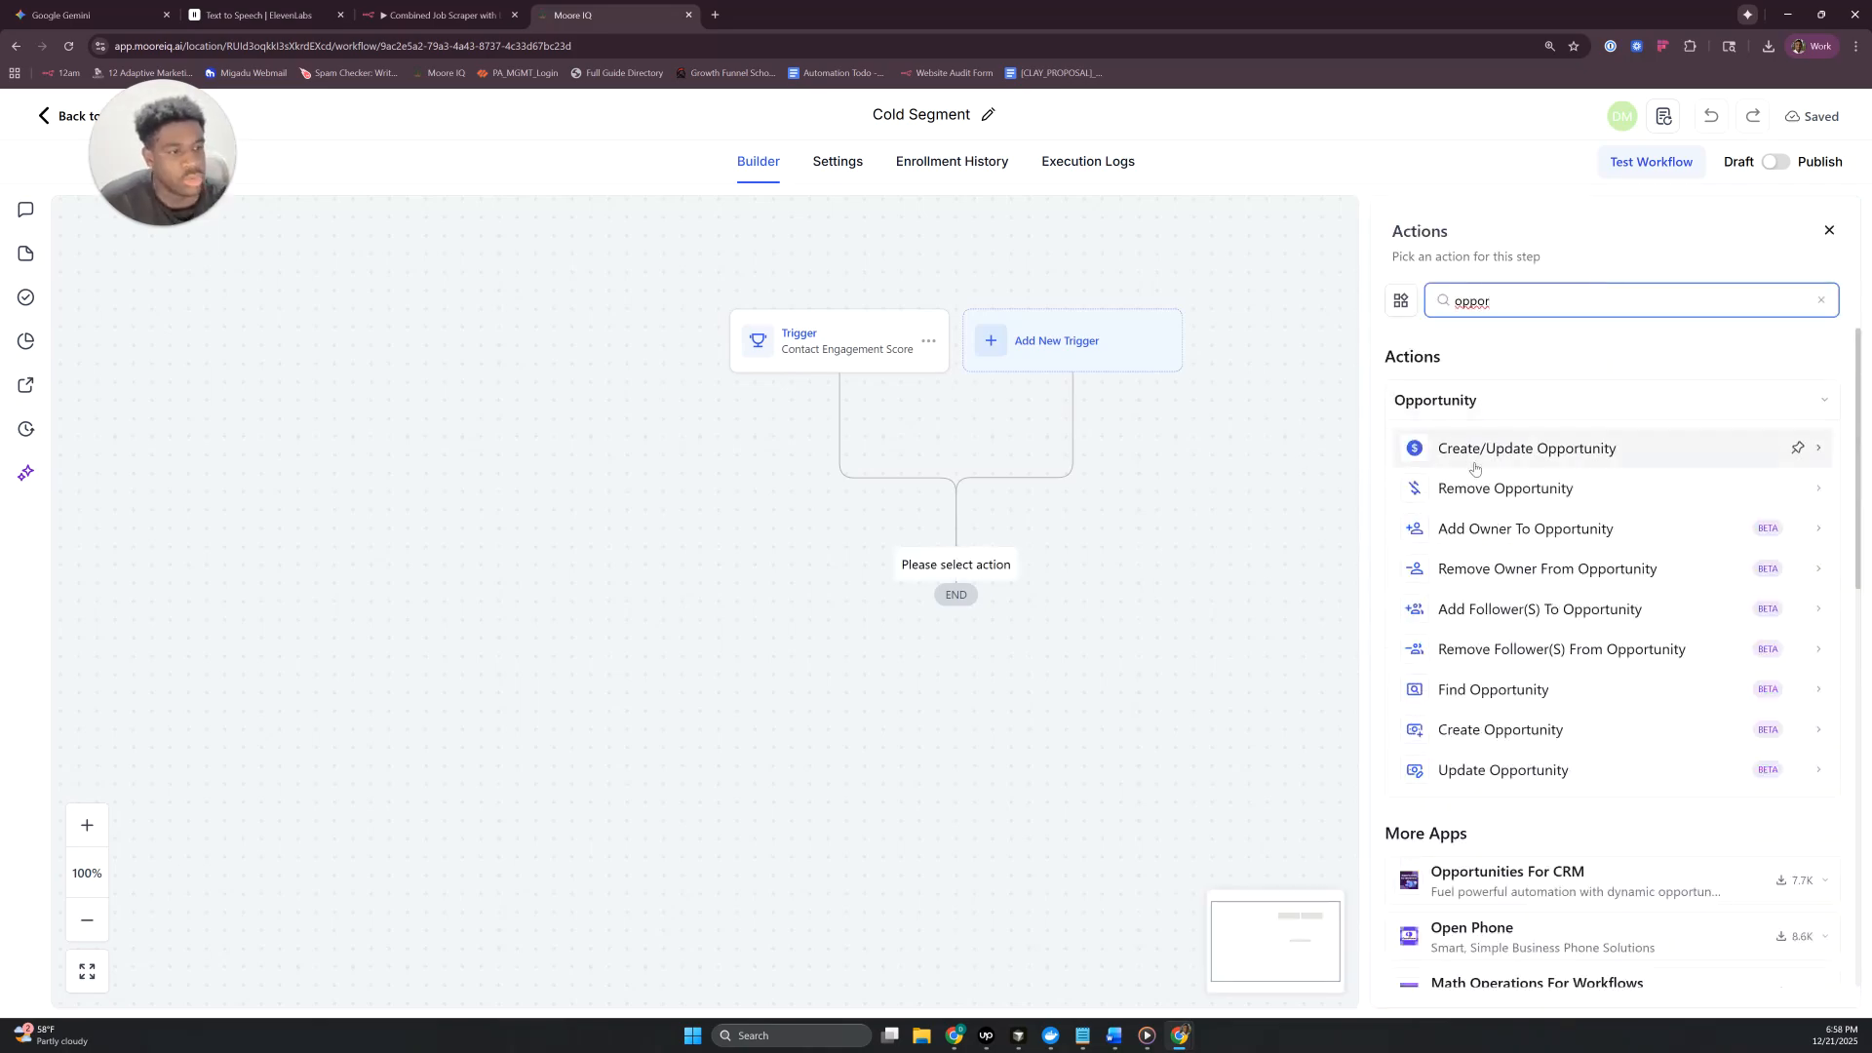
pyautogui.click(1469, 451)
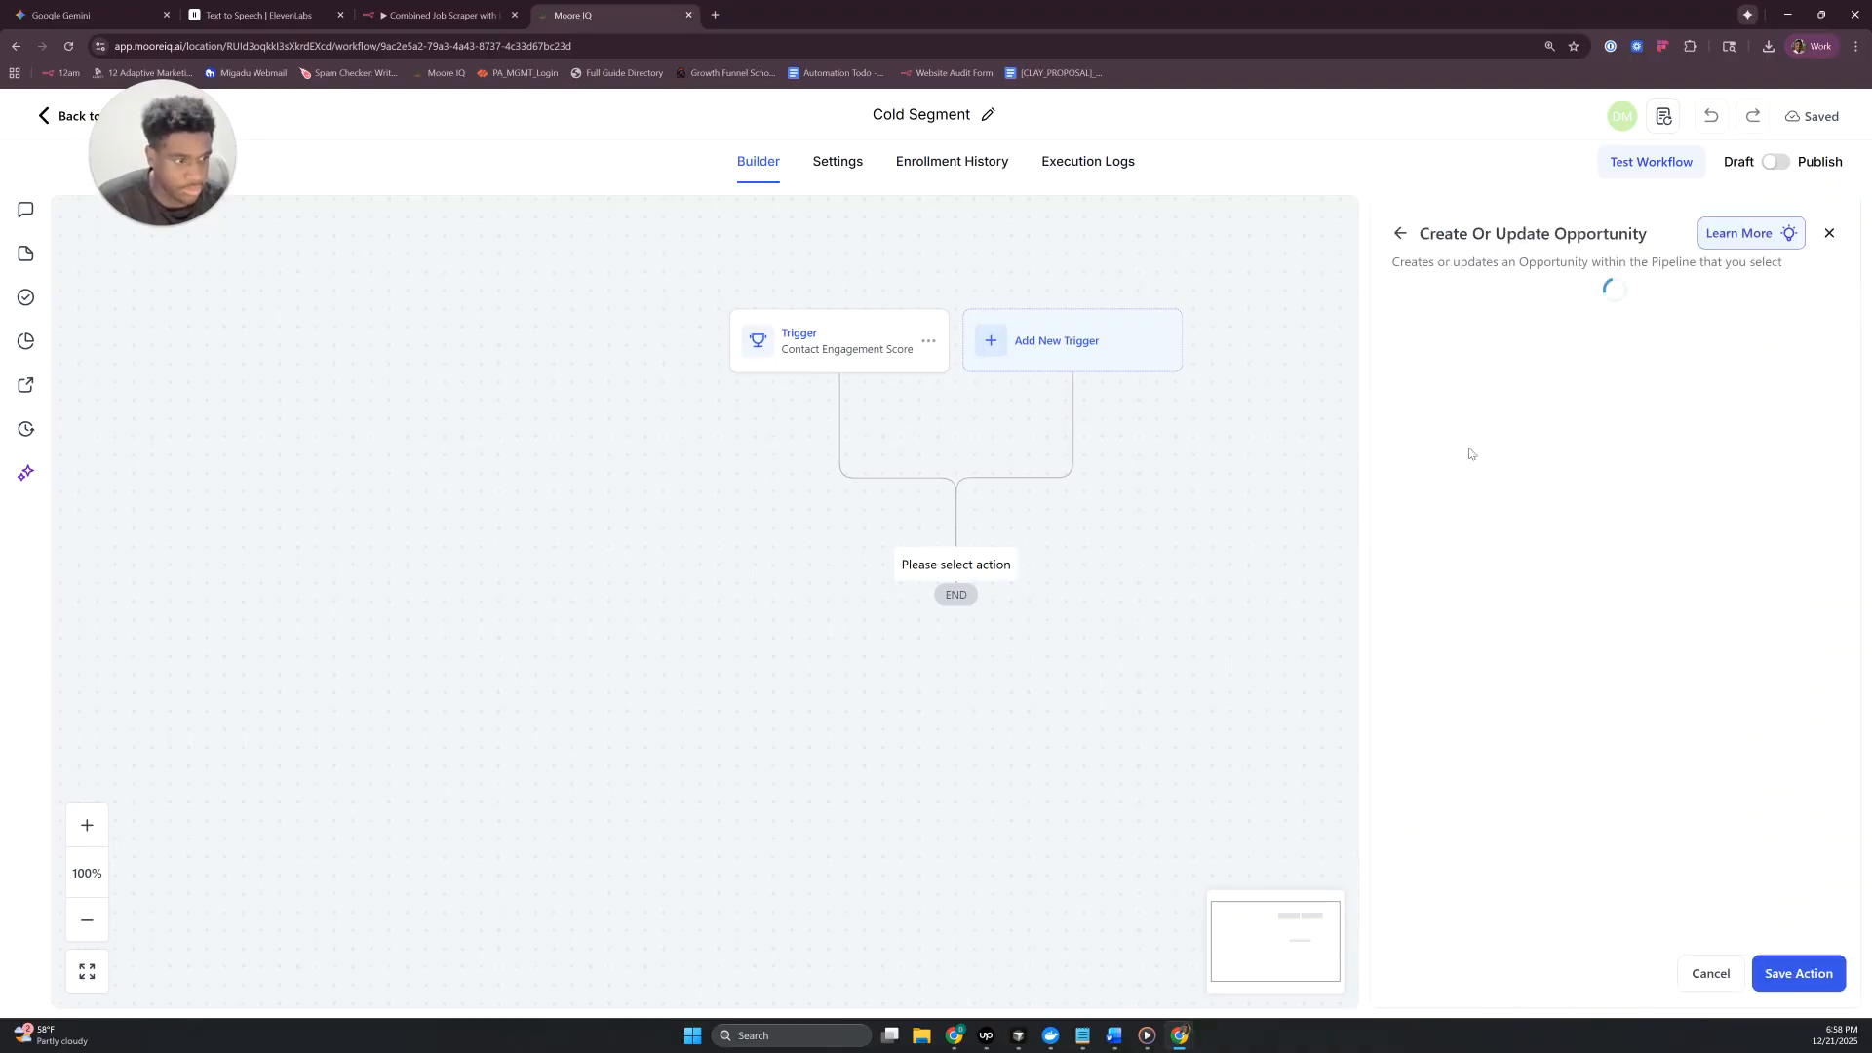
# - Set the opportunity action's pipeline to Lead Segmentation and its pipeline stage to Cold Segment
pyautogui.click(1303, 519)
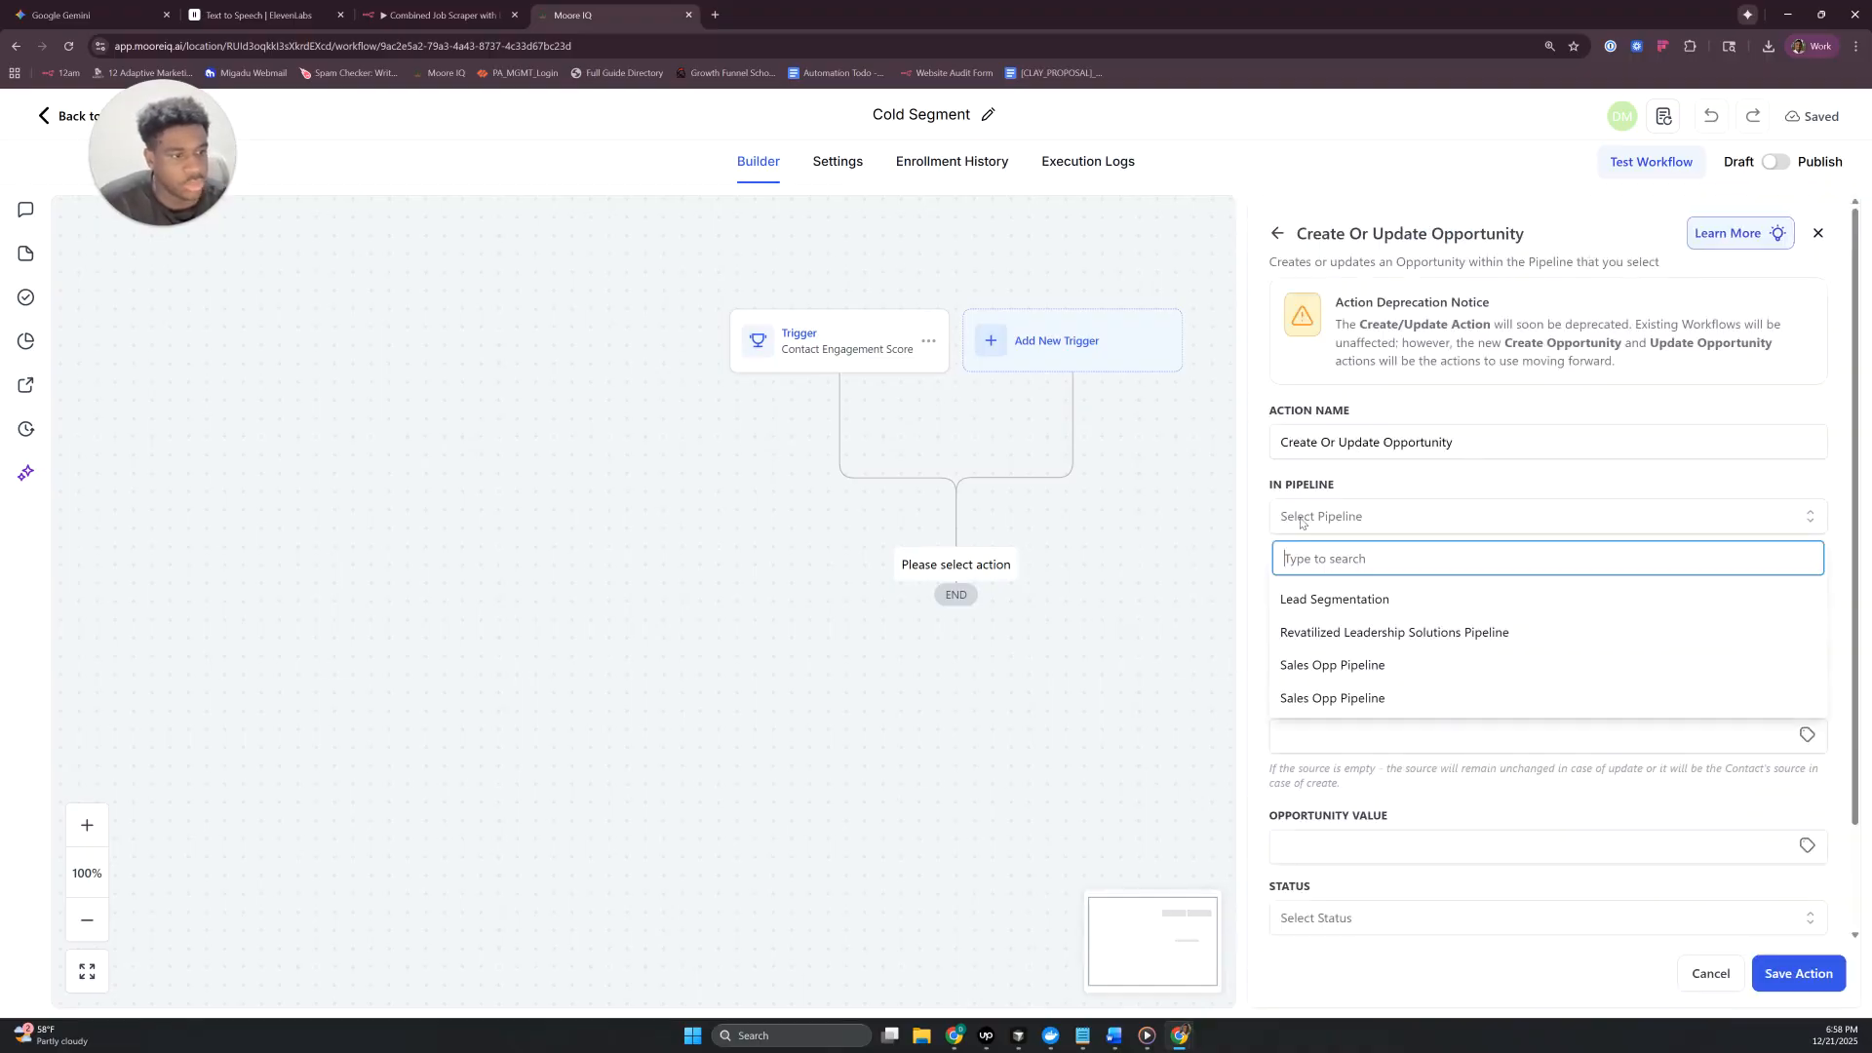
pyautogui.click(1304, 599)
pyautogui.click(1346, 588)
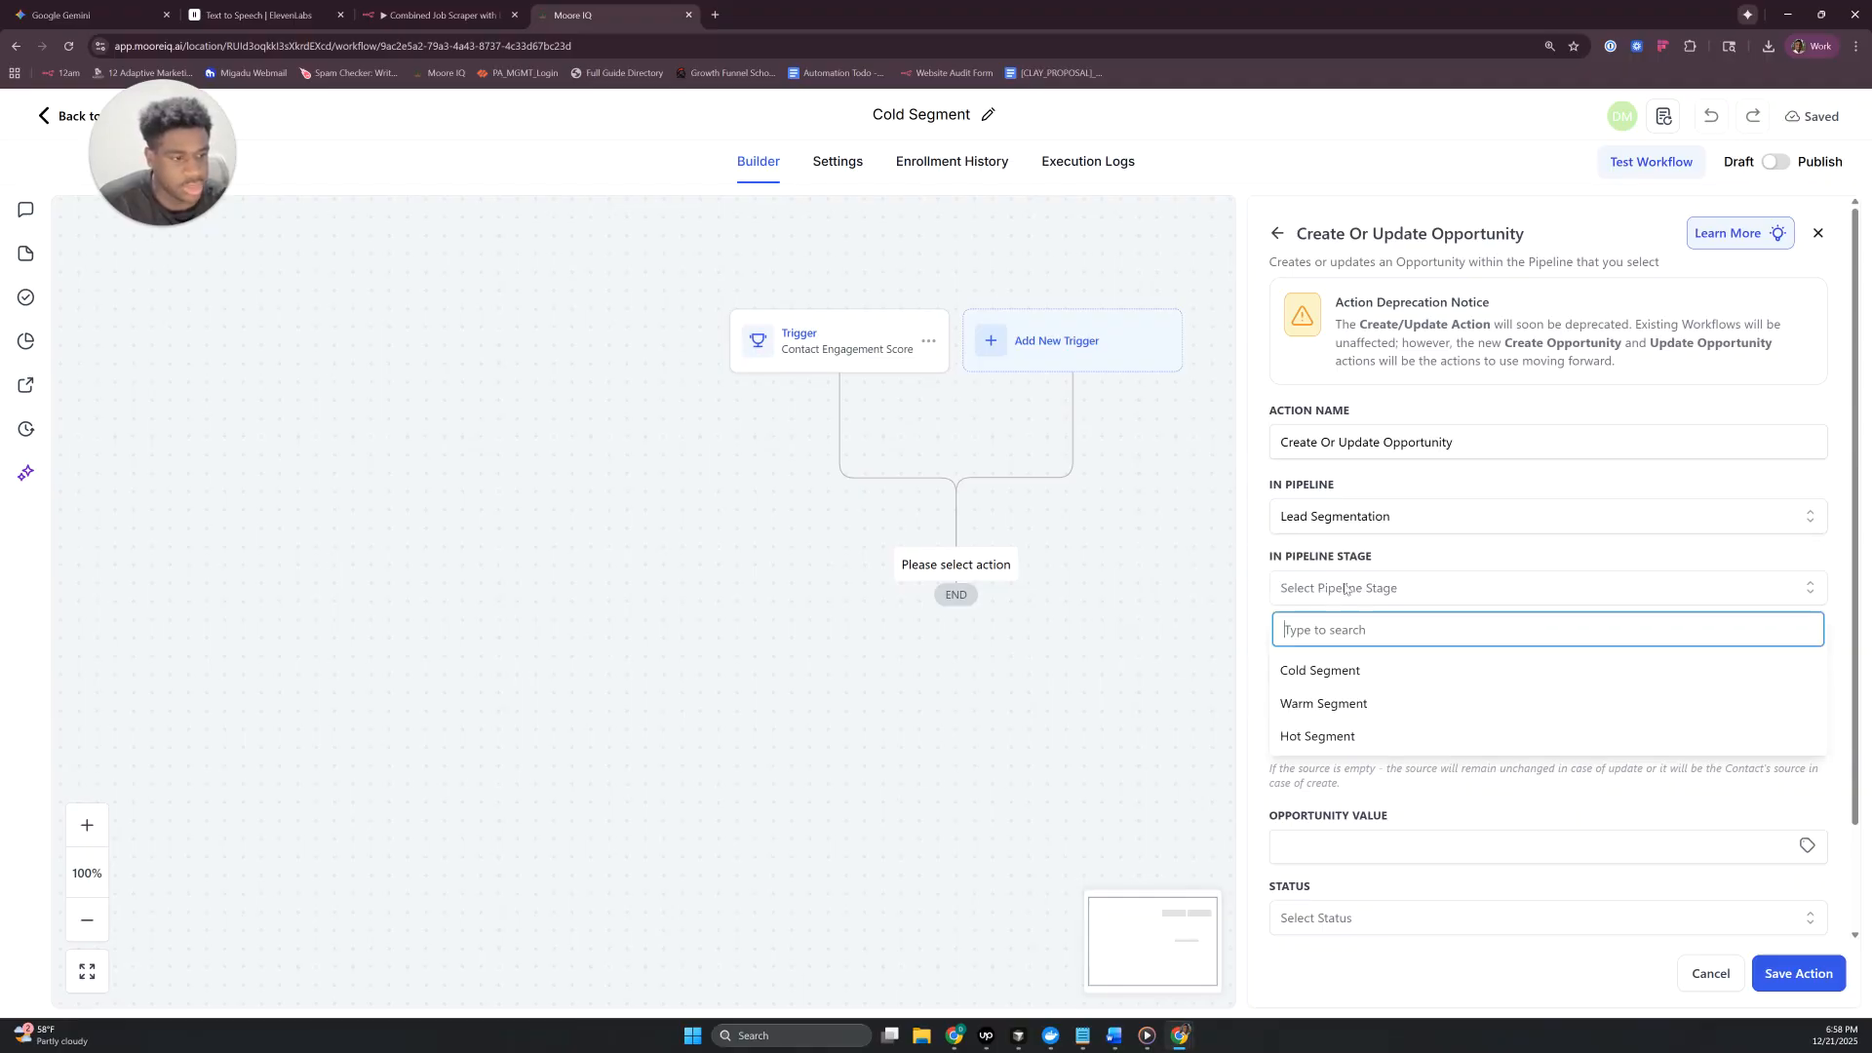
pyautogui.click(1324, 670)
# - Set the opportunity name to the contact's company name and full name custom values, separated by a hyphen
pyautogui.click(1369, 660)
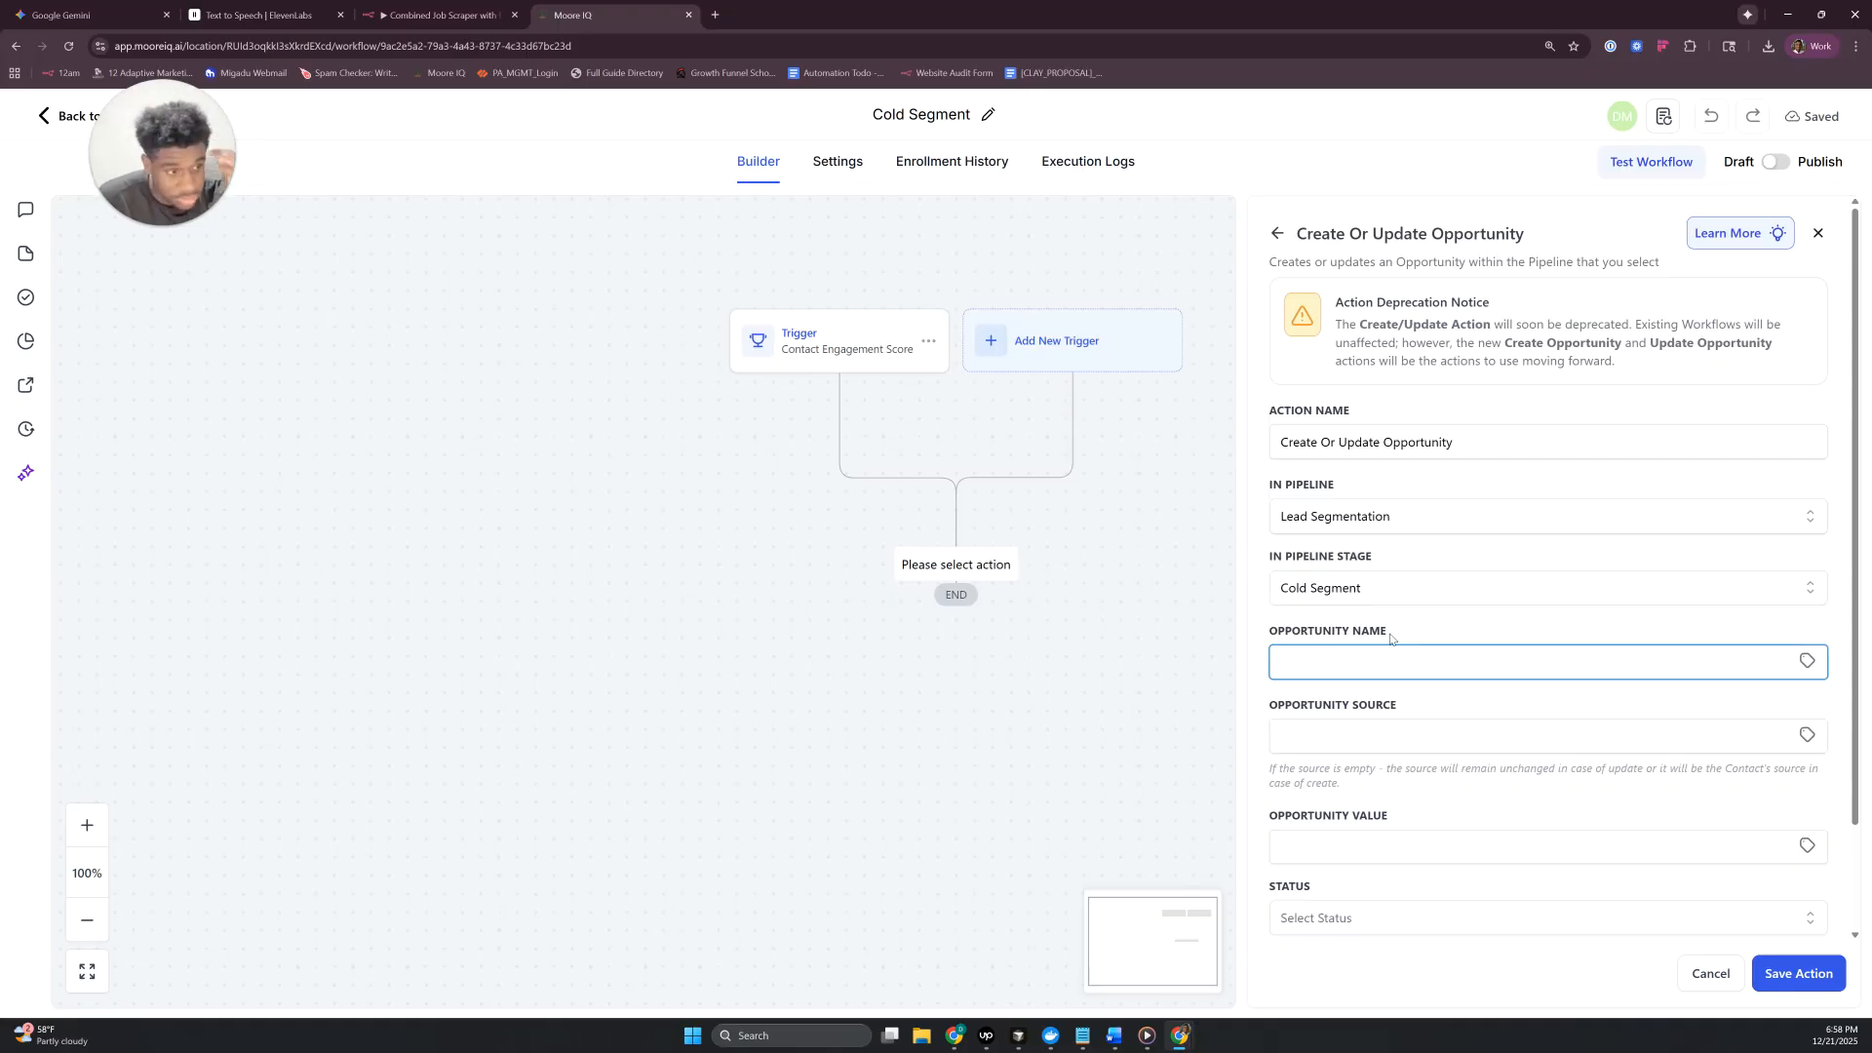
pyautogui.click(1807, 662)
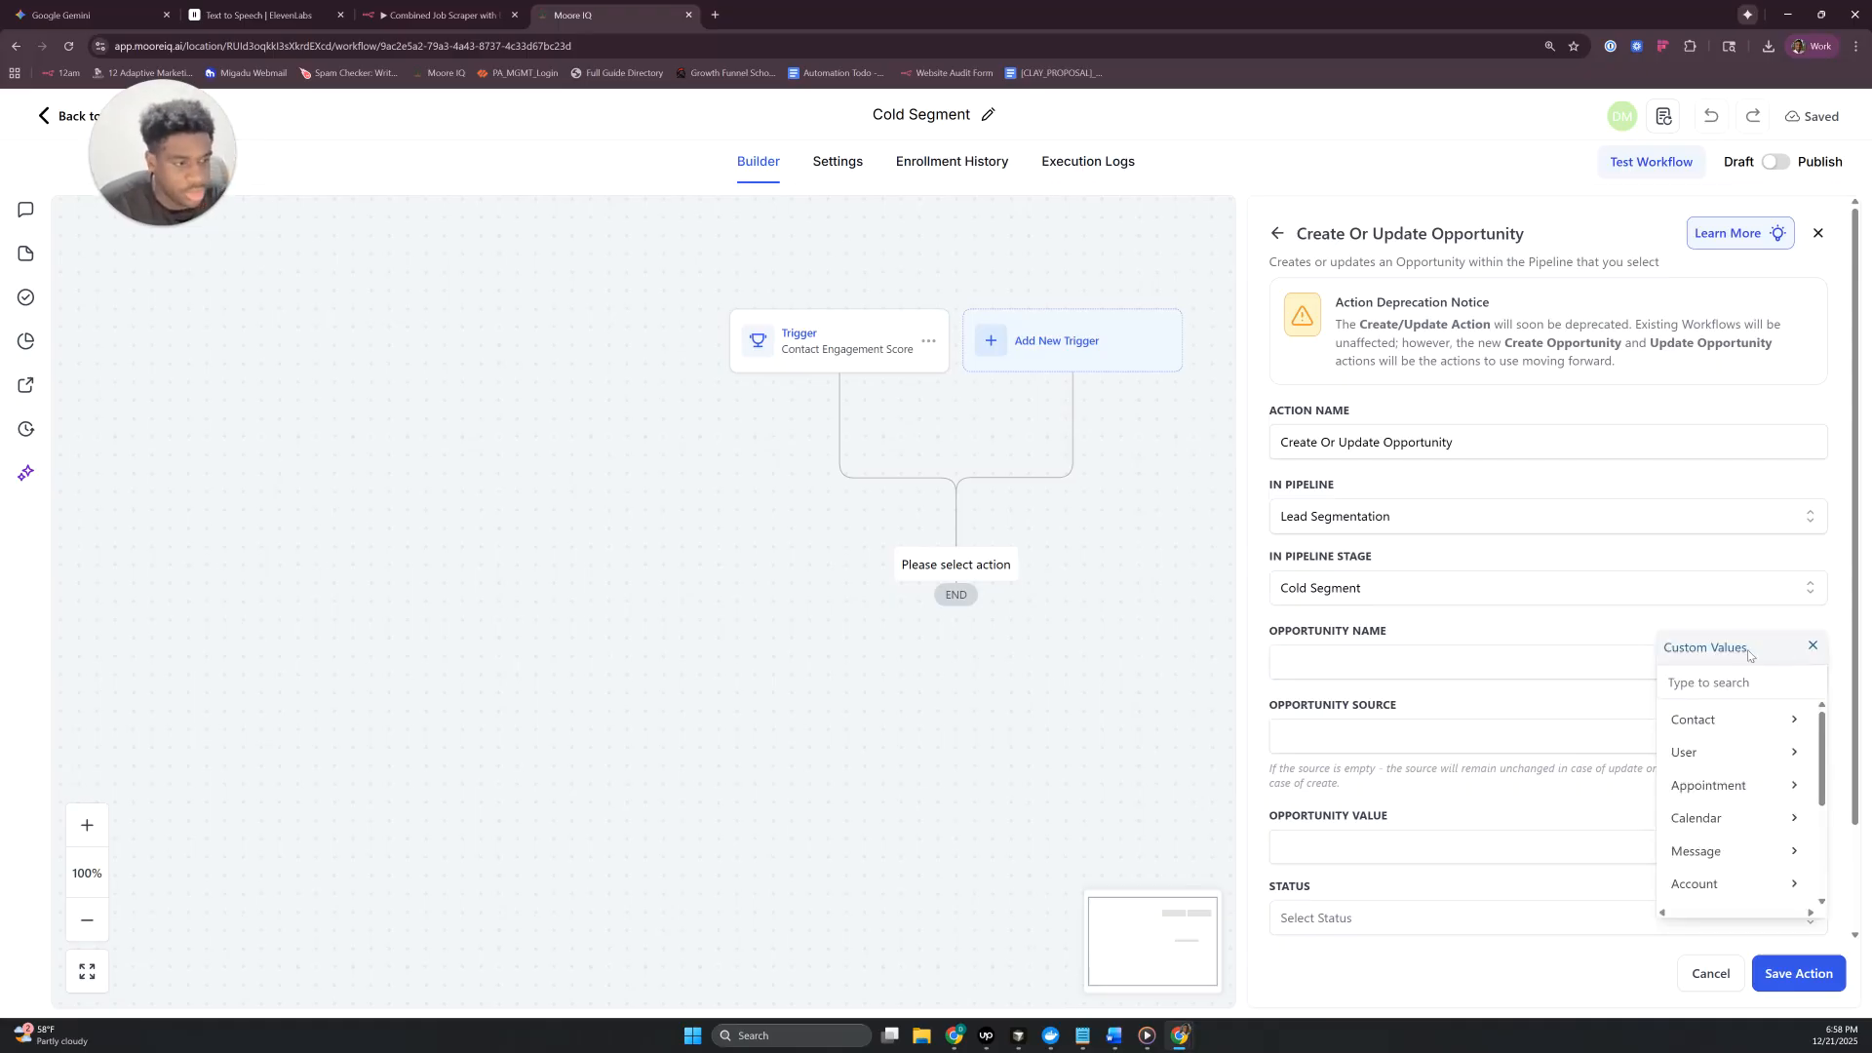
pyautogui.click(1723, 733)
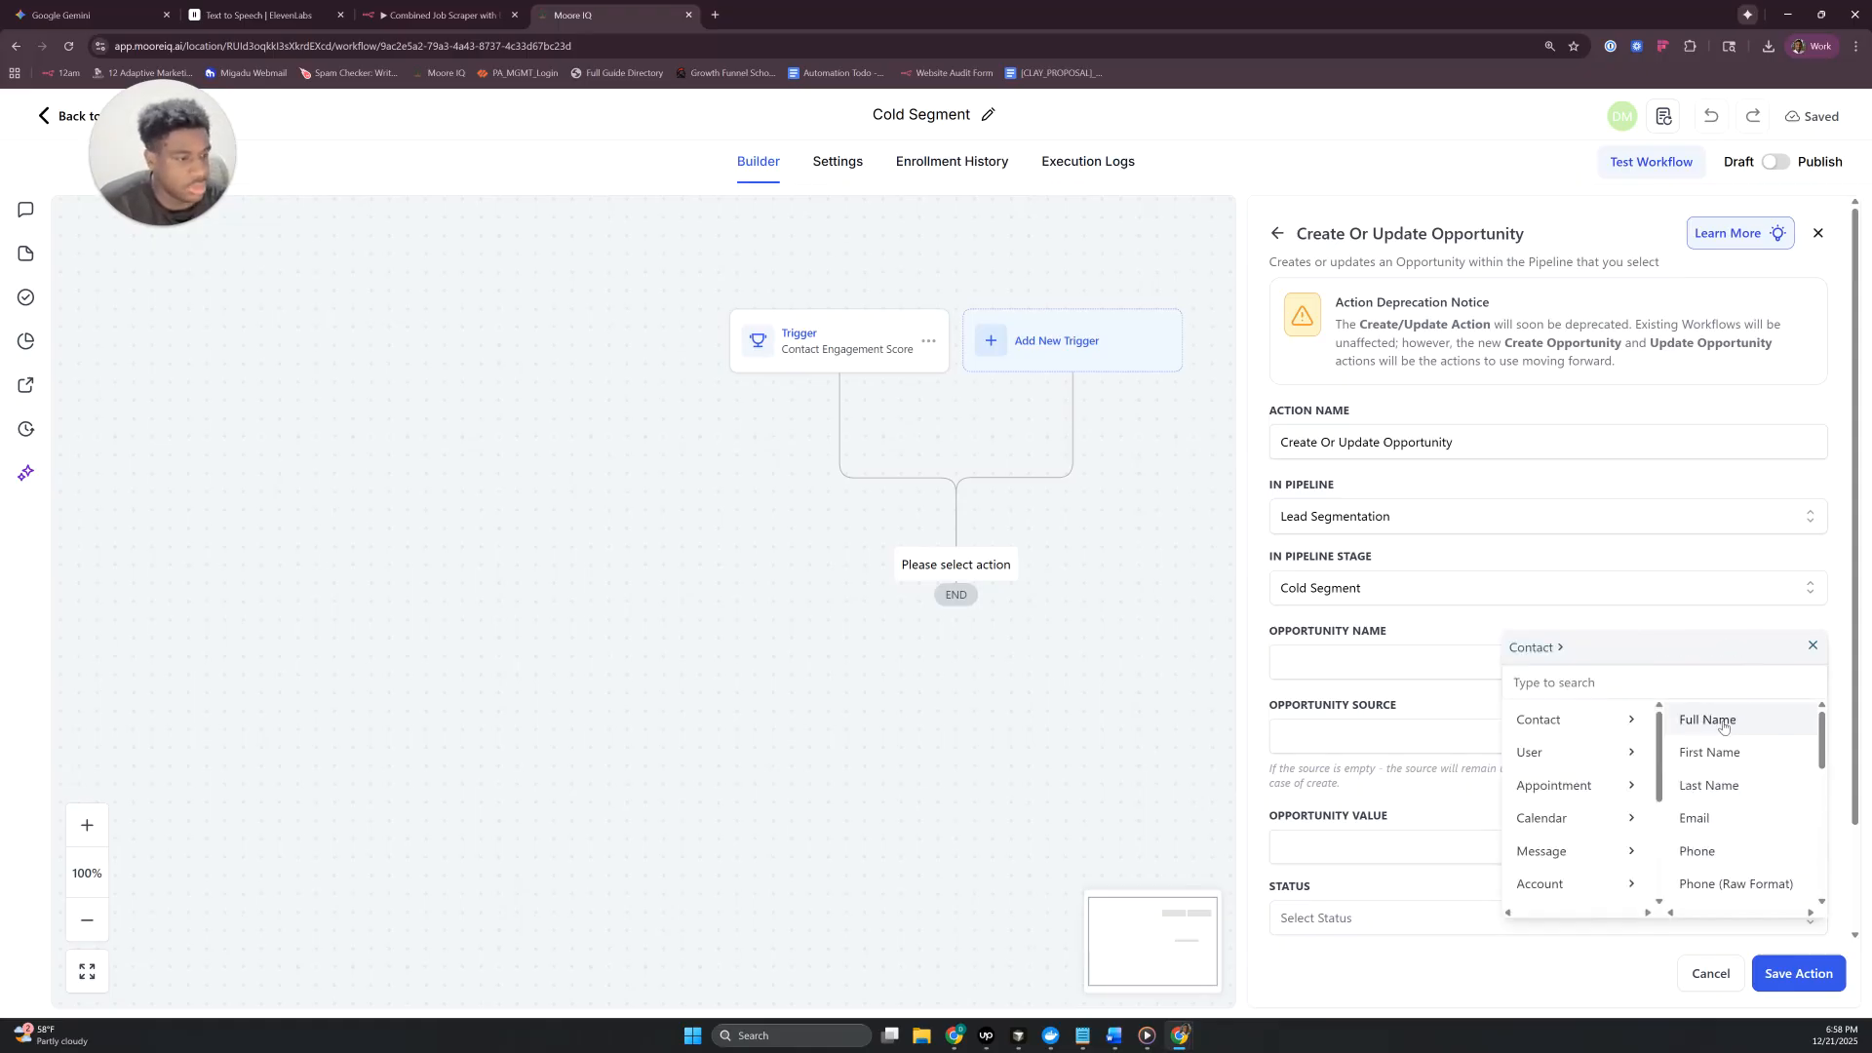
pyautogui.scroll(-1, 1723, 748)
pyautogui.scroll(-1, 1722, 748)
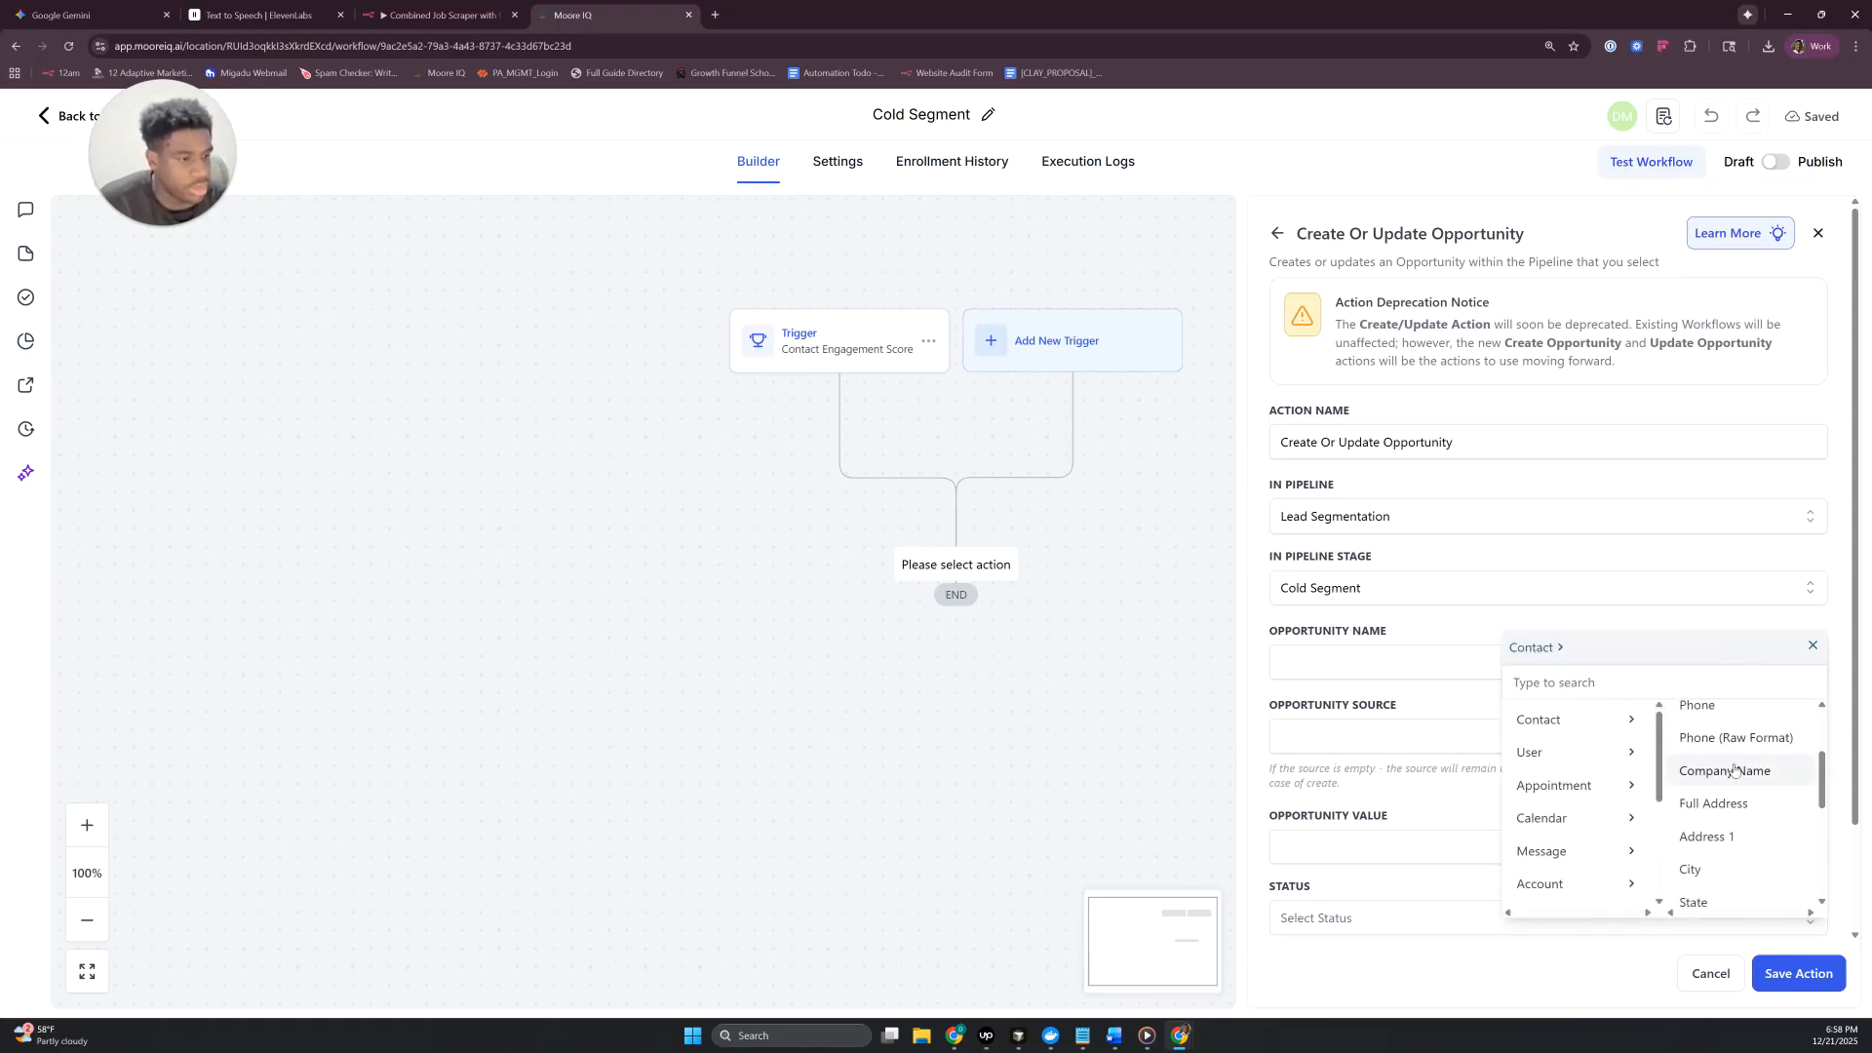
pyautogui.click(1724, 769)
pyautogui.write('-')
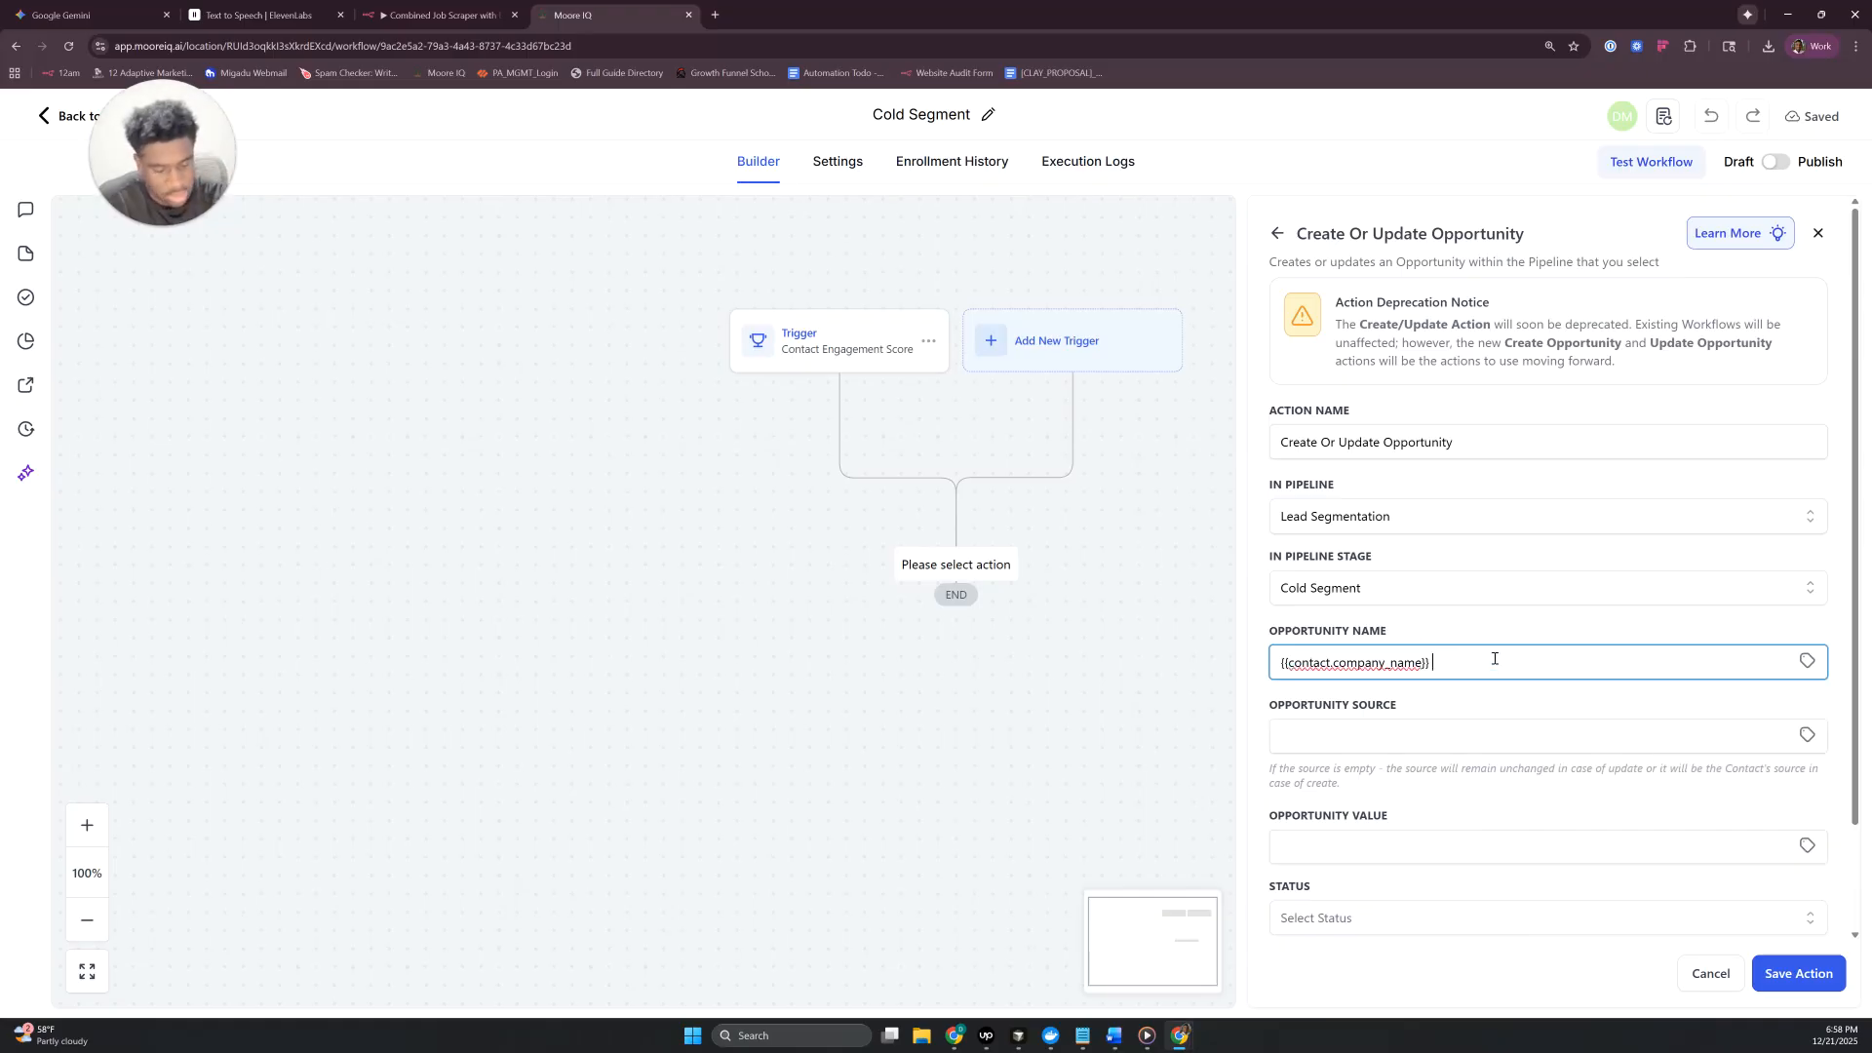
pyautogui.click(1807, 662)
pyautogui.click(1719, 717)
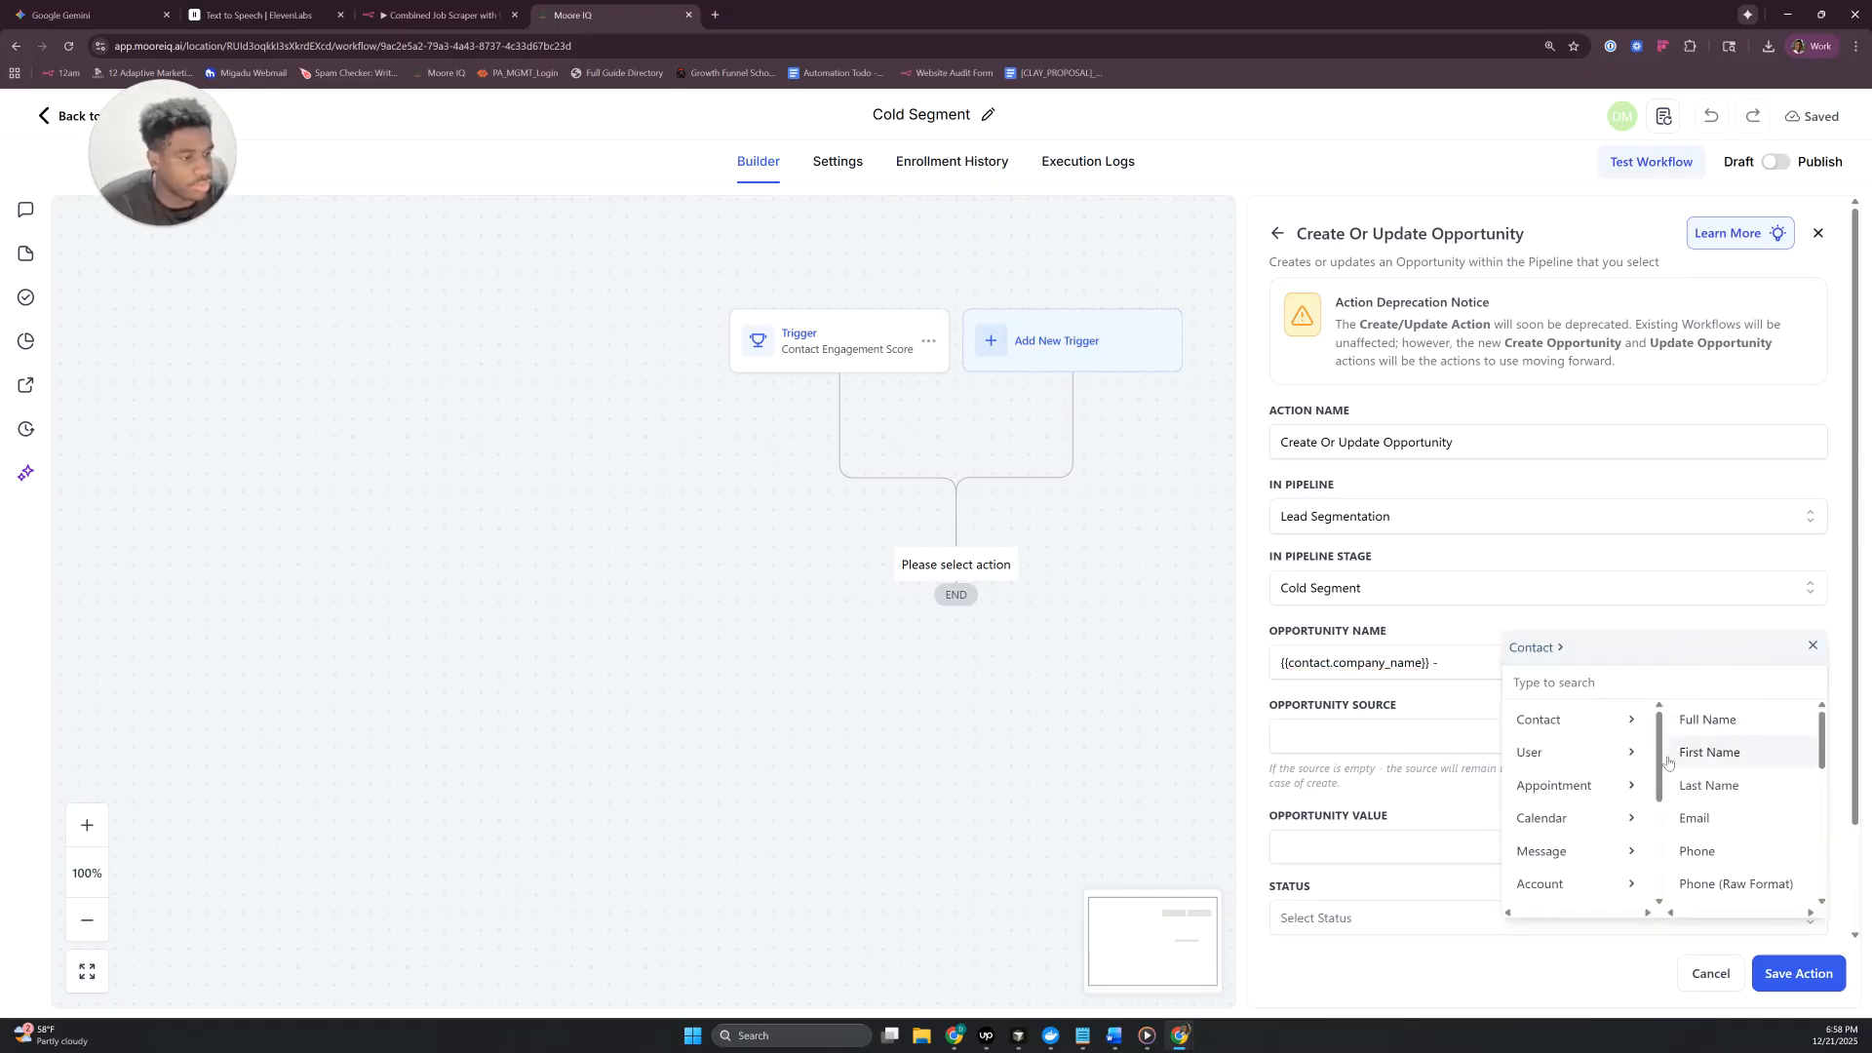
pyautogui.scroll(-1, 1733, 804)
pyautogui.scroll(1, 1733, 805)
pyautogui.click(1732, 723)
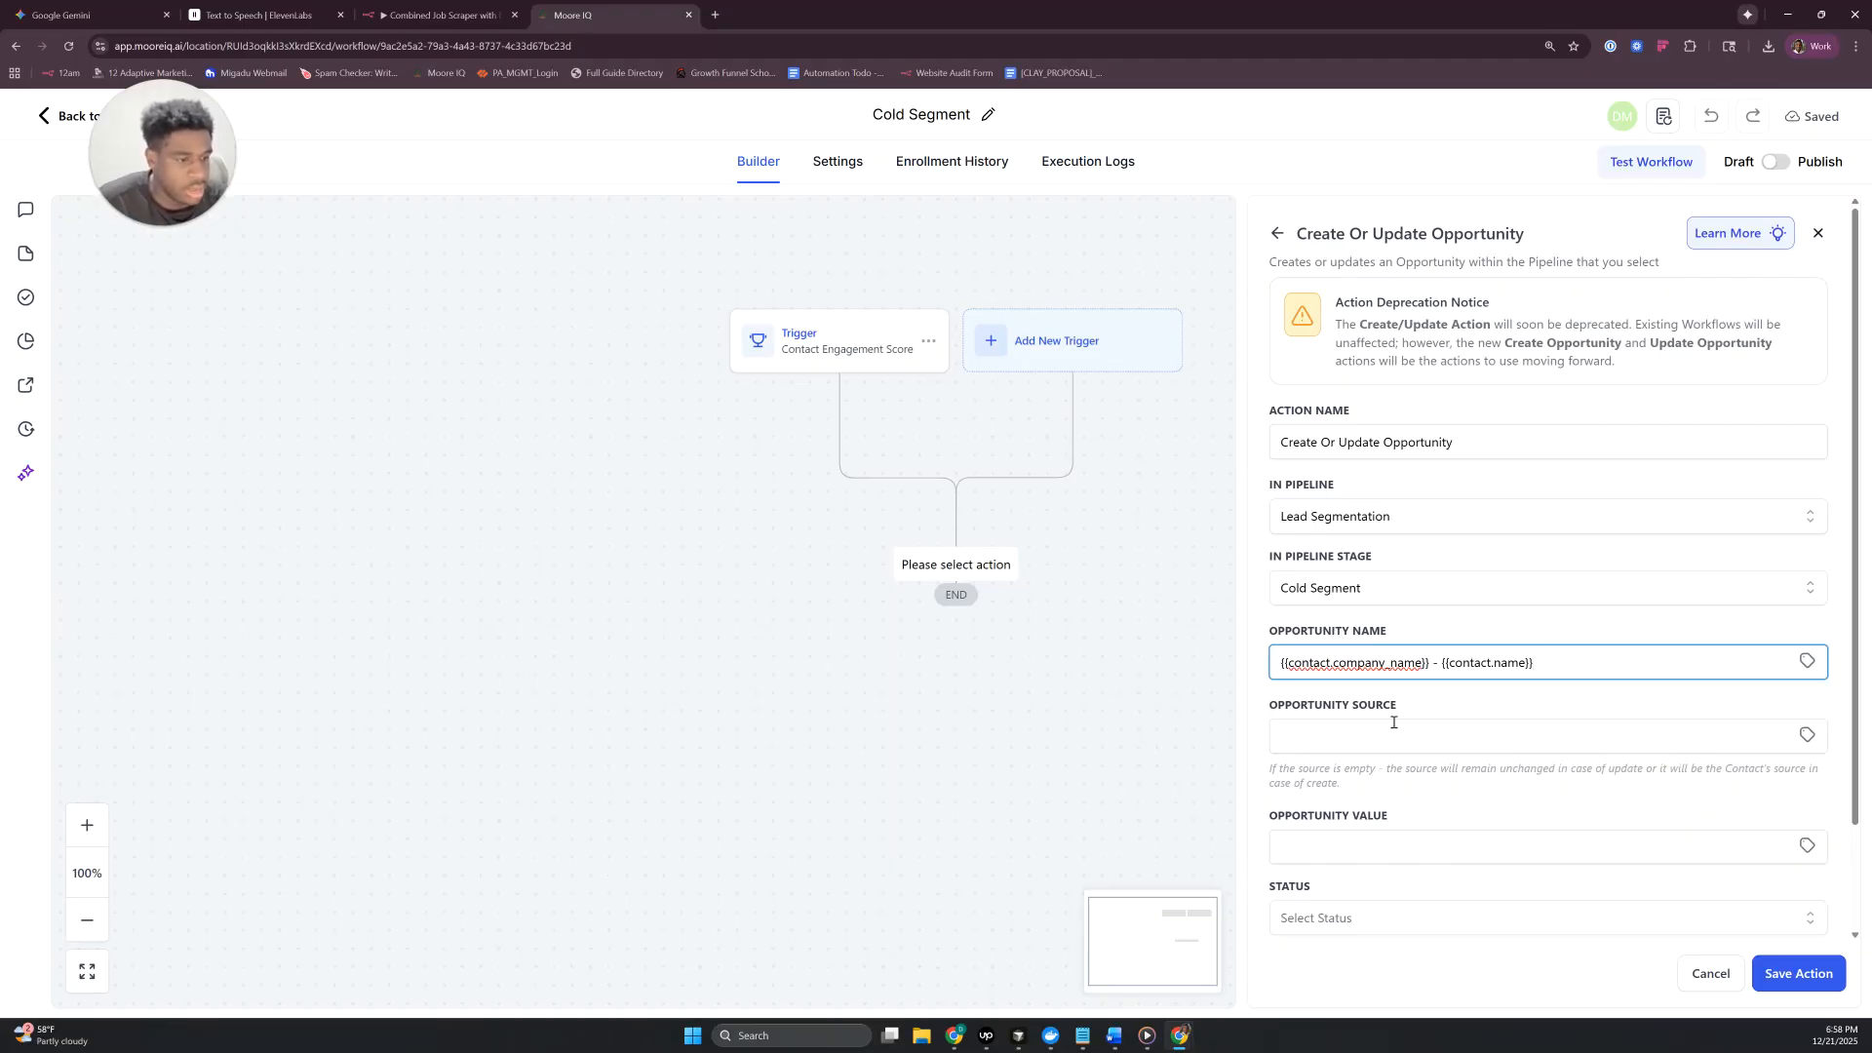
# - Set the opportunity status to open, allow moving to any previous pipeline stage, and save the action
pyautogui.scroll(-1, 1380, 753)
pyautogui.click(1384, 773)
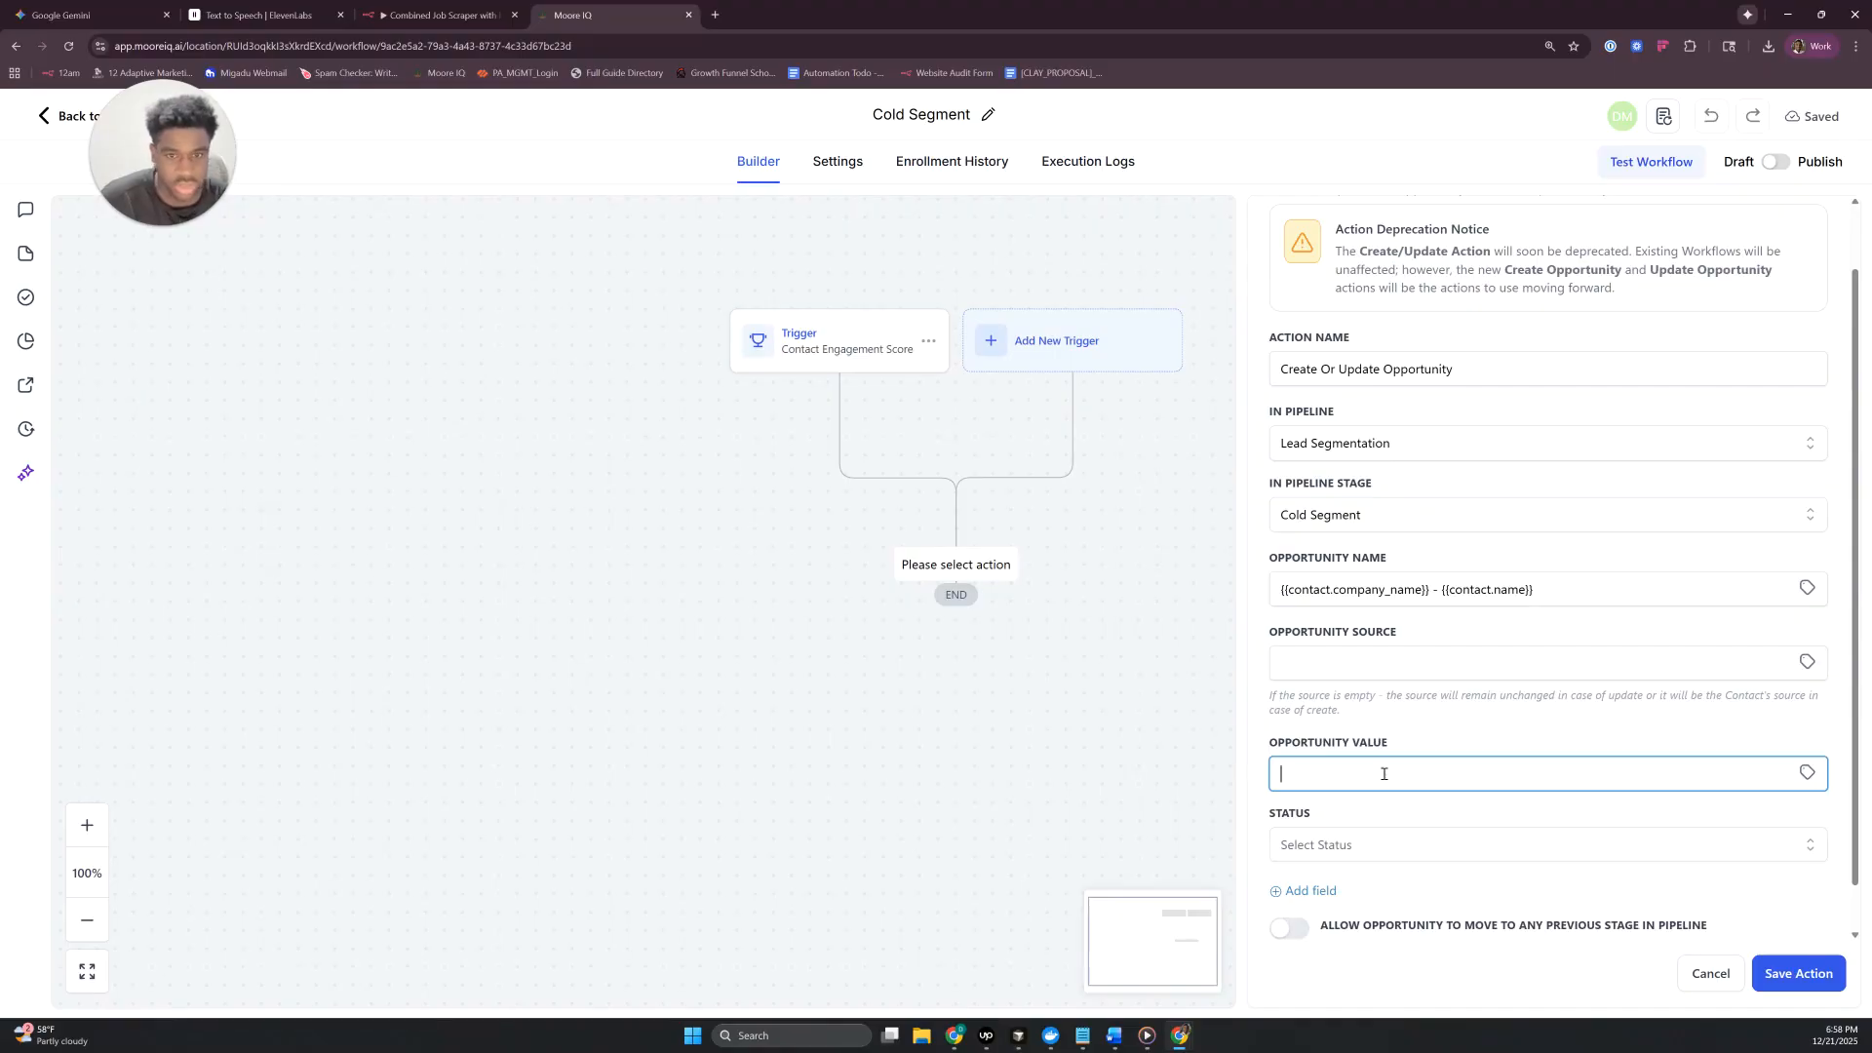
pyautogui.click(1368, 856)
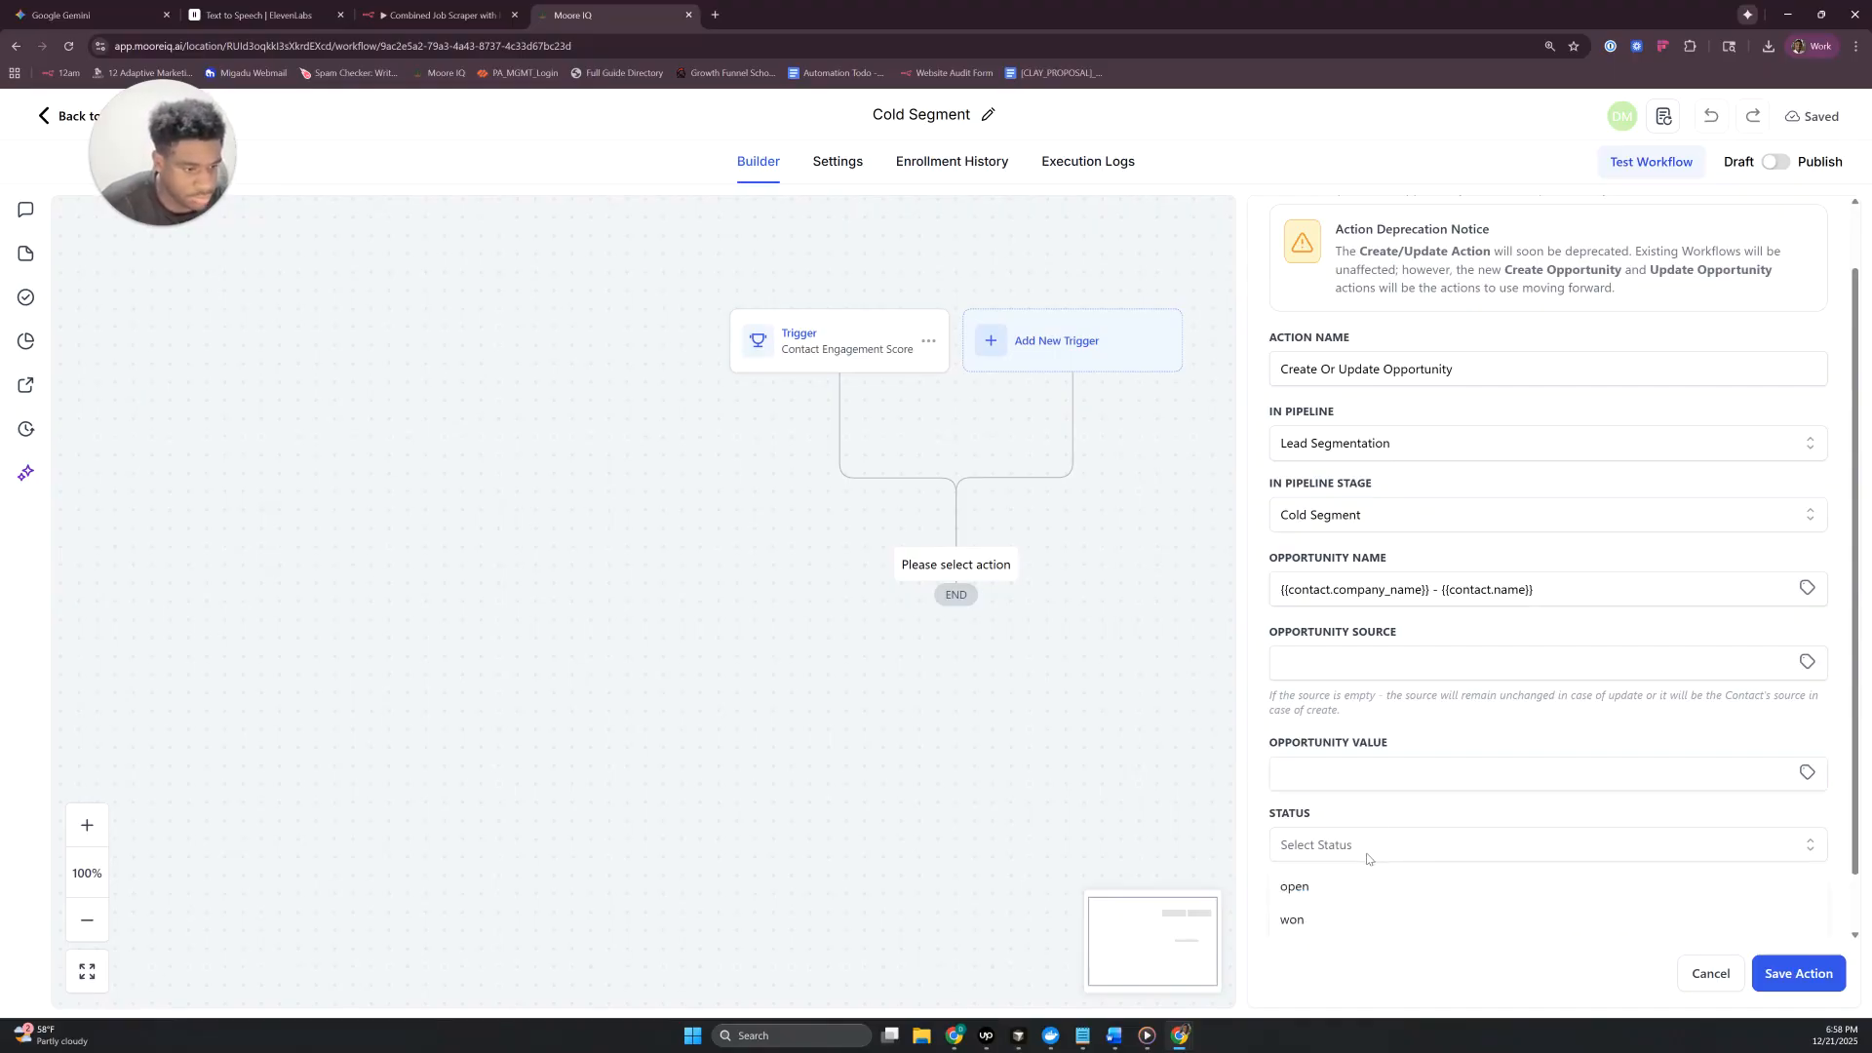
pyautogui.scroll(-1, 1366, 840)
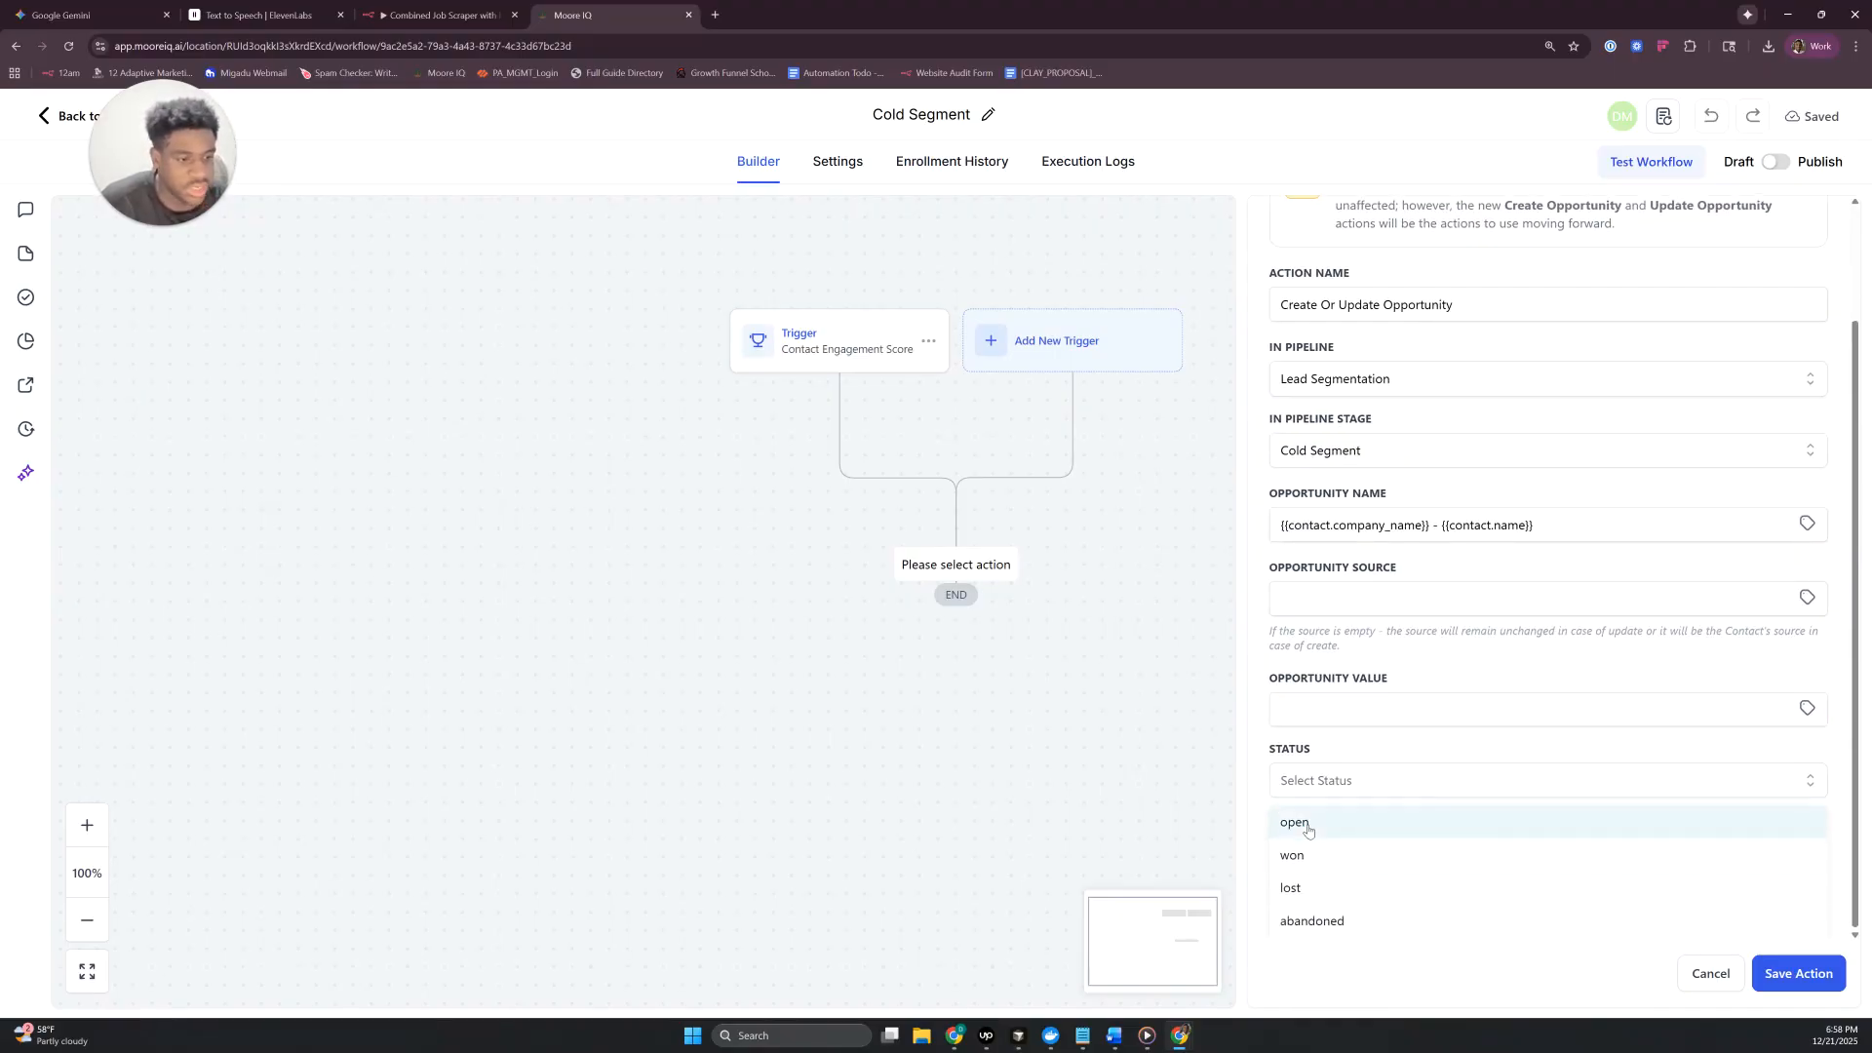
pyautogui.click(1307, 828)
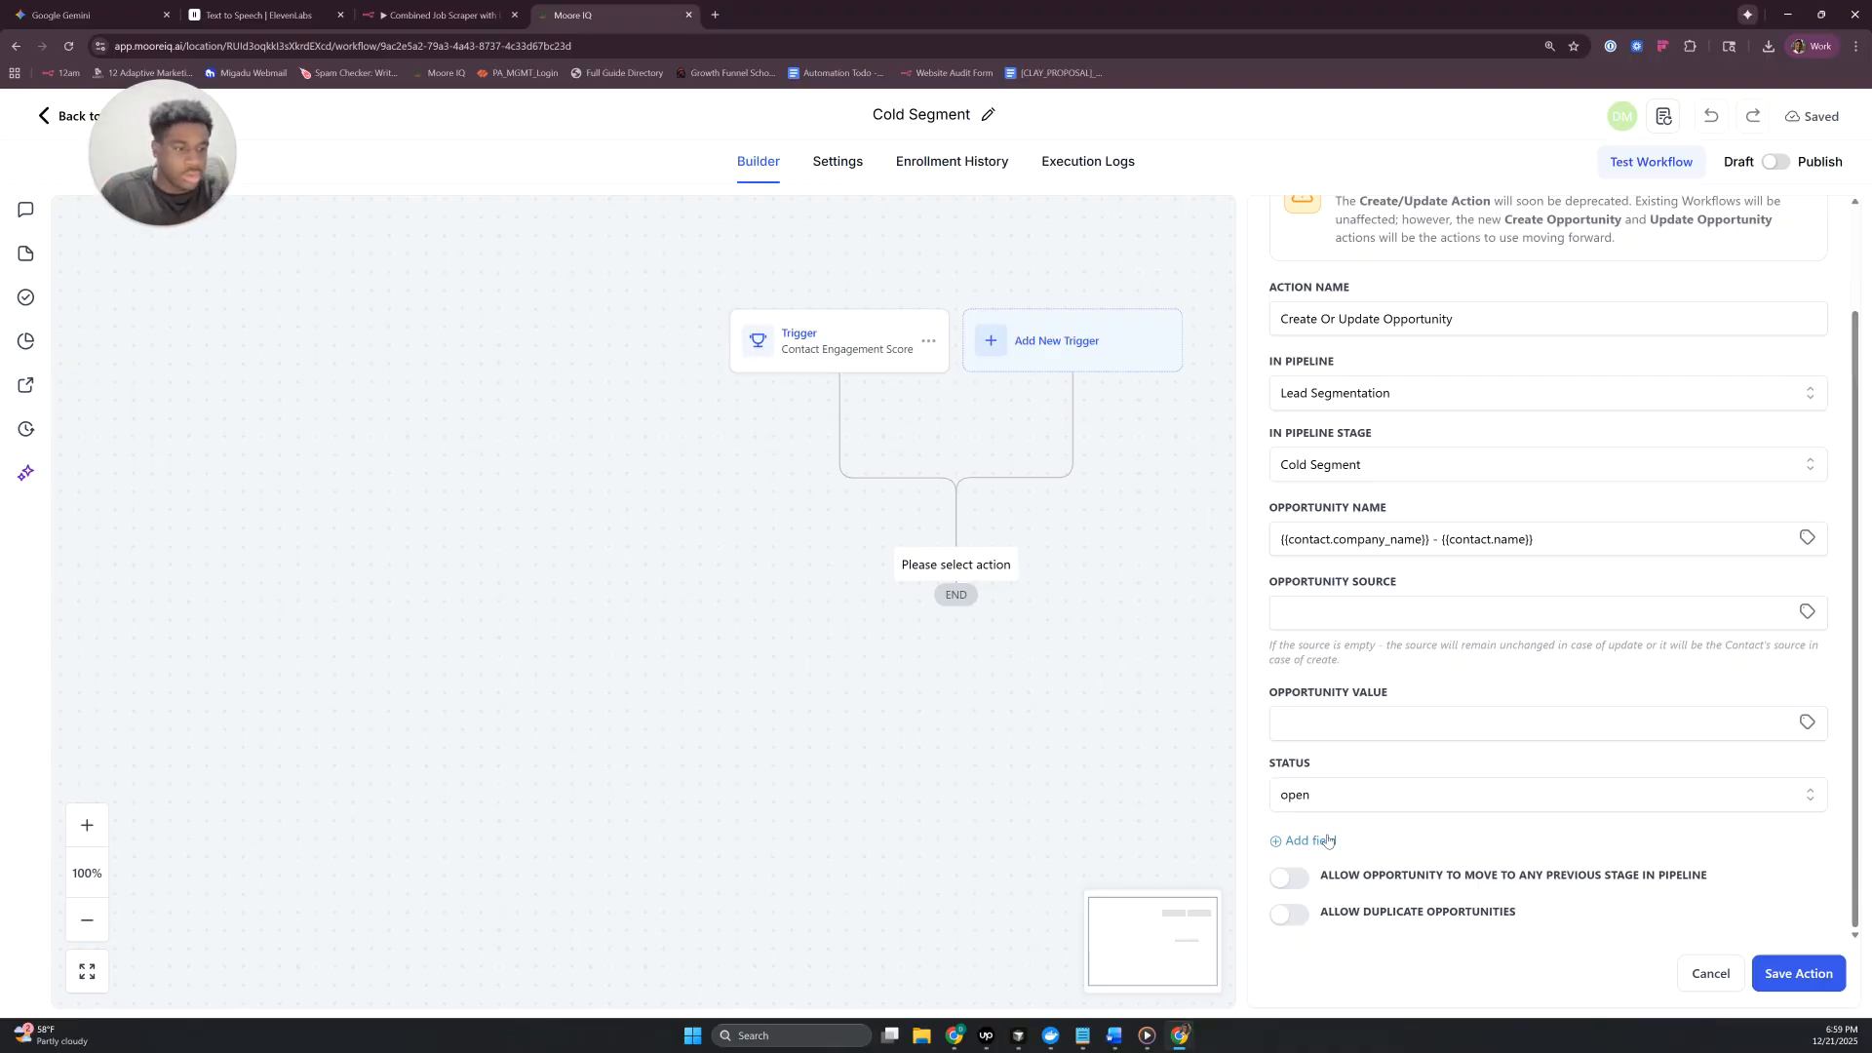
pyautogui.click(1296, 889)
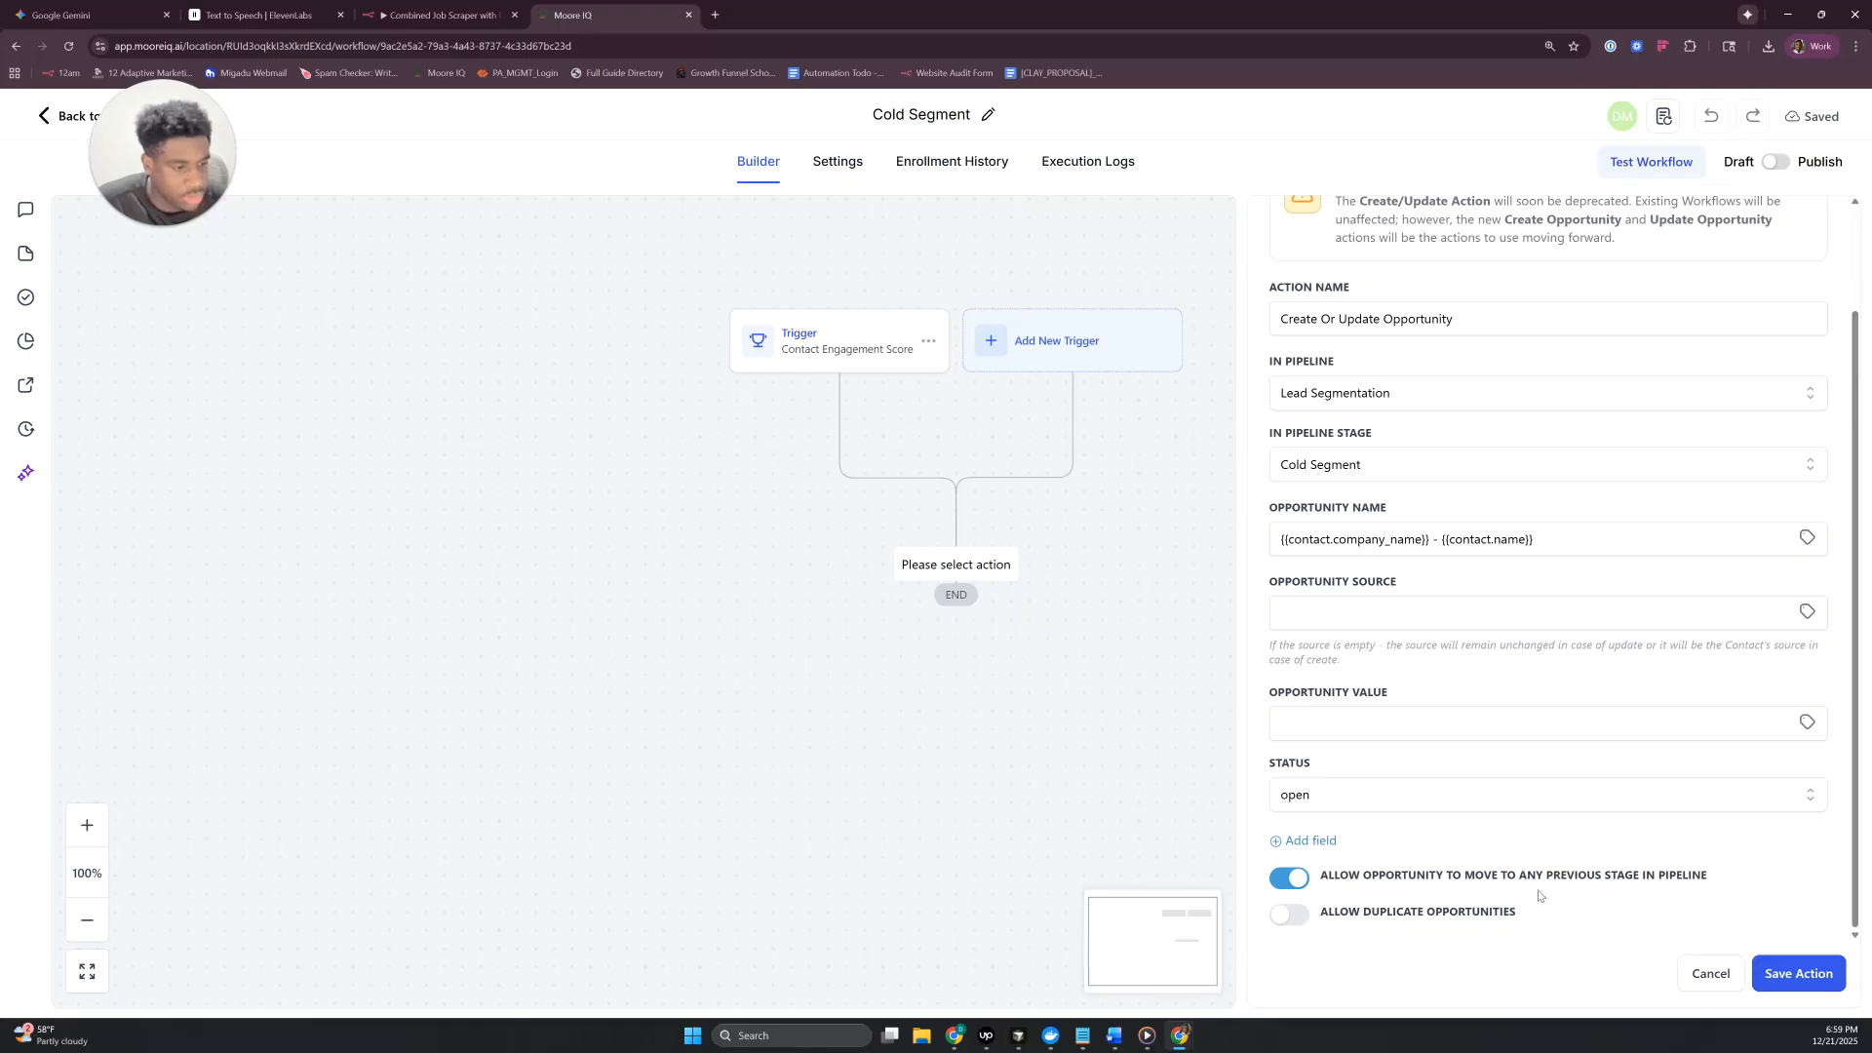
pyautogui.click(1815, 973)
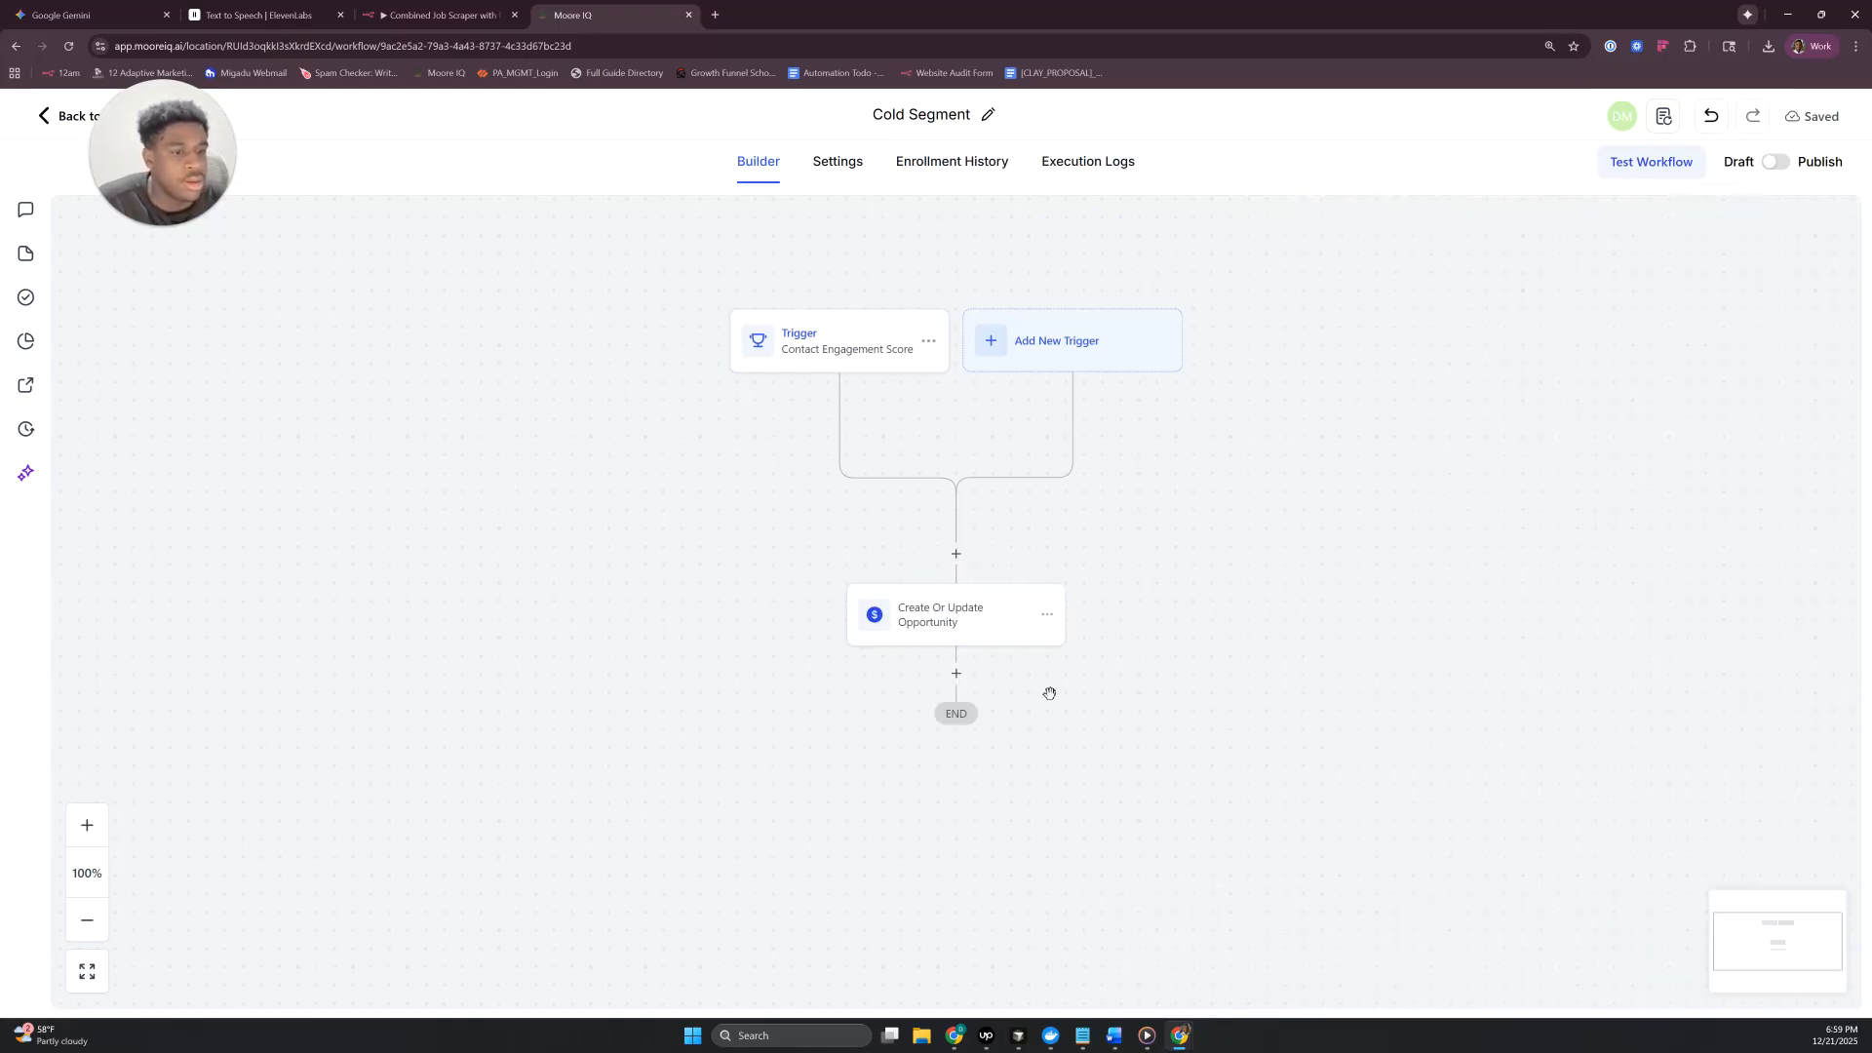
# - Add an Add Contact Tag action after the opportunity action with a new tag "cold segment", and save it
pyautogui.click(956, 675)
pyautogui.click(1463, 611)
pyautogui.click(1501, 413)
pyautogui.write('col')
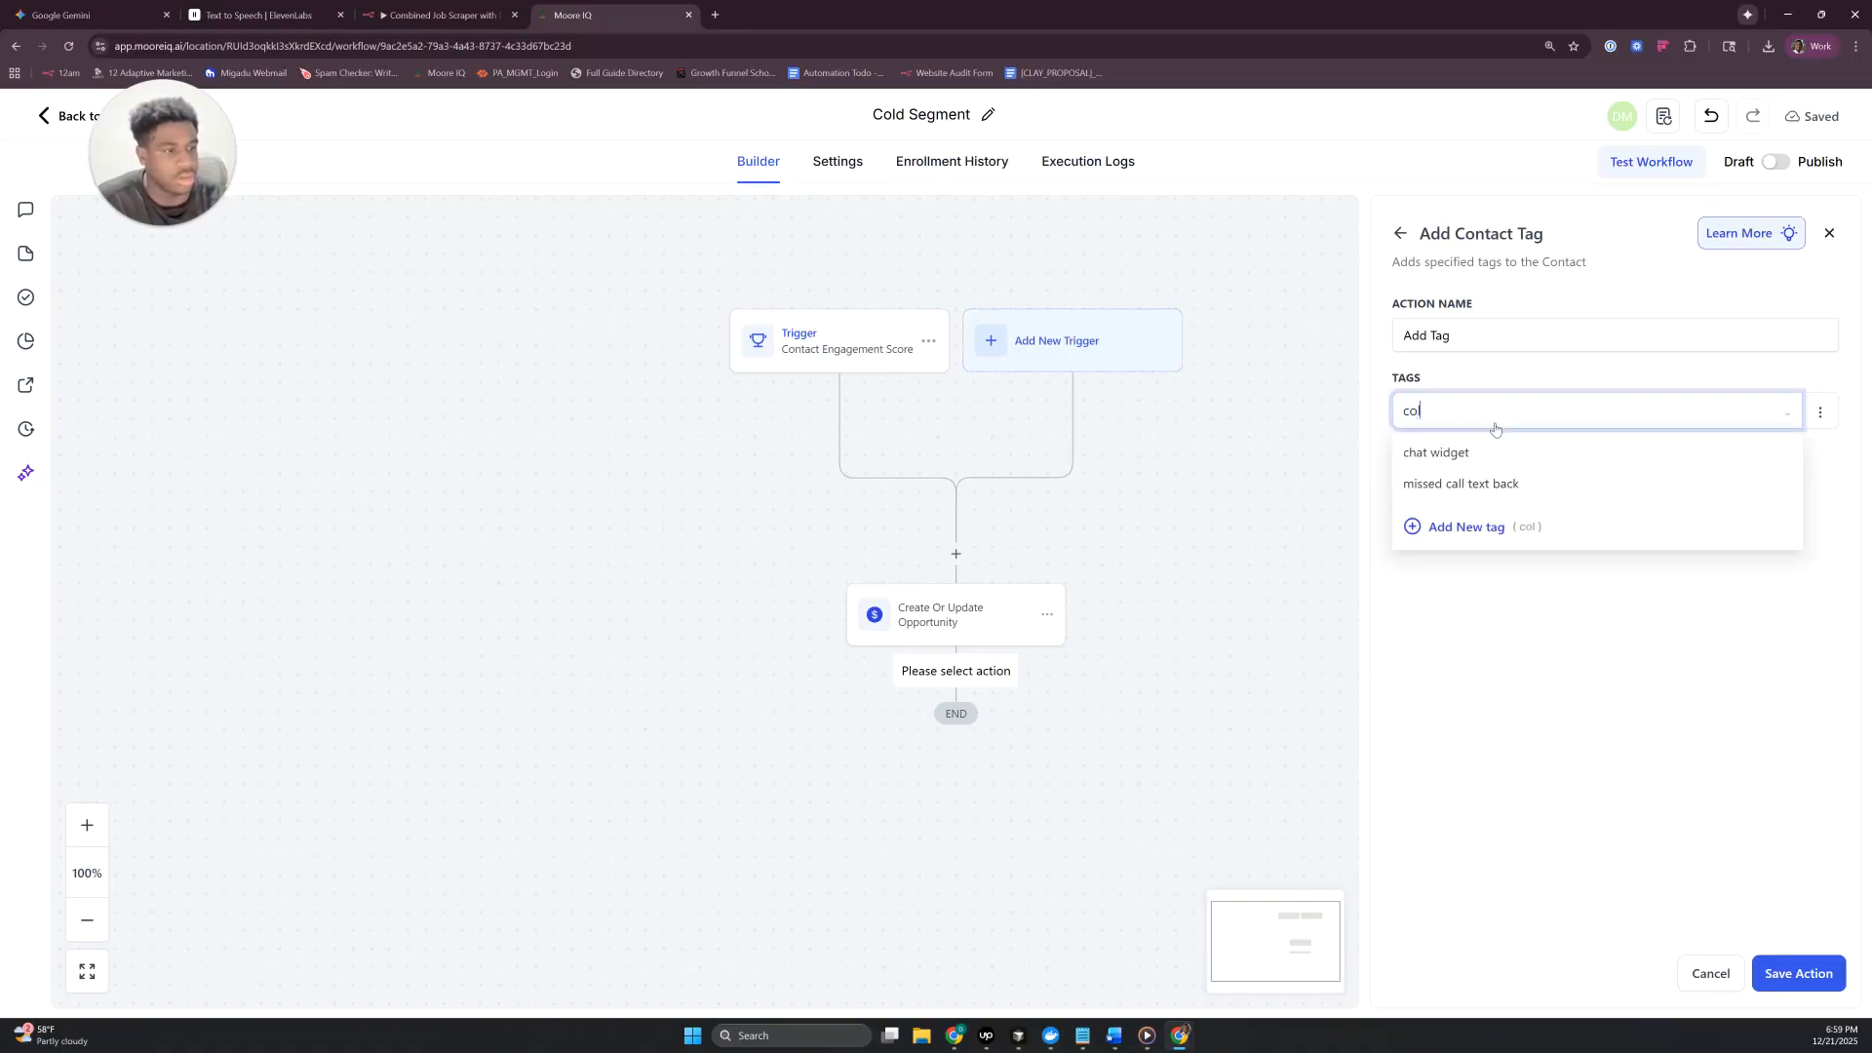
pyautogui.write('d segment')
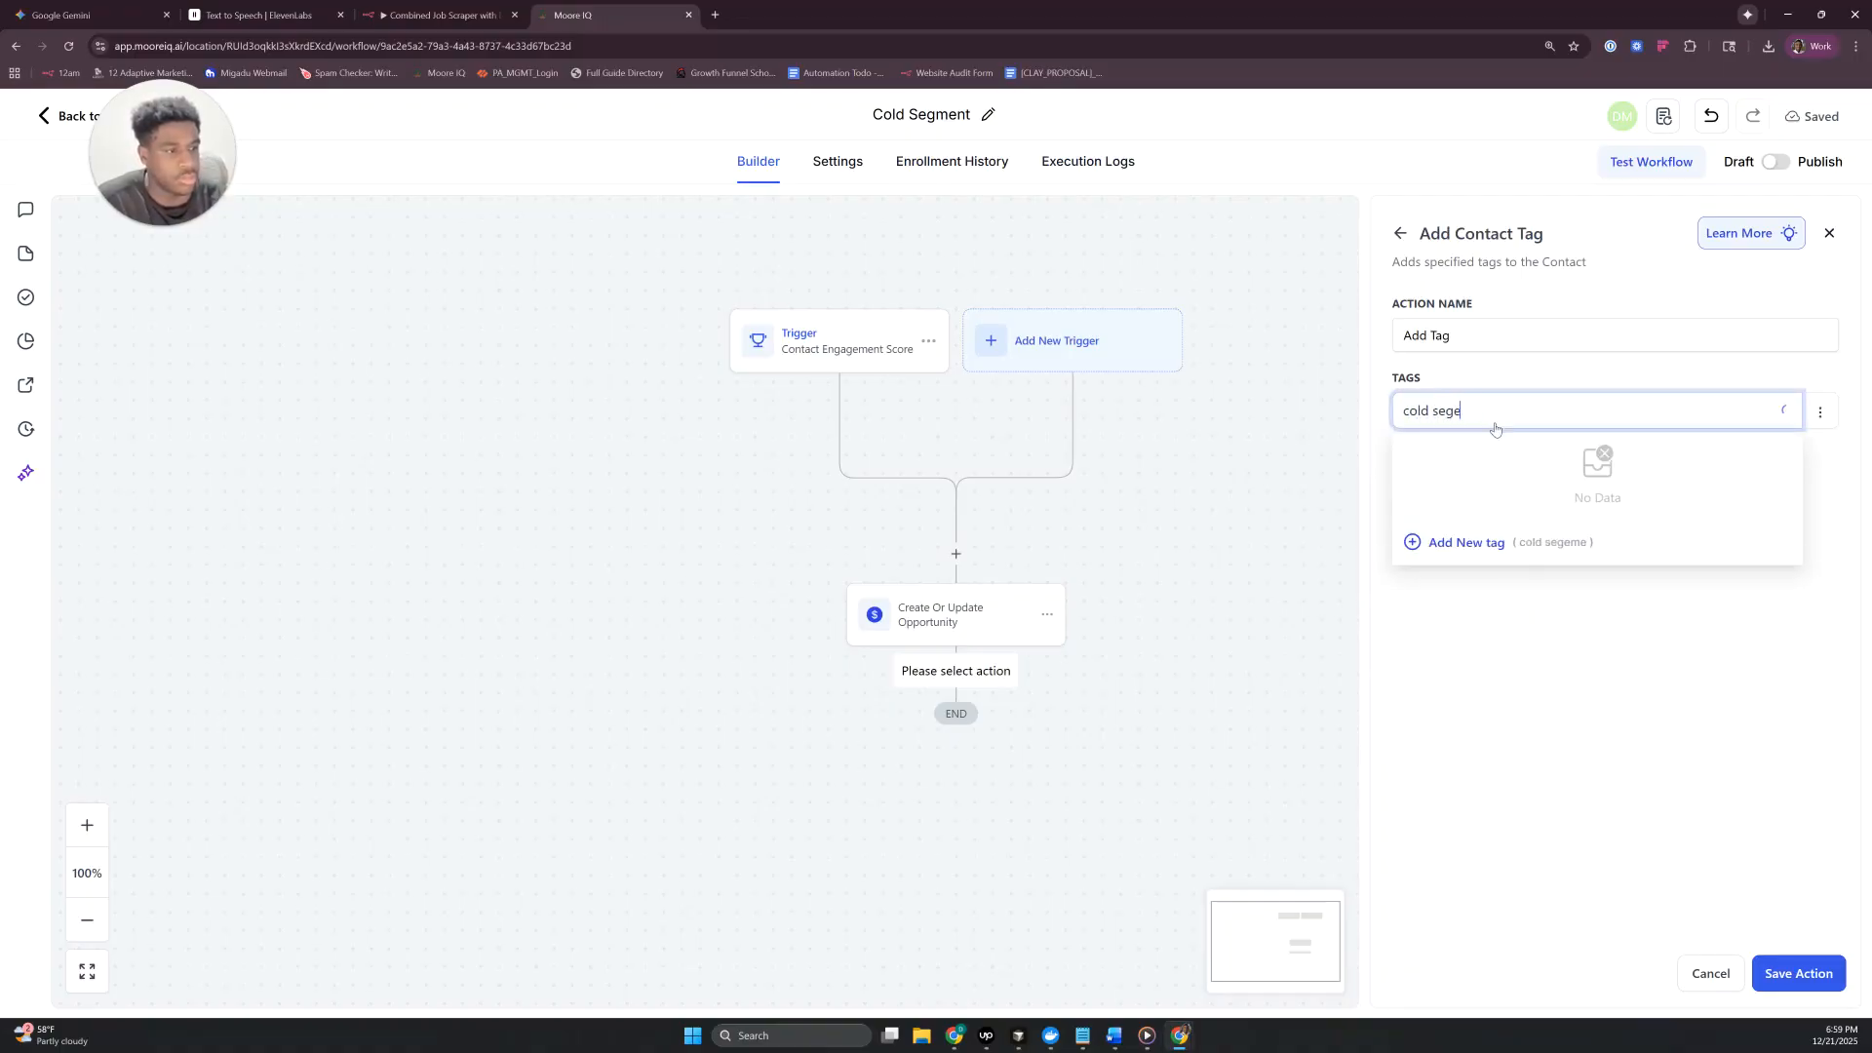
pyautogui.click(1425, 544)
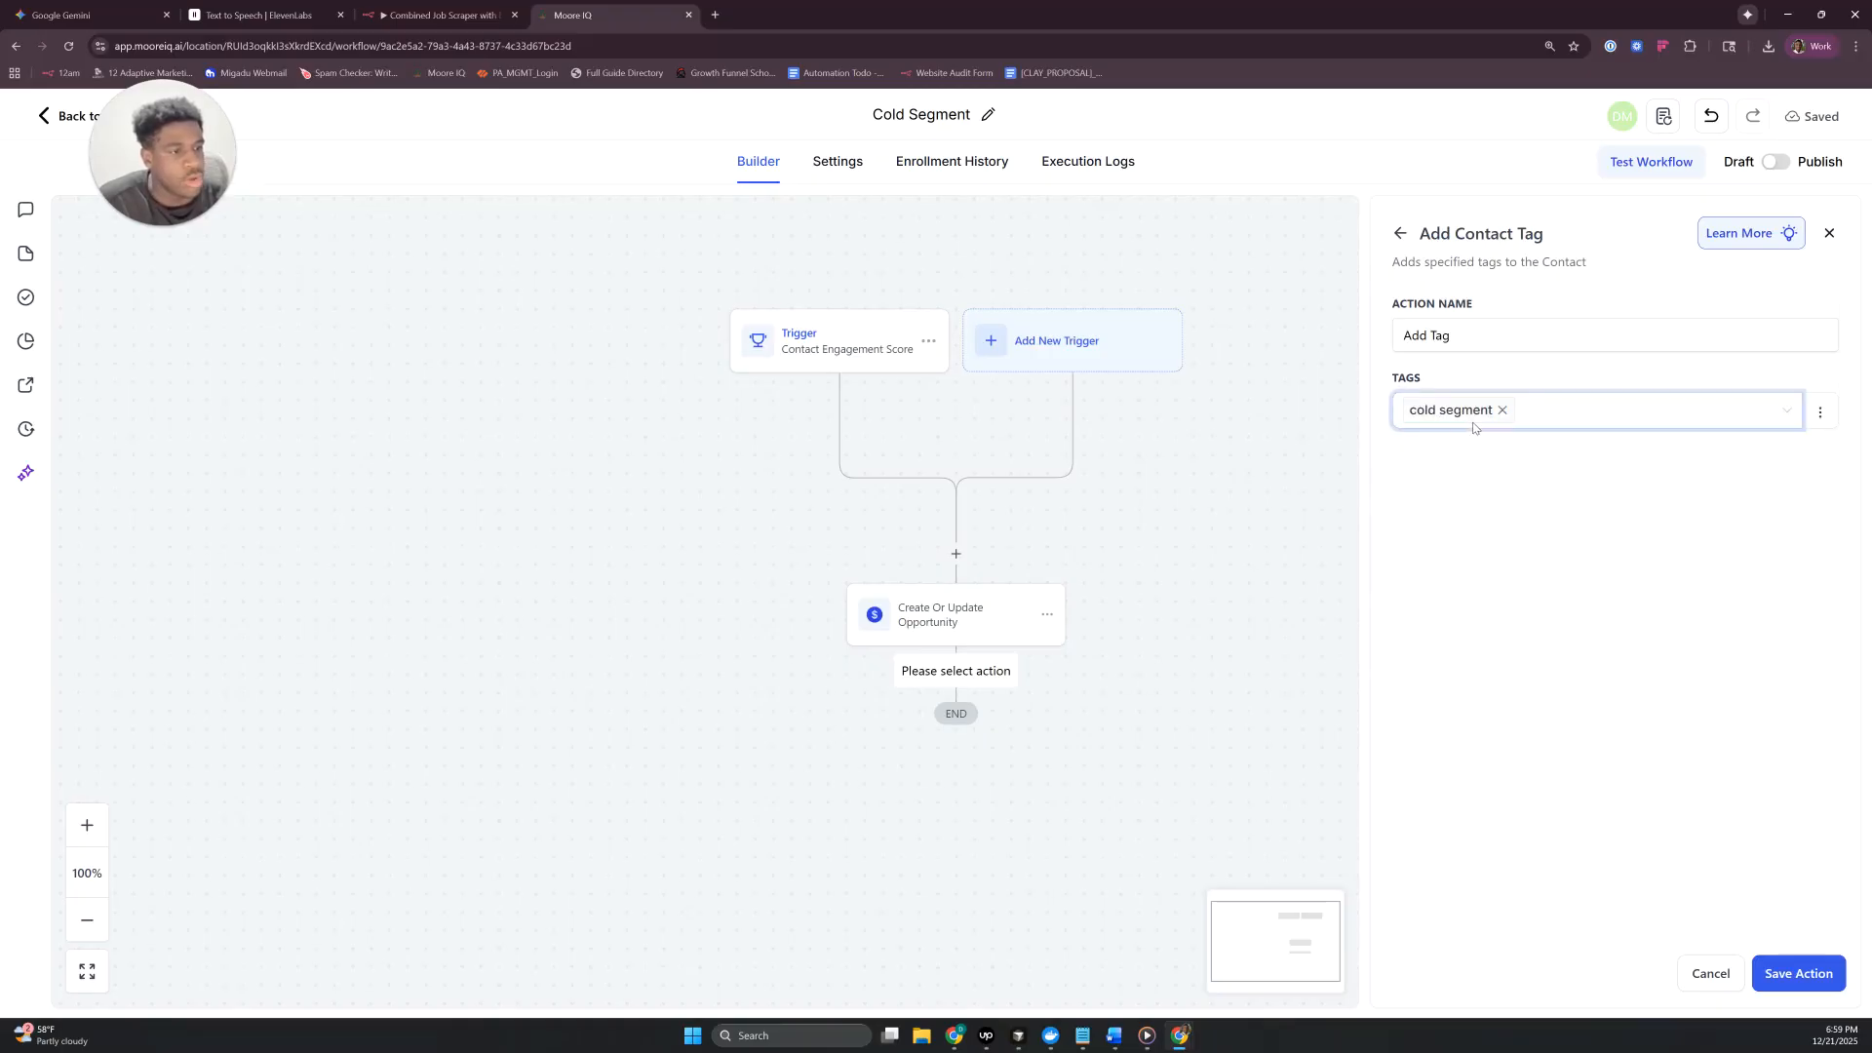
pyautogui.click(1799, 973)
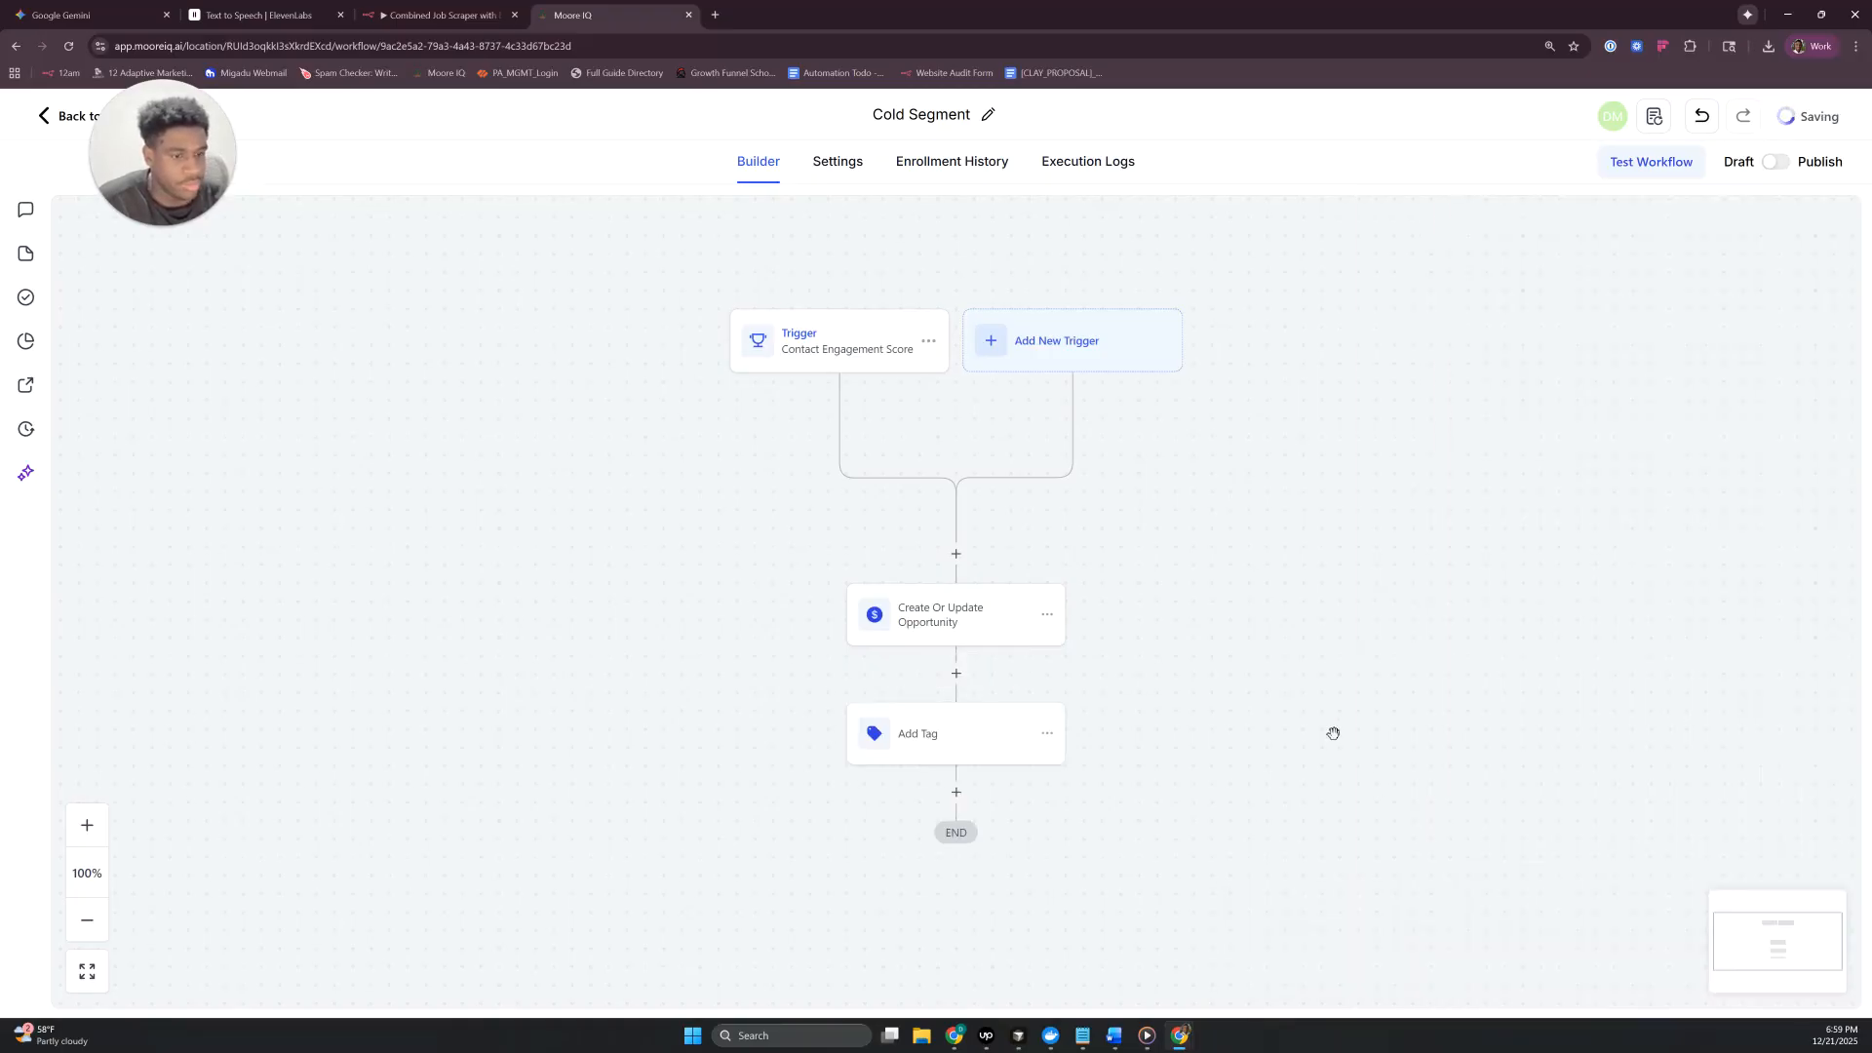
pyautogui.scroll(-1, 1161, 692)
pyautogui.click(936, 634)
pyautogui.tripleClick(1441, 330)
pyautogui.press('BackSpace')
pyautogui.click(1819, 964)
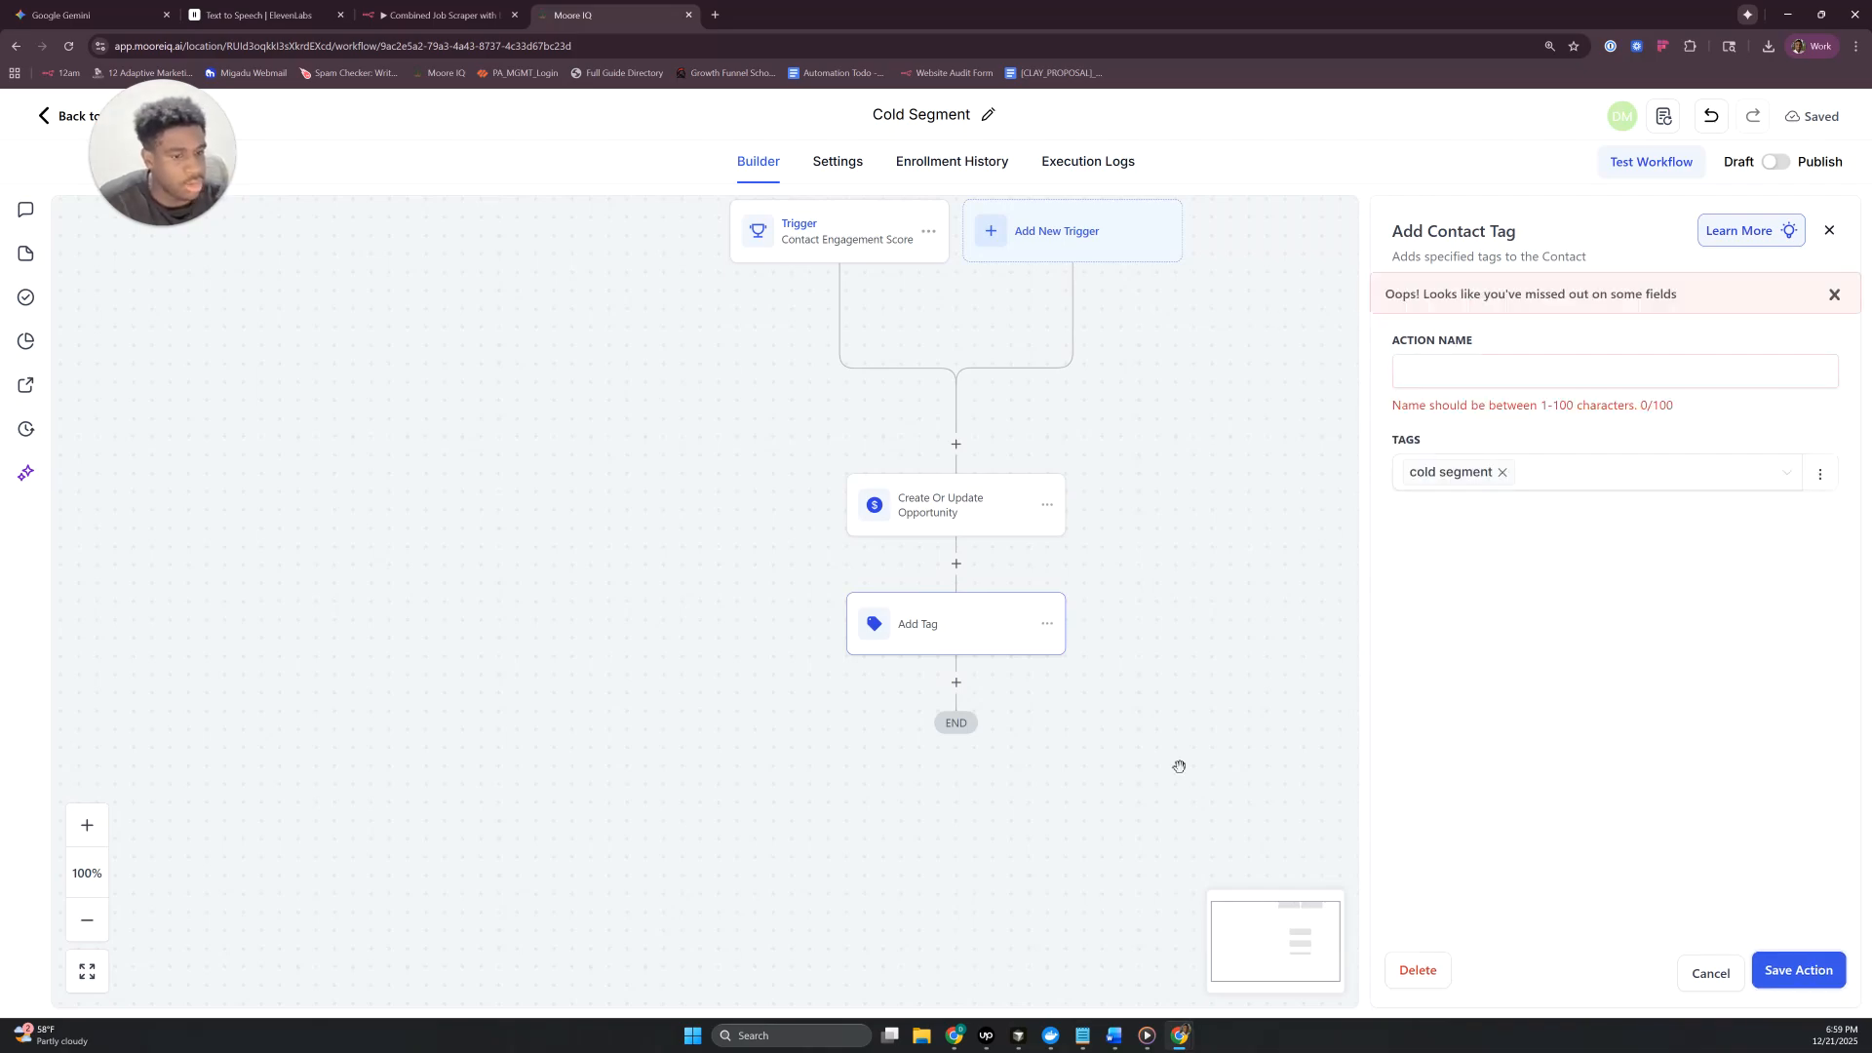
pyautogui.click(1830, 230)
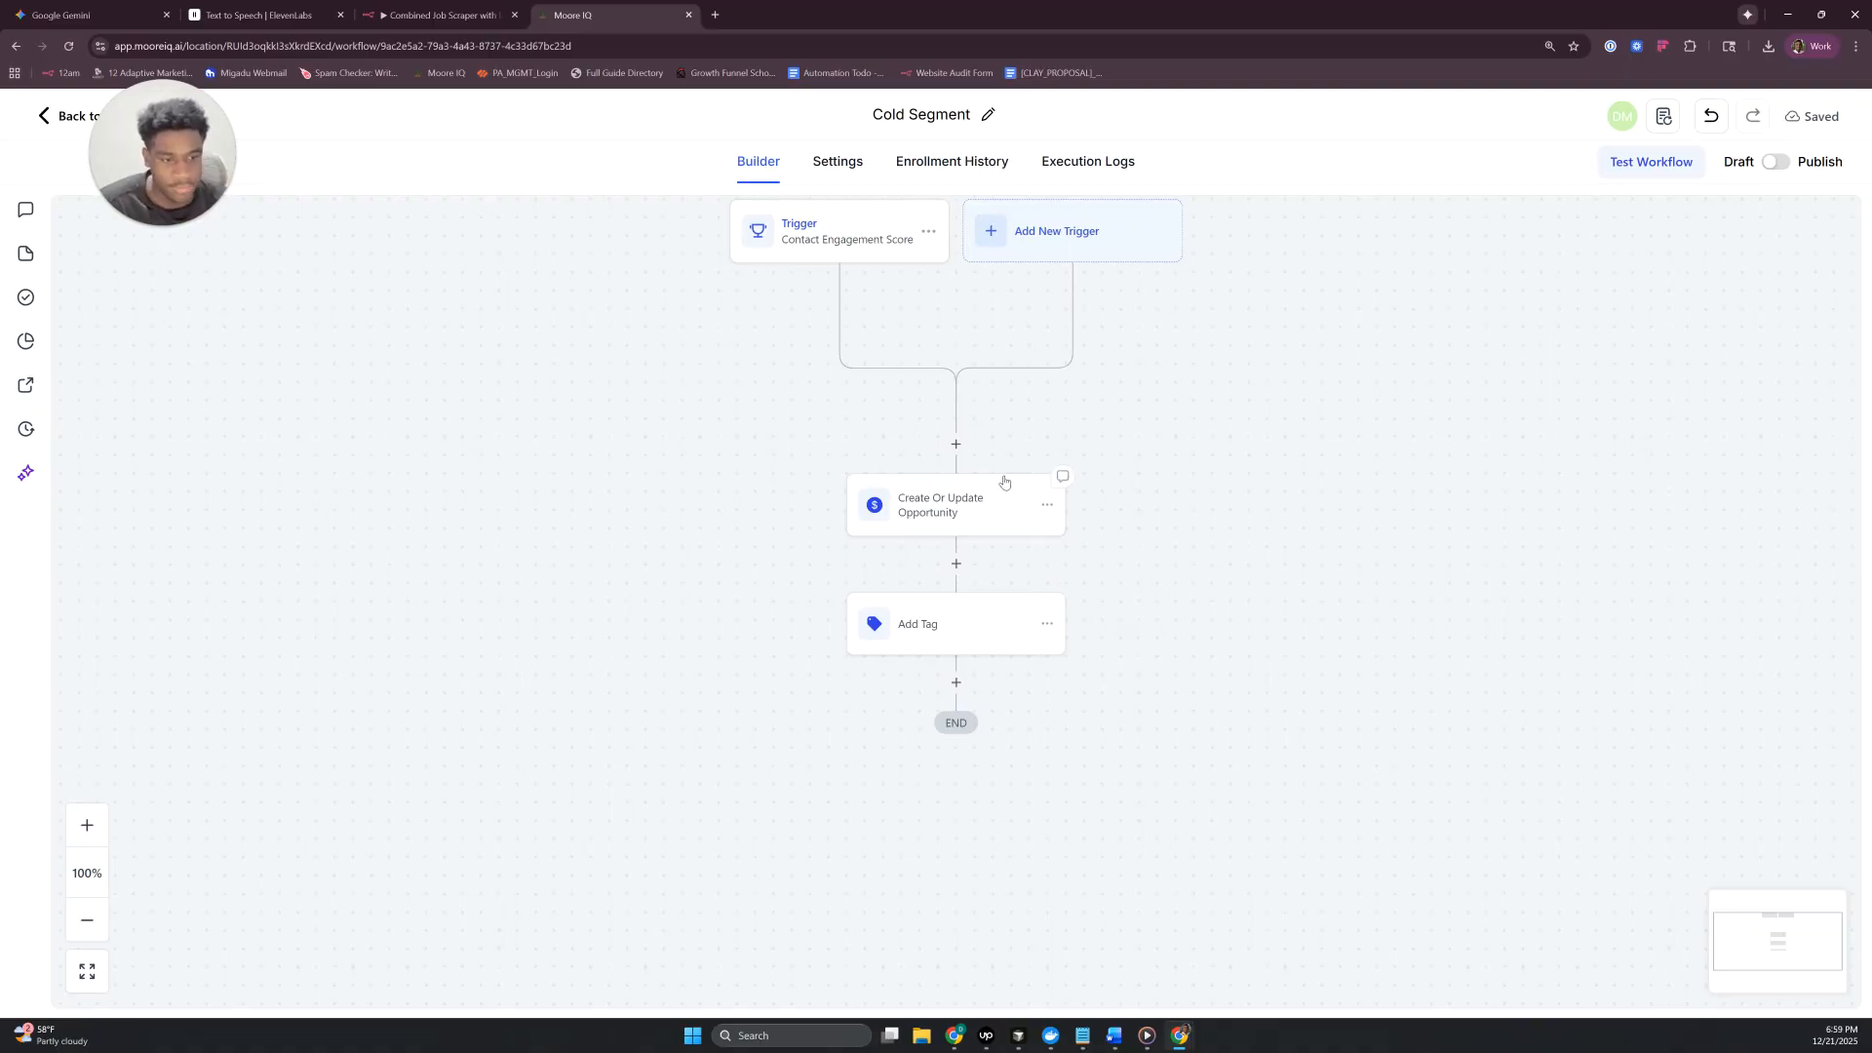
pyautogui.click(975, 626)
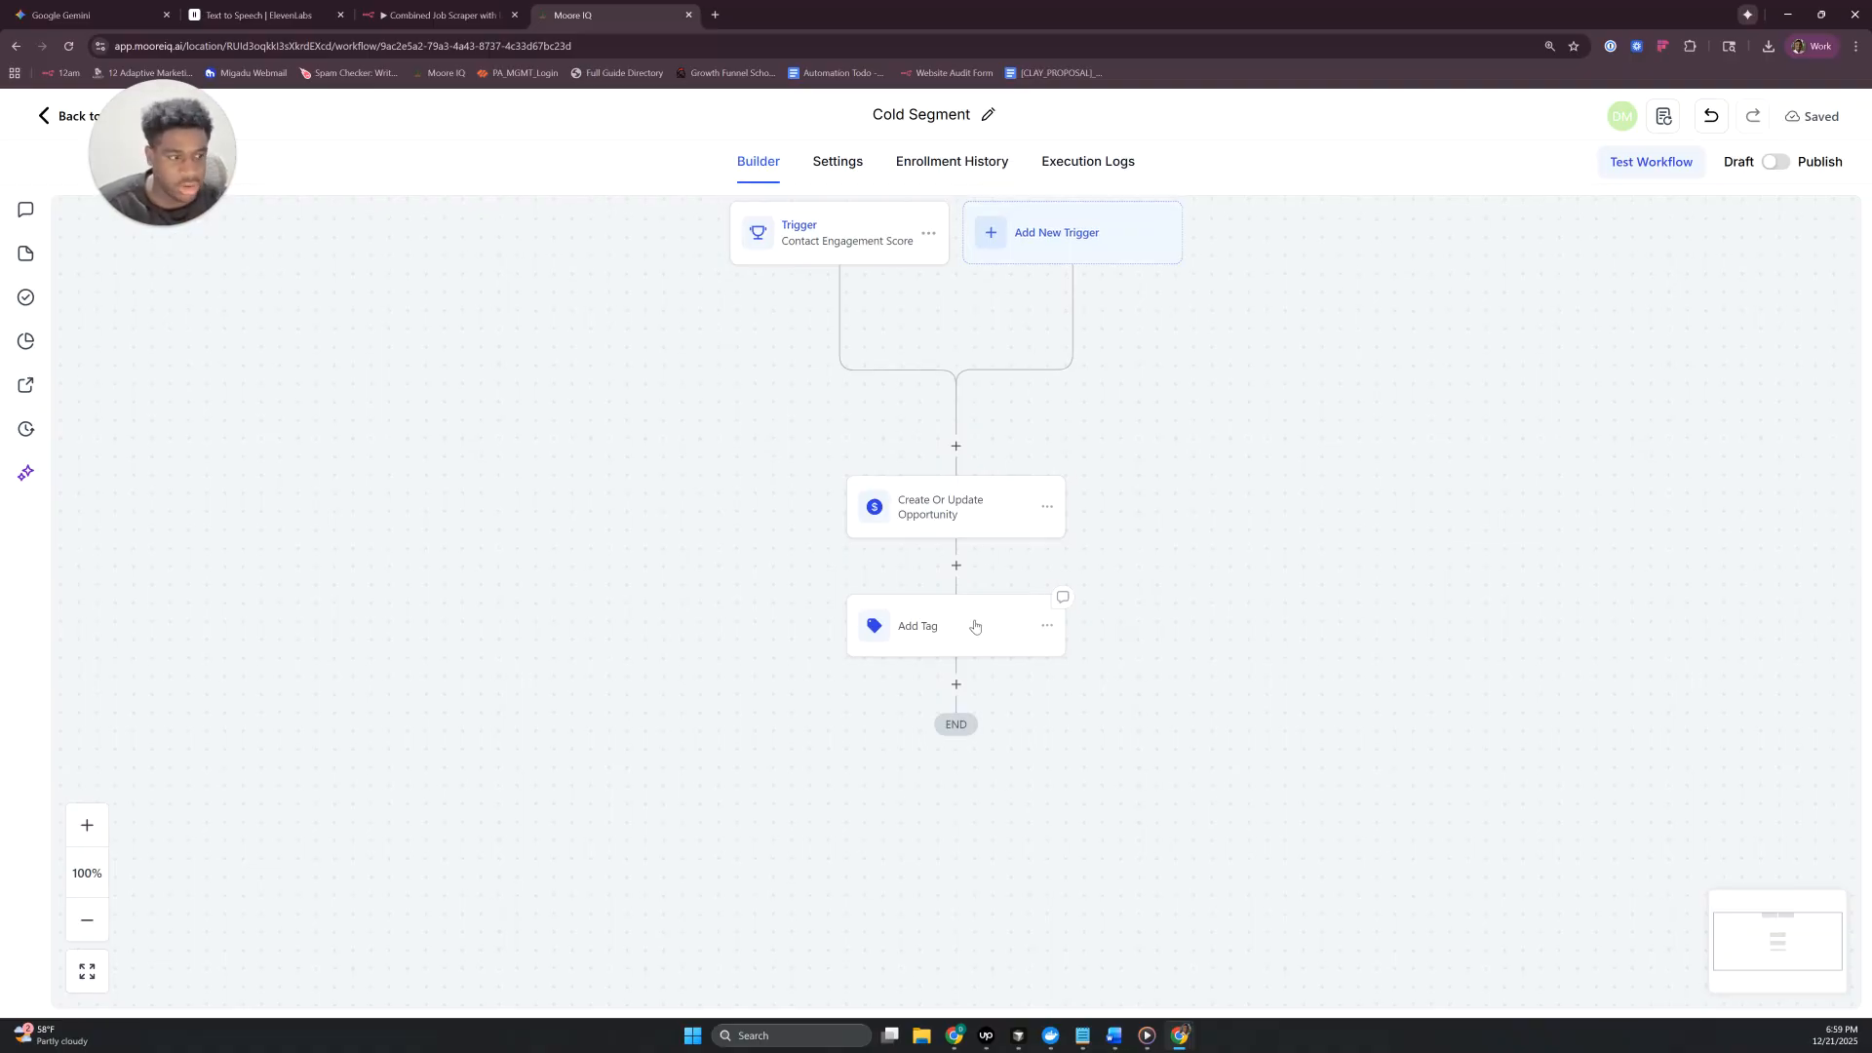
# - Add a Remove Contact Tag action after Add Tag with new tags "warm segment" and "hot segment", and save it
pyautogui.click(956, 686)
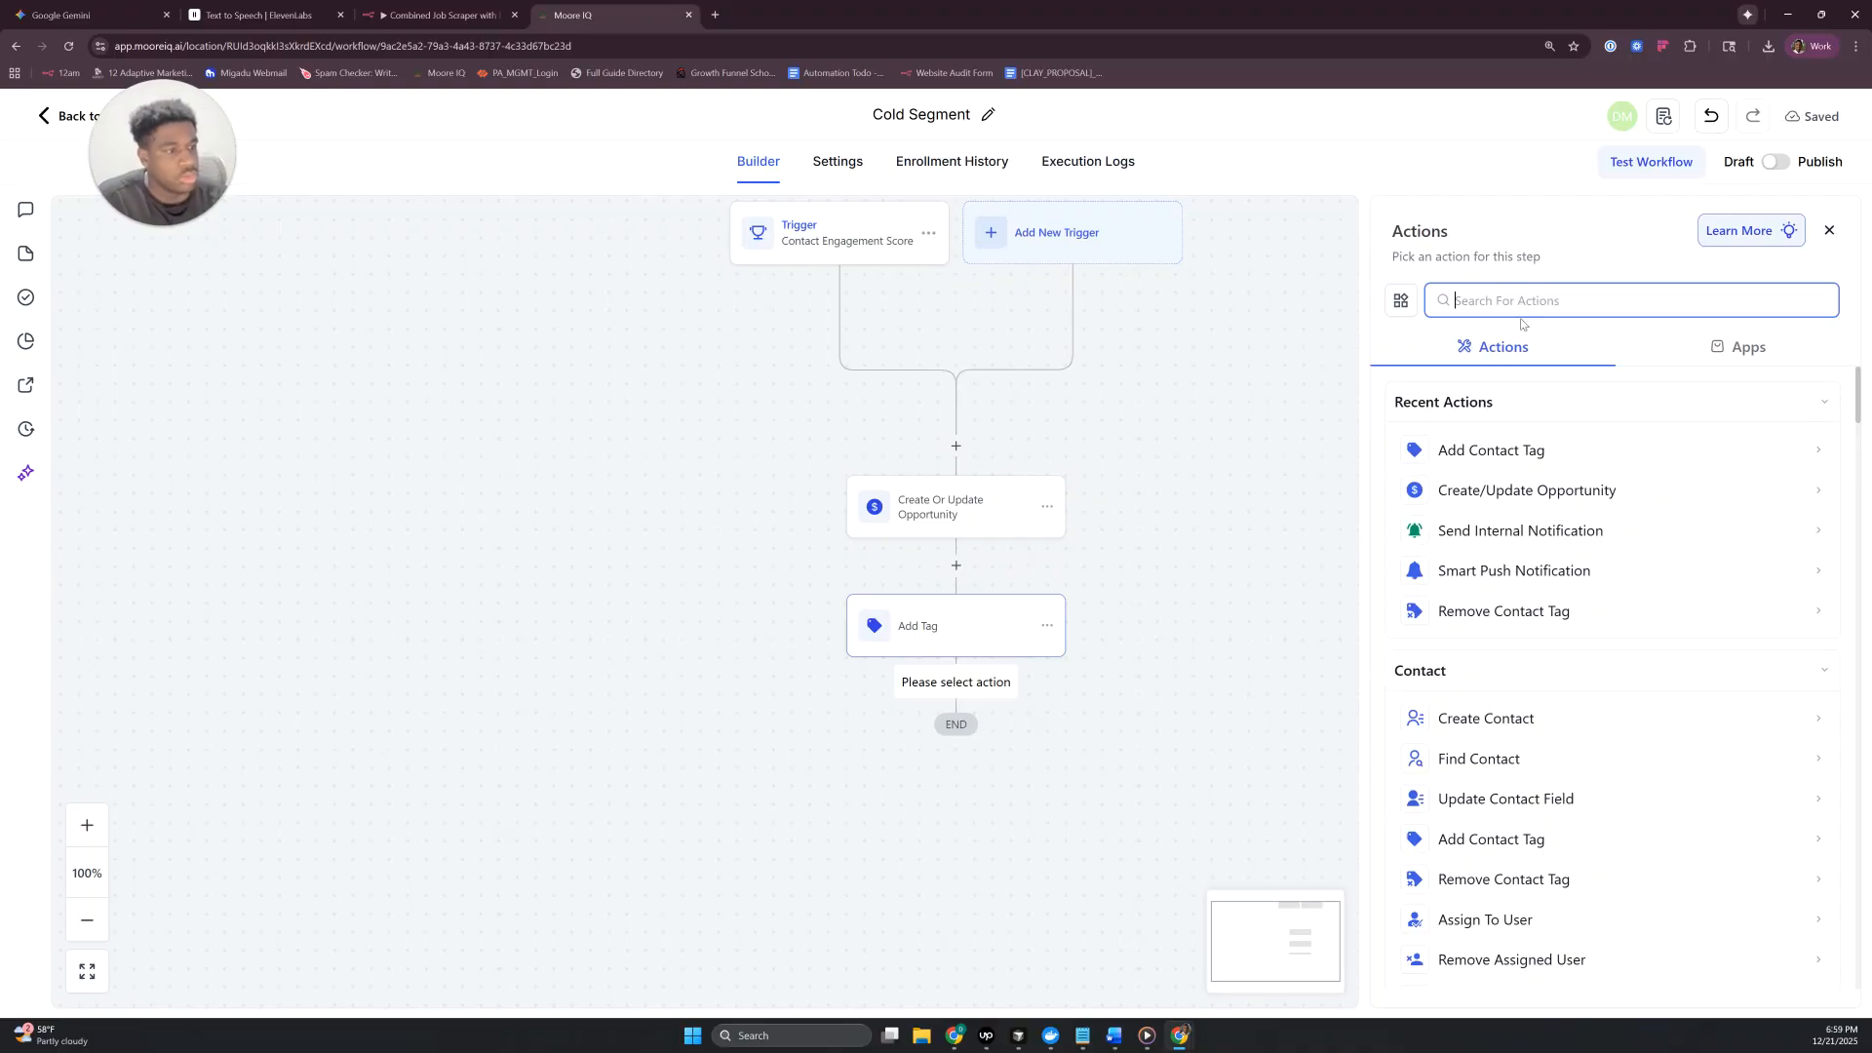
pyautogui.write('remove')
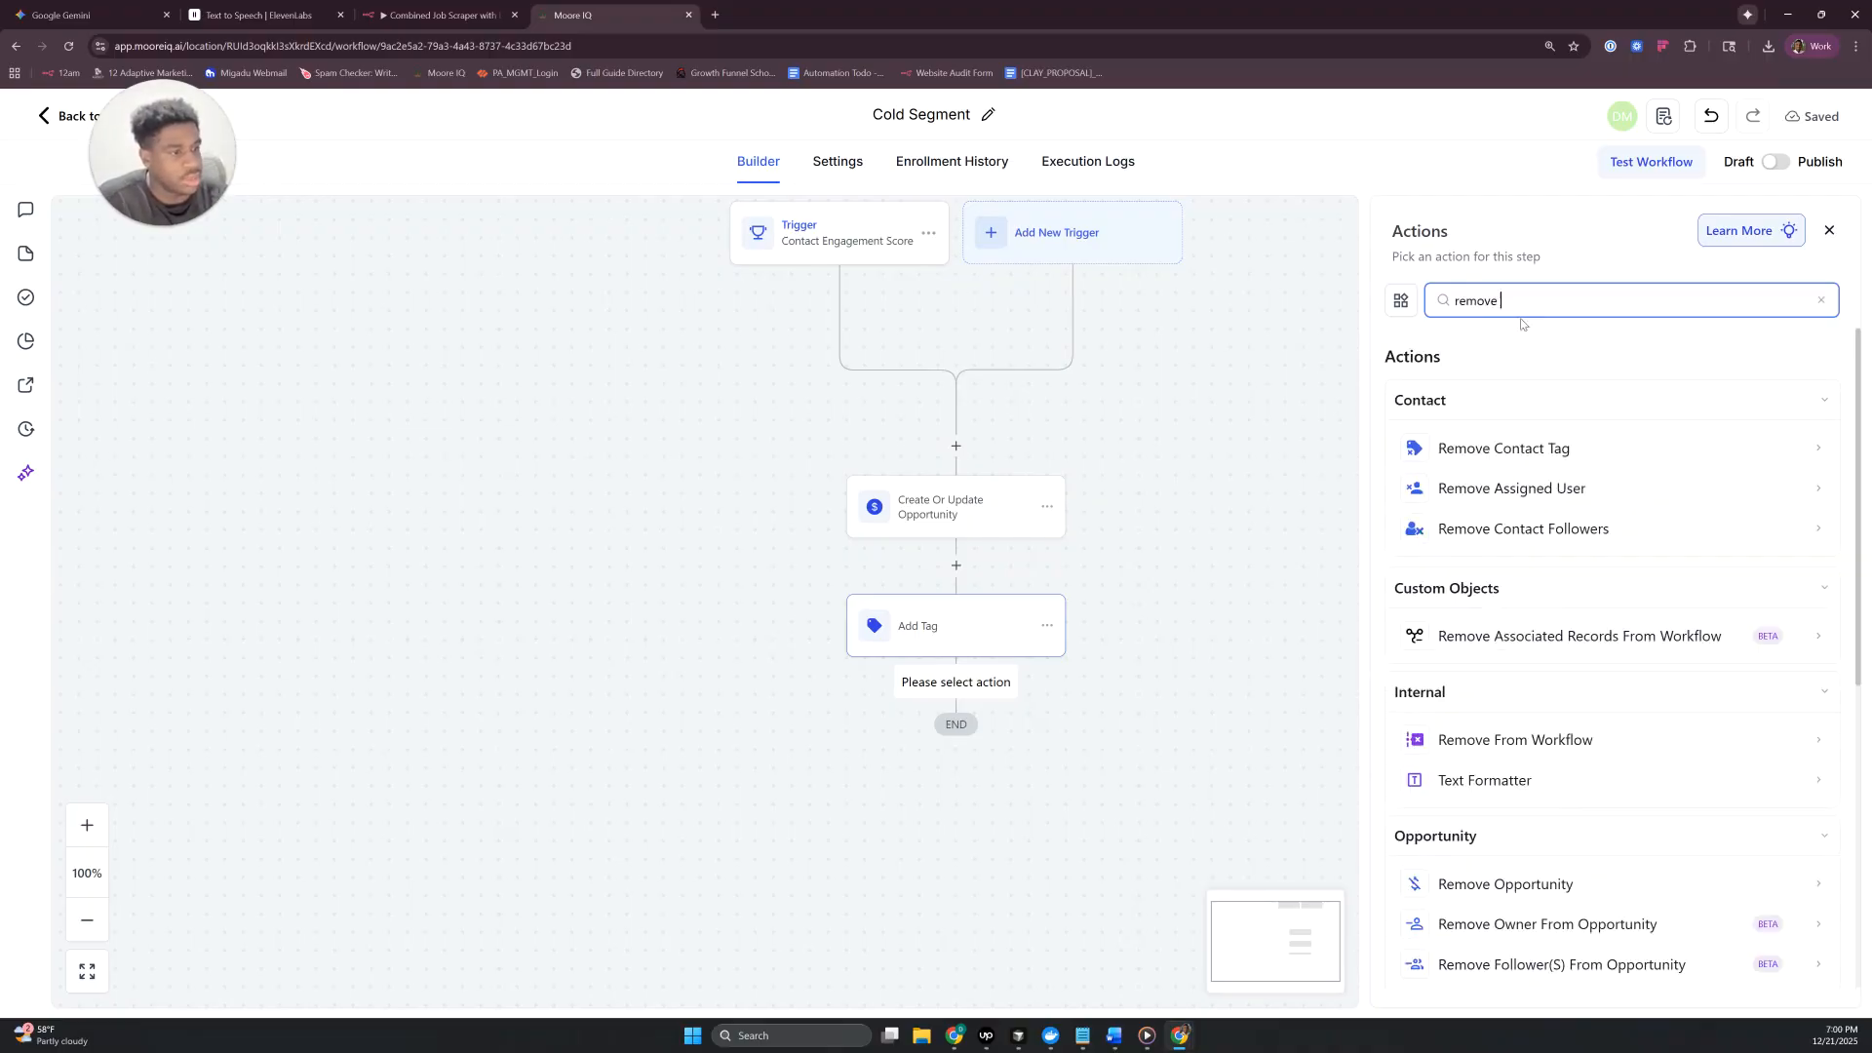
pyautogui.click(1504, 560)
pyautogui.click(1479, 450)
pyautogui.write('warm segment')
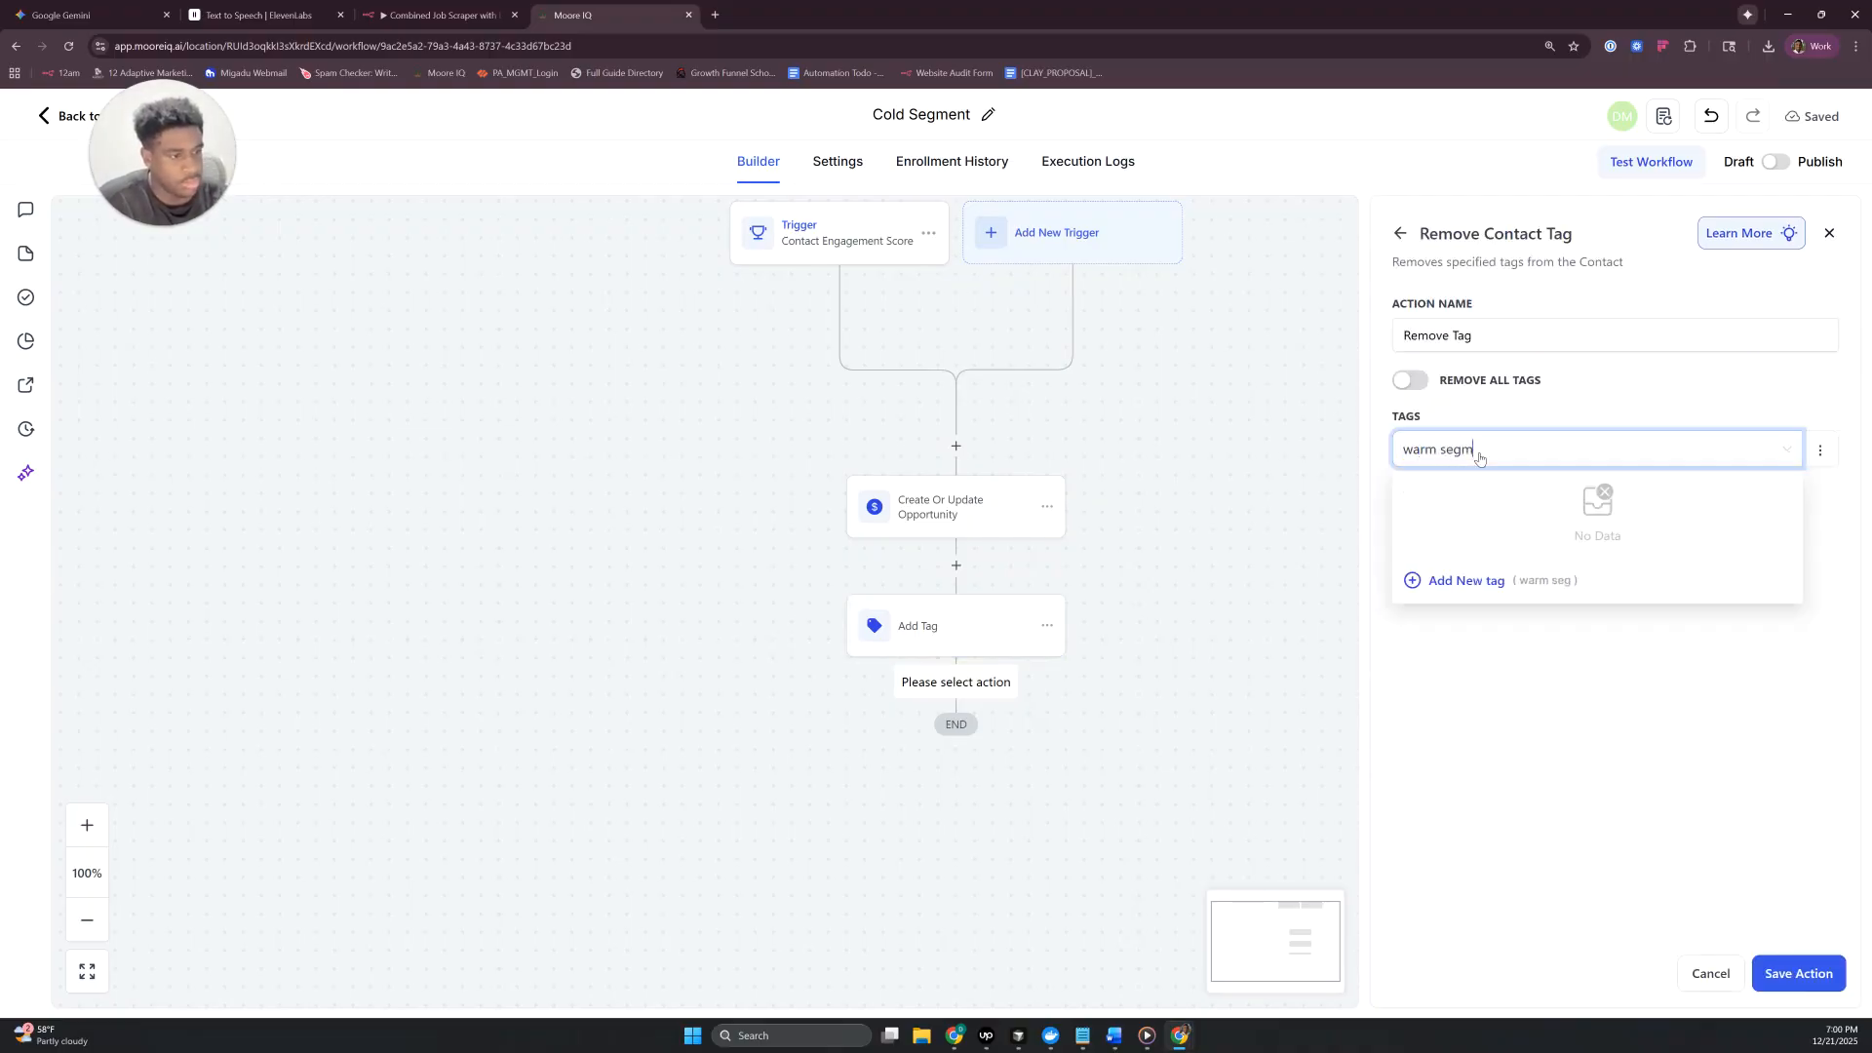
pyautogui.click(1475, 590)
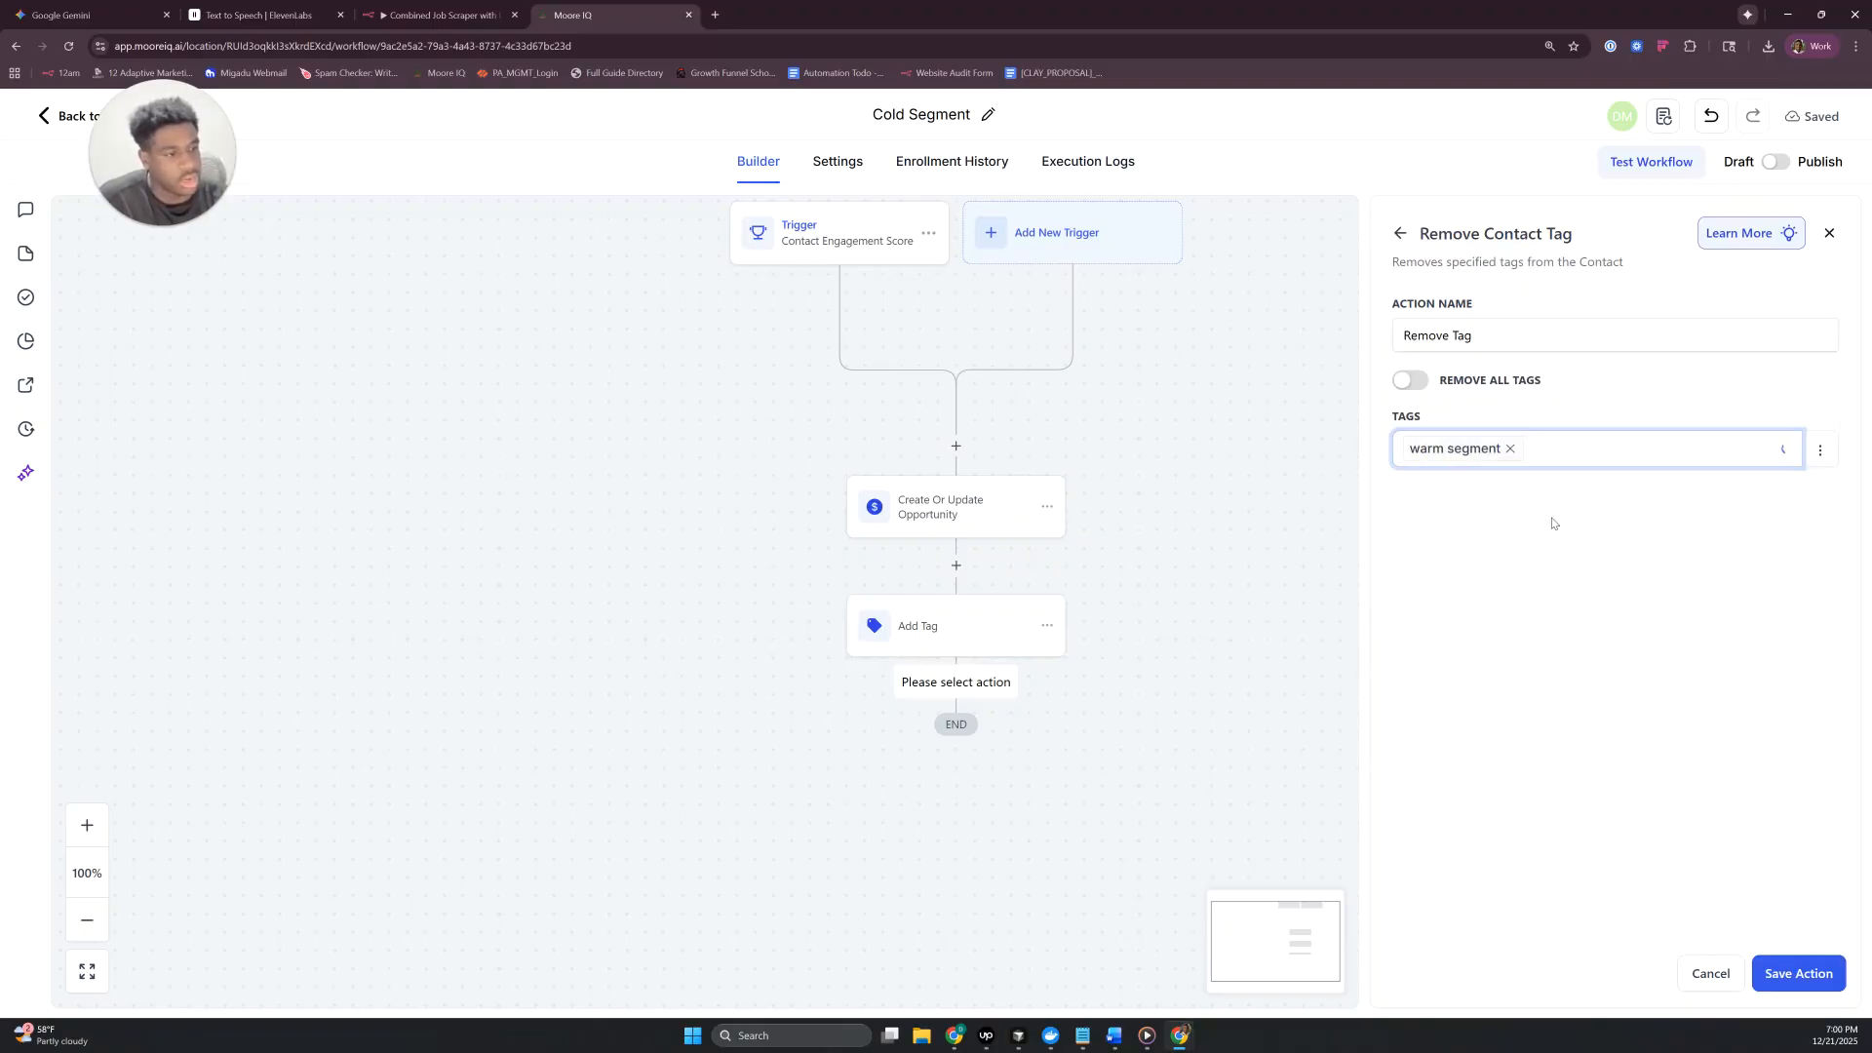
pyautogui.click(1568, 447)
pyautogui.write('hot')
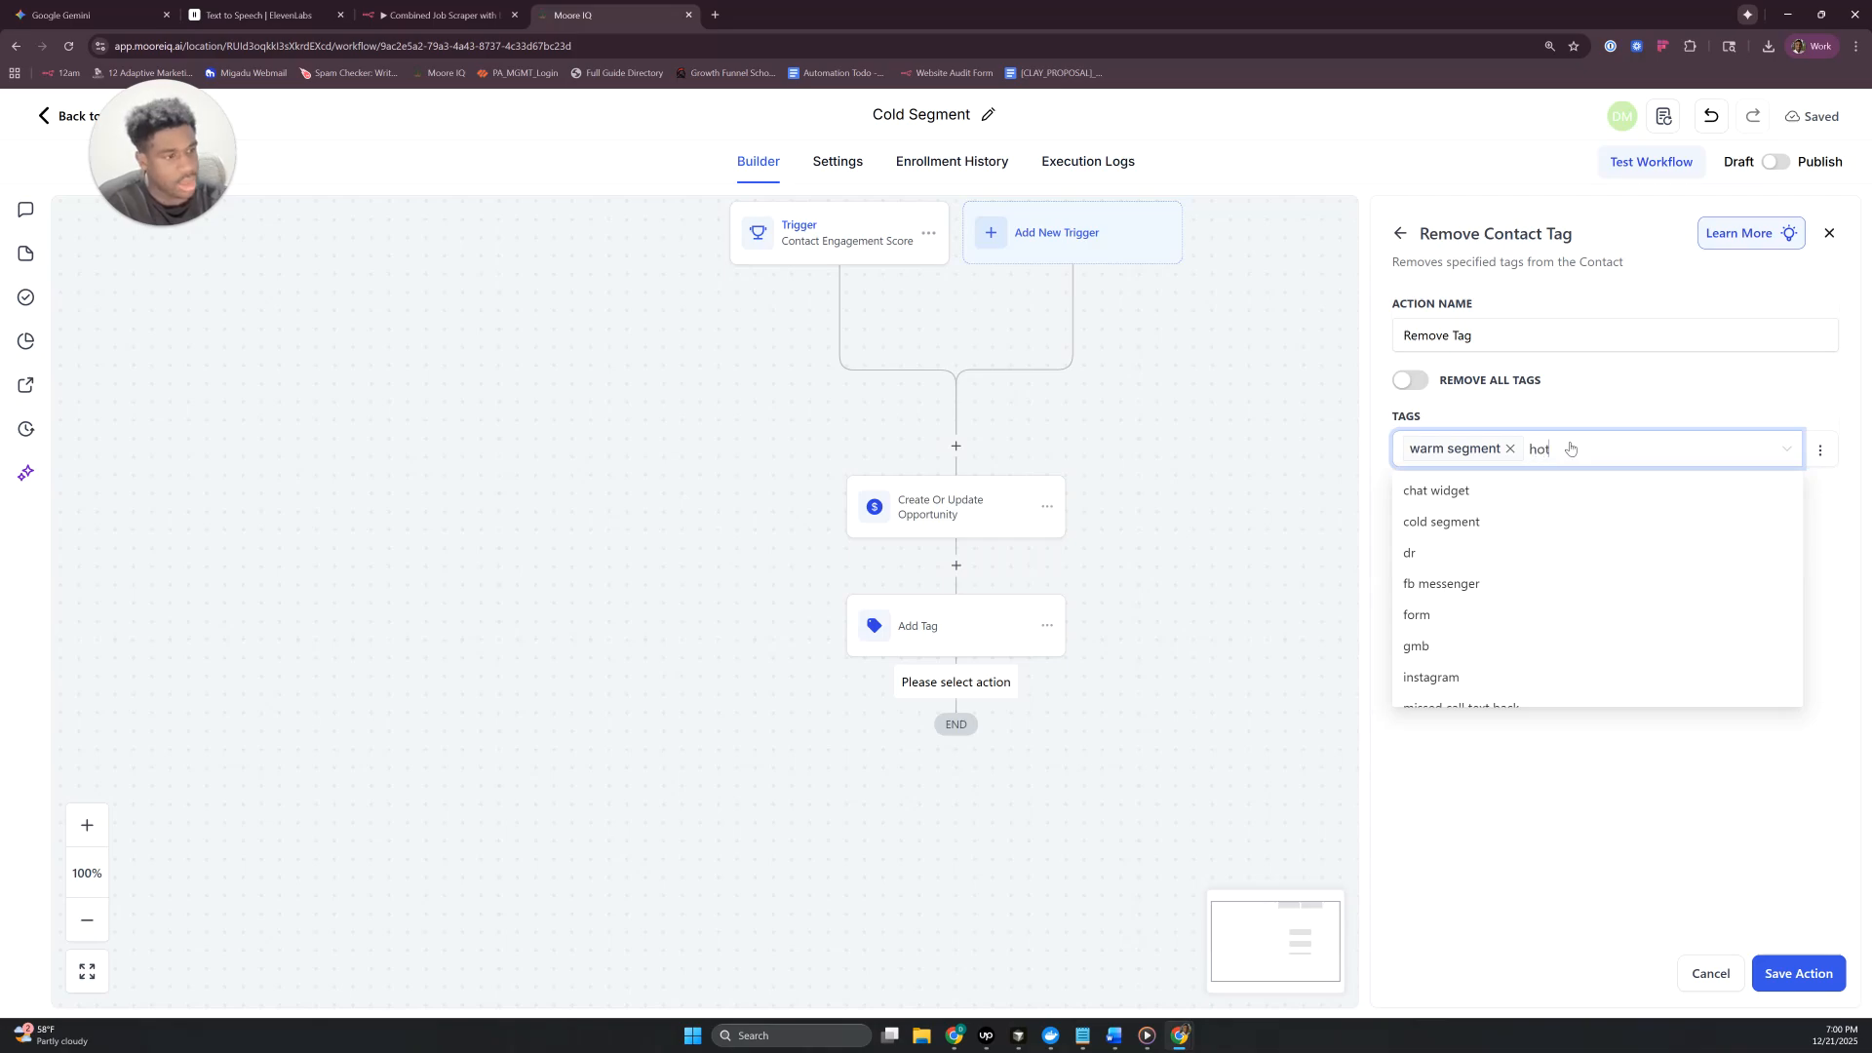
pyautogui.write(' segment')
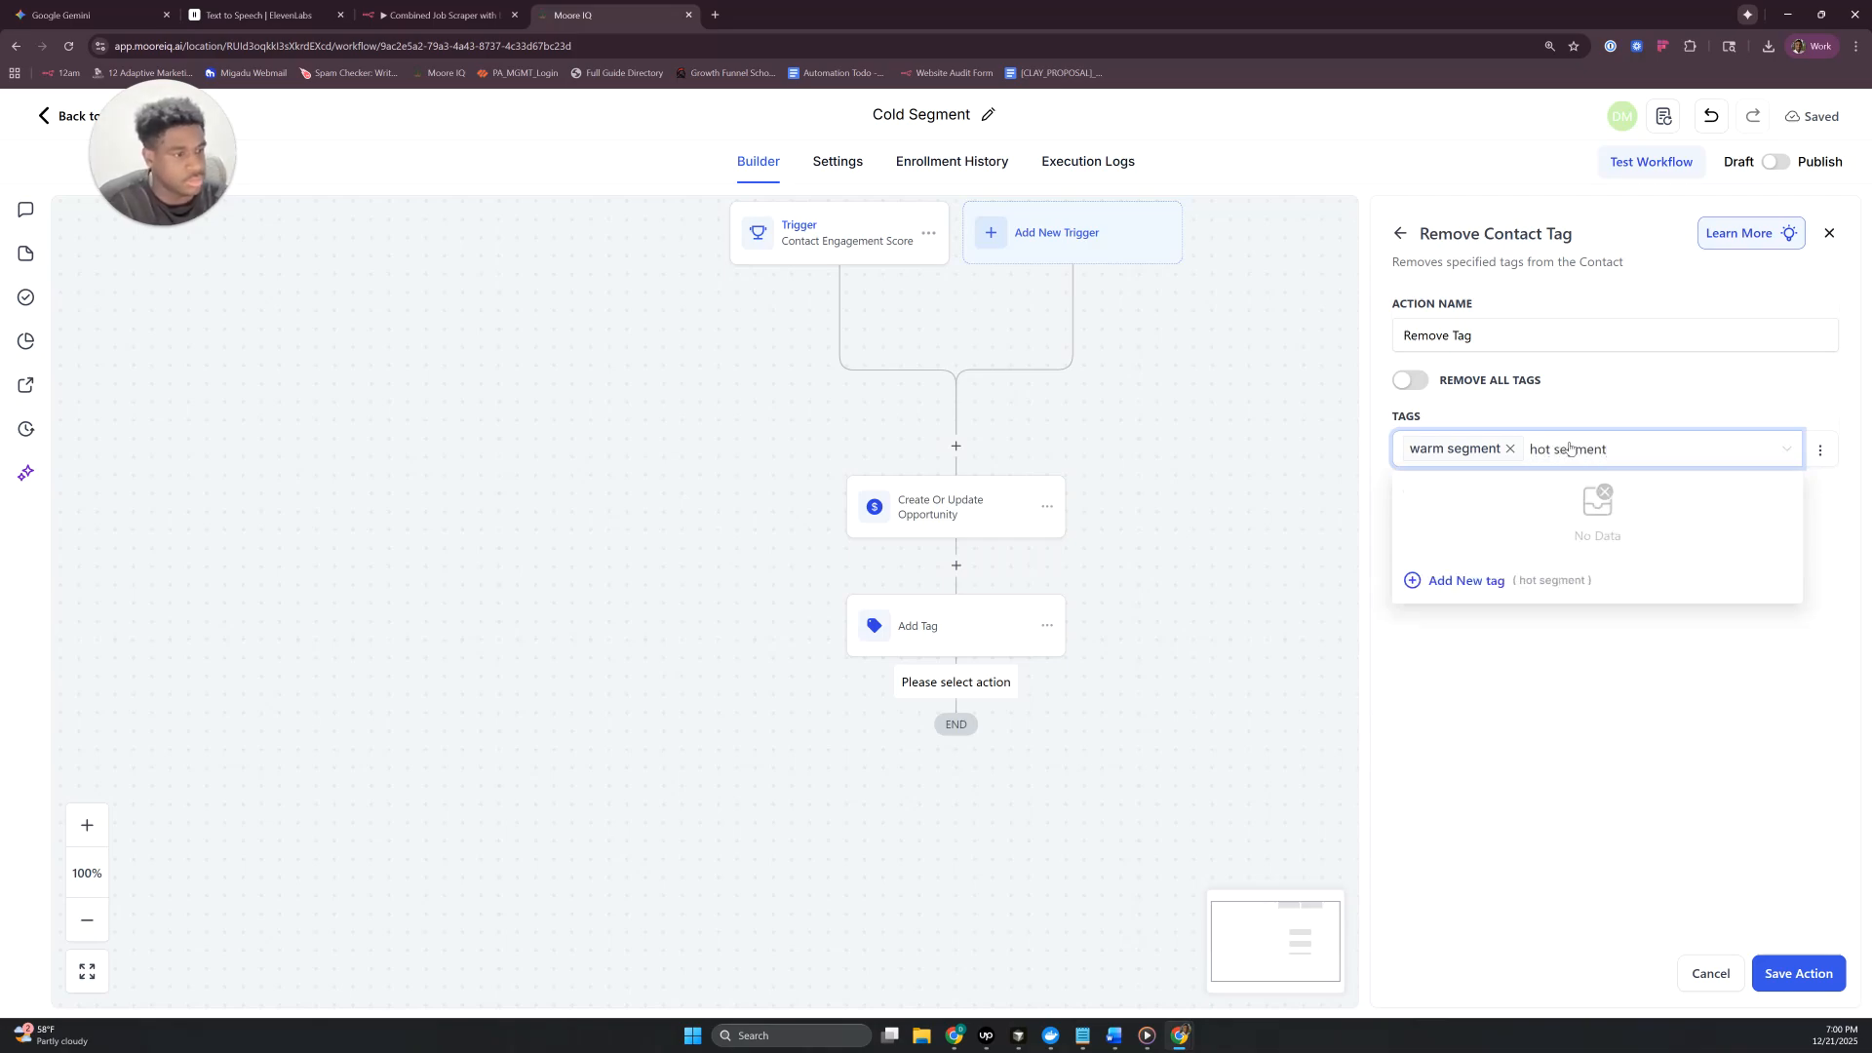
pyautogui.click(1466, 582)
pyautogui.click(1793, 976)
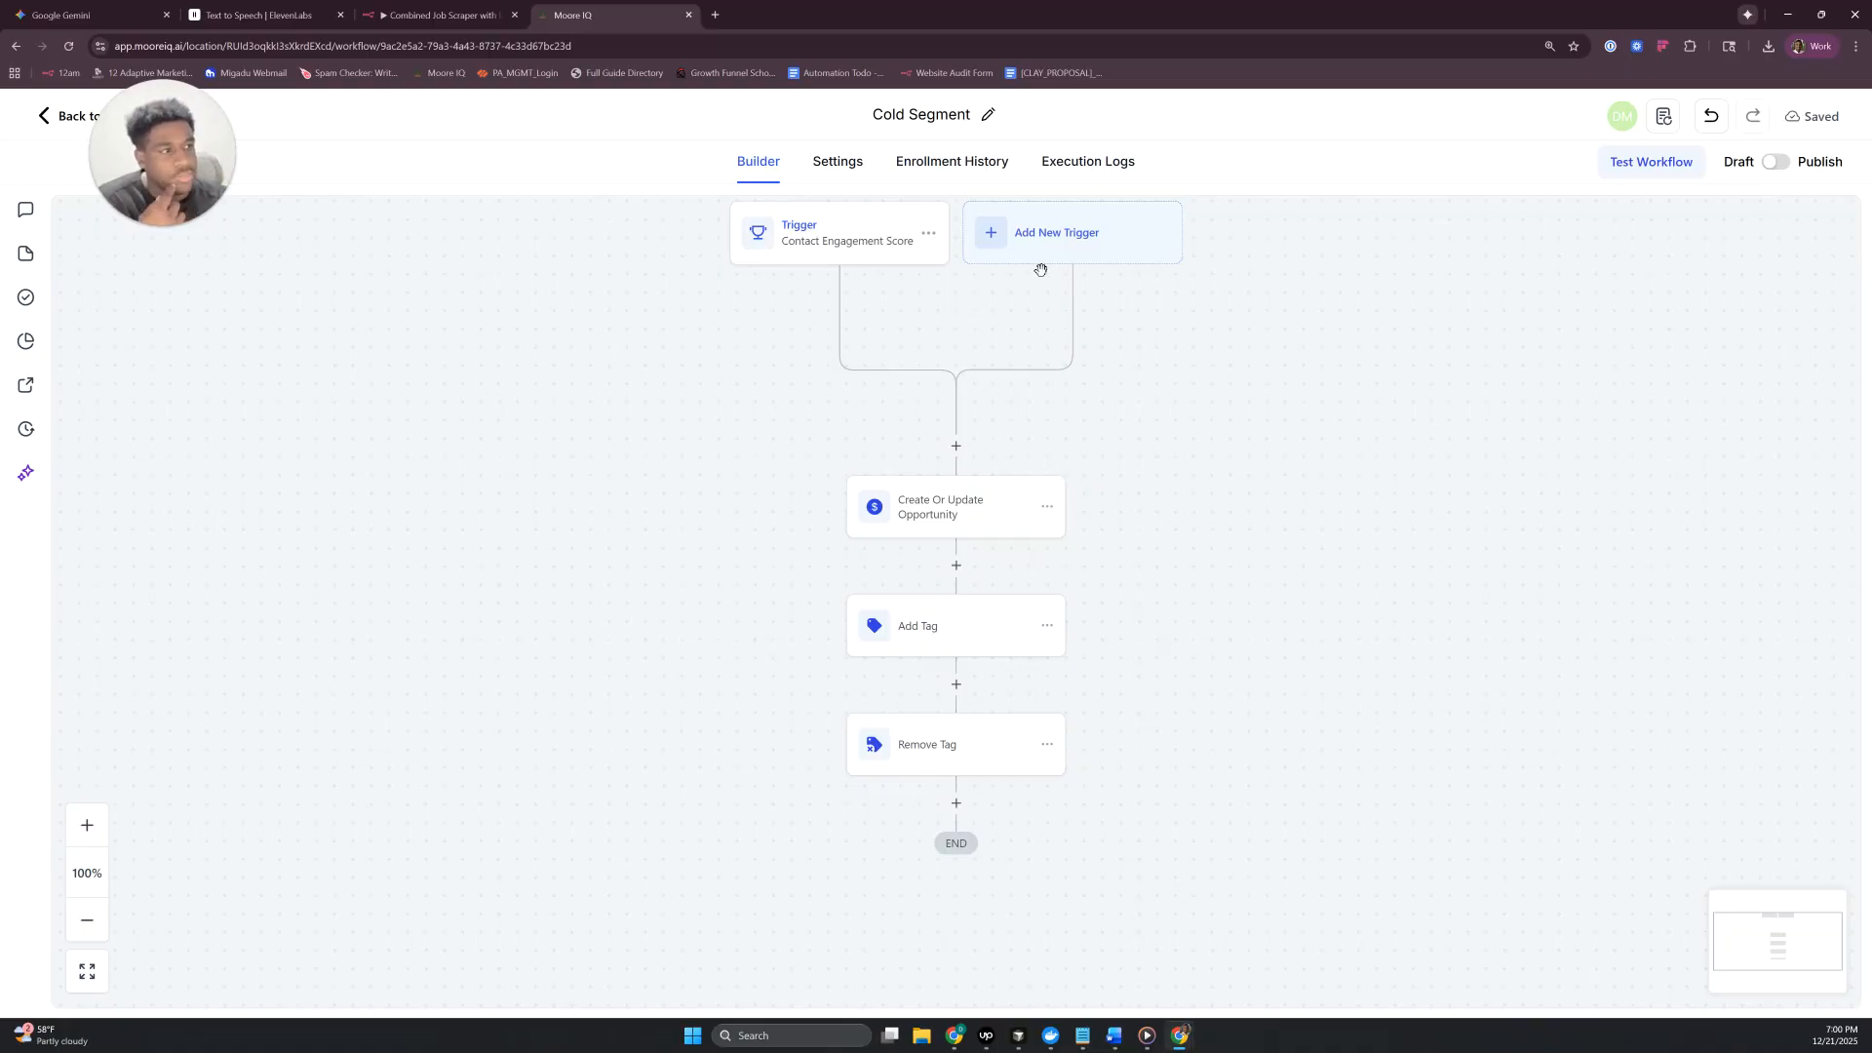
# - Publish the Cold Segment workflow and save it
pyautogui.click(1775, 161)
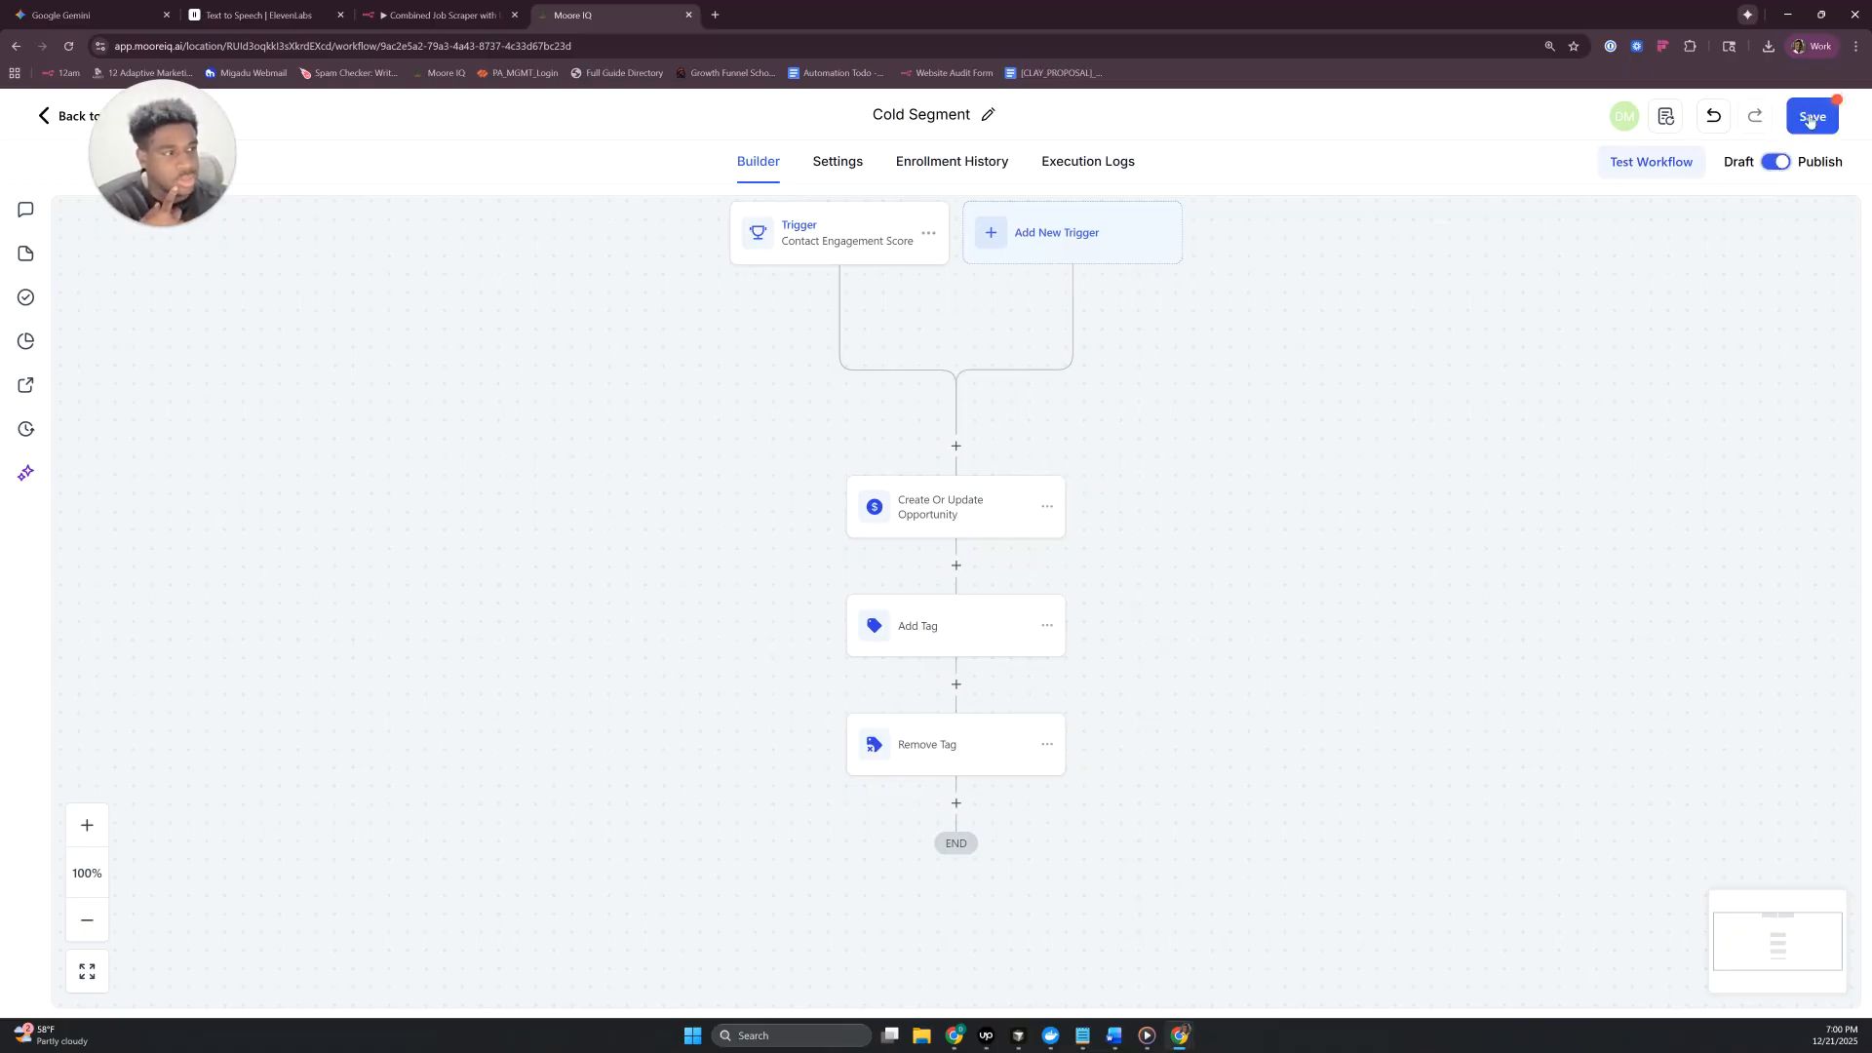
pyautogui.click(1809, 119)
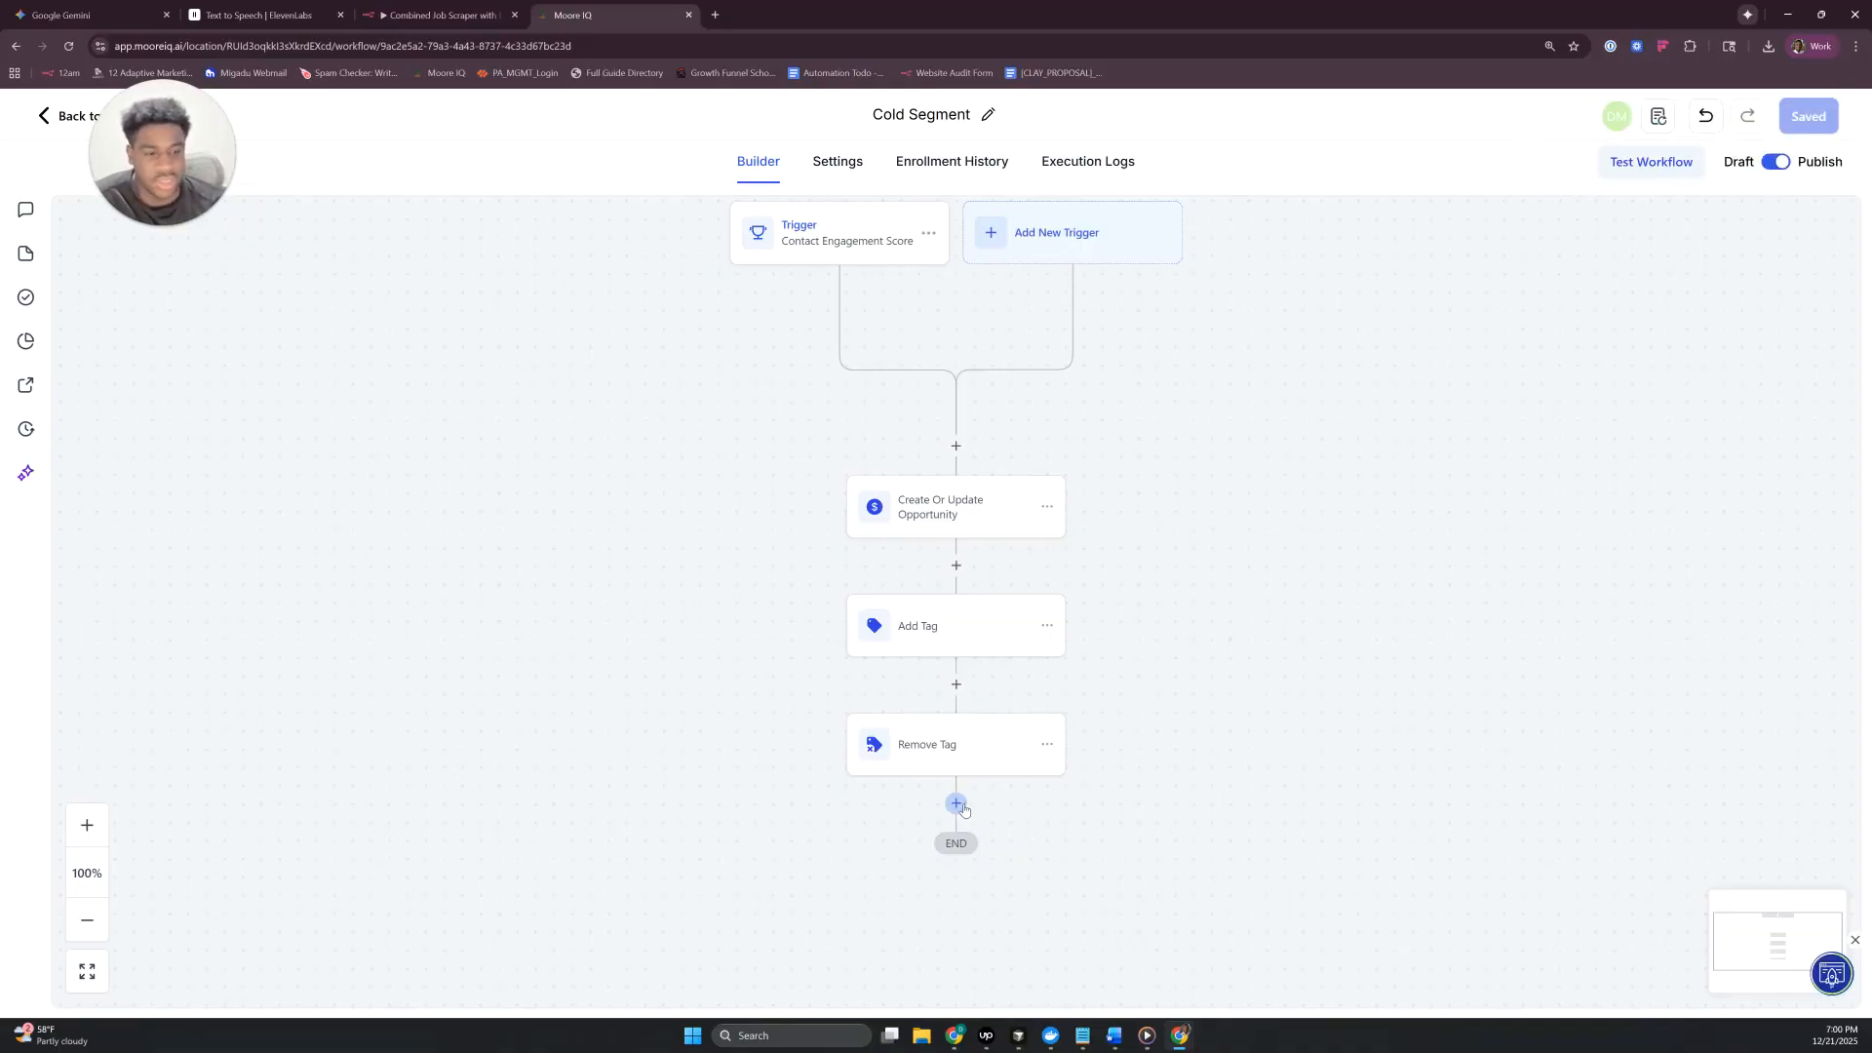
# - Search for an action to follow Remove Tag using the terms "met" and "ads"
pyautogui.click(957, 806)
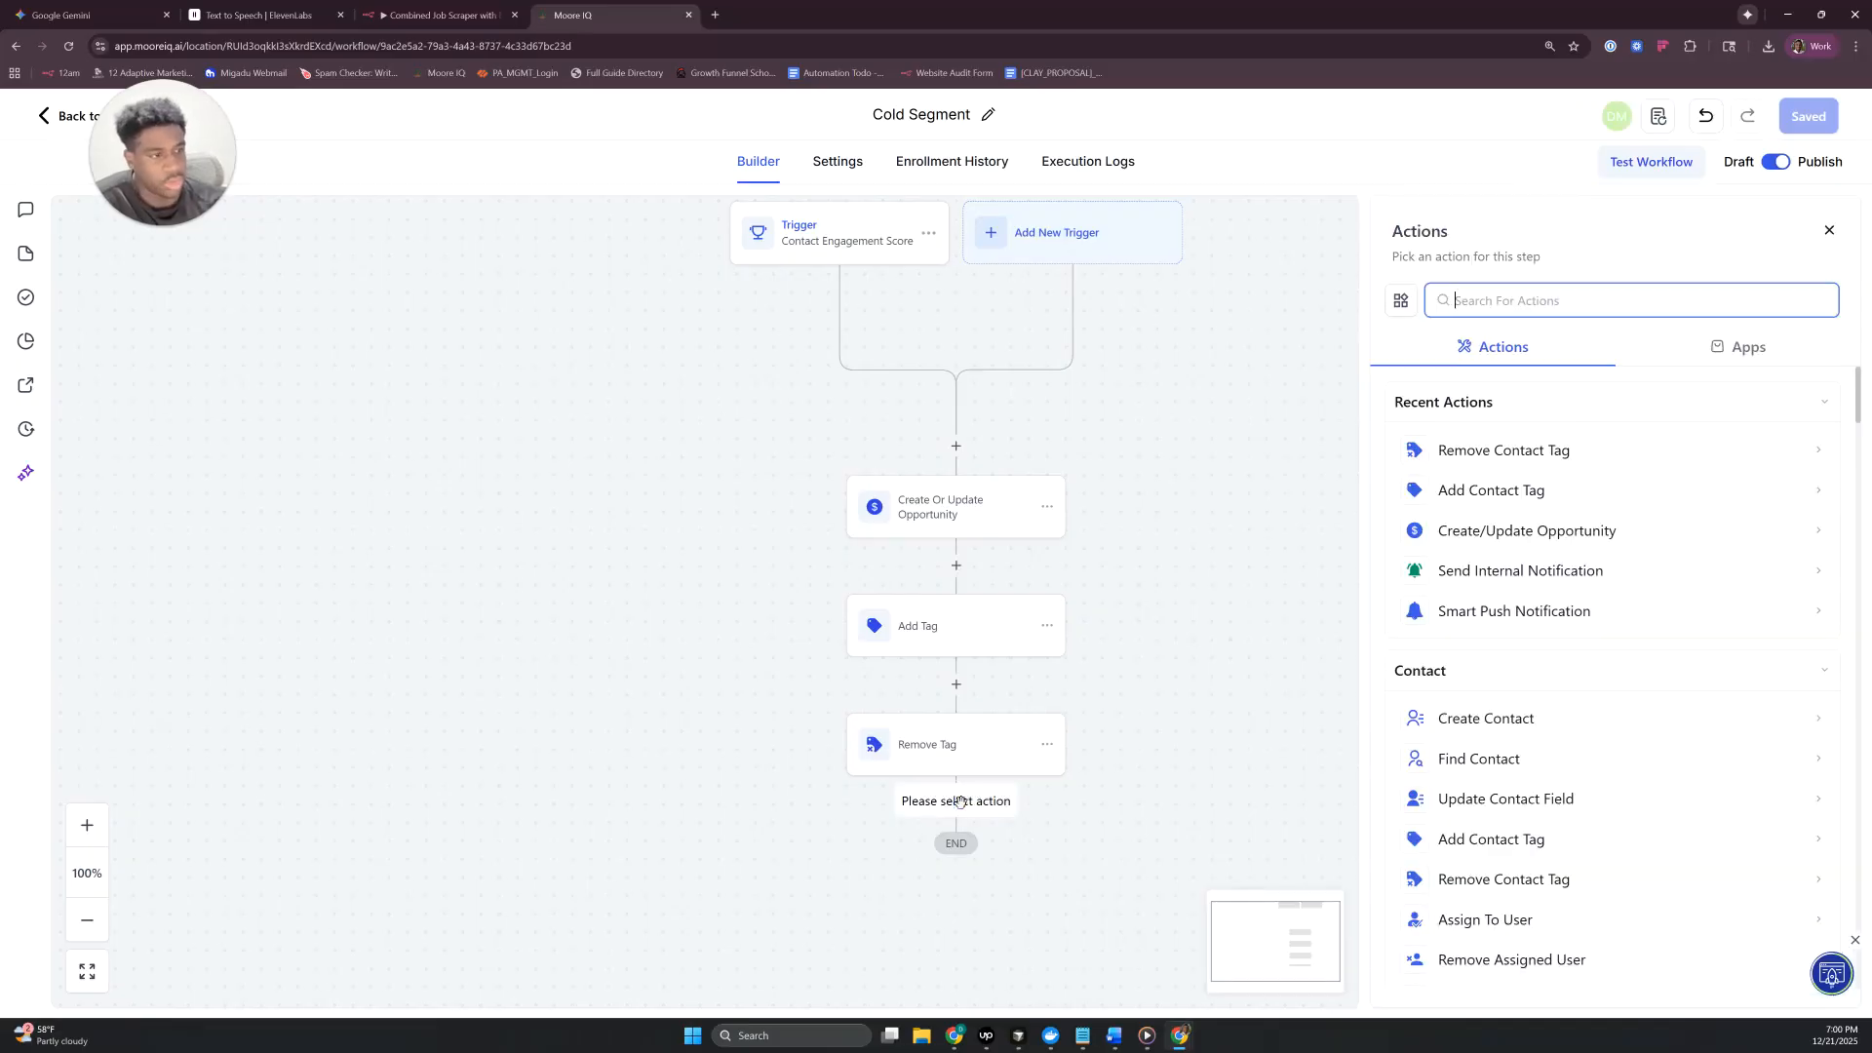
pyautogui.write('met')
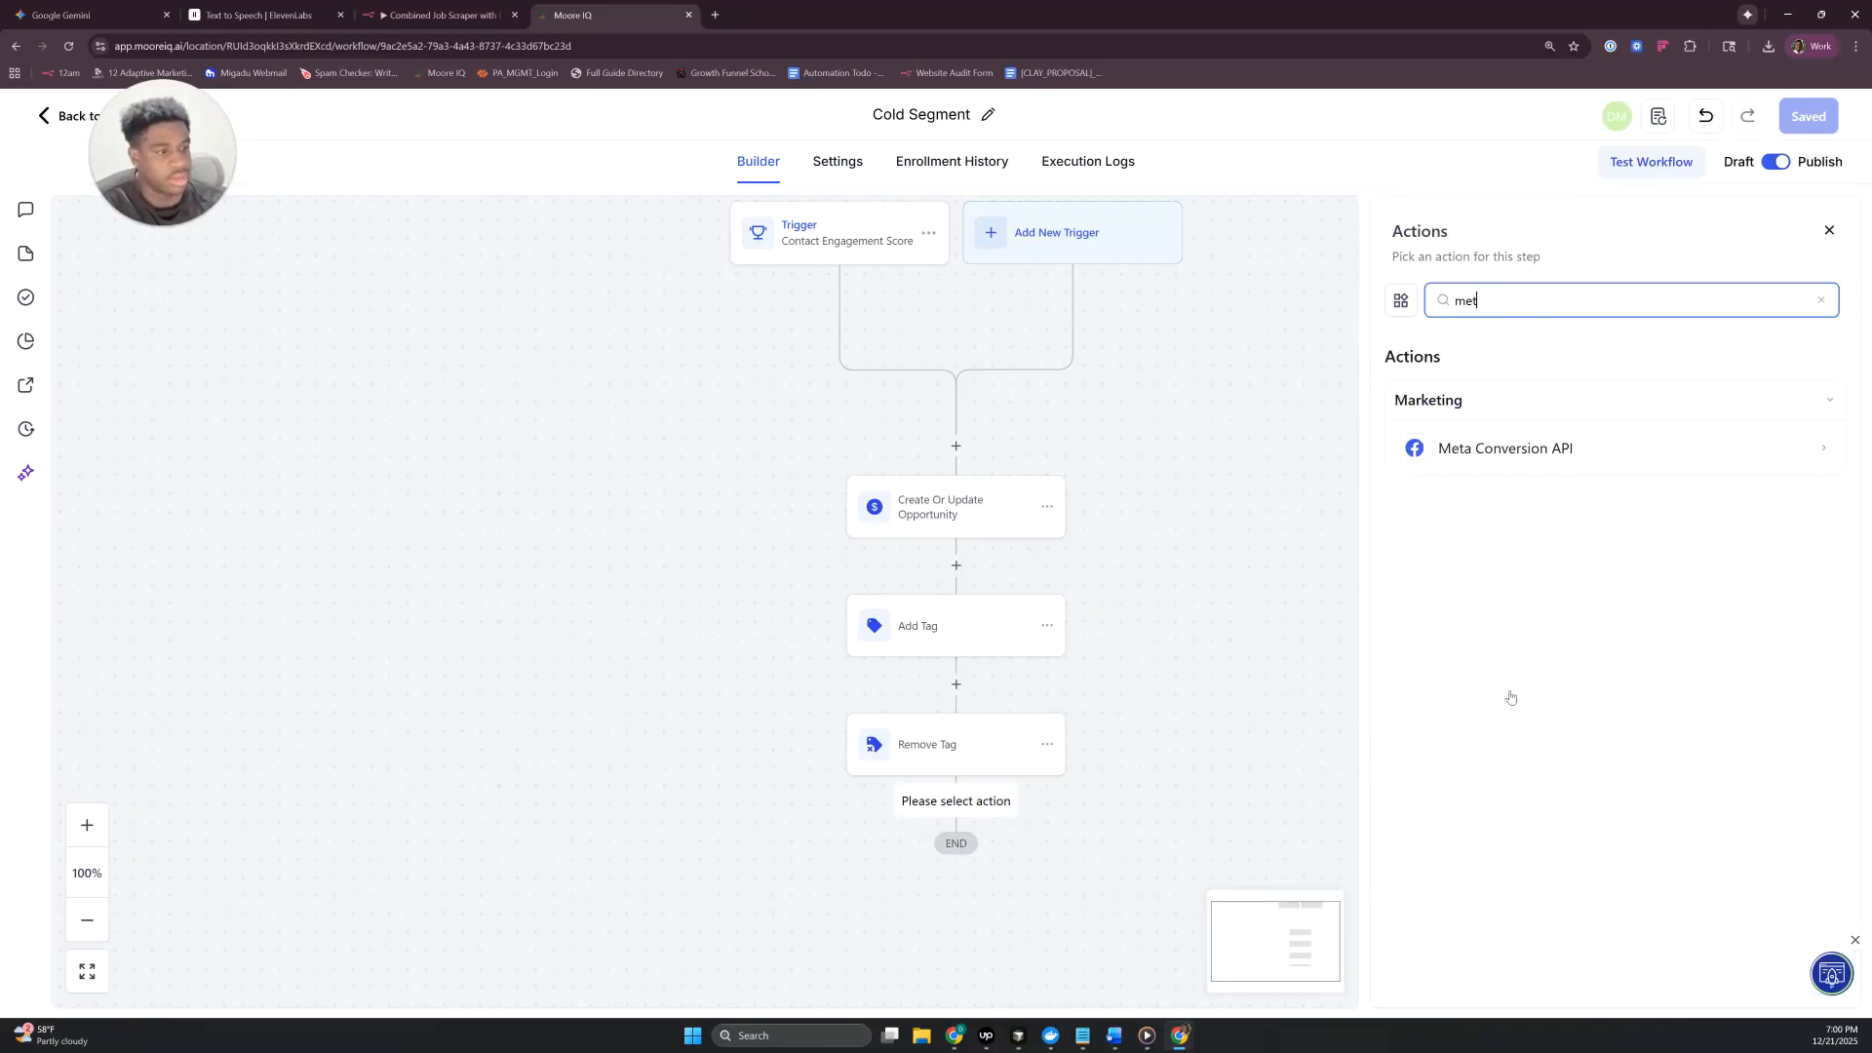
pyautogui.press('BackSpace')
pyautogui.press('BackSpace')
pyautogui.press('BackSpace')
pyautogui.write('ads')
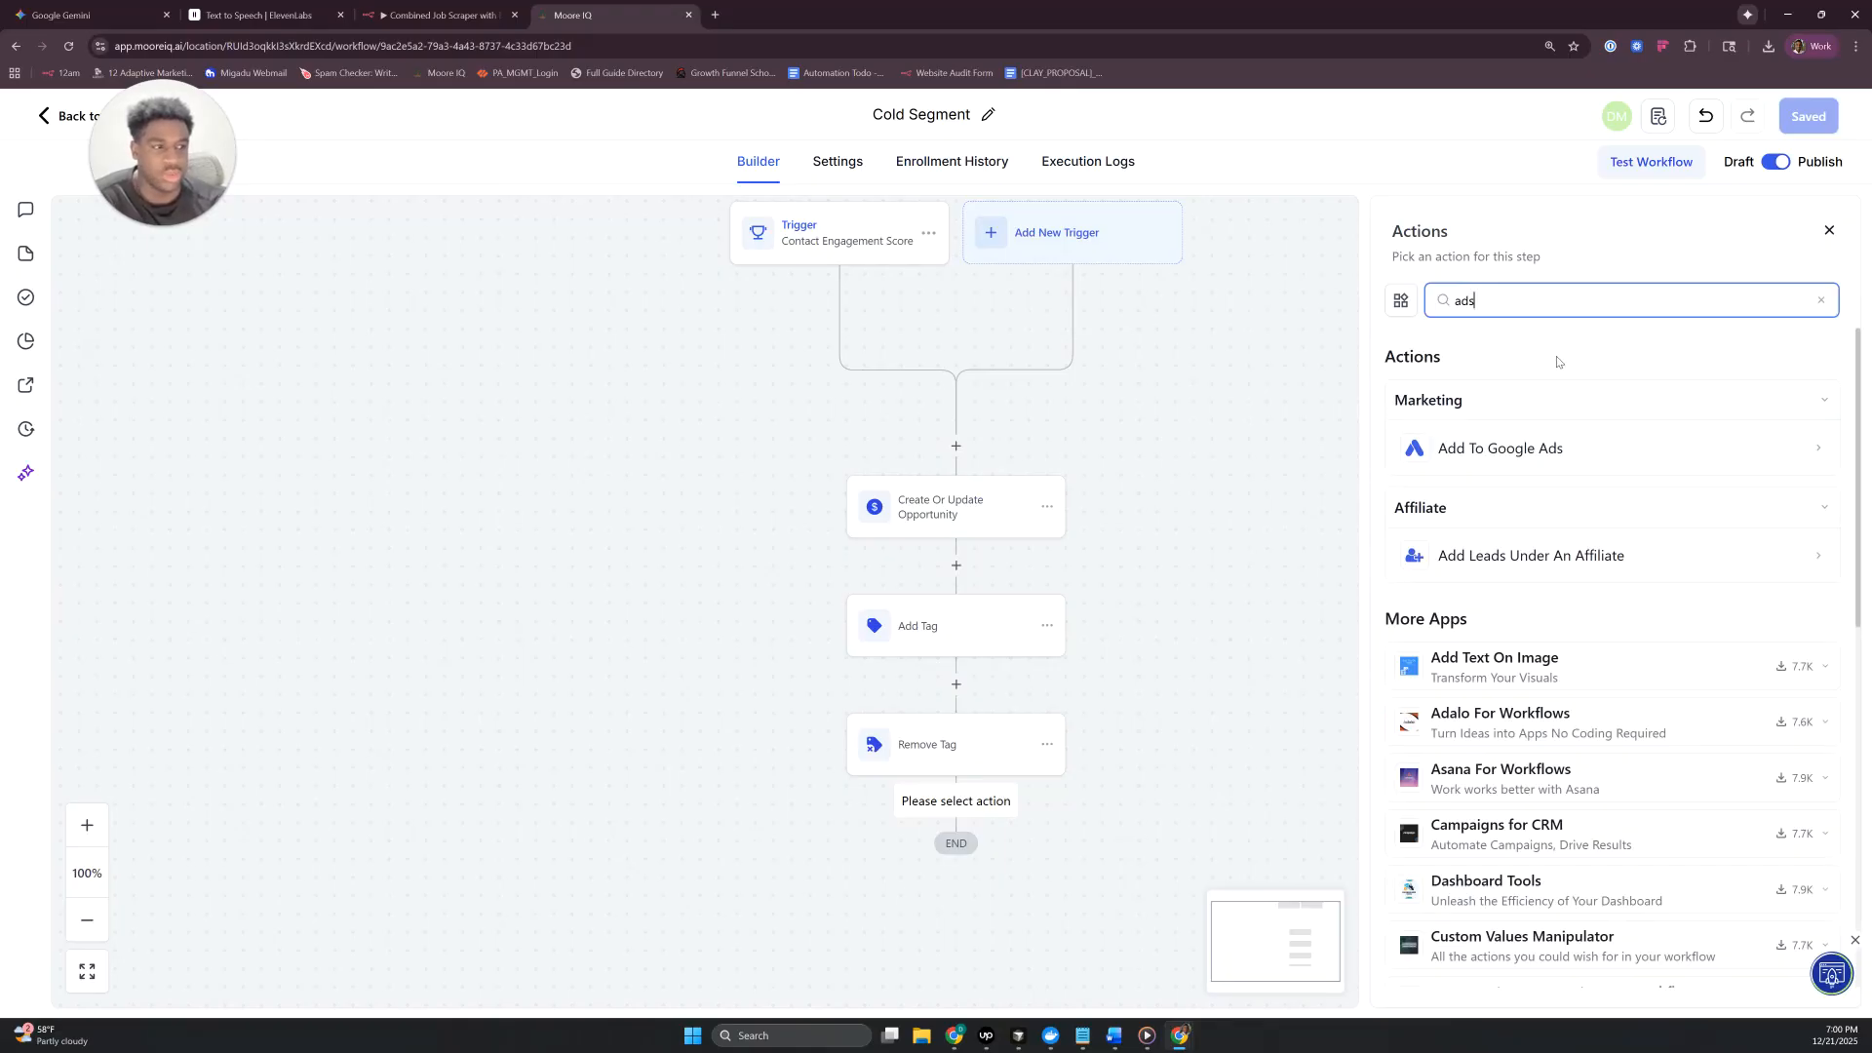
# - Search the actions for "meta", examine the Meta Conversion API action's settings, and cancel without adding it
pyautogui.moveTo(1521, 307); pyautogui.dragTo(1338, 294)
pyautogui.write('f')
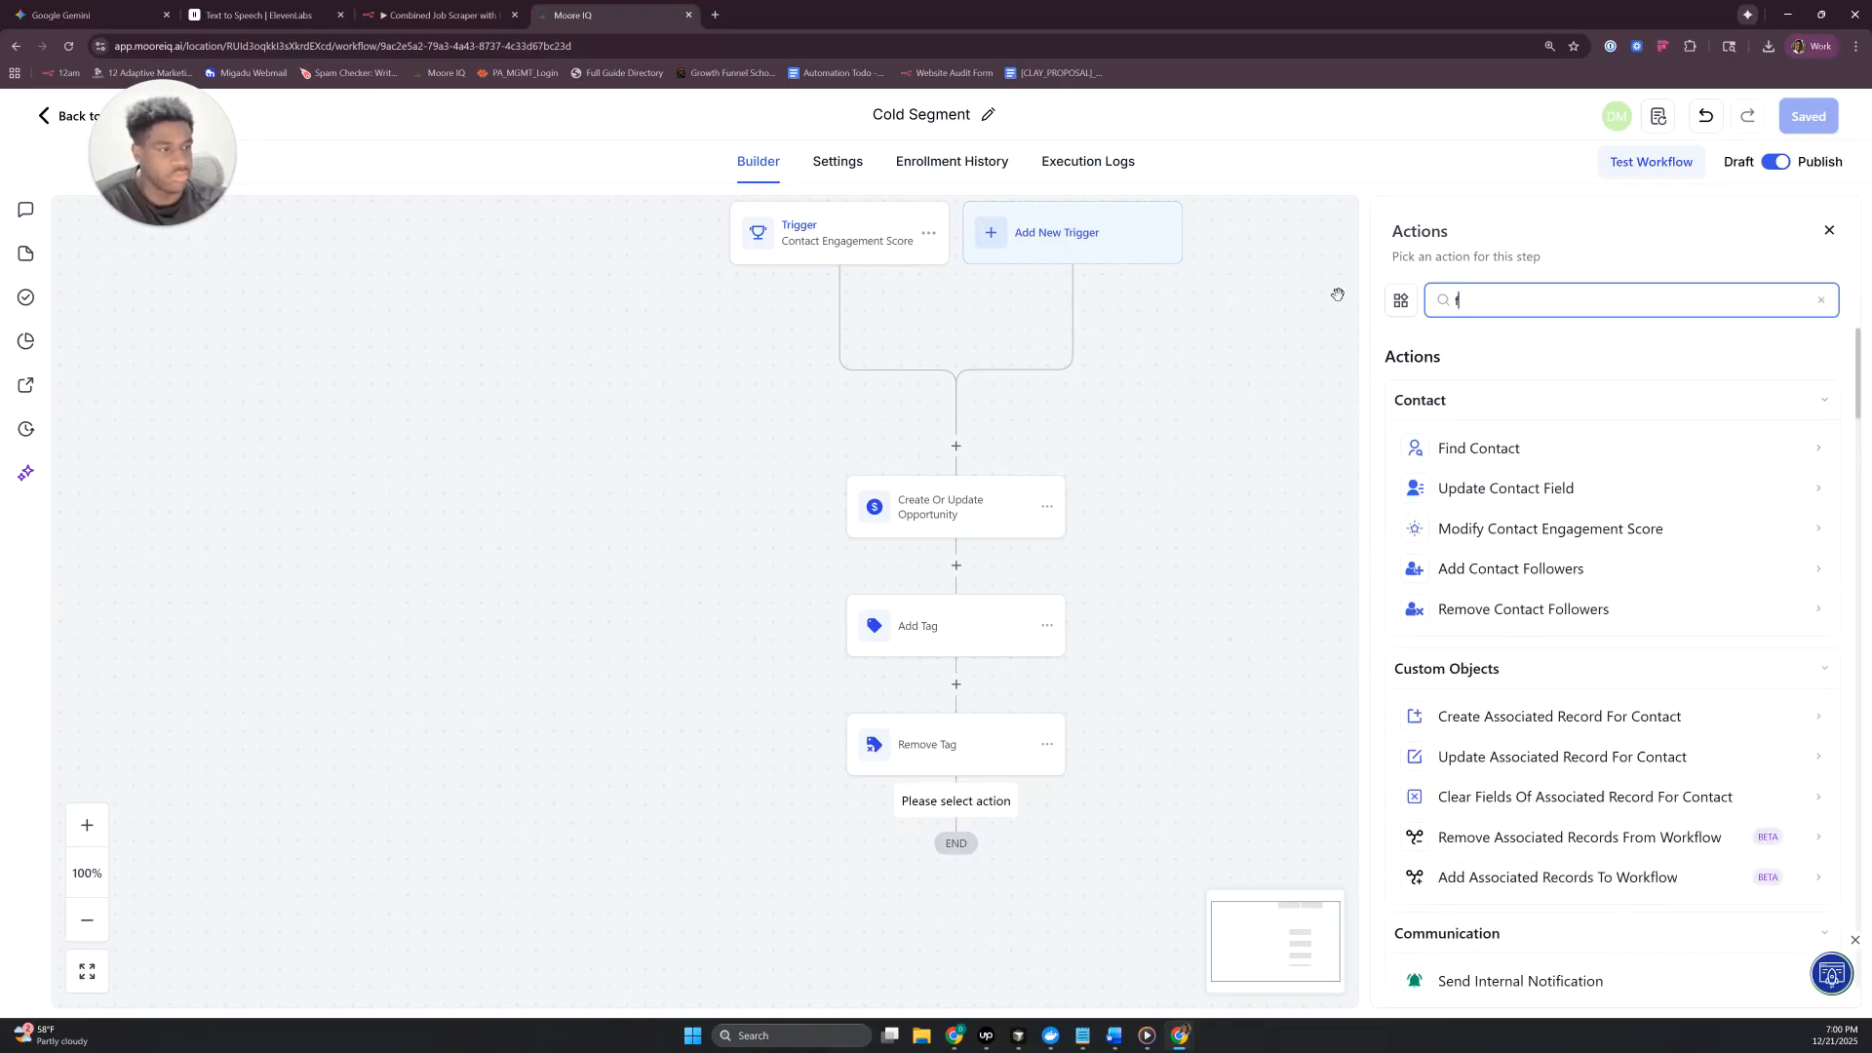
pyautogui.press('BackSpace')
pyautogui.write('meta')
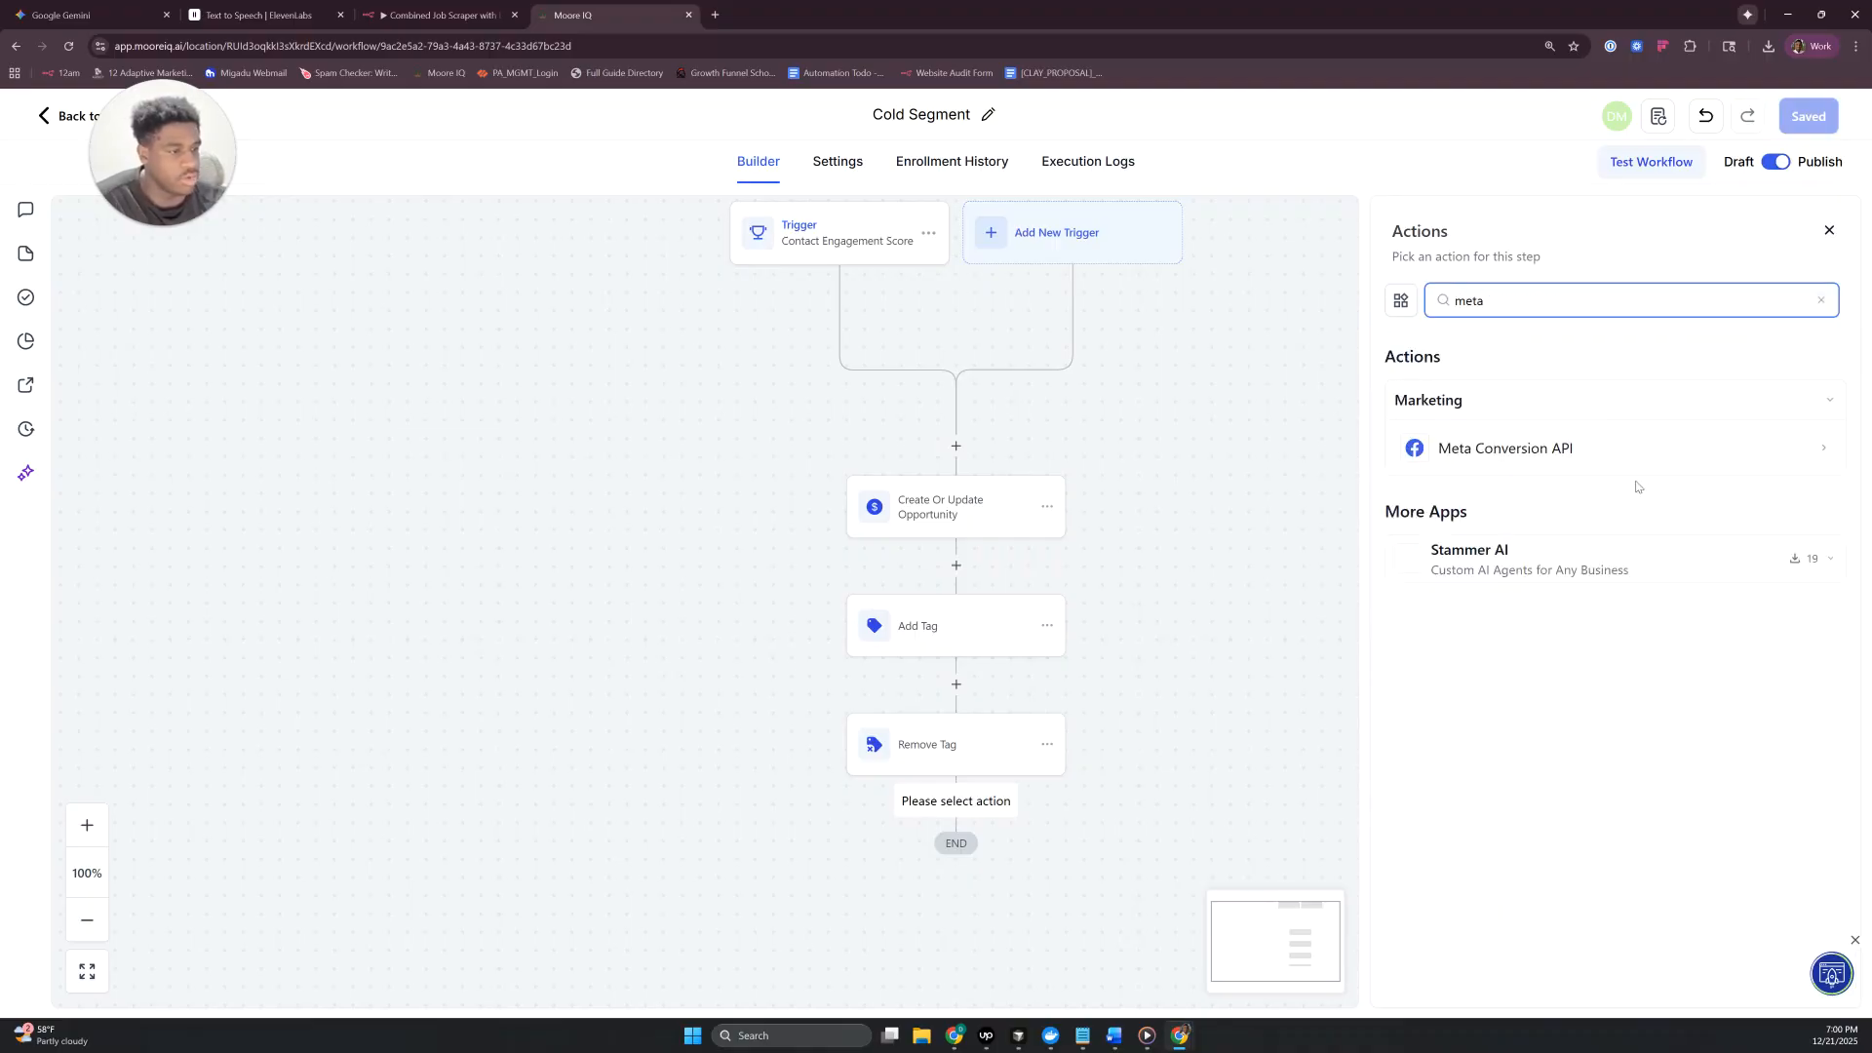
pyautogui.click(1804, 448)
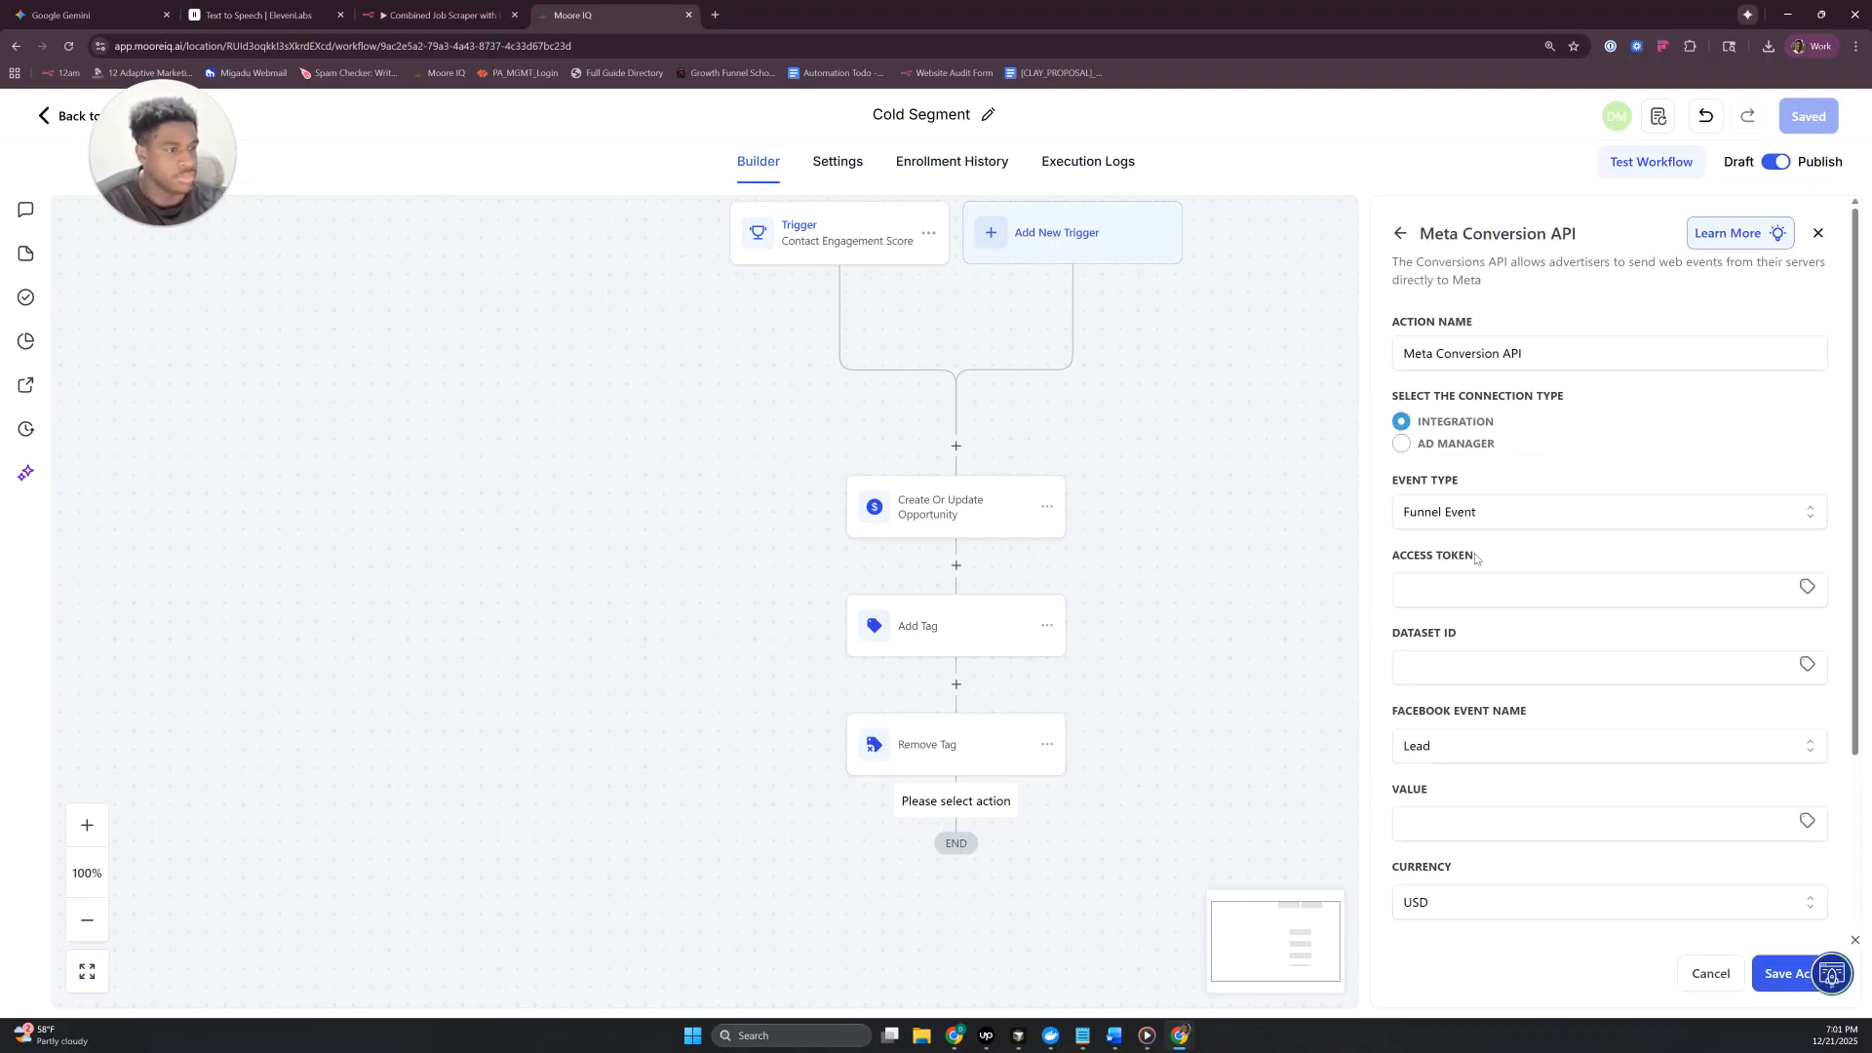
pyautogui.scroll(-3, 1469, 512)
pyautogui.scroll(2, 1493, 561)
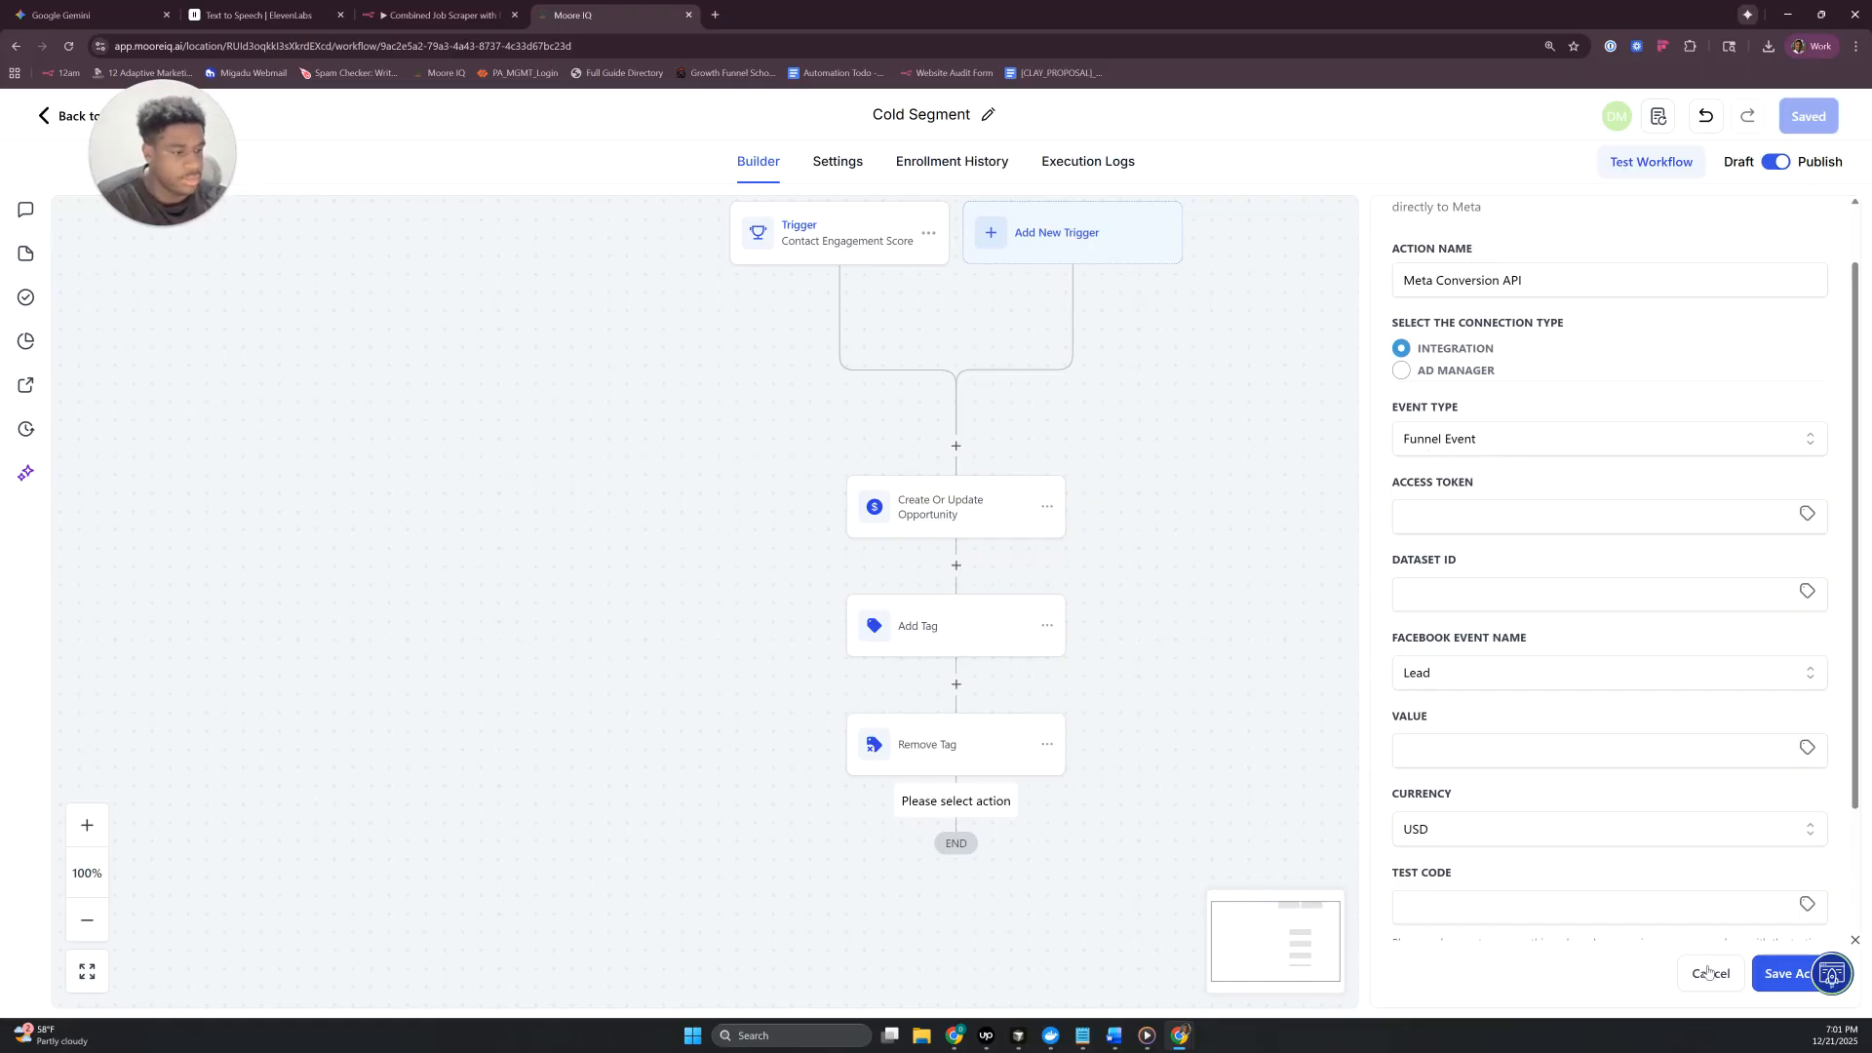
pyautogui.click(1711, 973)
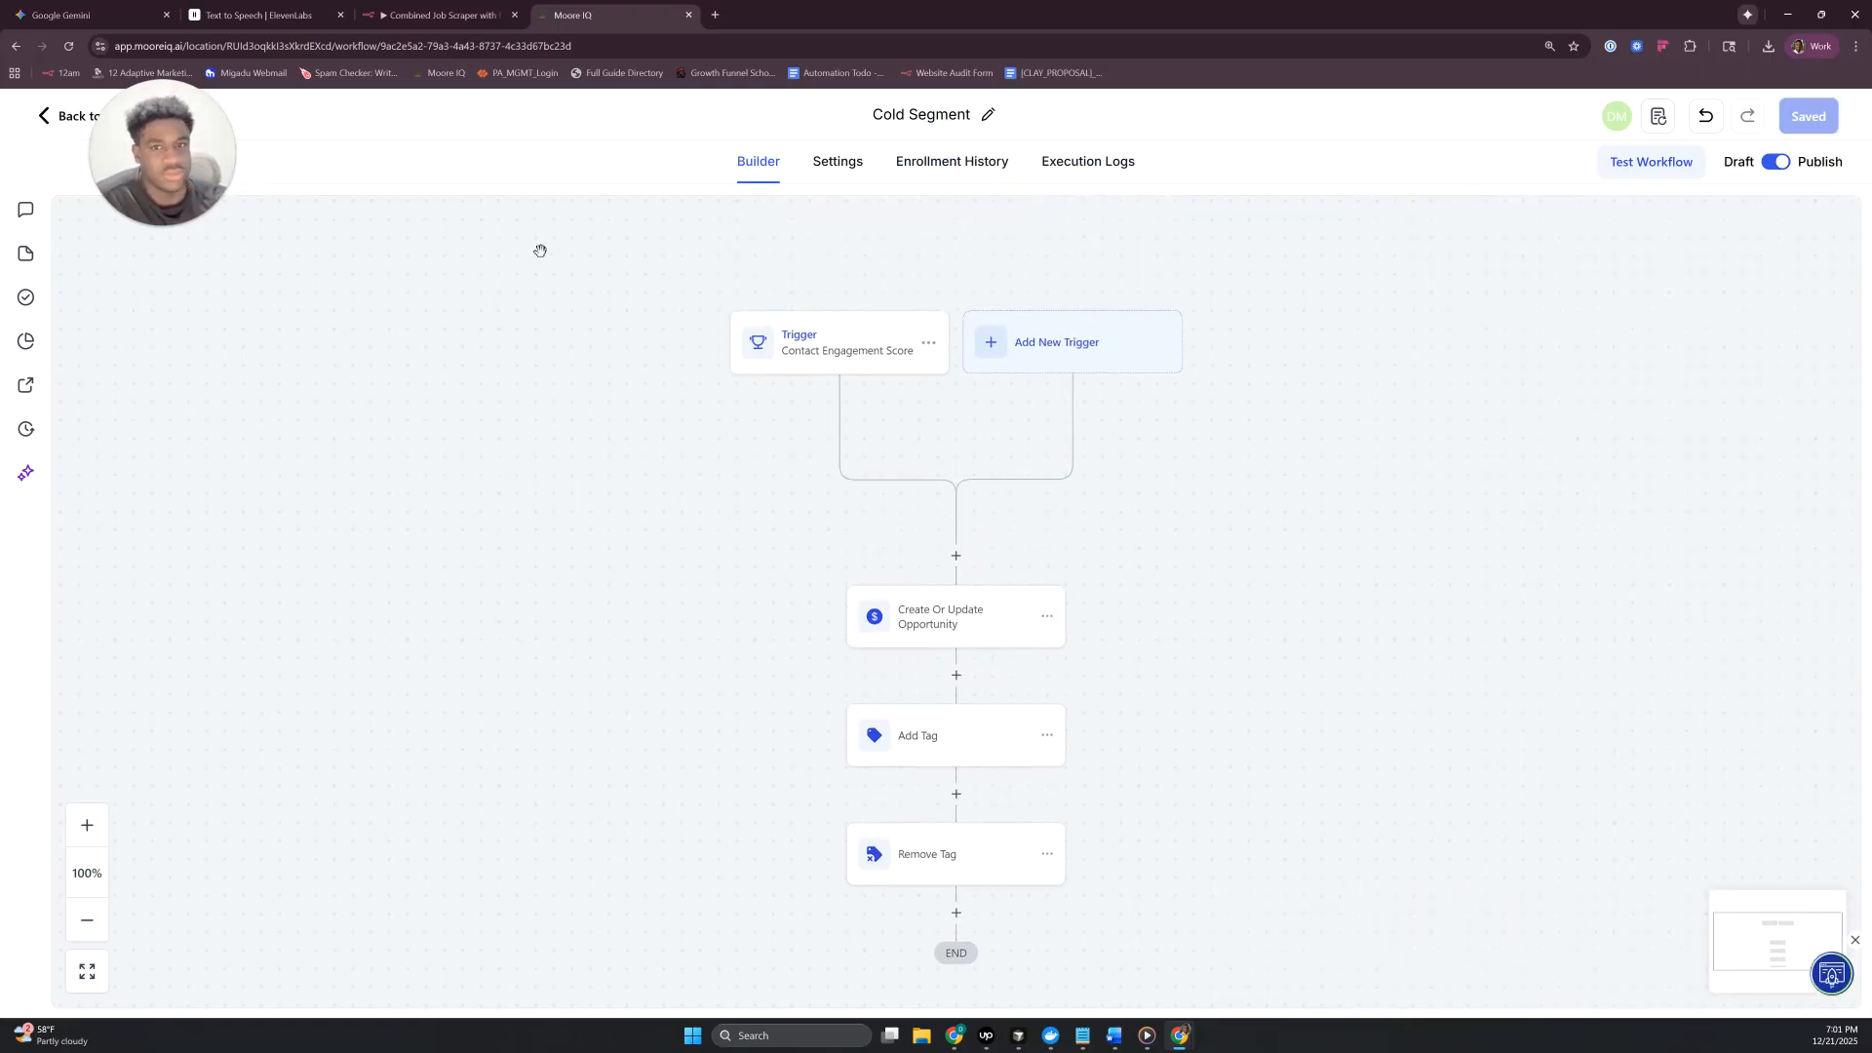
# - Return to the workflow list and duplicate the Cold Segment workflow as "Warm Segment"
pyautogui.click(63, 127)
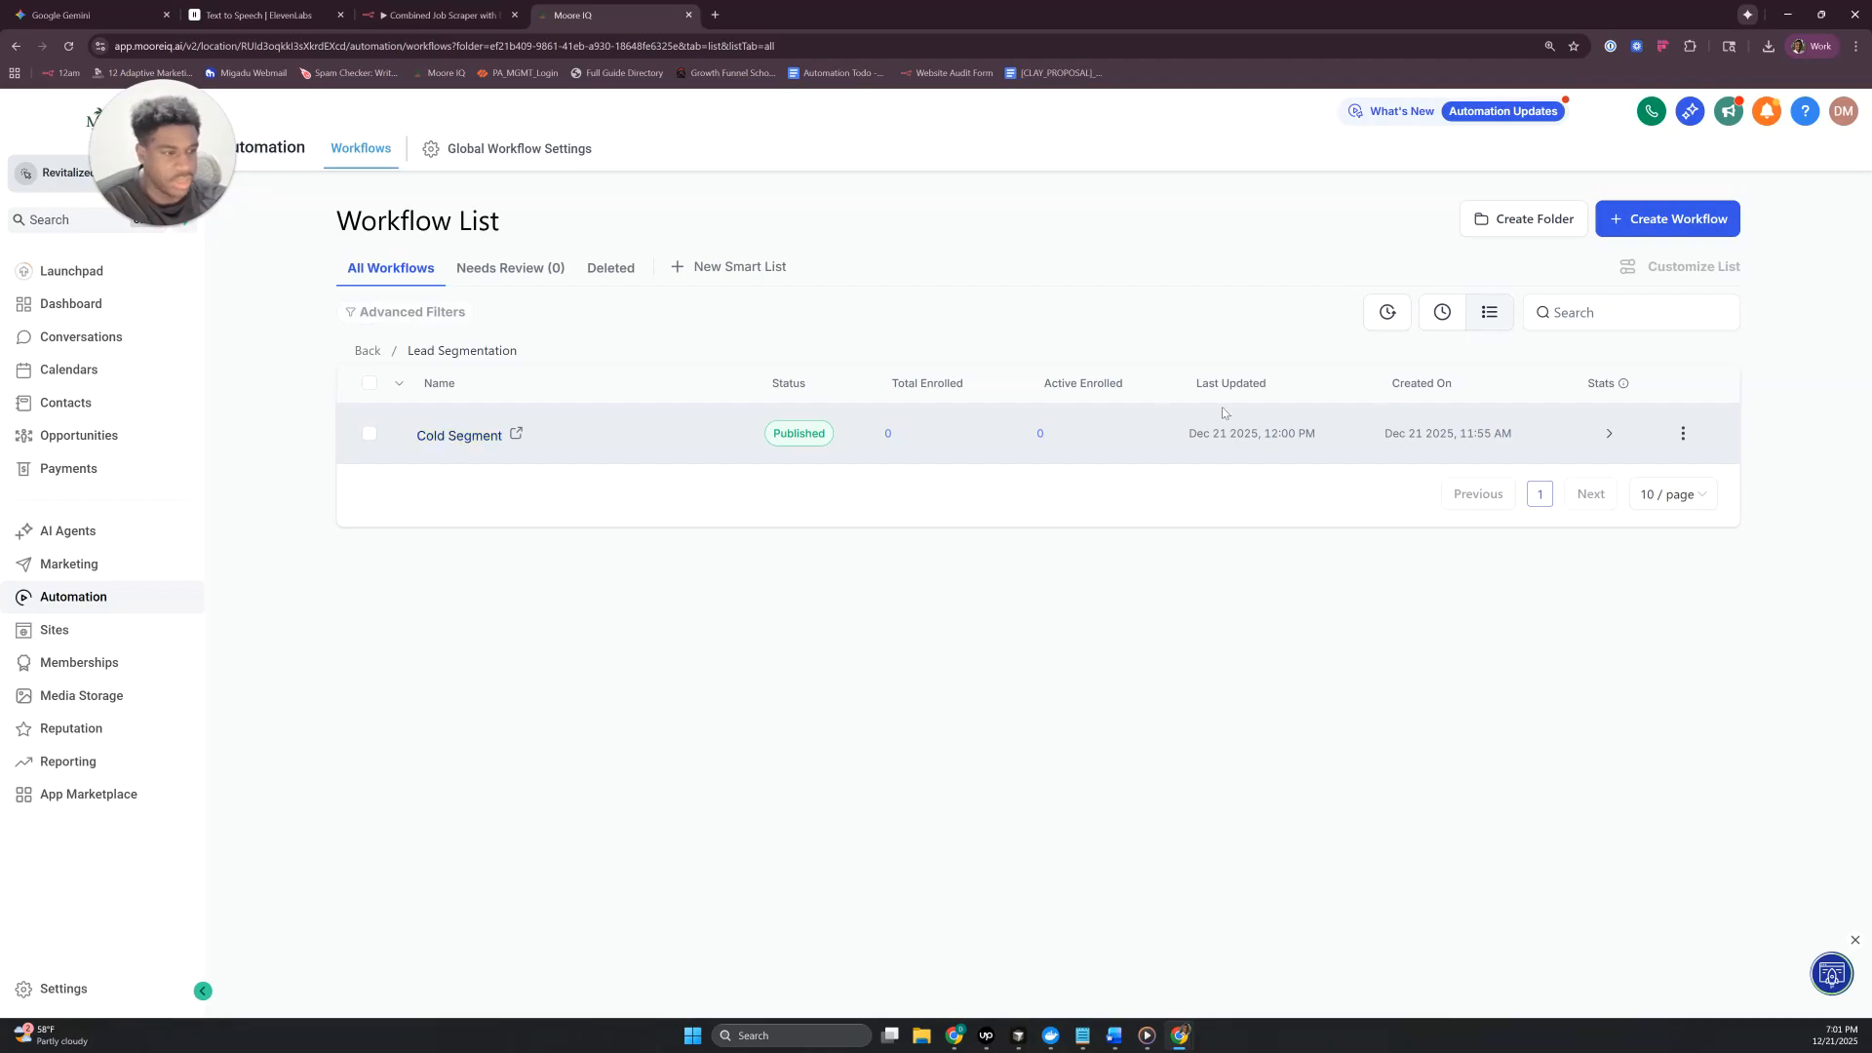
pyautogui.click(1683, 433)
pyautogui.click(1672, 629)
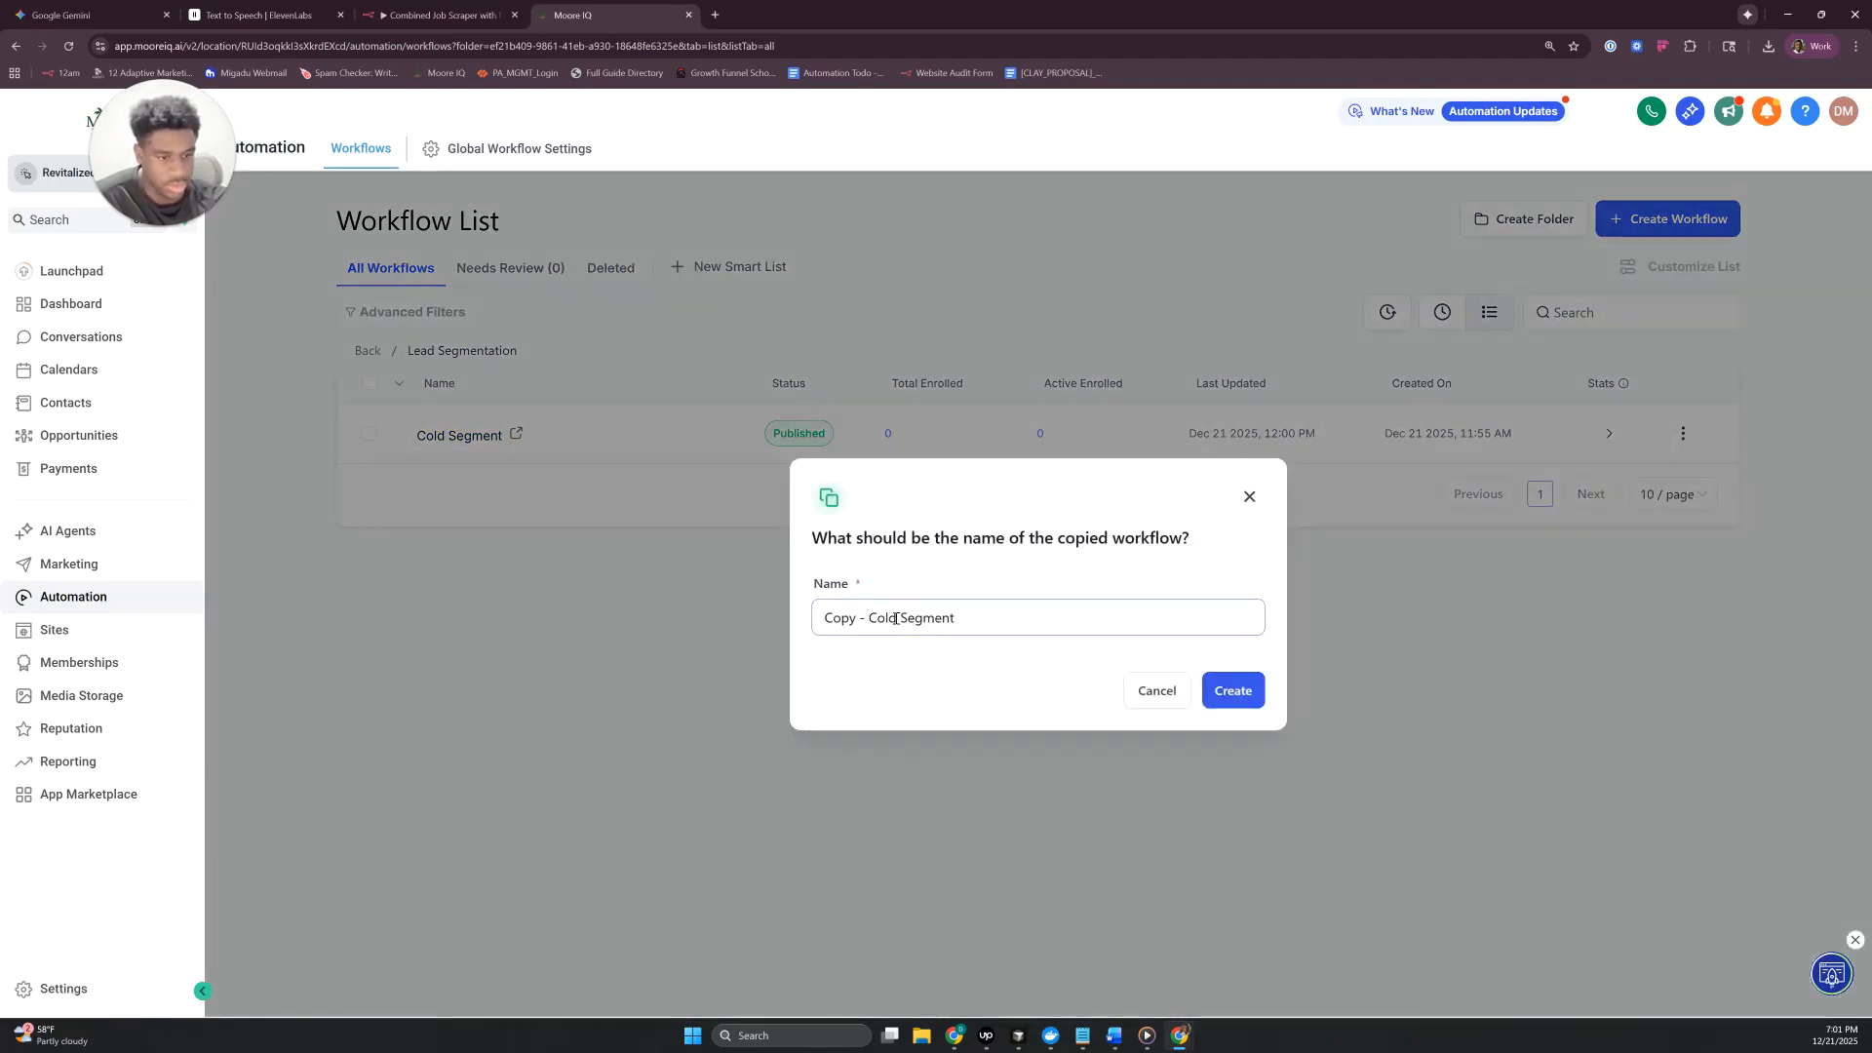
pyautogui.moveTo(896, 618); pyautogui.dragTo(689, 611)
pyautogui.write('Warm')
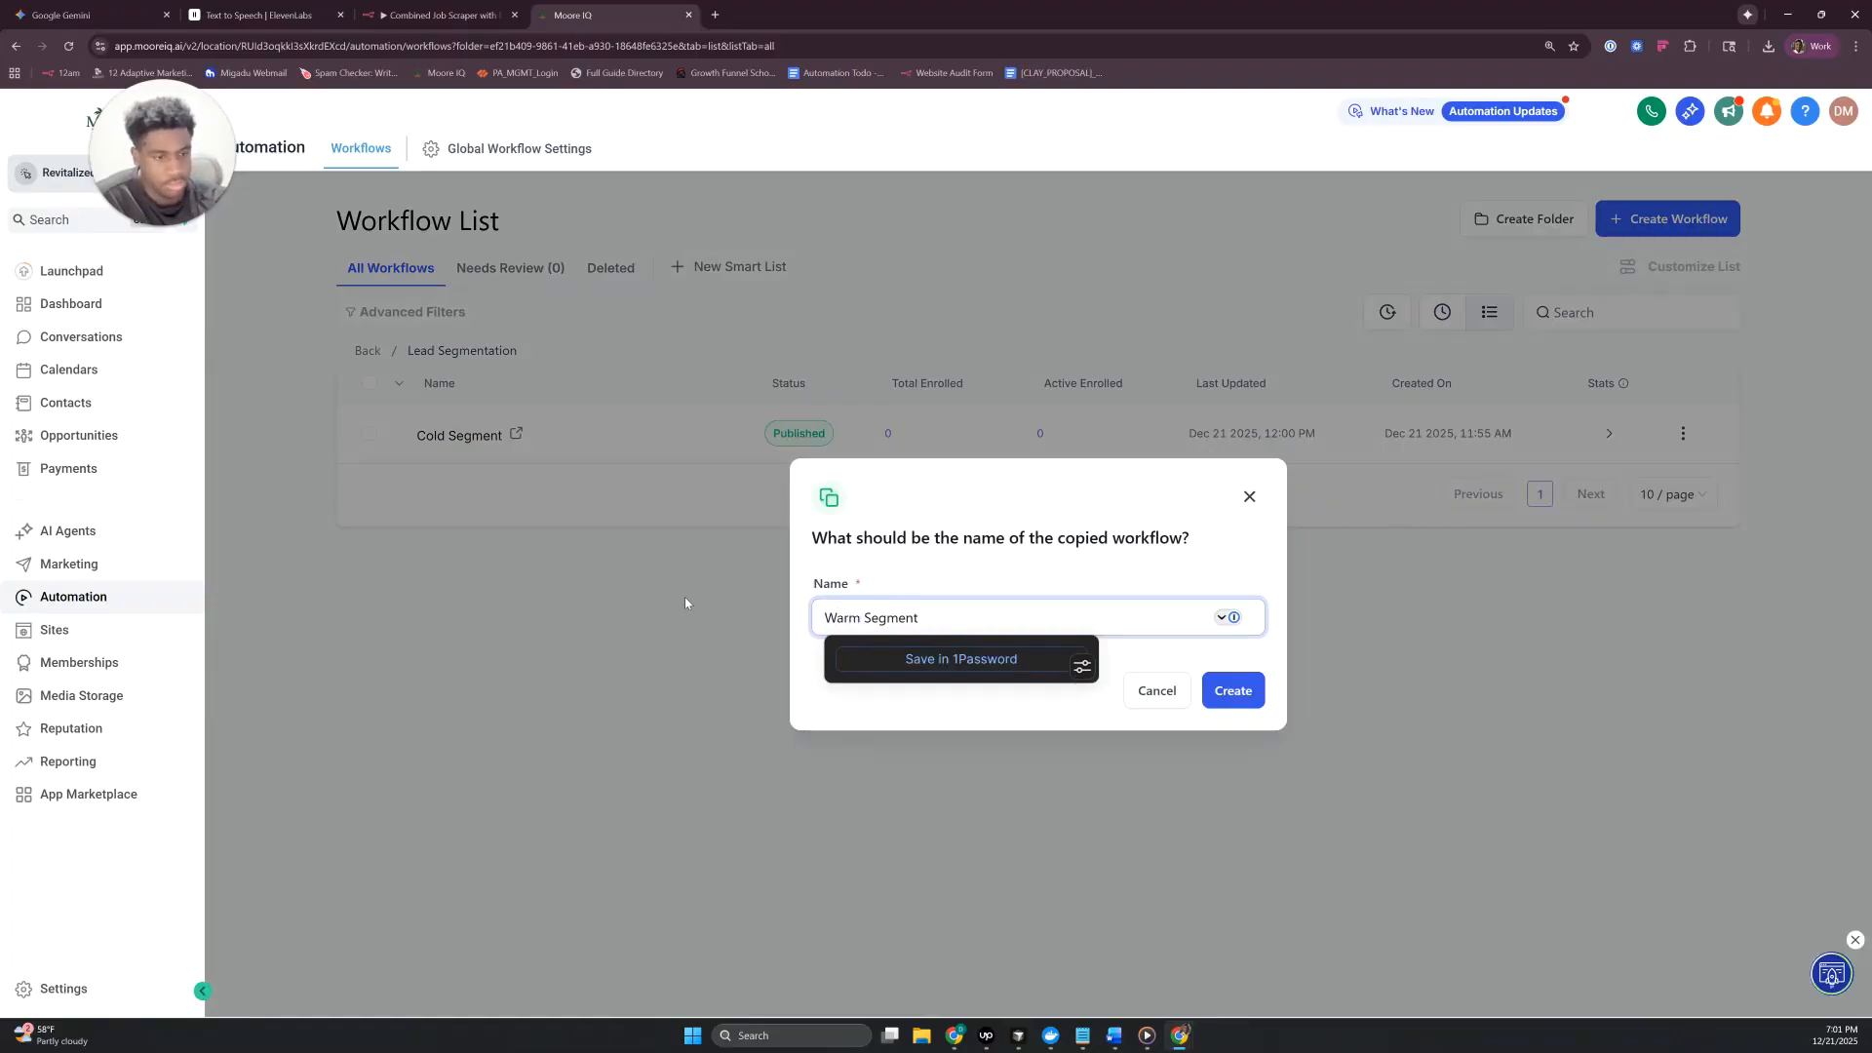
pyautogui.click(1209, 691)
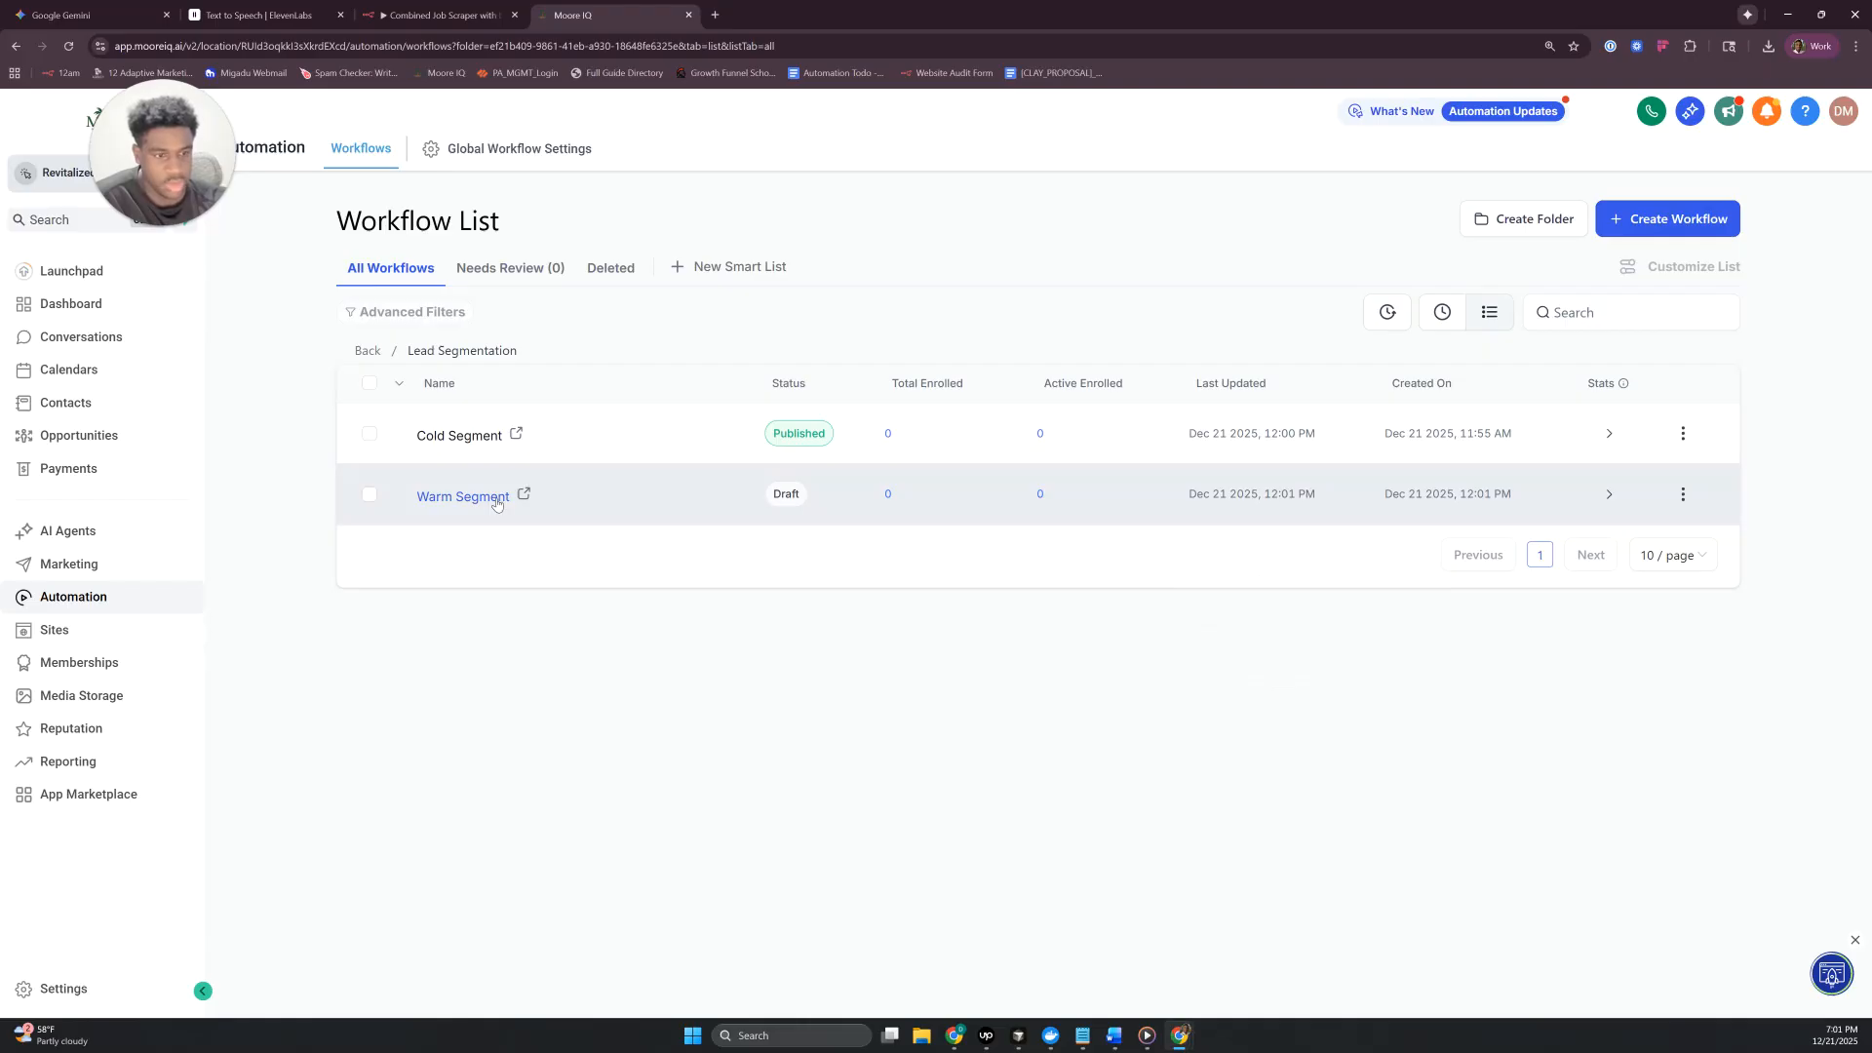
# - Open the Warm Segment workflow, set its engagement score trigger filter to between 10 and 19, and save the trigger
pyautogui.click(496, 501)
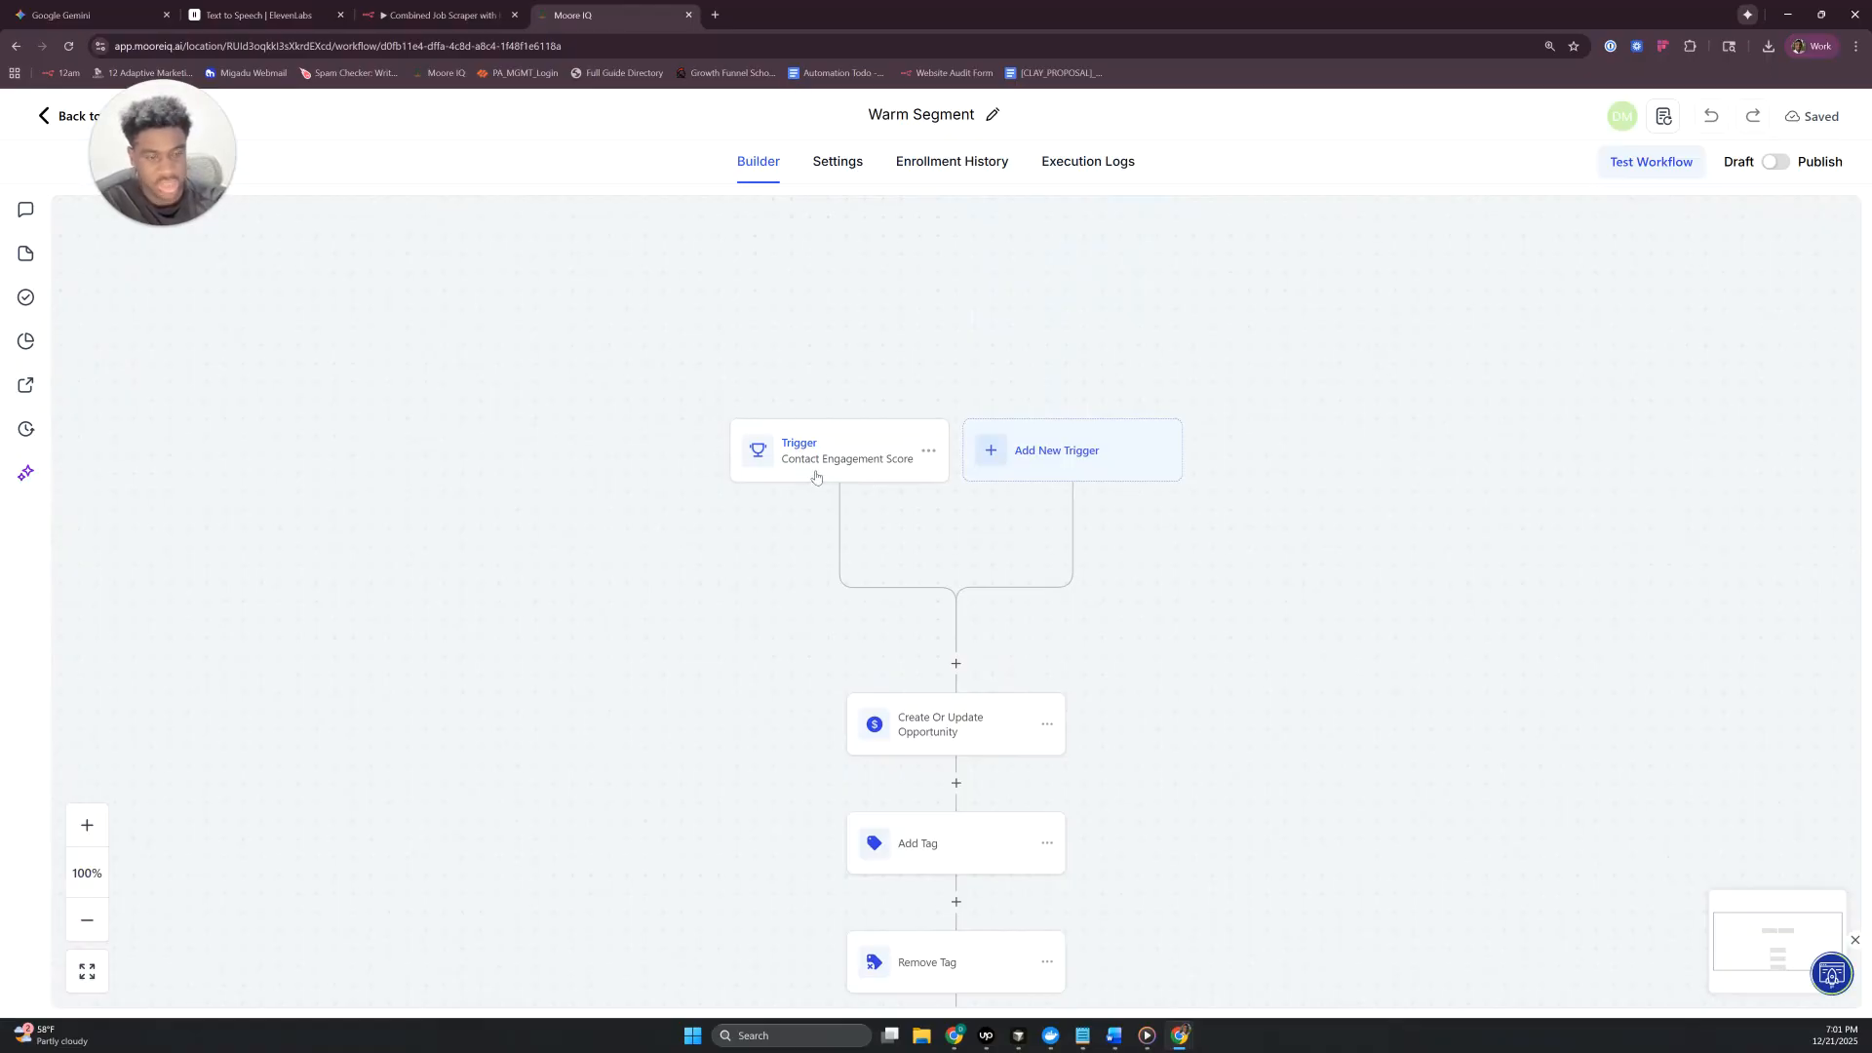
pyautogui.click(832, 465)
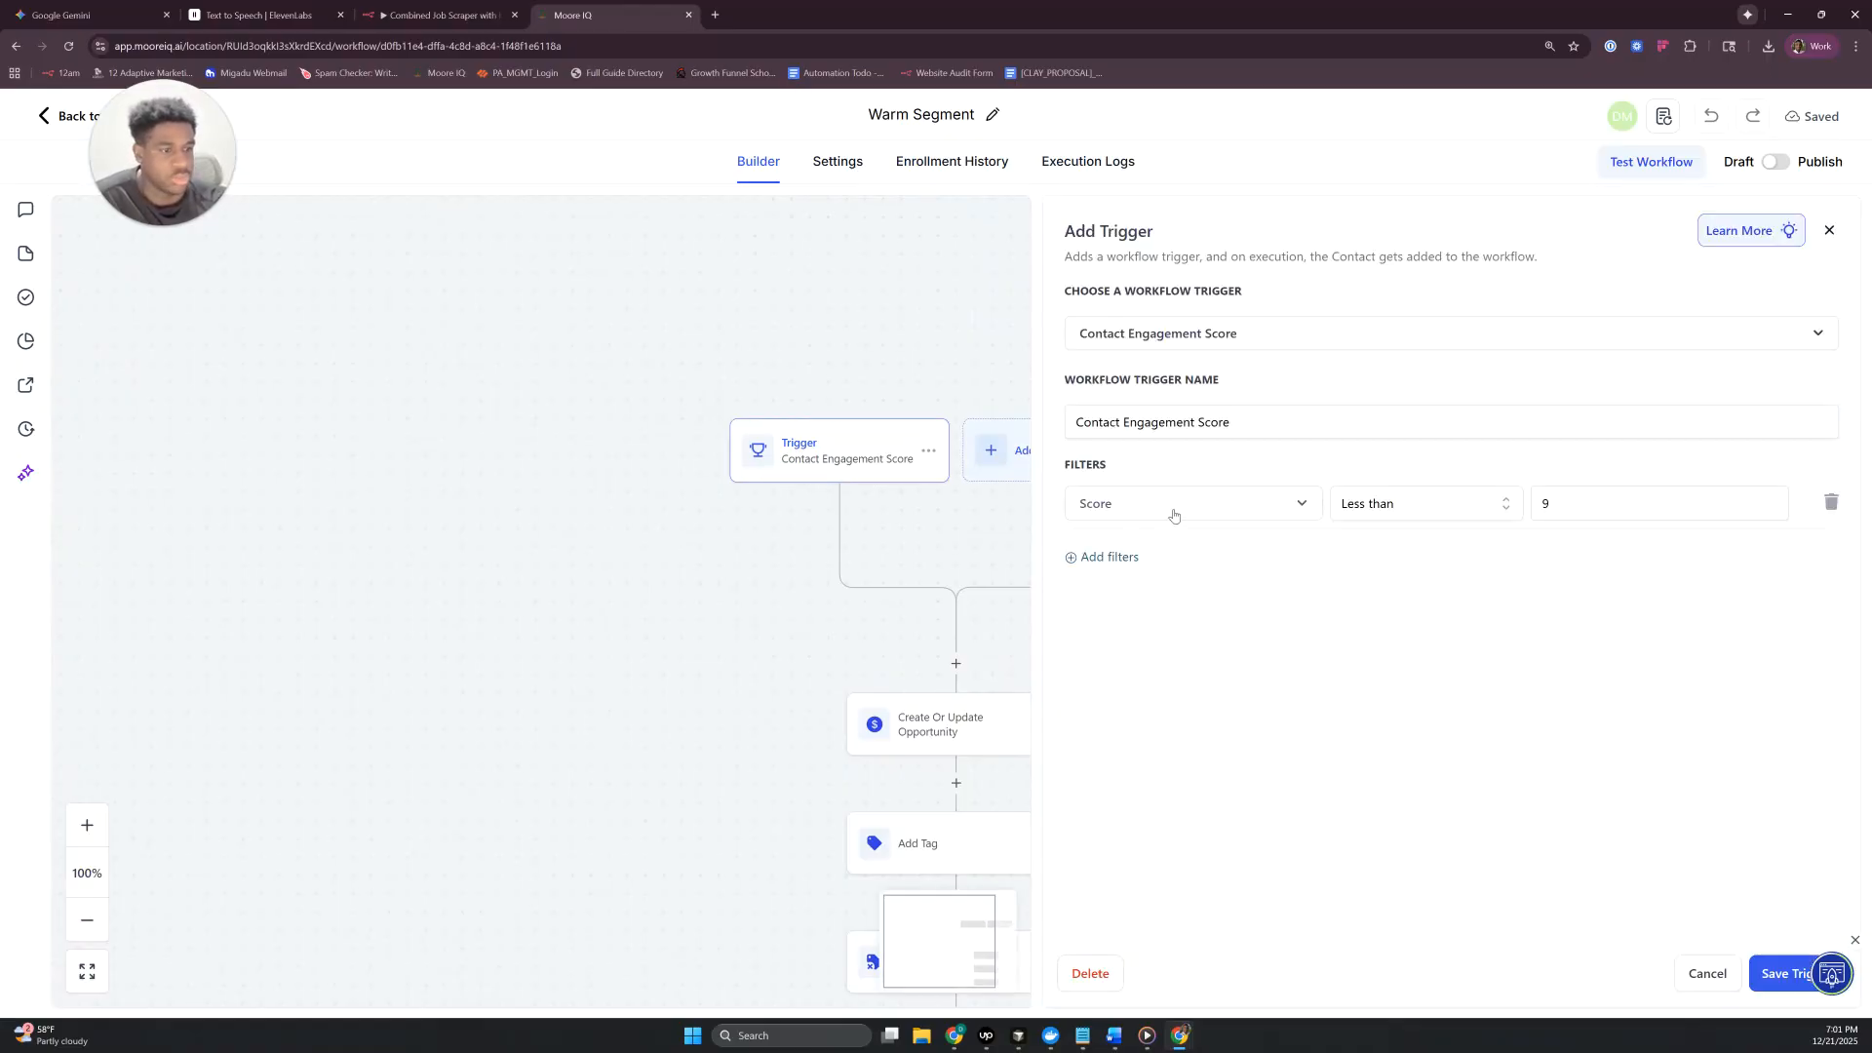
pyautogui.click(1385, 507)
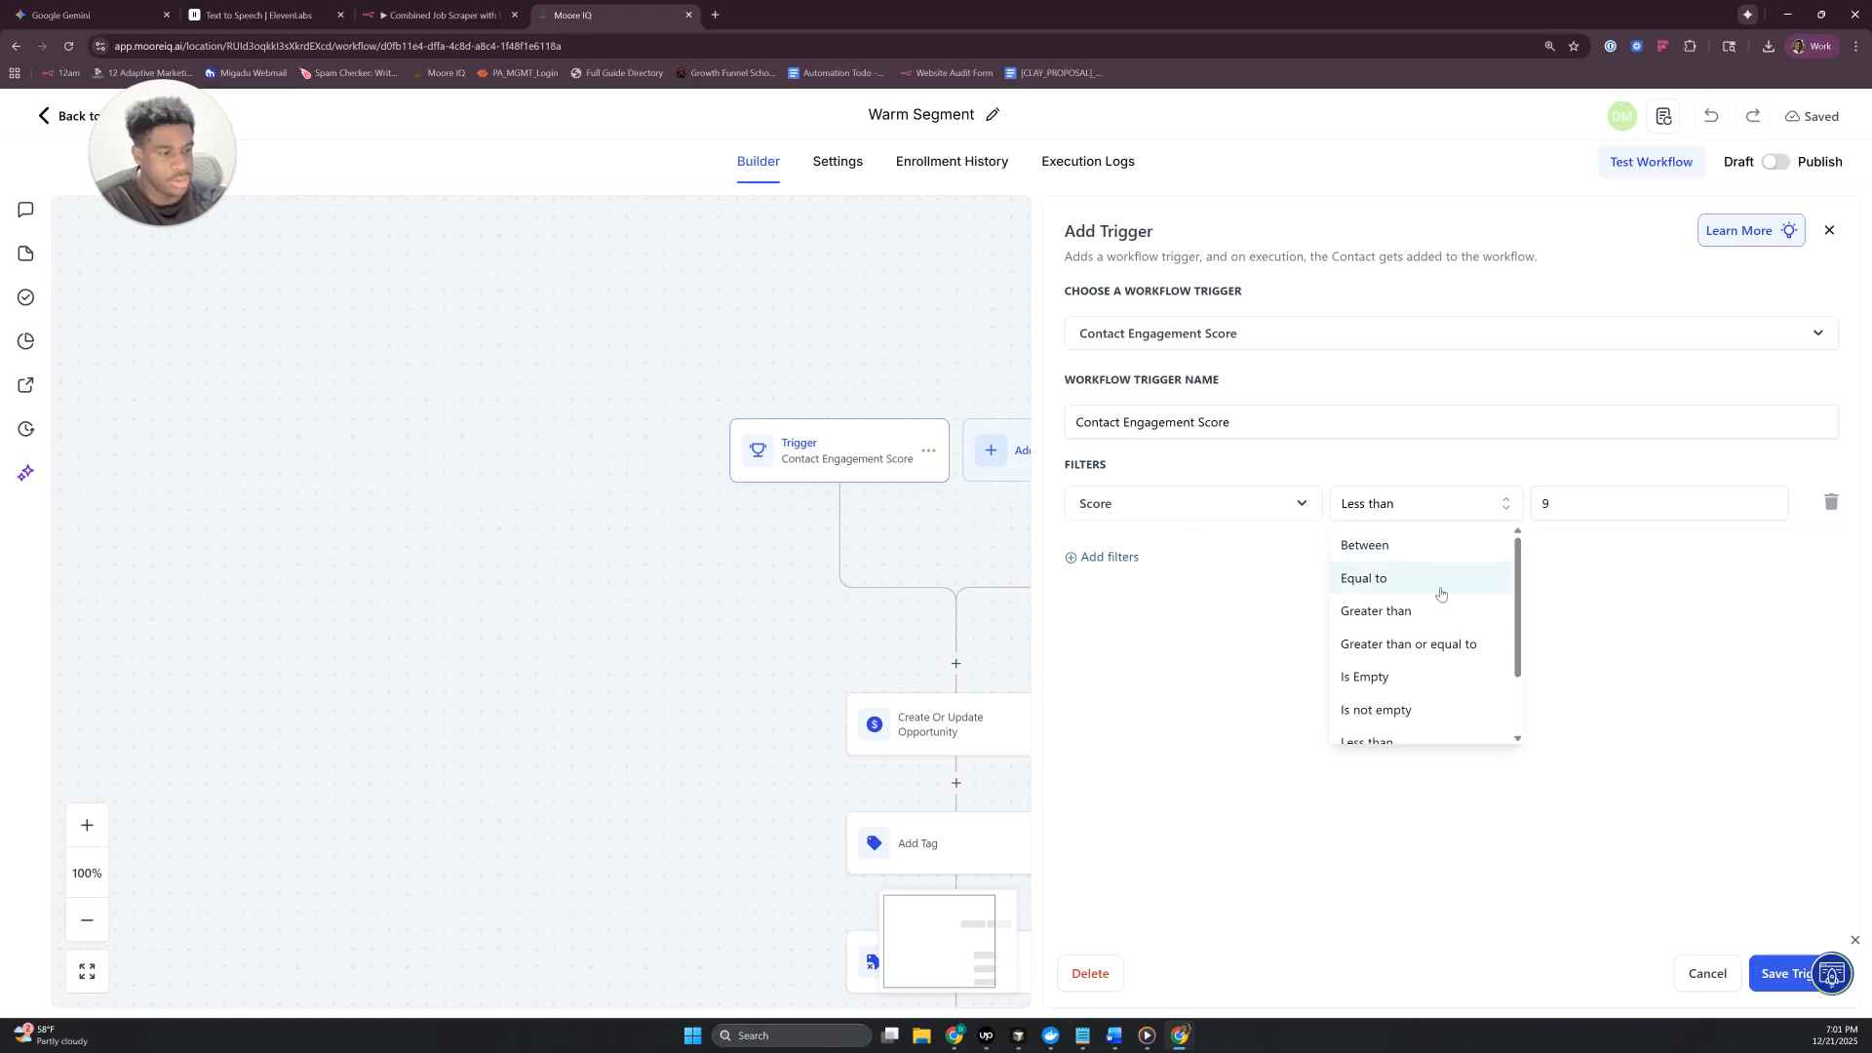
pyautogui.click(1408, 548)
pyautogui.click(1618, 495)
pyautogui.write('10')
pyautogui.click(1744, 494)
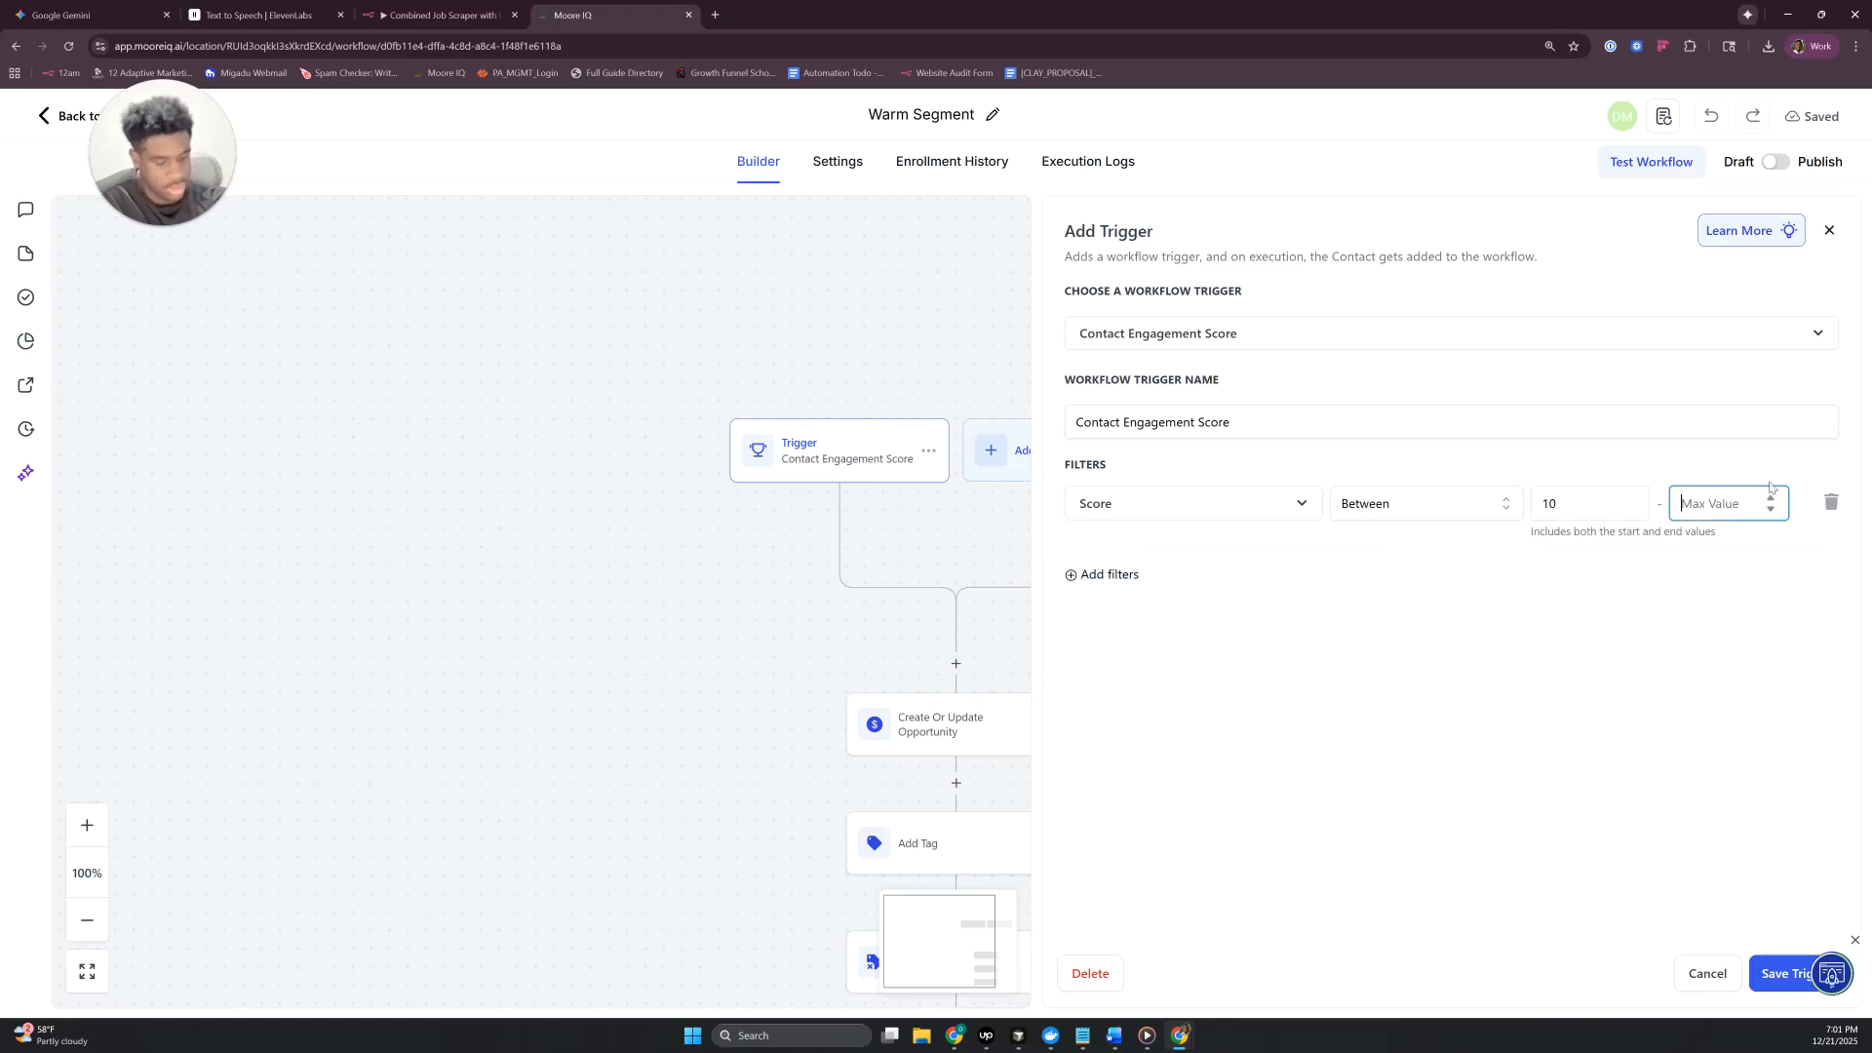
pyautogui.write('19')
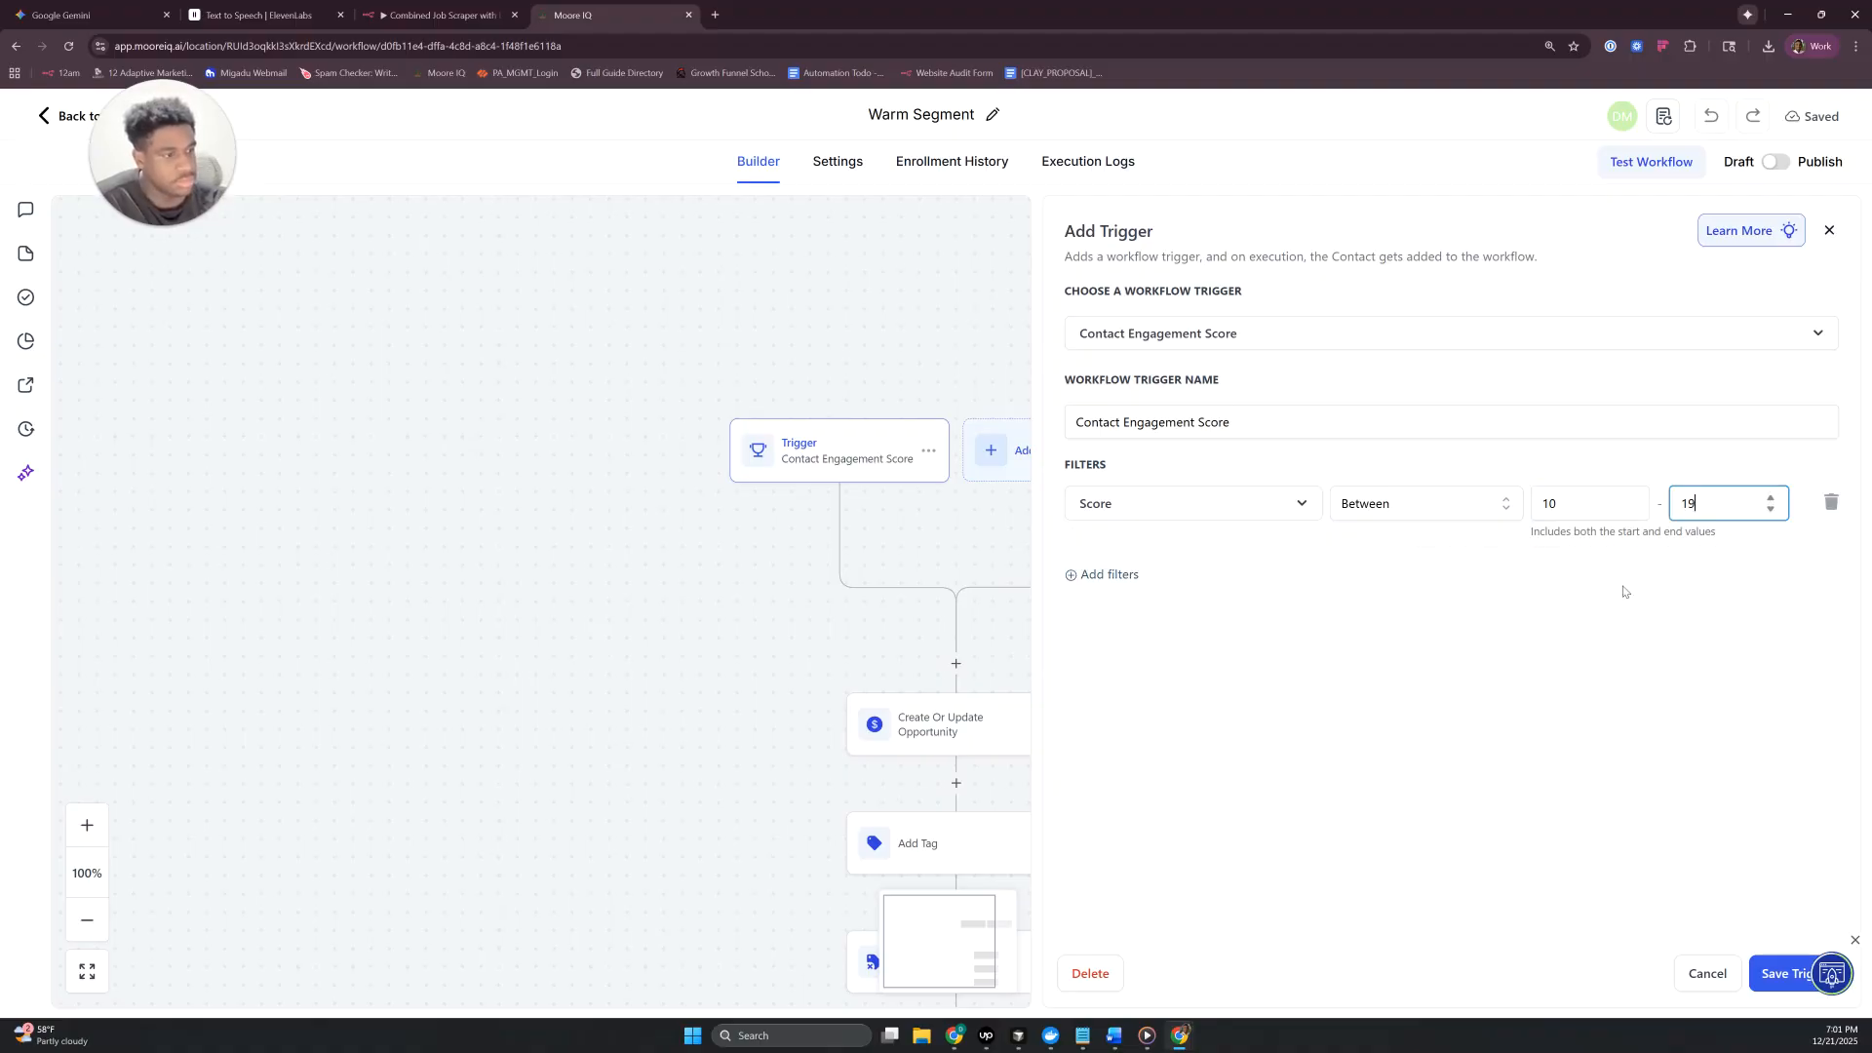
pyautogui.click(1784, 971)
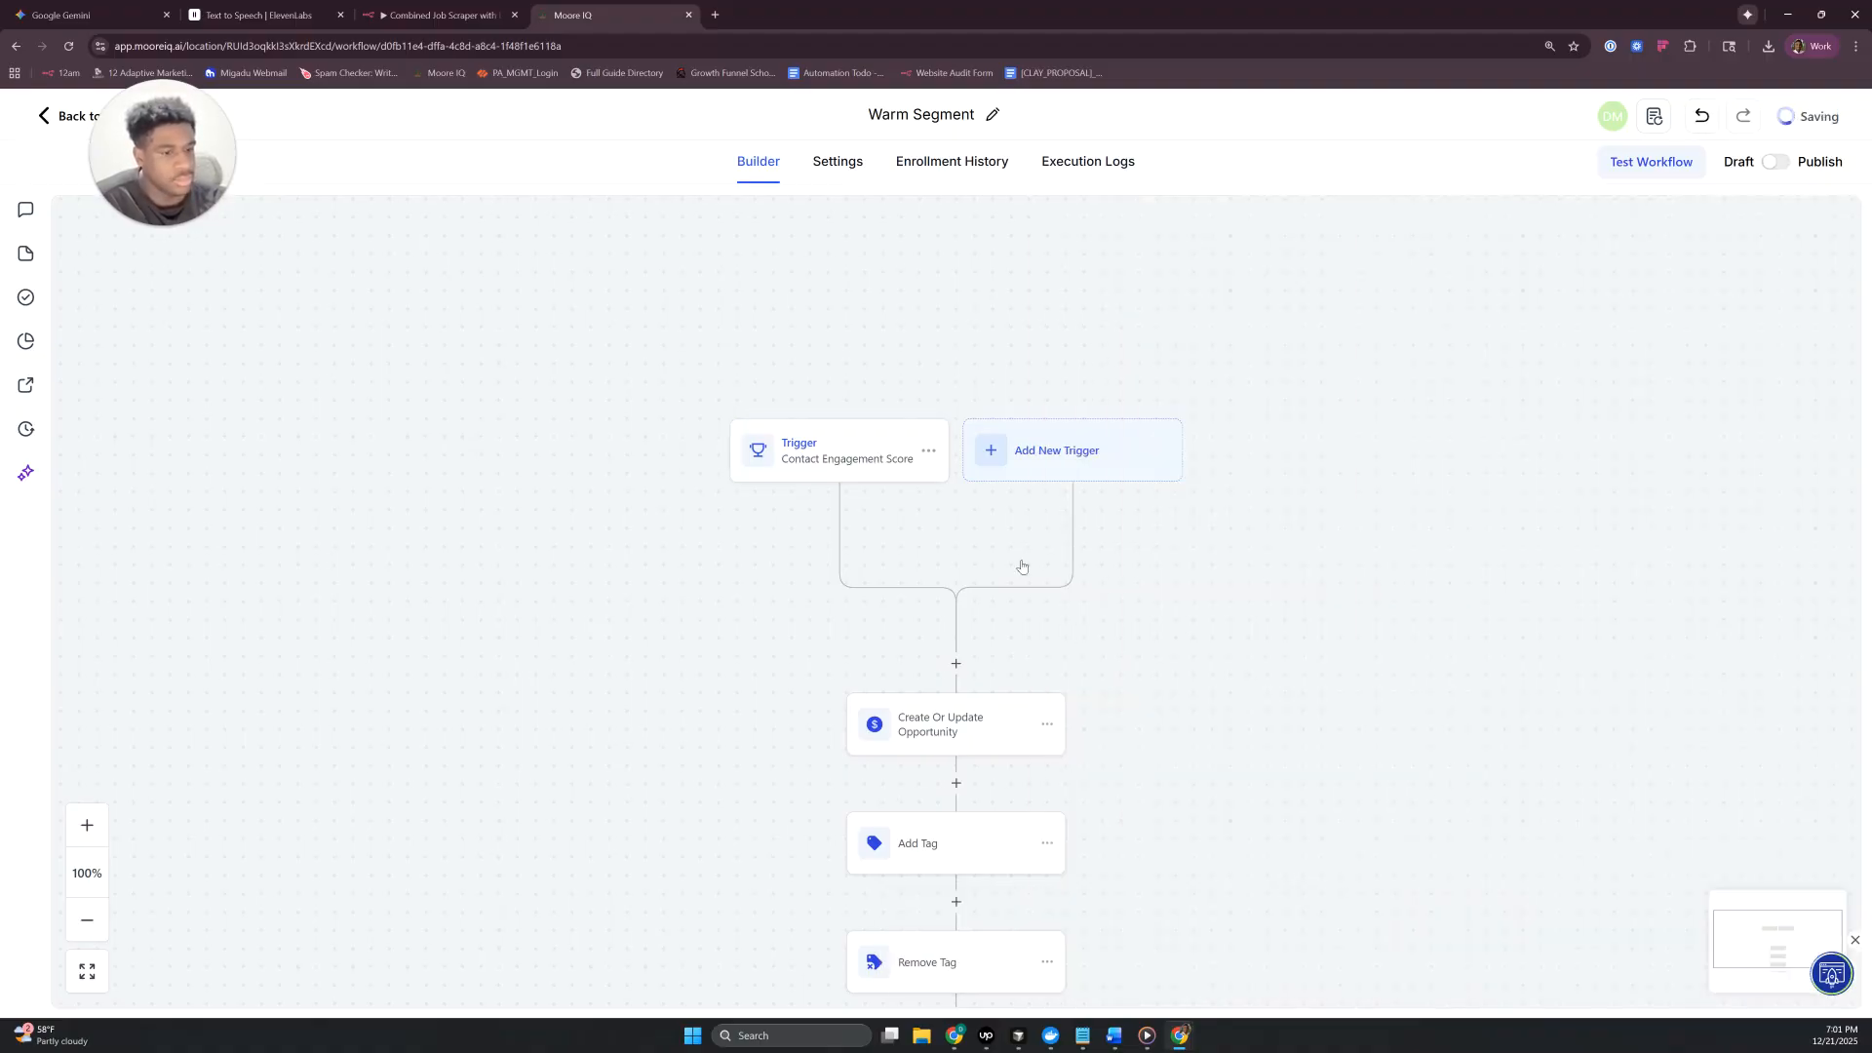
# - Set the pipeline stage of the Create Or Update Opportunity action to Warm Segment and save the action
pyautogui.scroll(-3, 1022, 566)
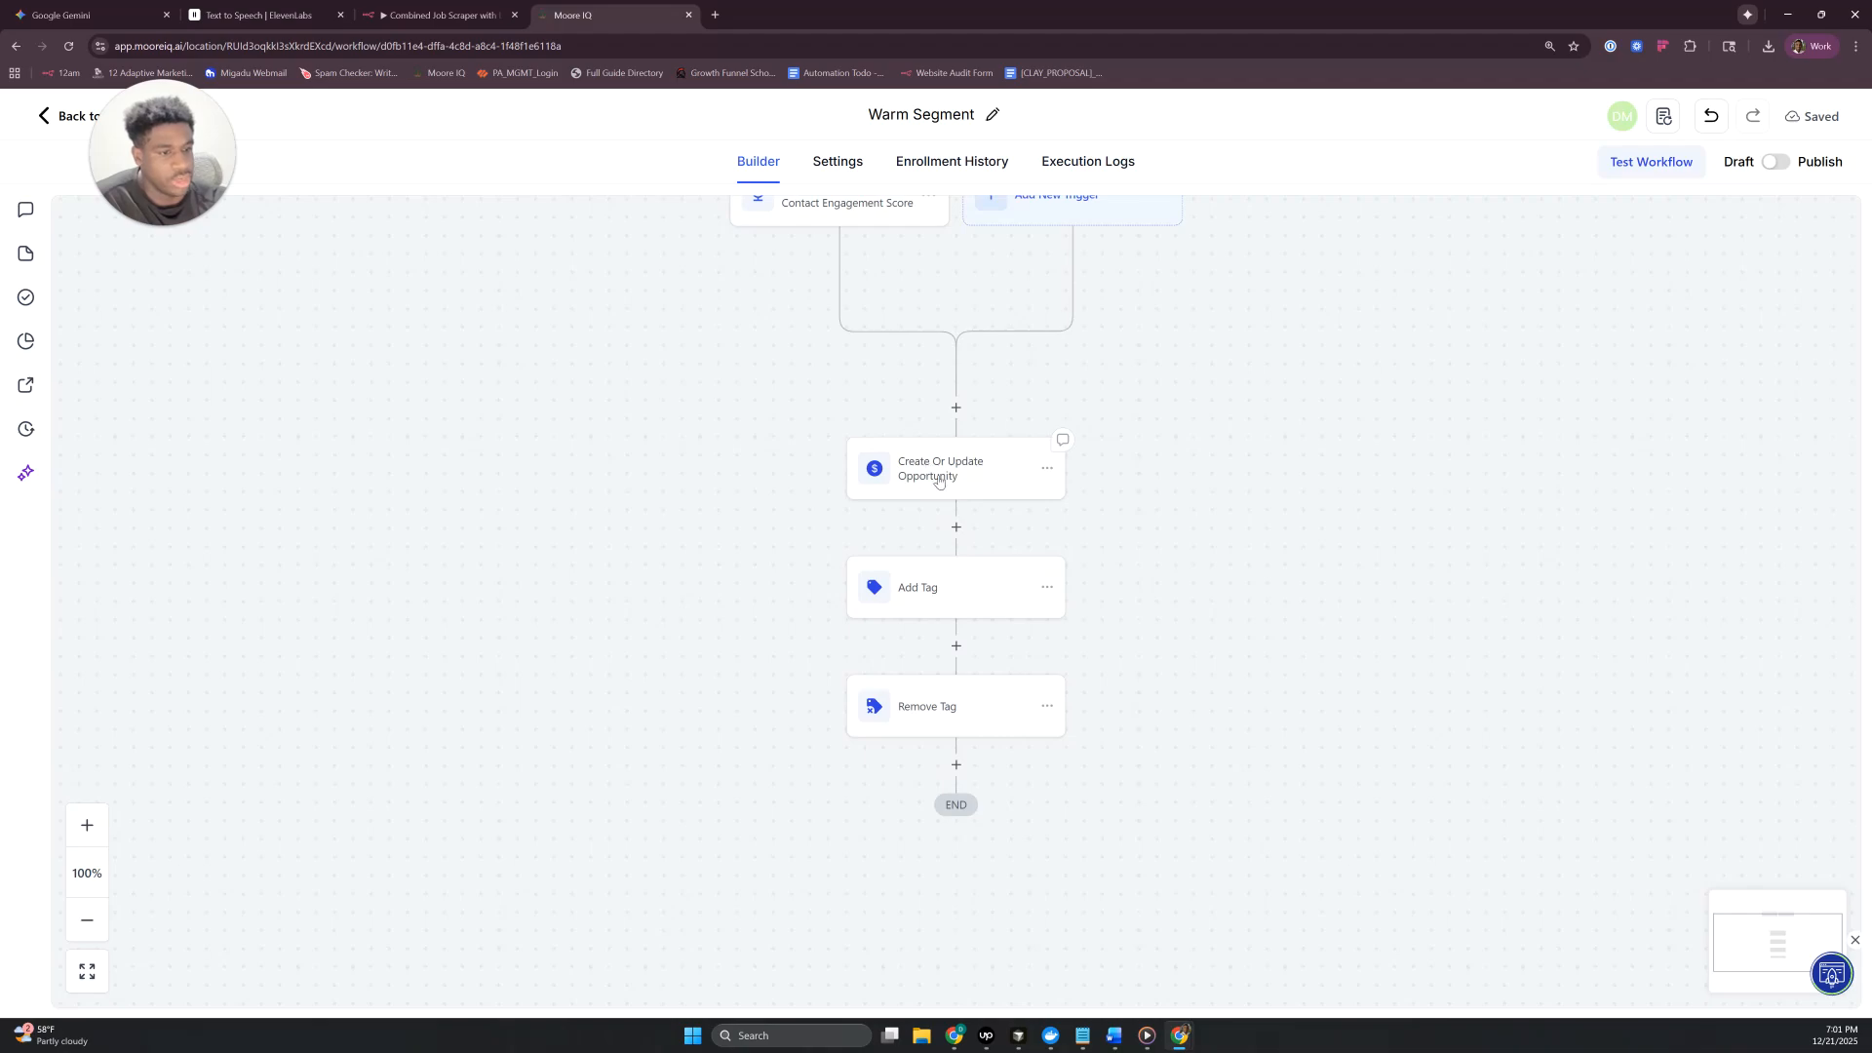
pyautogui.click(939, 480)
pyautogui.scroll(-1, 1077, 417)
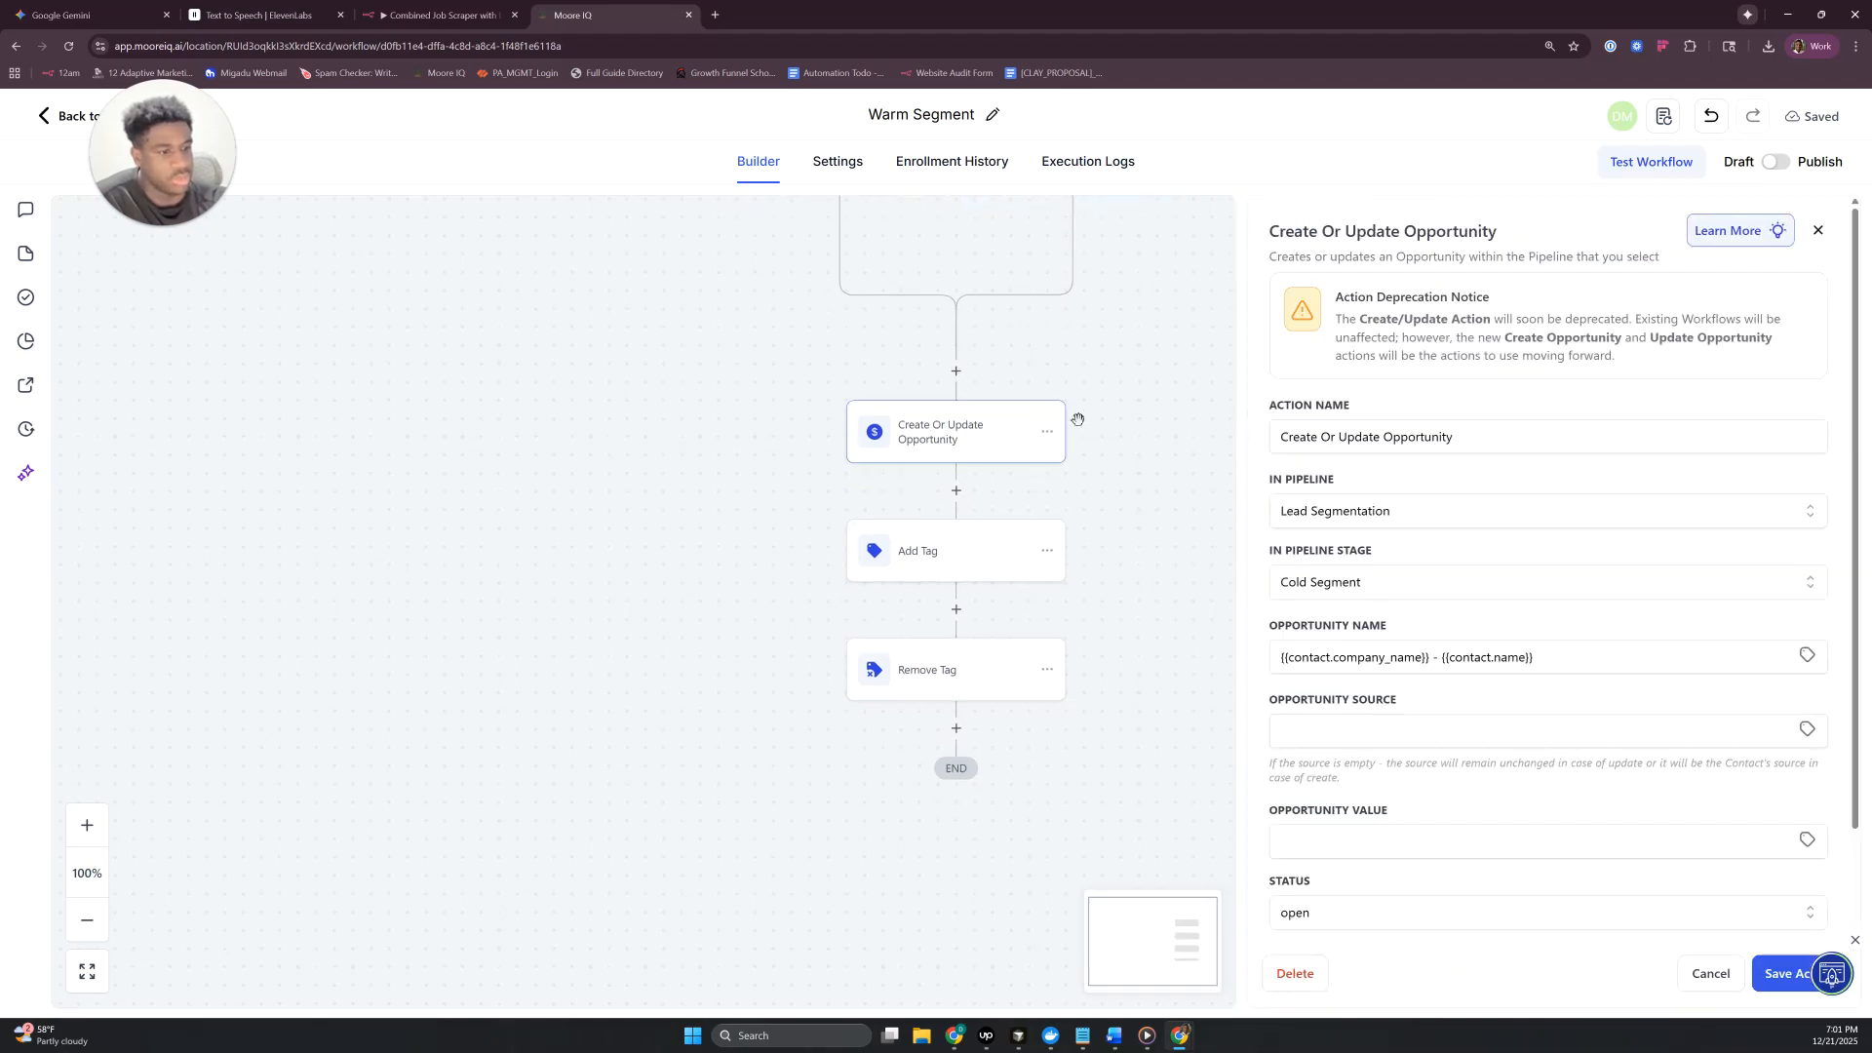
pyautogui.click(1331, 585)
pyautogui.click(1322, 702)
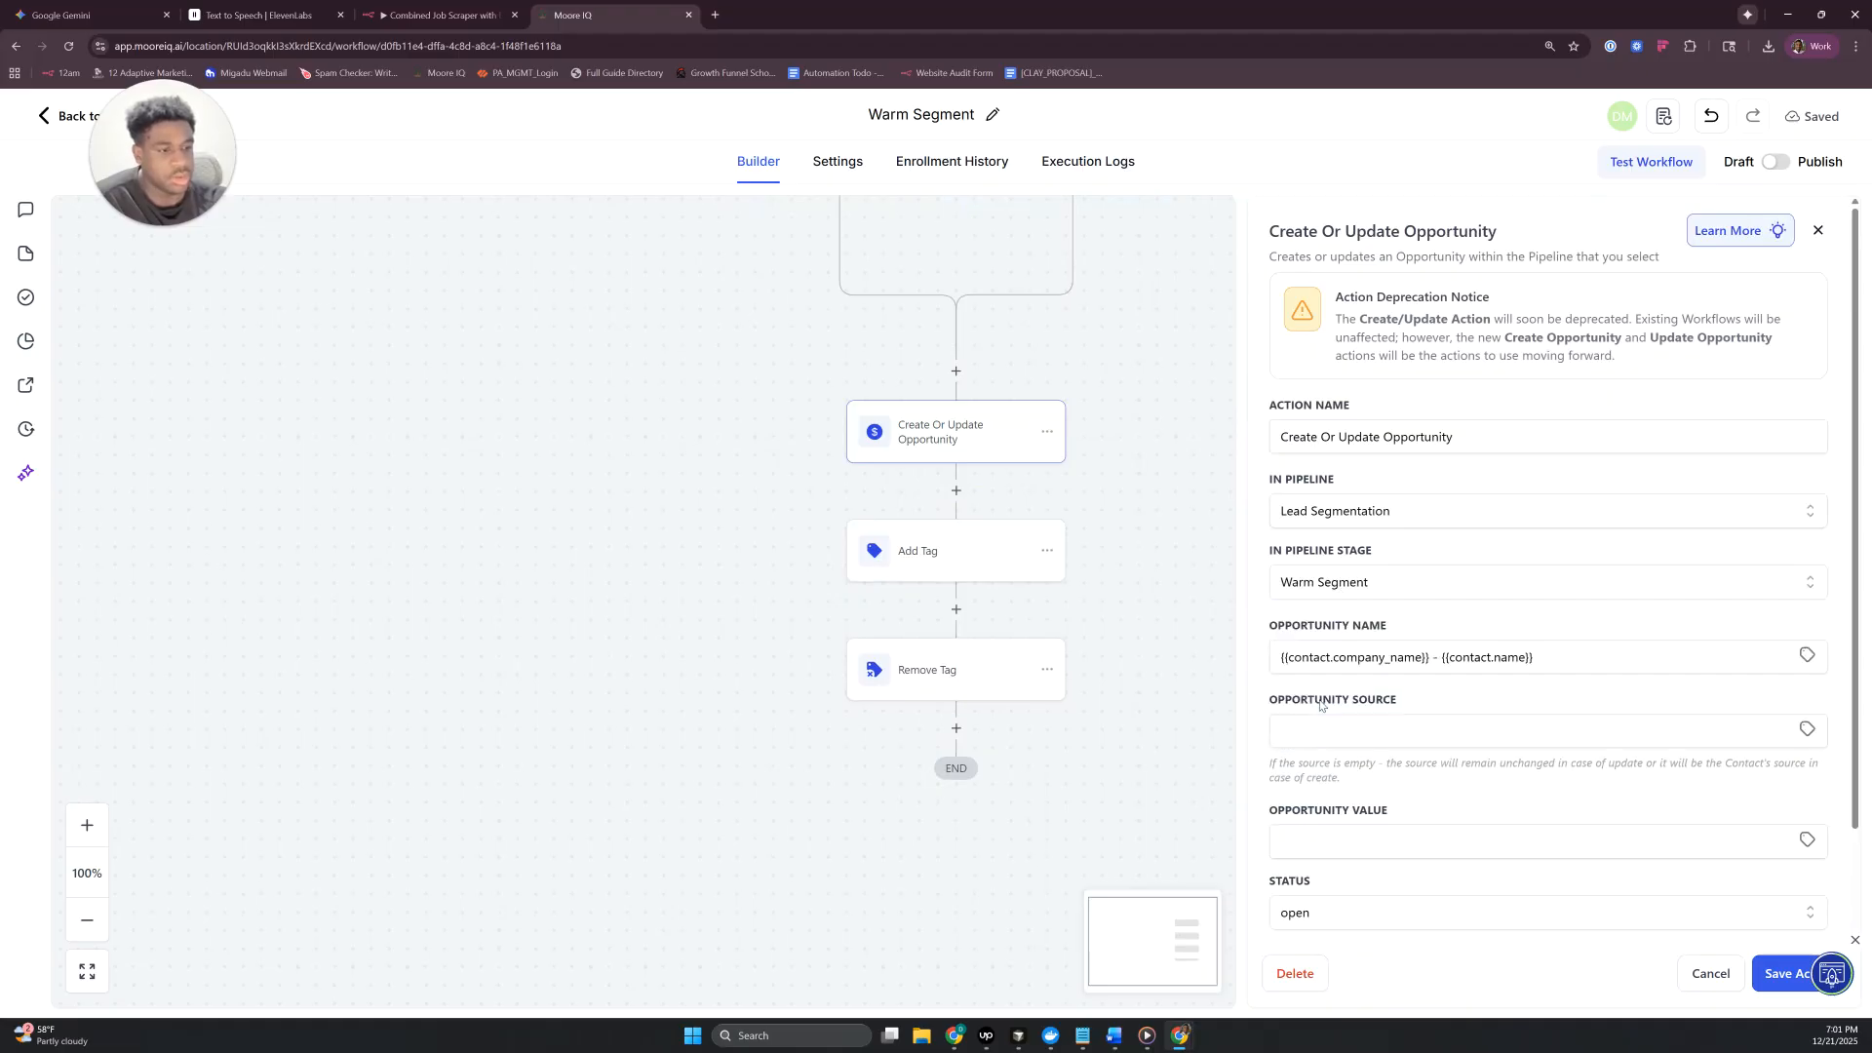
pyautogui.scroll(-1, 1602, 827)
pyautogui.click(1789, 974)
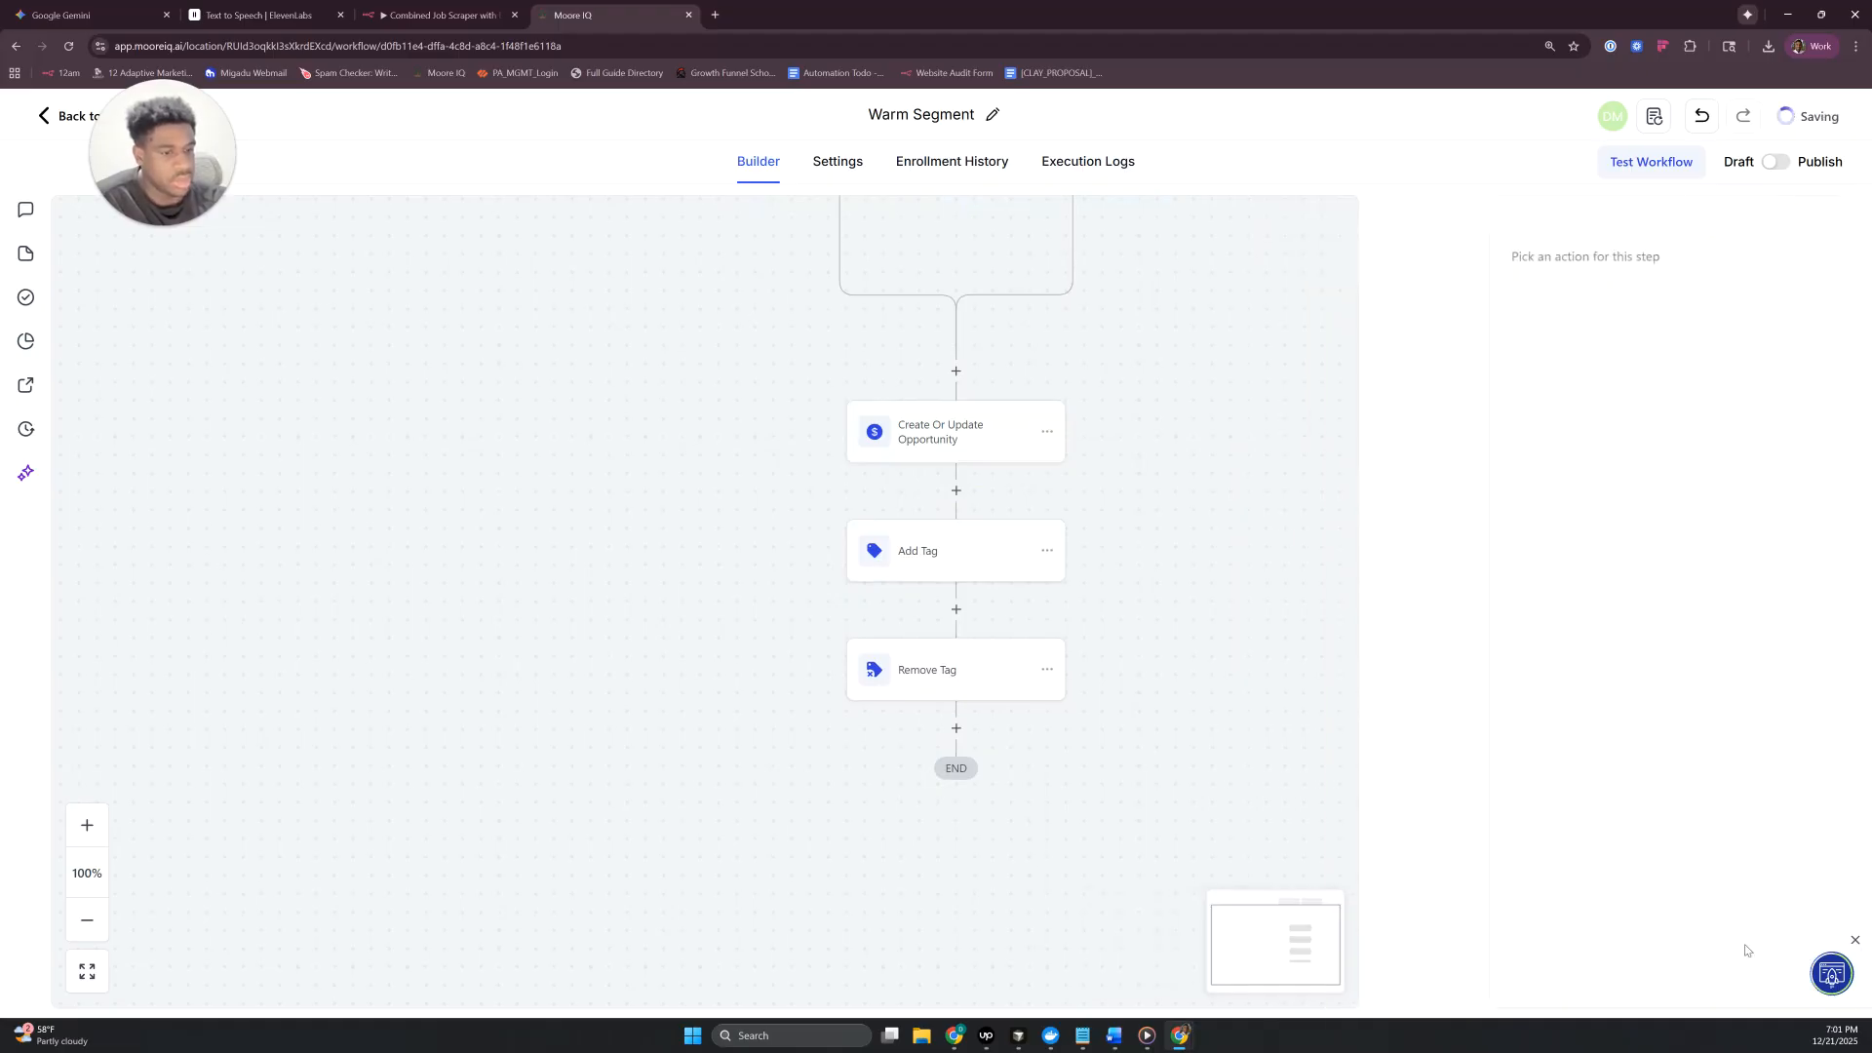
# - Replace the tag in the Add Tag action with "warm segment" and save the action
pyautogui.click(960, 566)
pyautogui.click(1503, 406)
pyautogui.click(1473, 414)
pyautogui.write('warm segment')
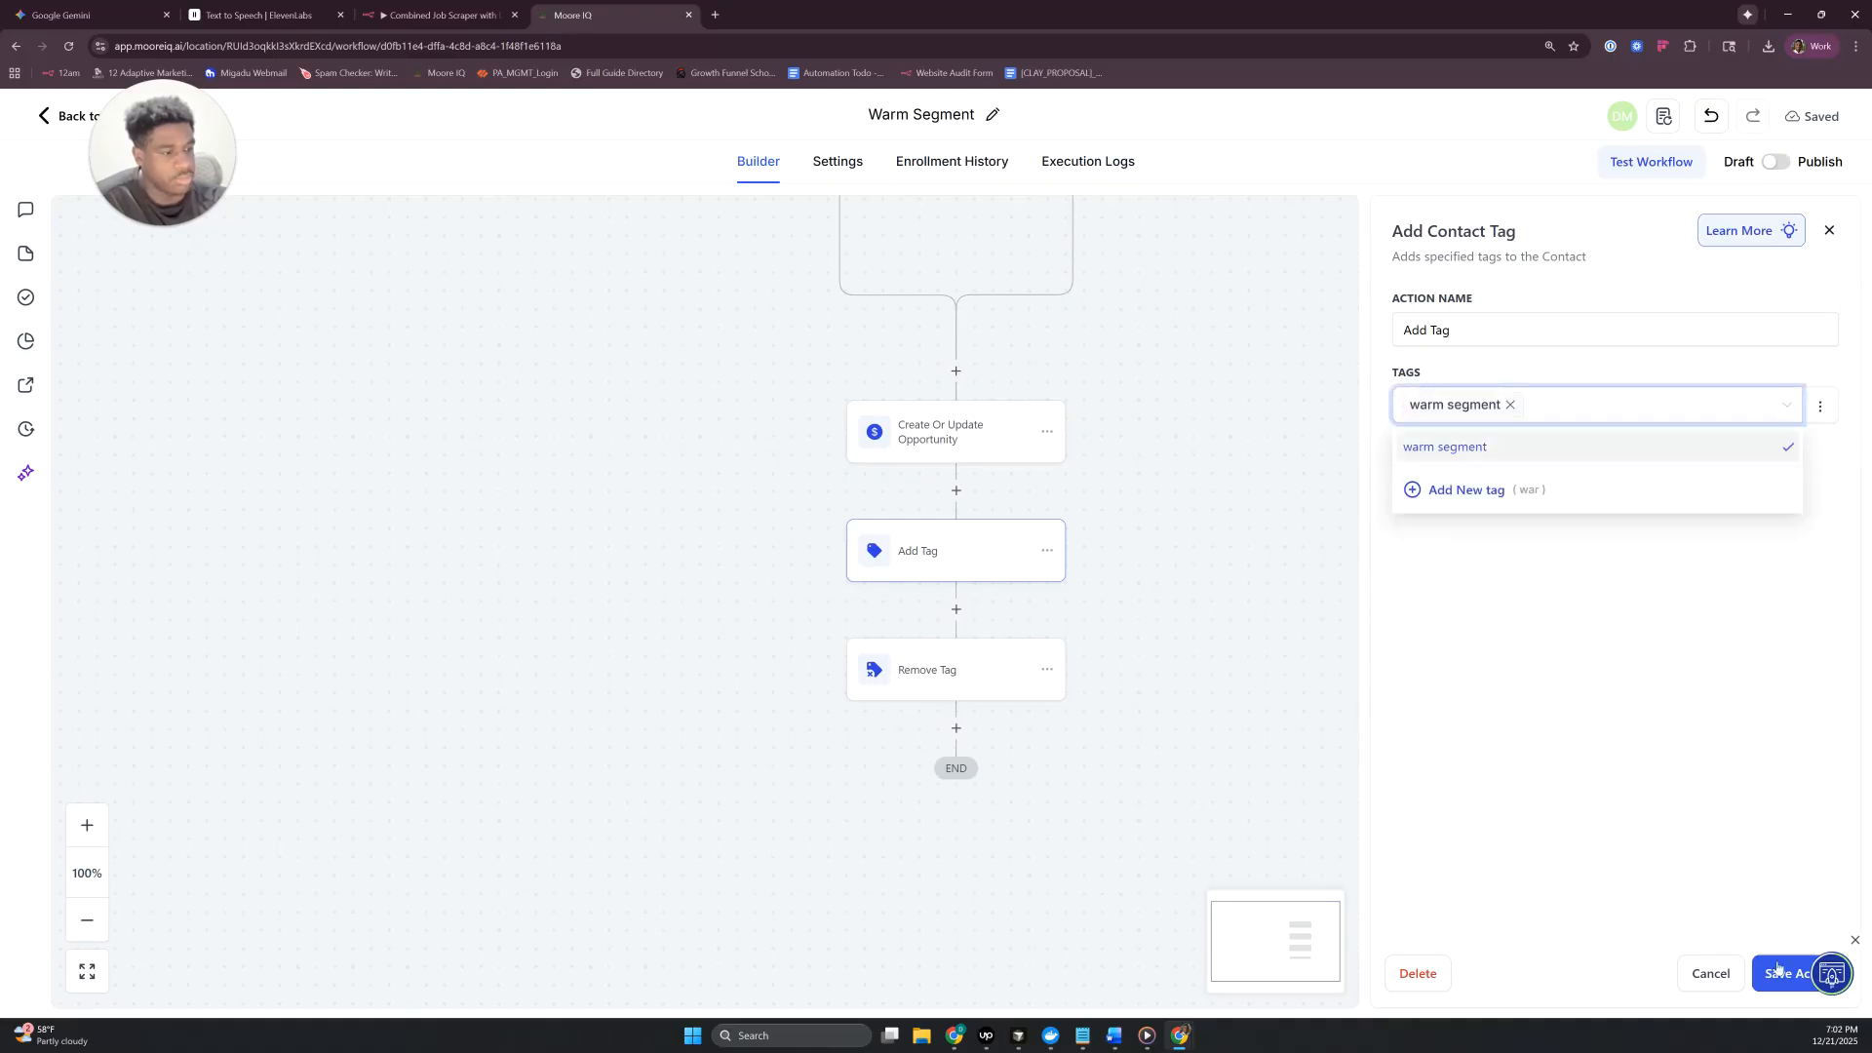
pyautogui.click(1473, 453)
pyautogui.click(1782, 973)
# - In the Remove Tag action, replace the "warm segment" tag with "cold segment" and save the action
pyautogui.click(926, 673)
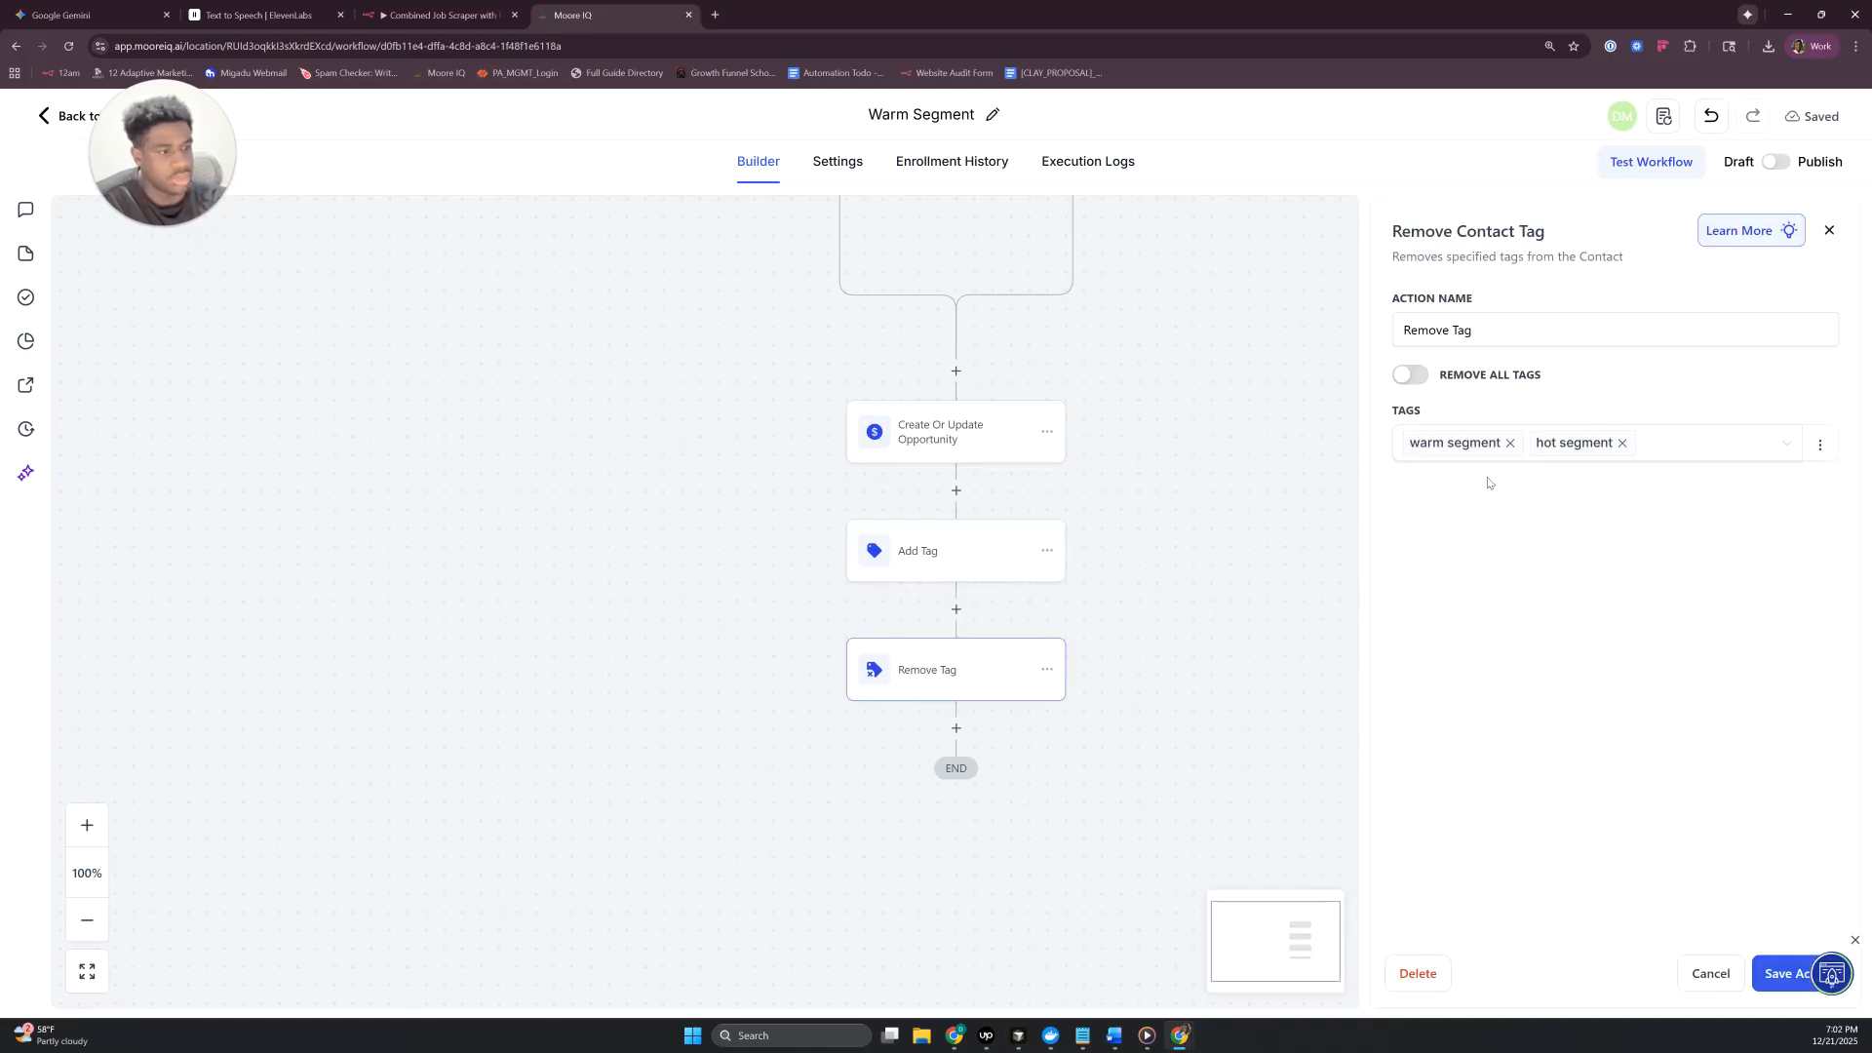
pyautogui.click(1509, 442)
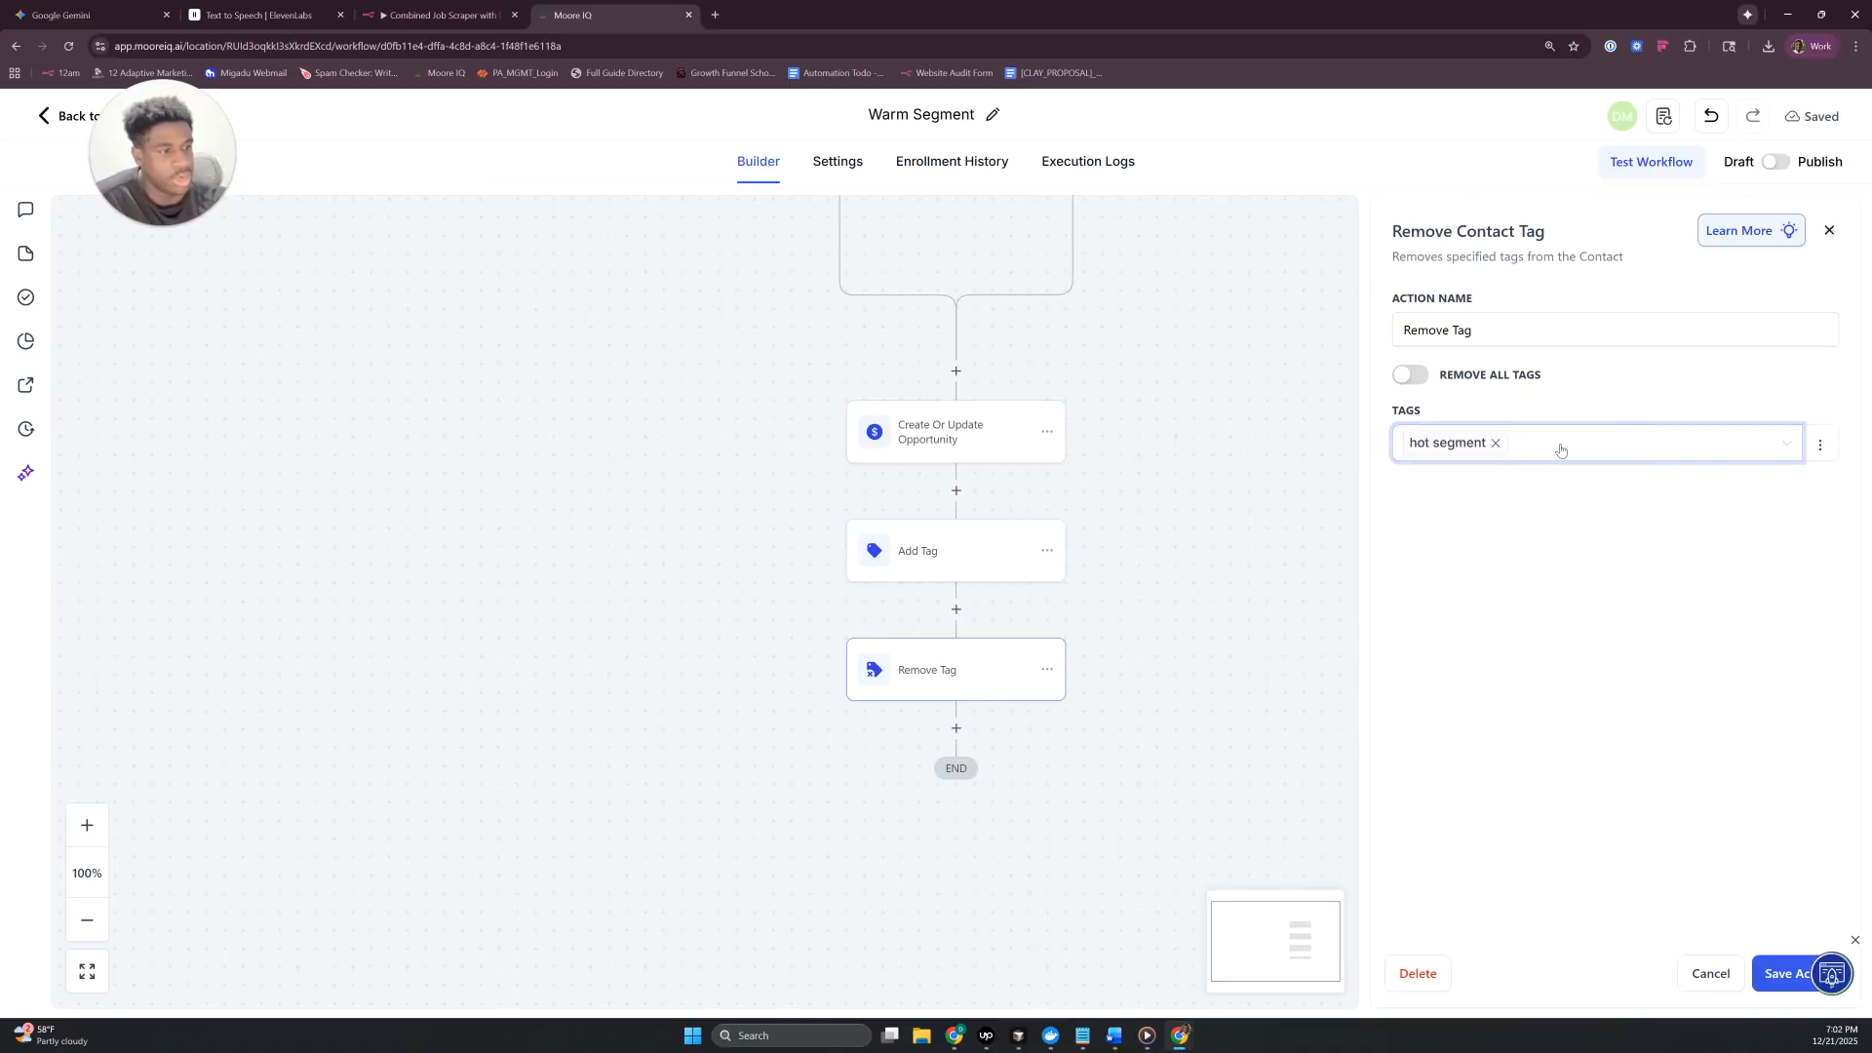
pyautogui.click(1560, 445)
pyautogui.write('cold')
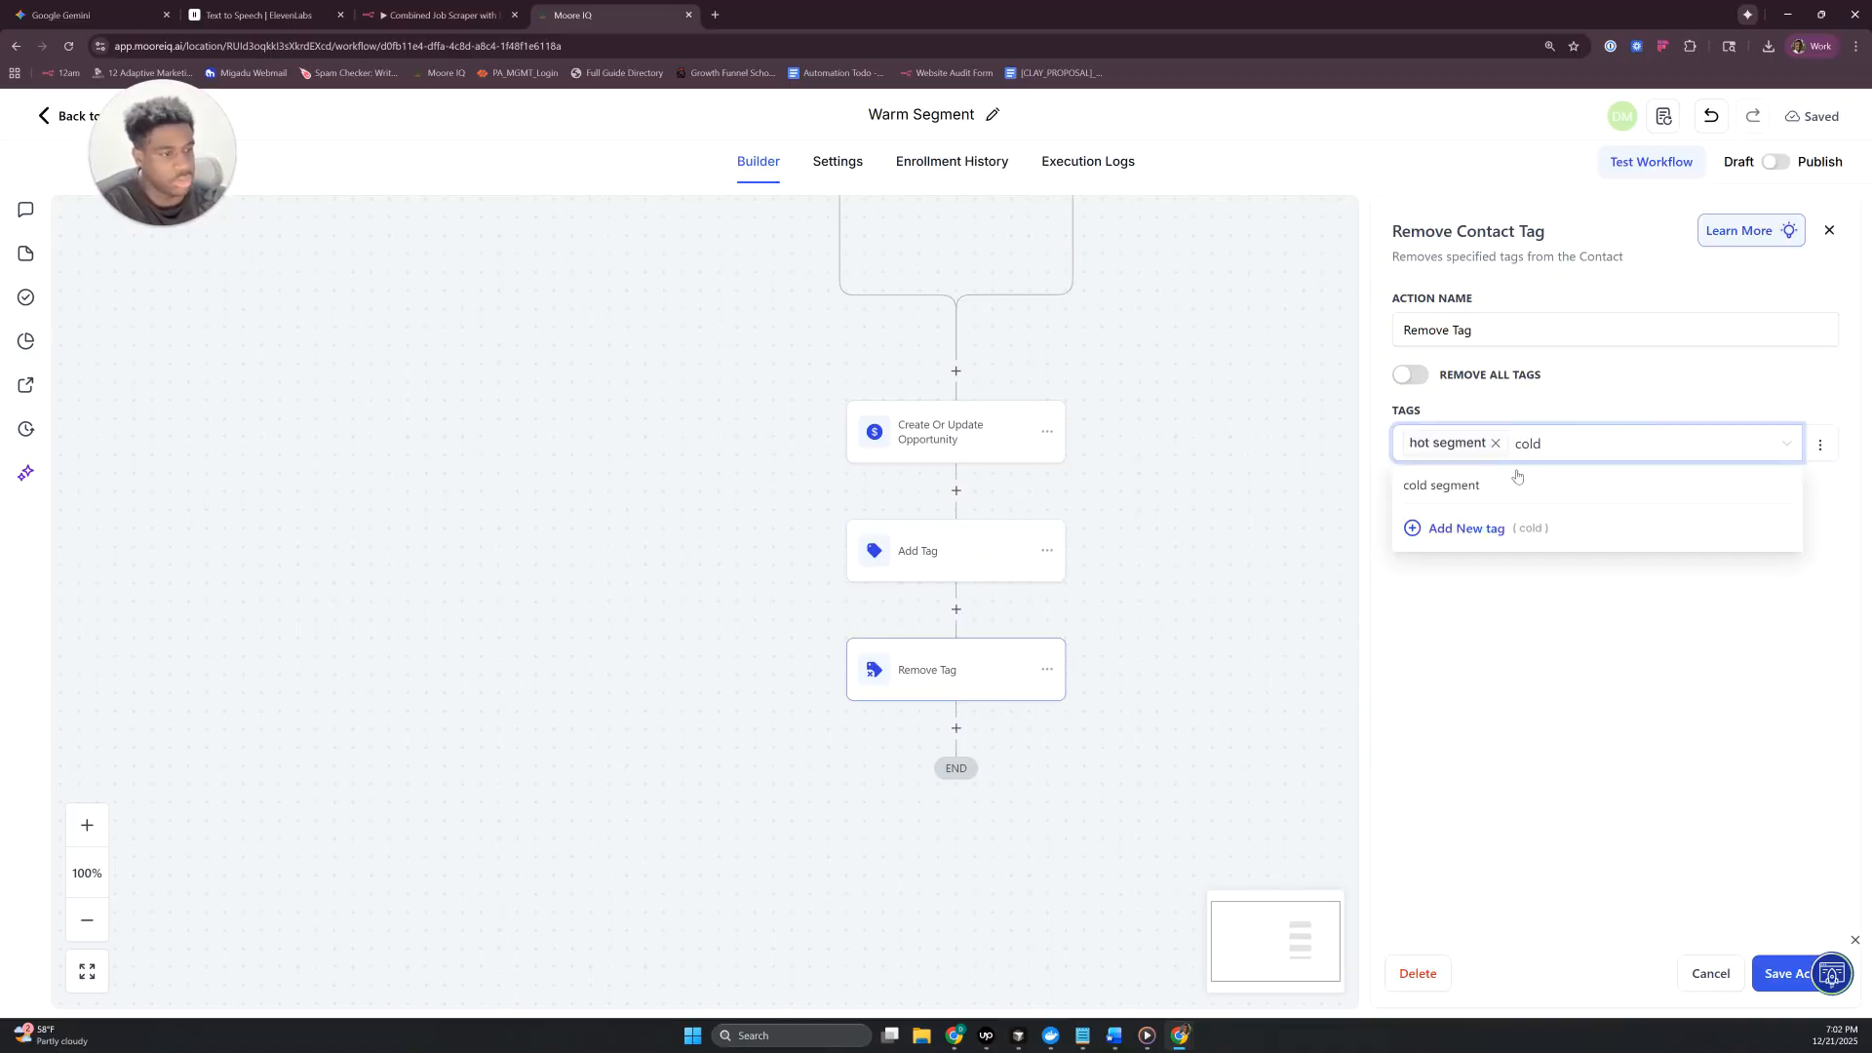
pyautogui.click(1473, 485)
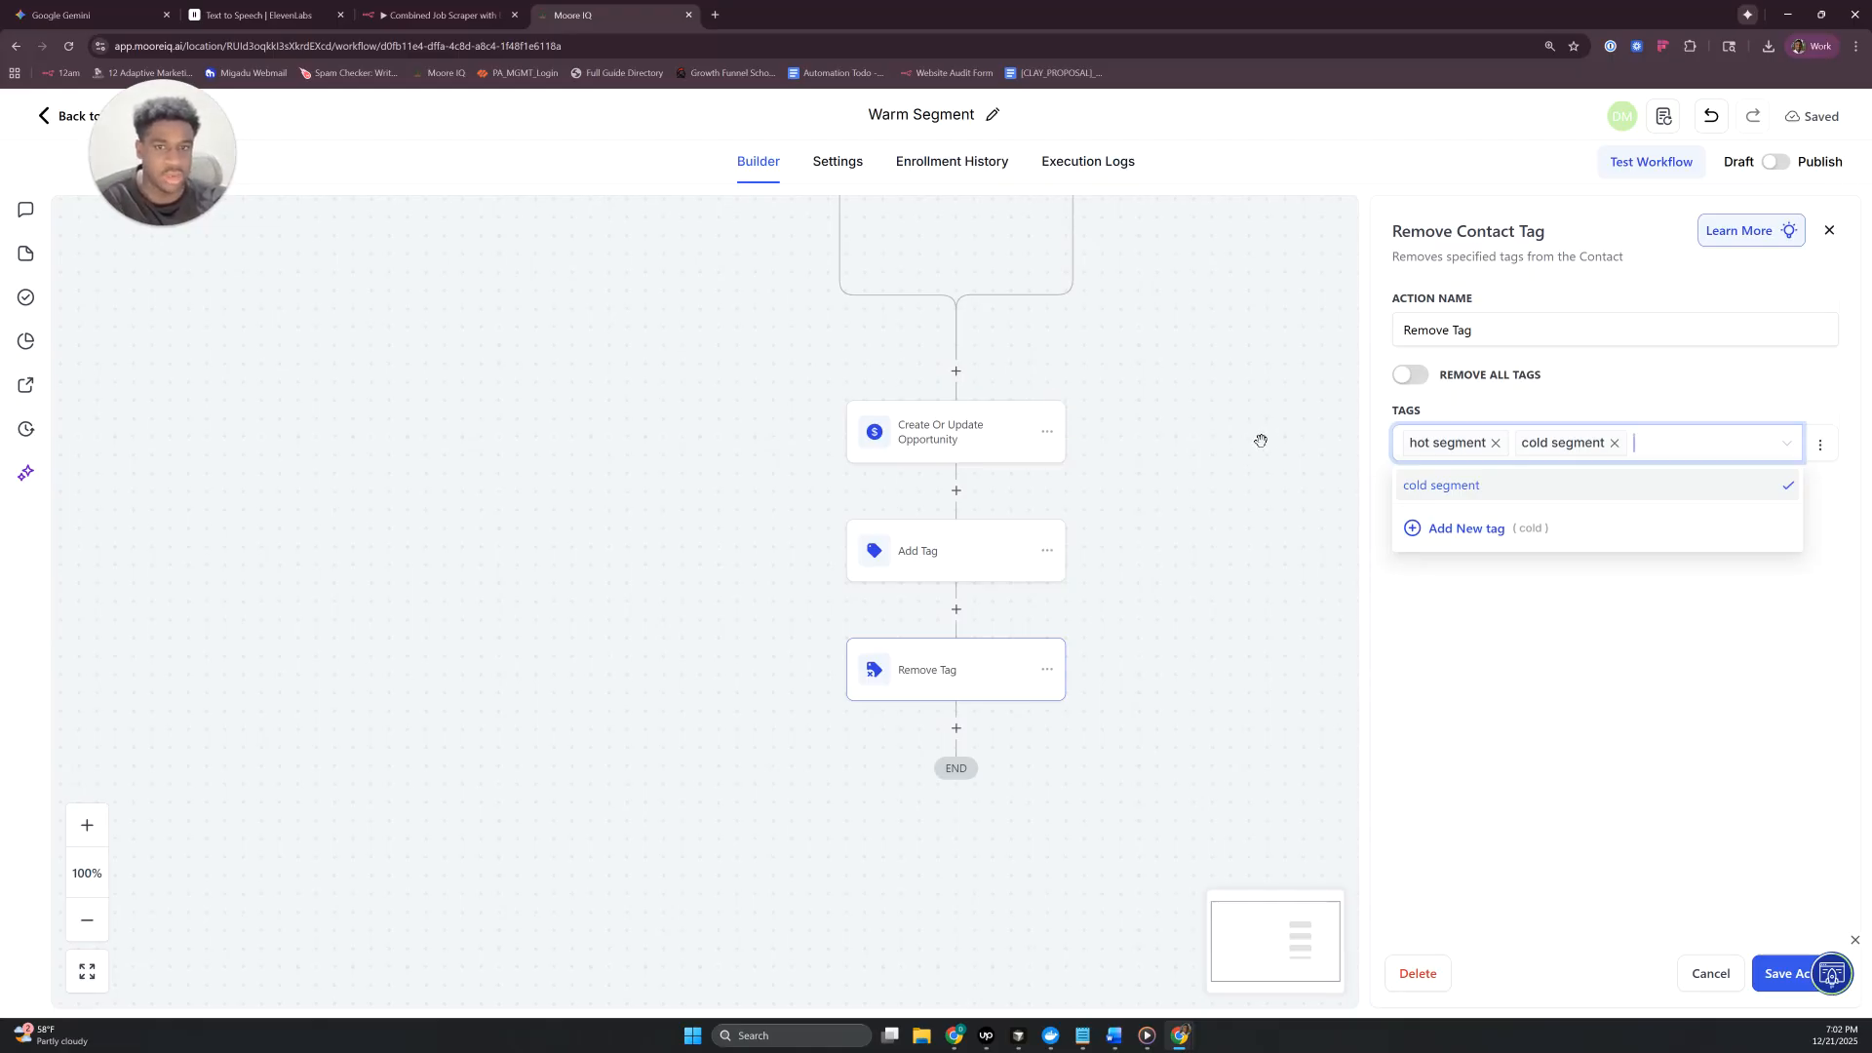
pyautogui.click(1628, 704)
pyautogui.click(1785, 974)
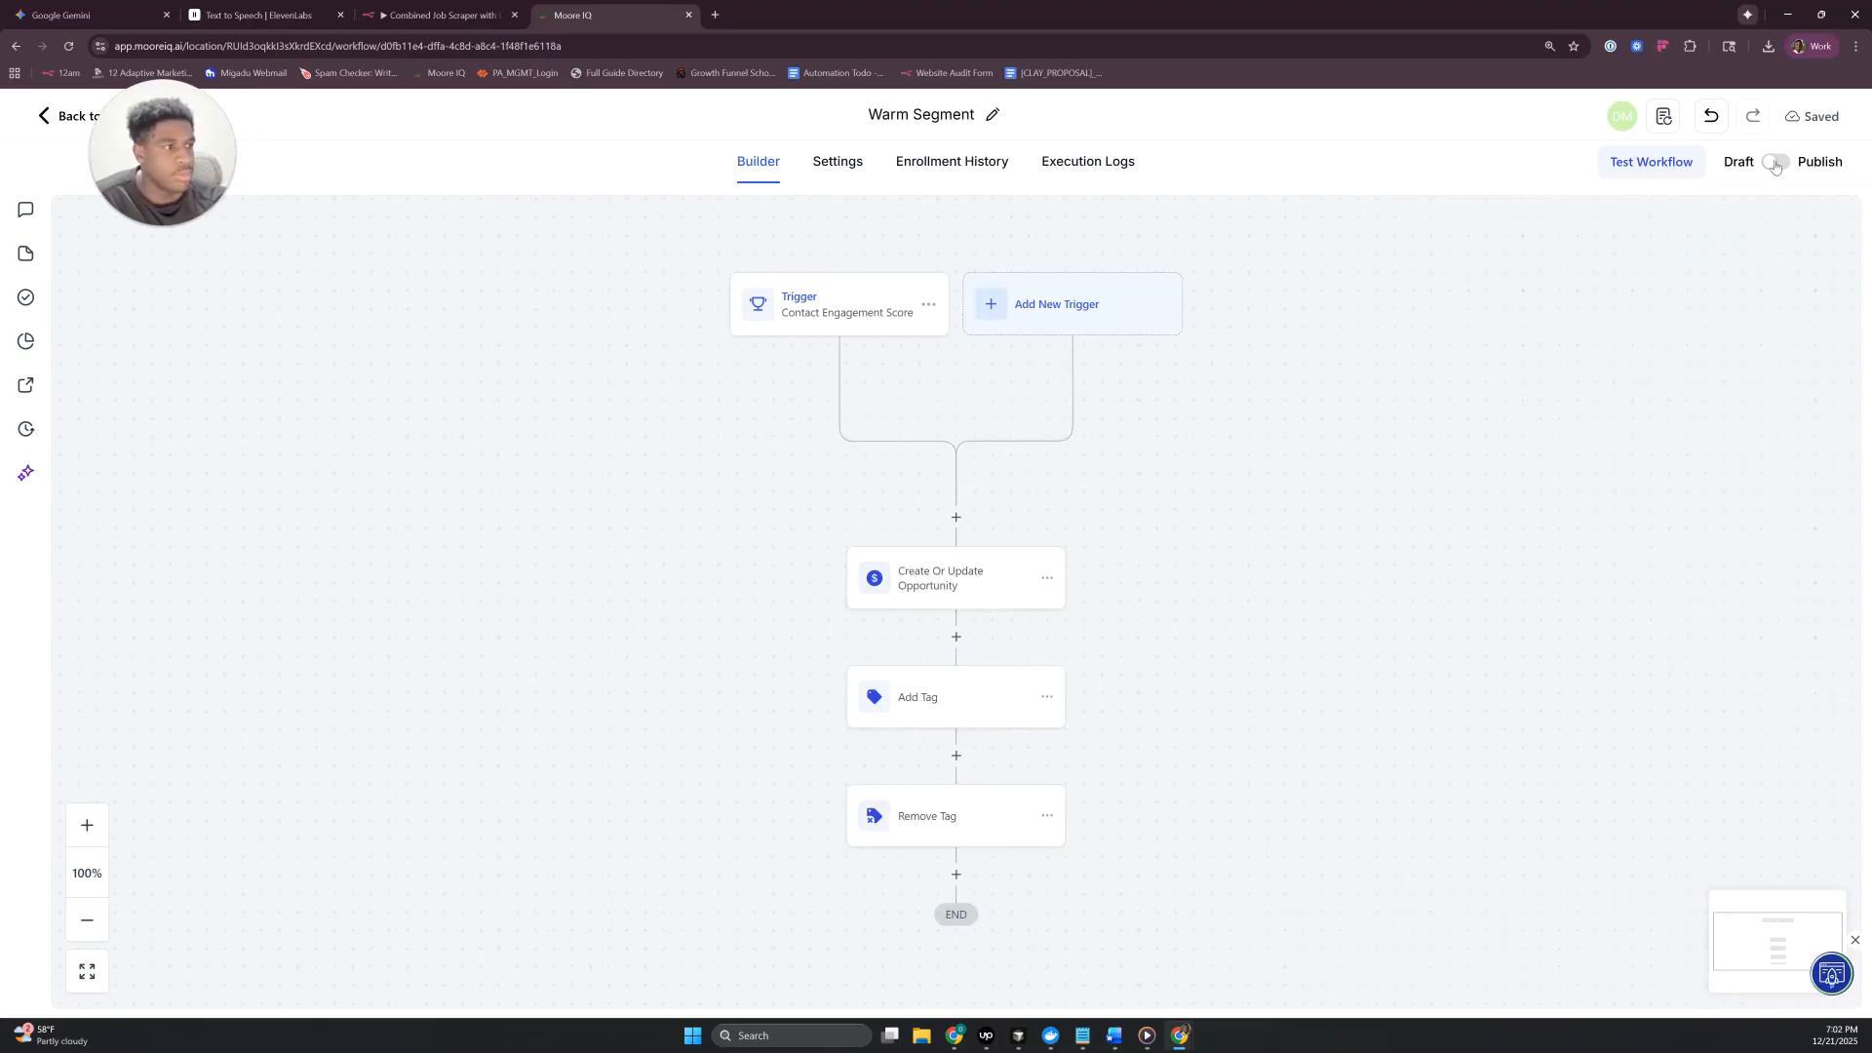
# - Publish and save the Warm Segment workflow, and return to the workflow list
pyautogui.click(1776, 164)
pyautogui.click(1811, 119)
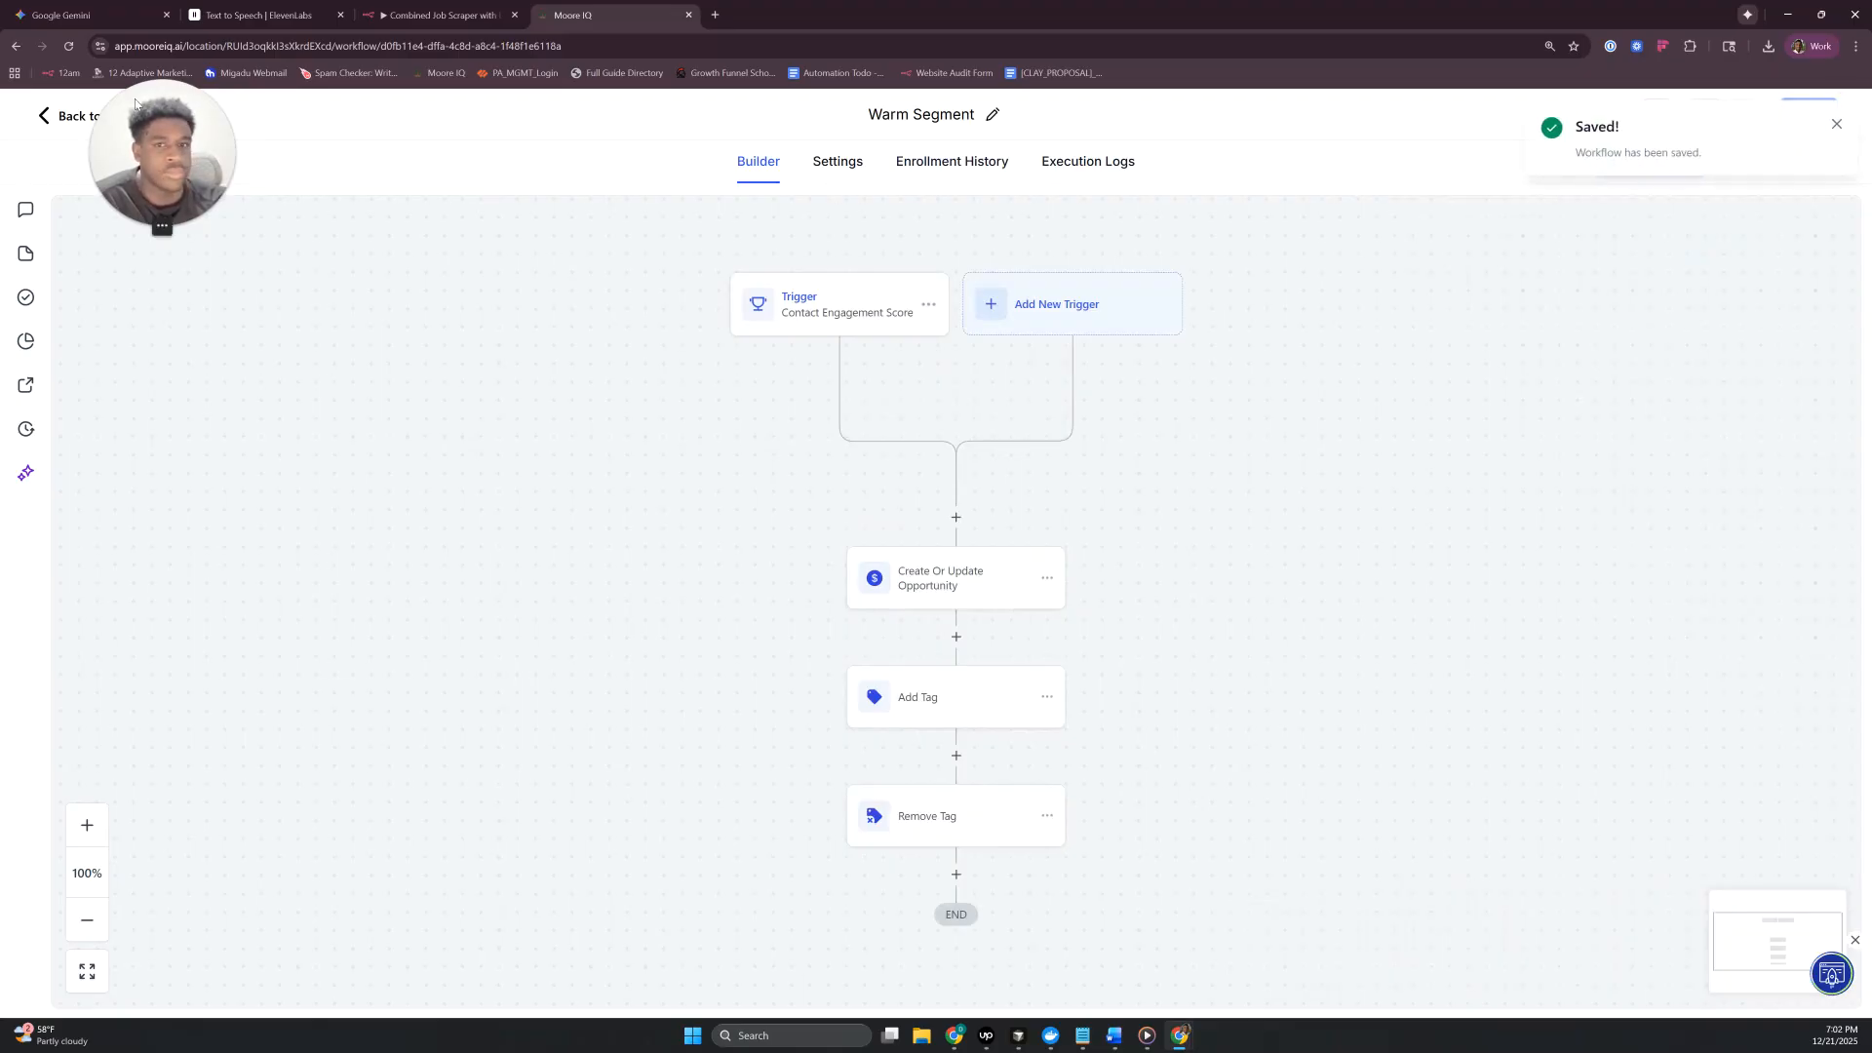
pyautogui.click(67, 118)
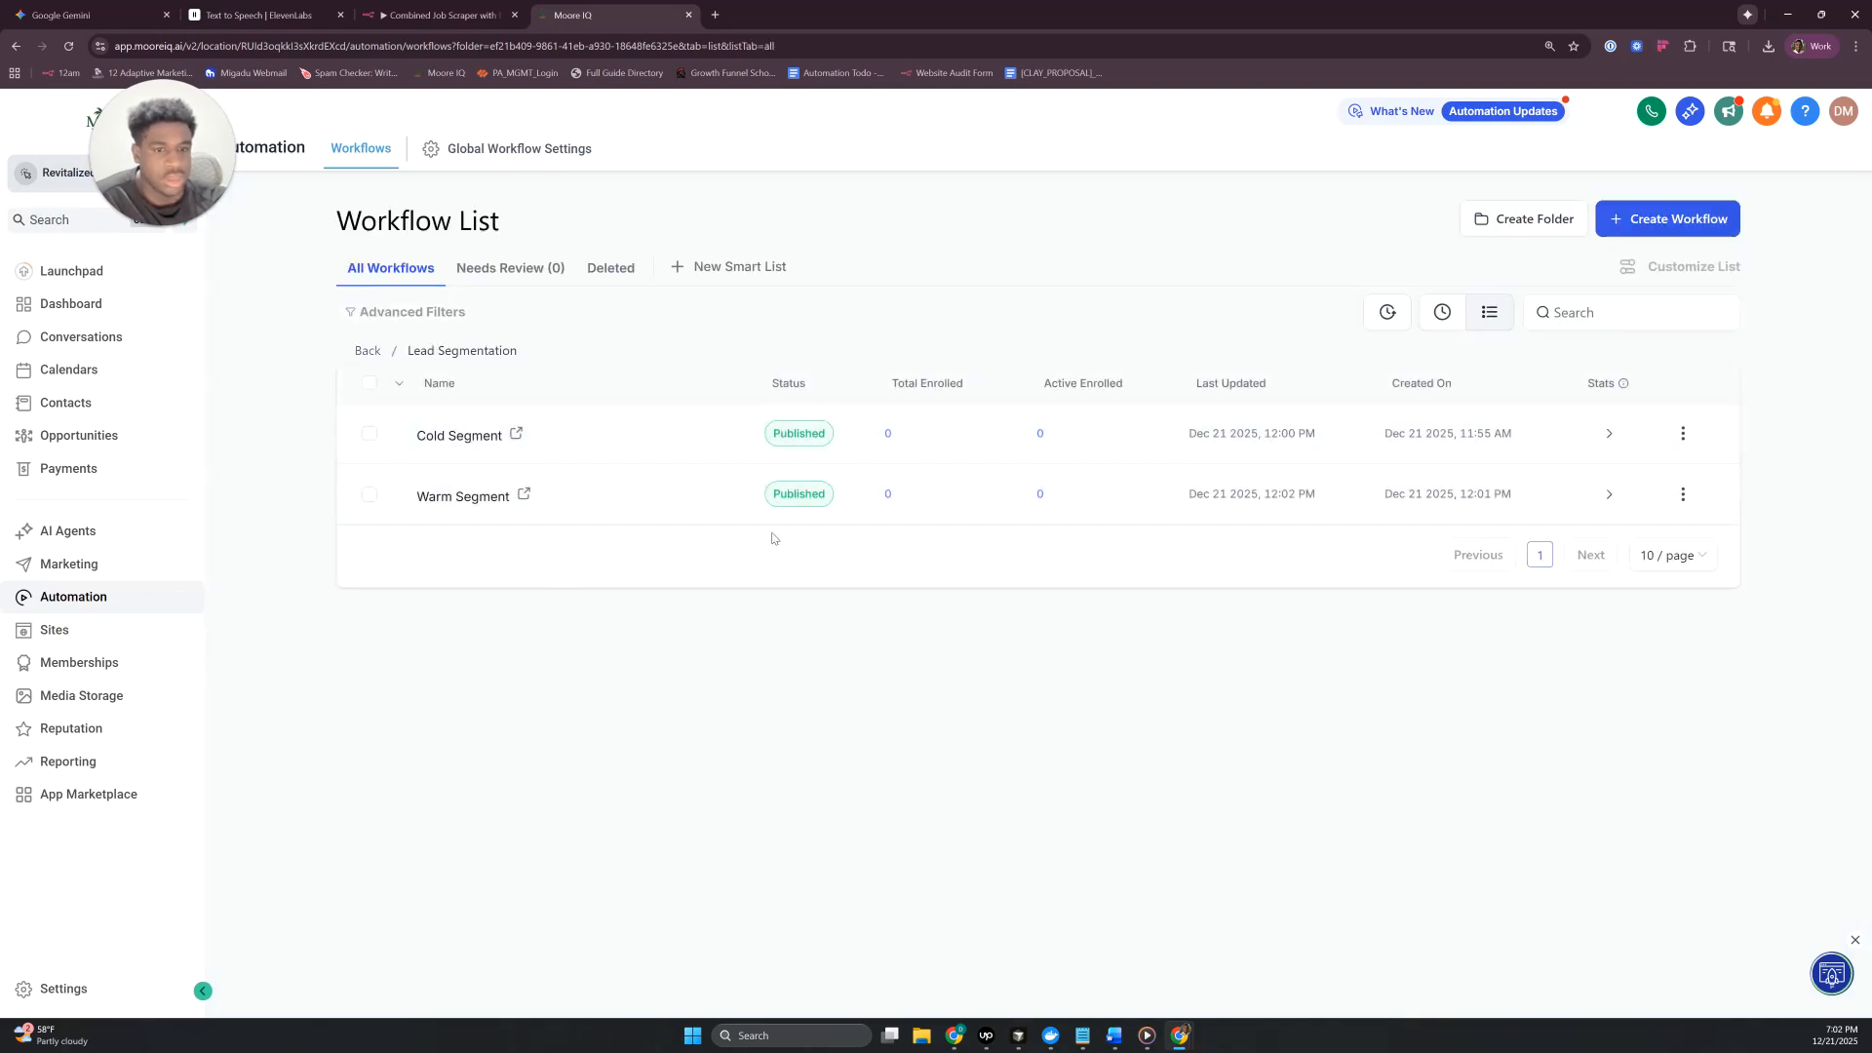
# - Duplicate the Warm Segment workflow and name the copy "Hot Segment"
pyautogui.click(1611, 230)
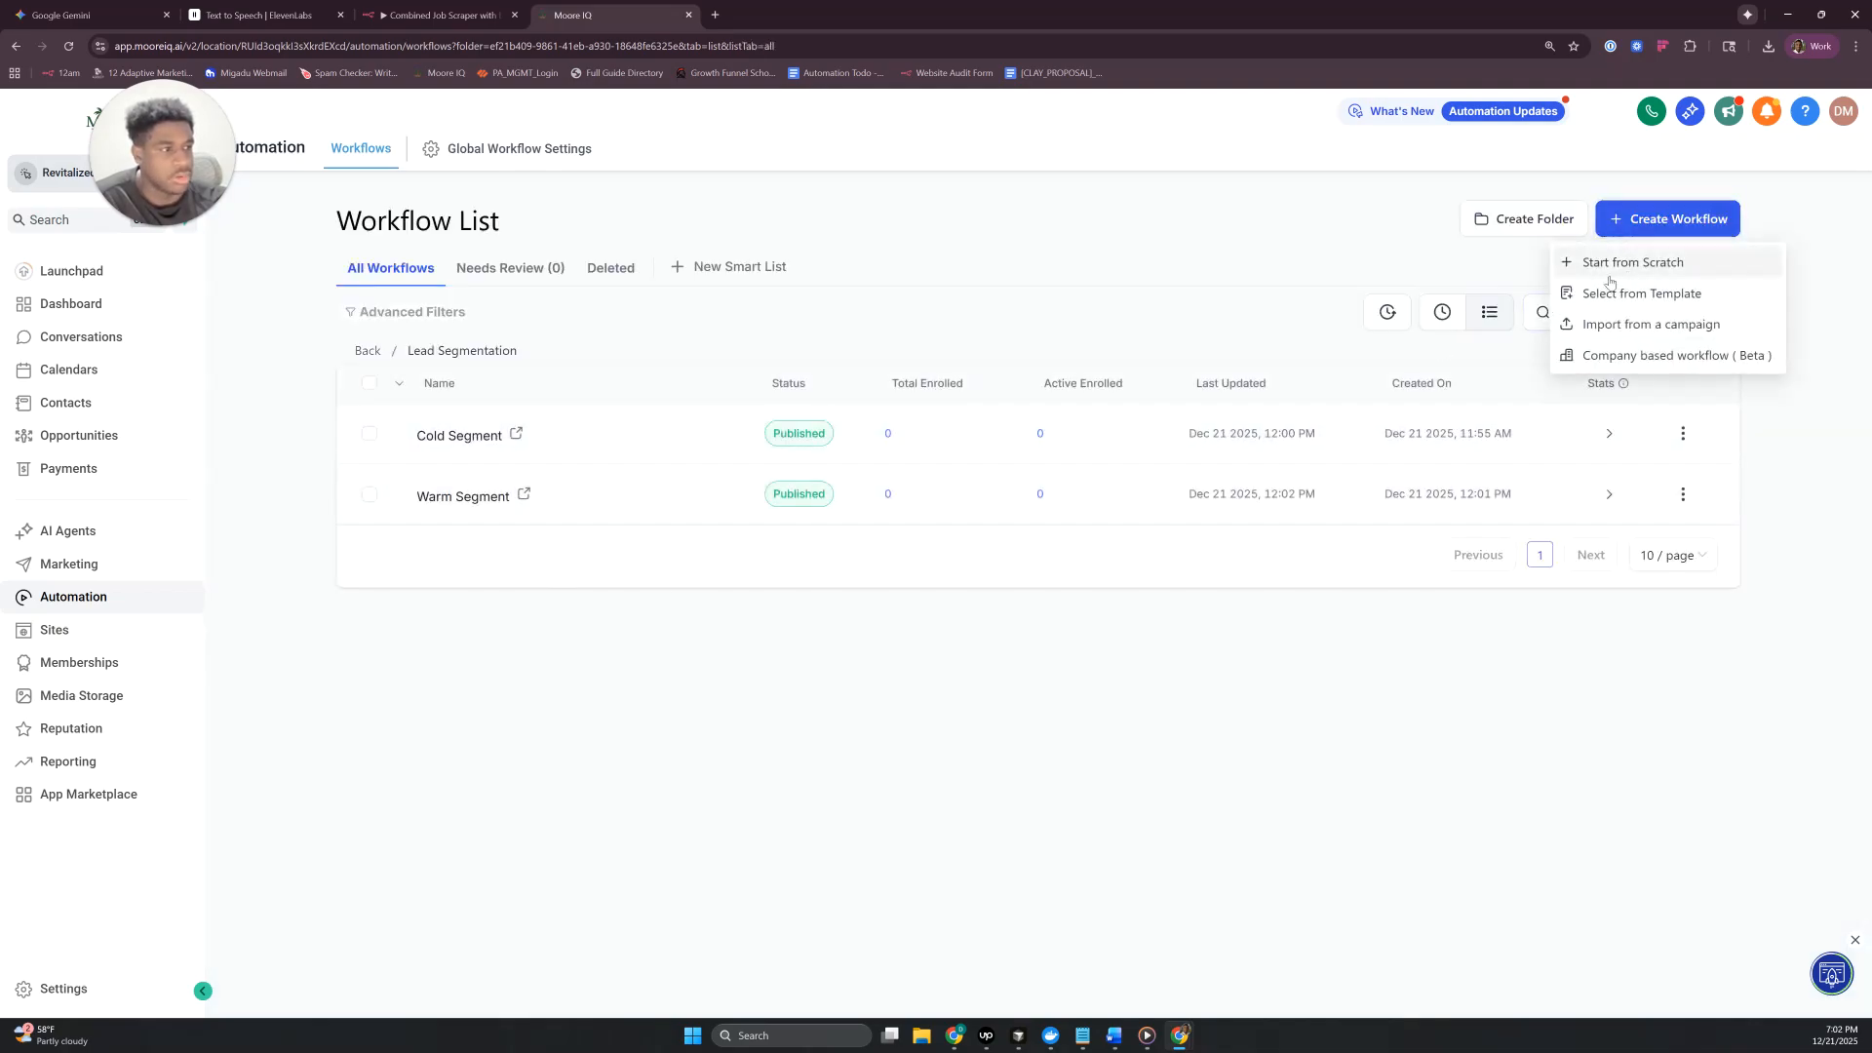
pyautogui.click(1682, 493)
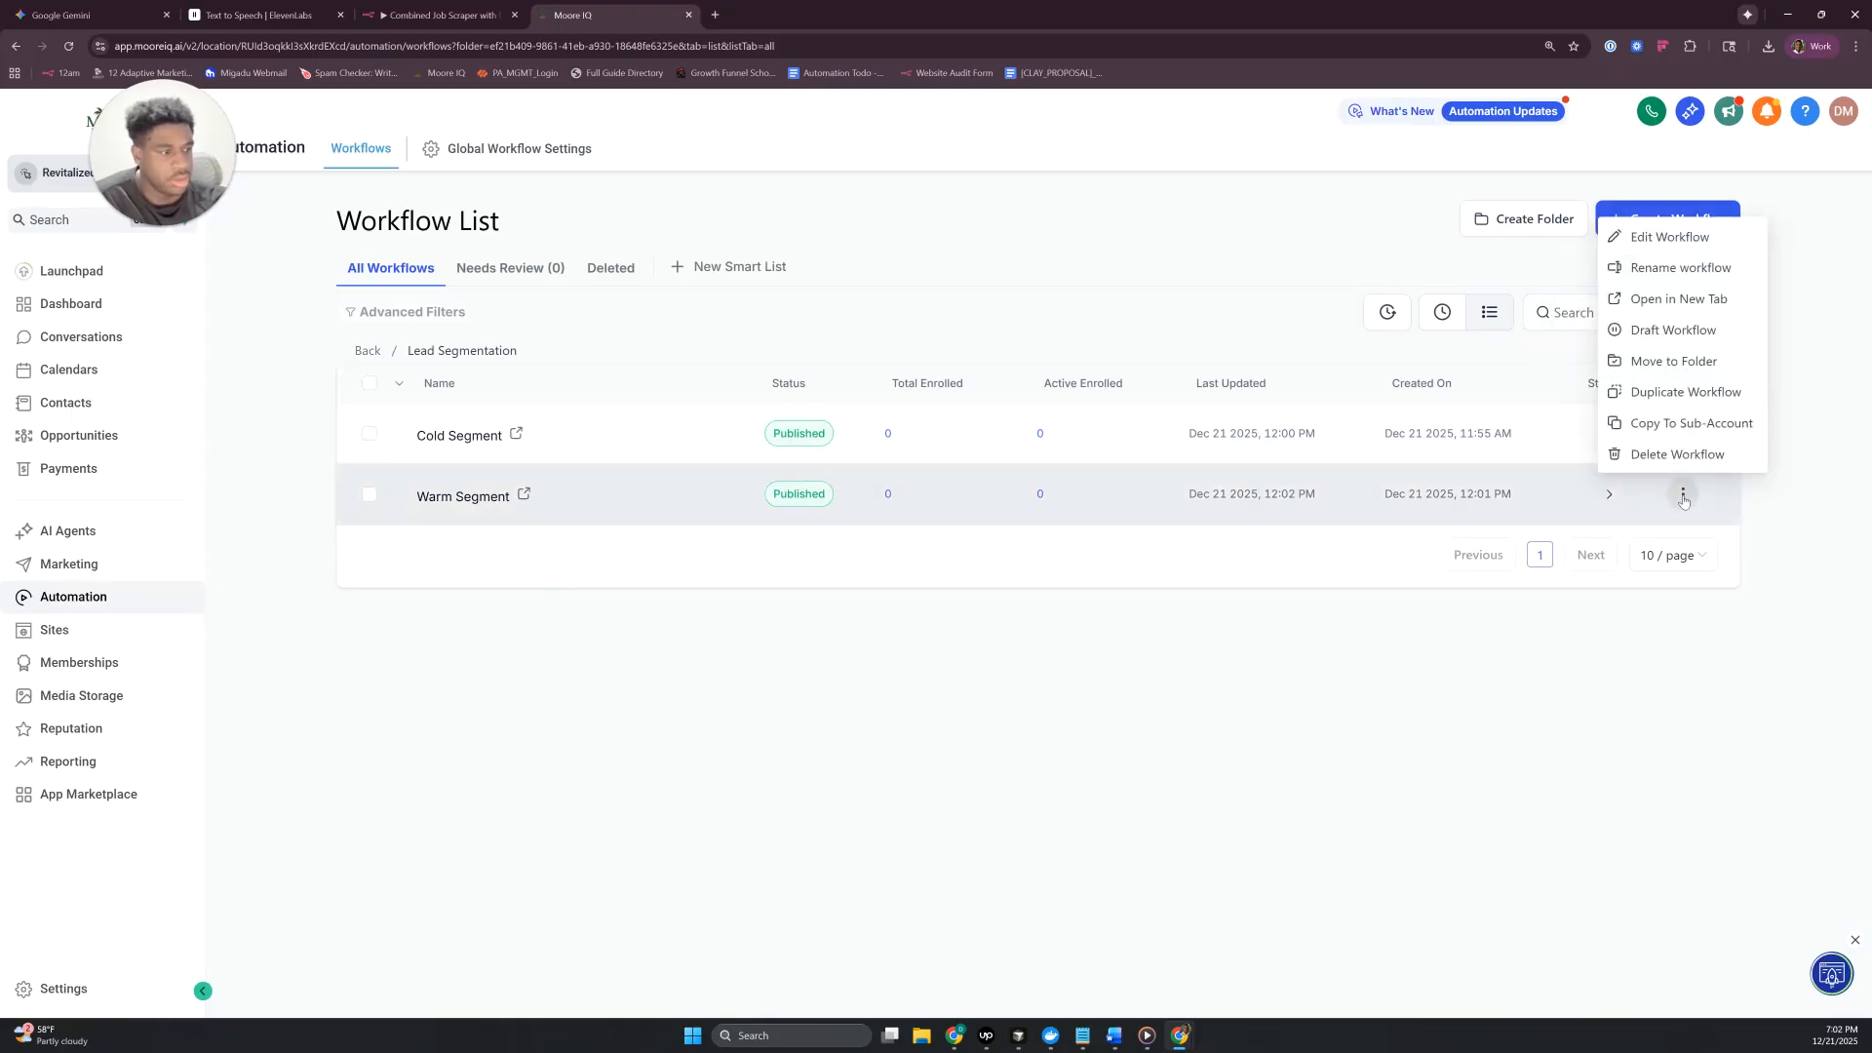
pyautogui.click(1663, 393)
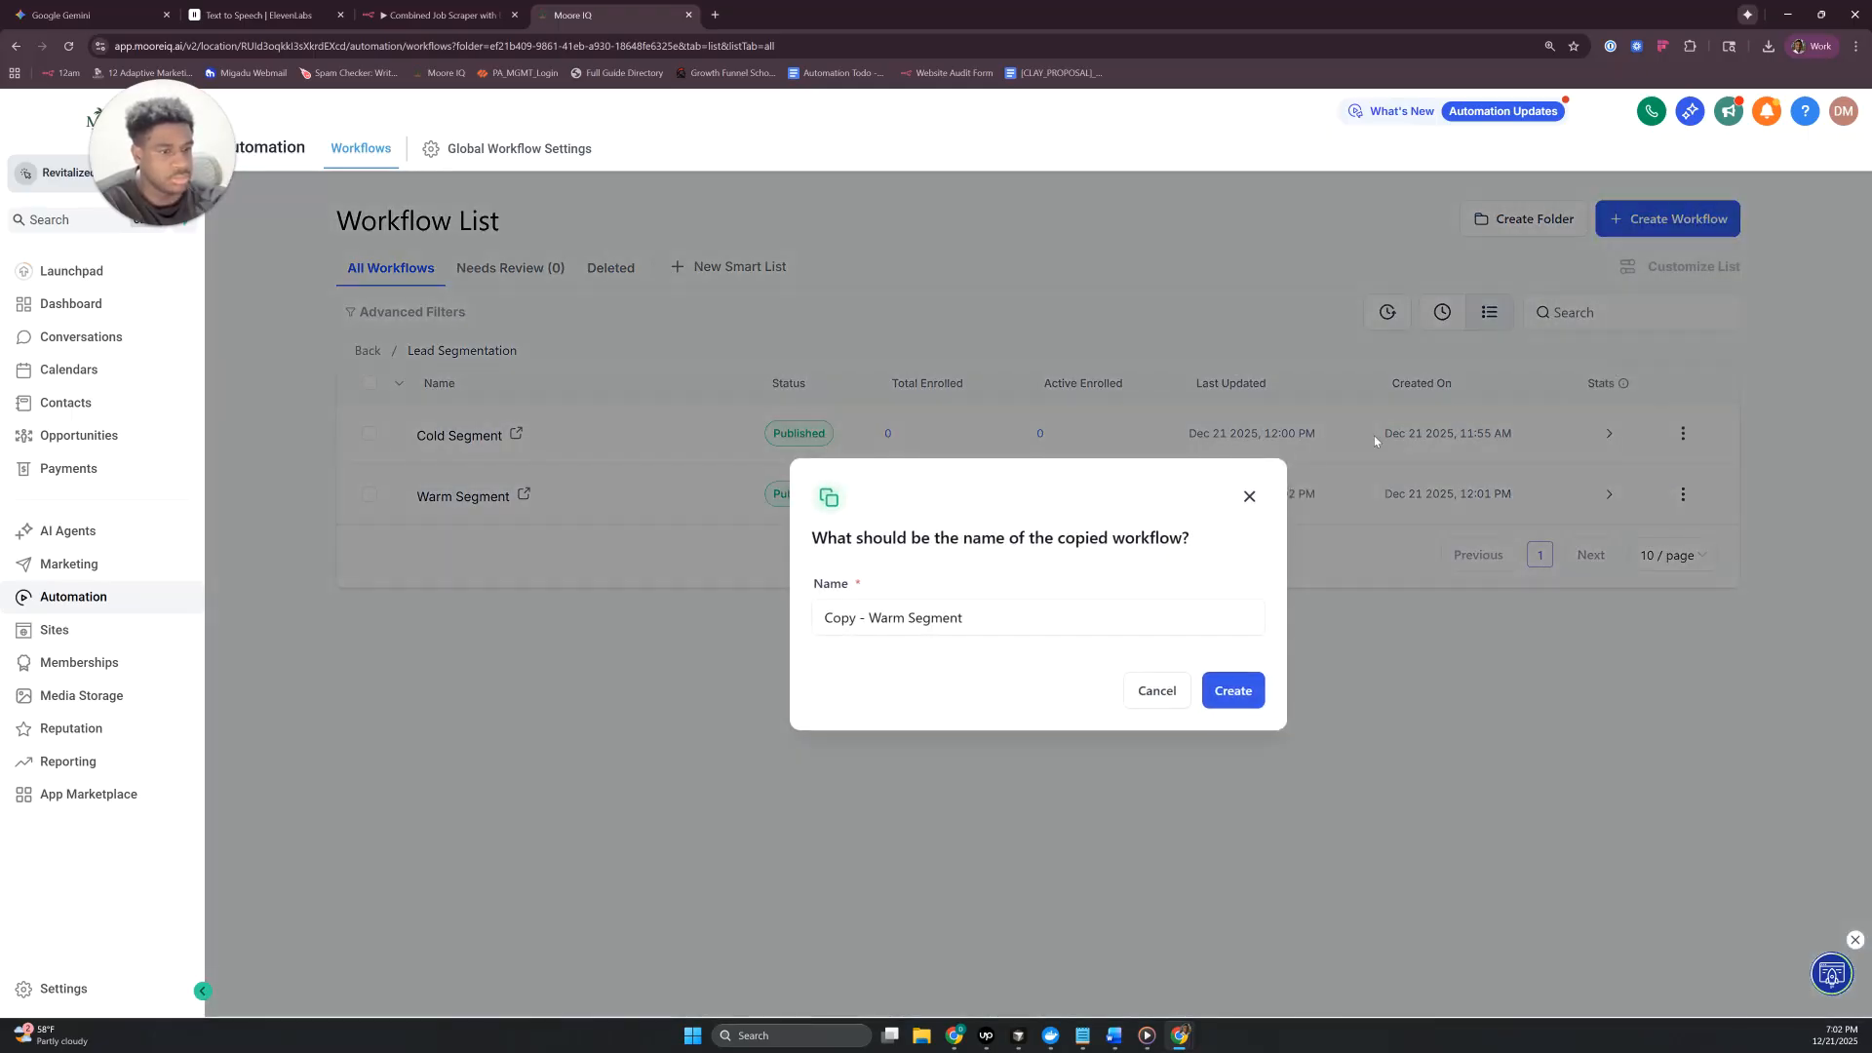
pyautogui.tripleClick(906, 617)
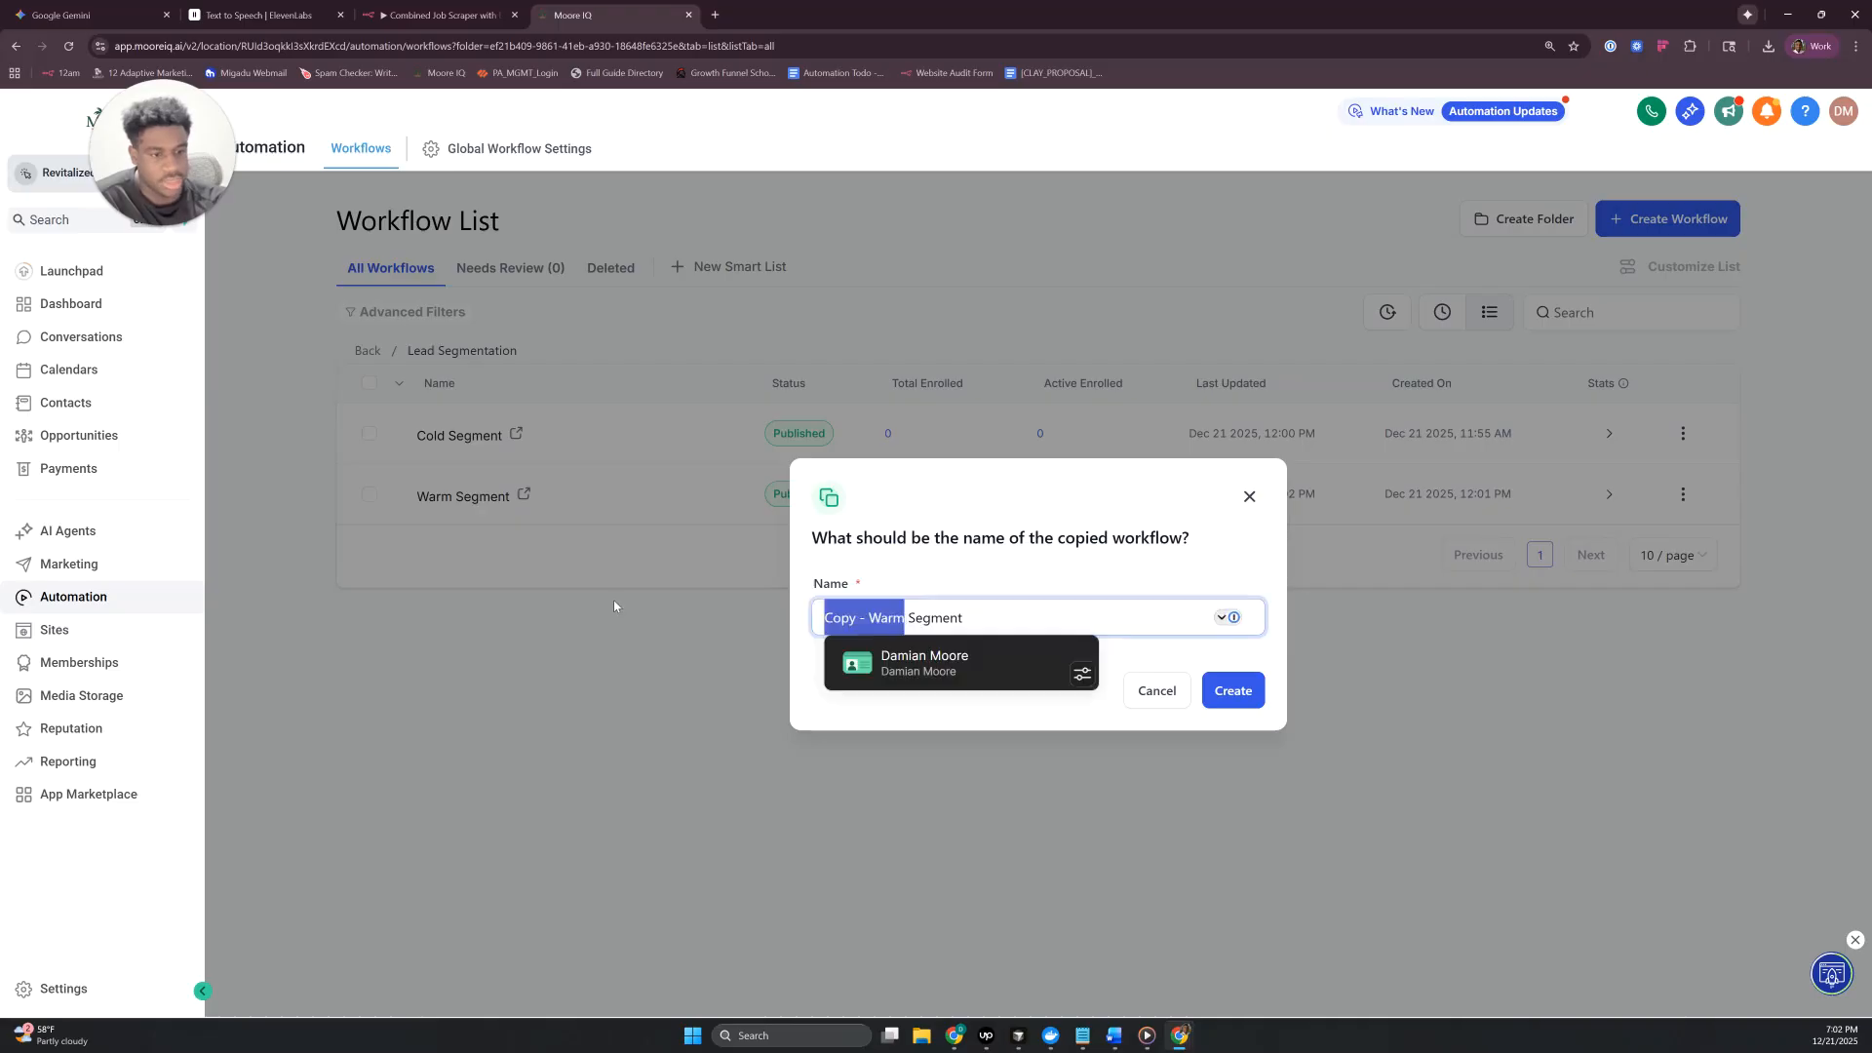
pyautogui.write('Hot Segment')
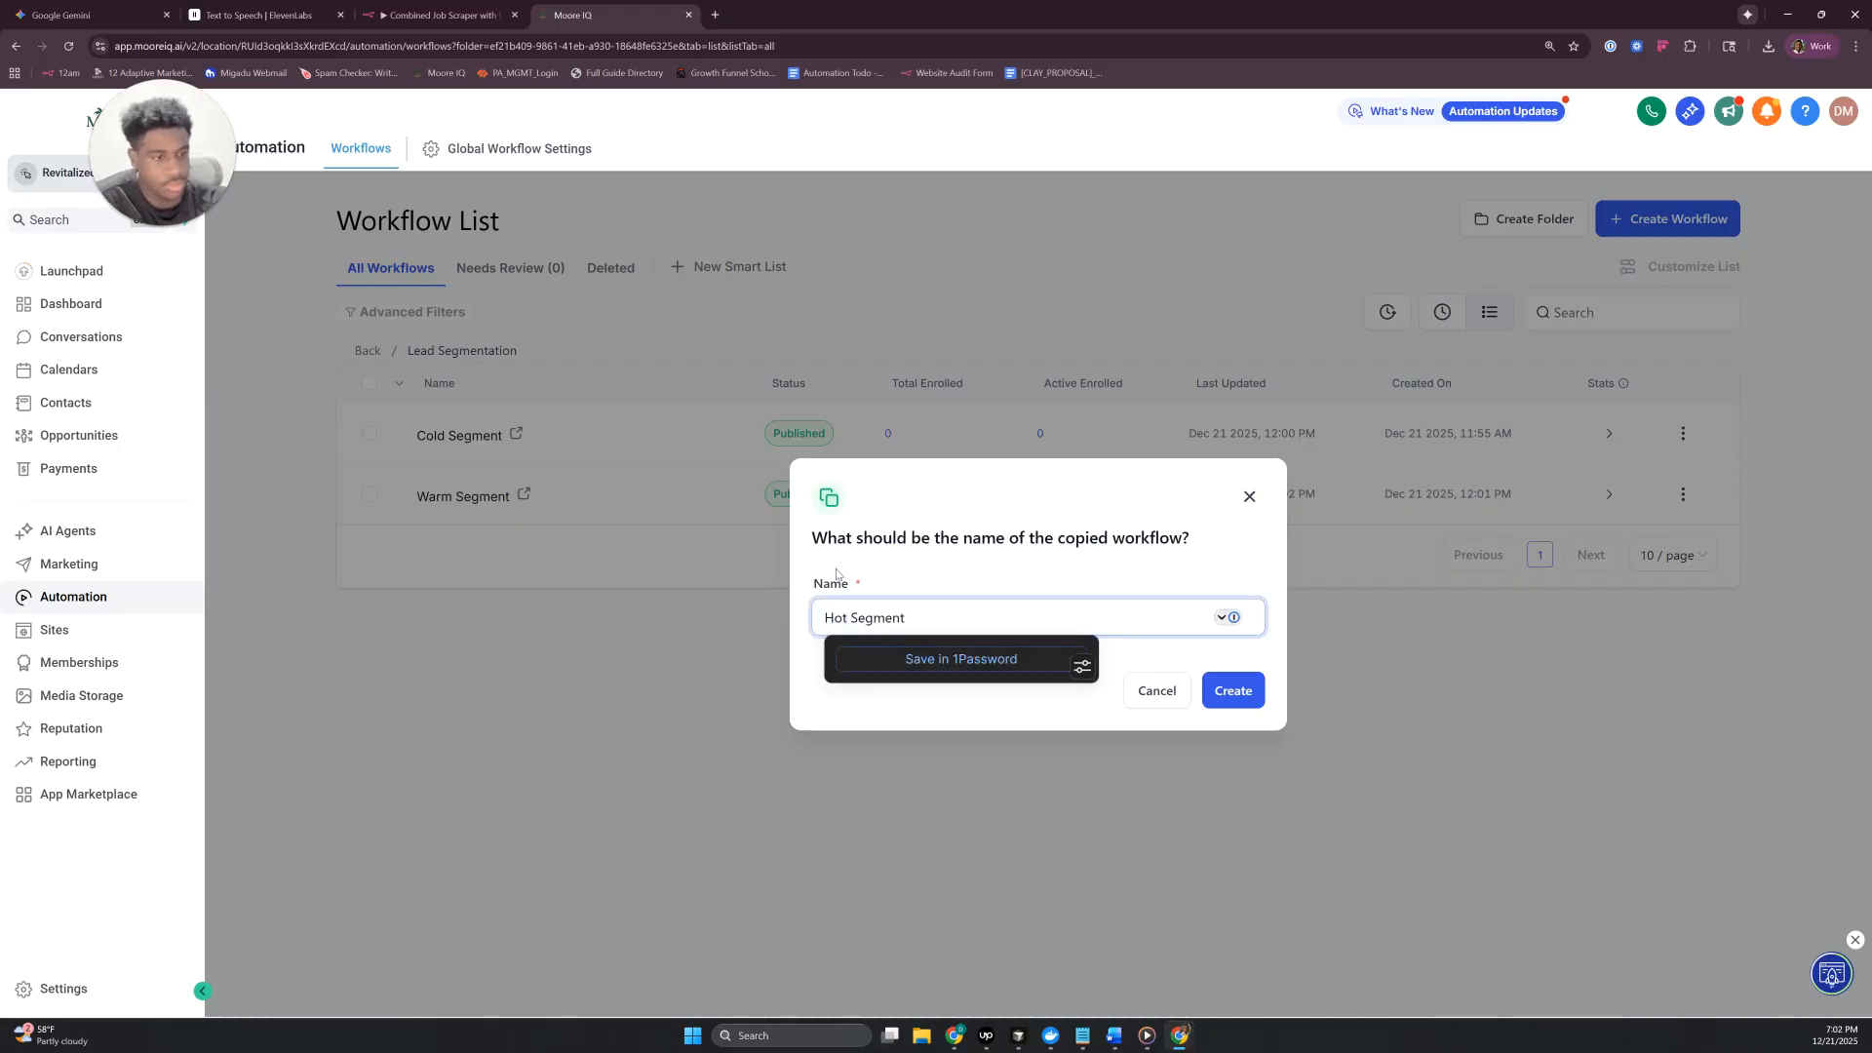
pyautogui.click(1234, 690)
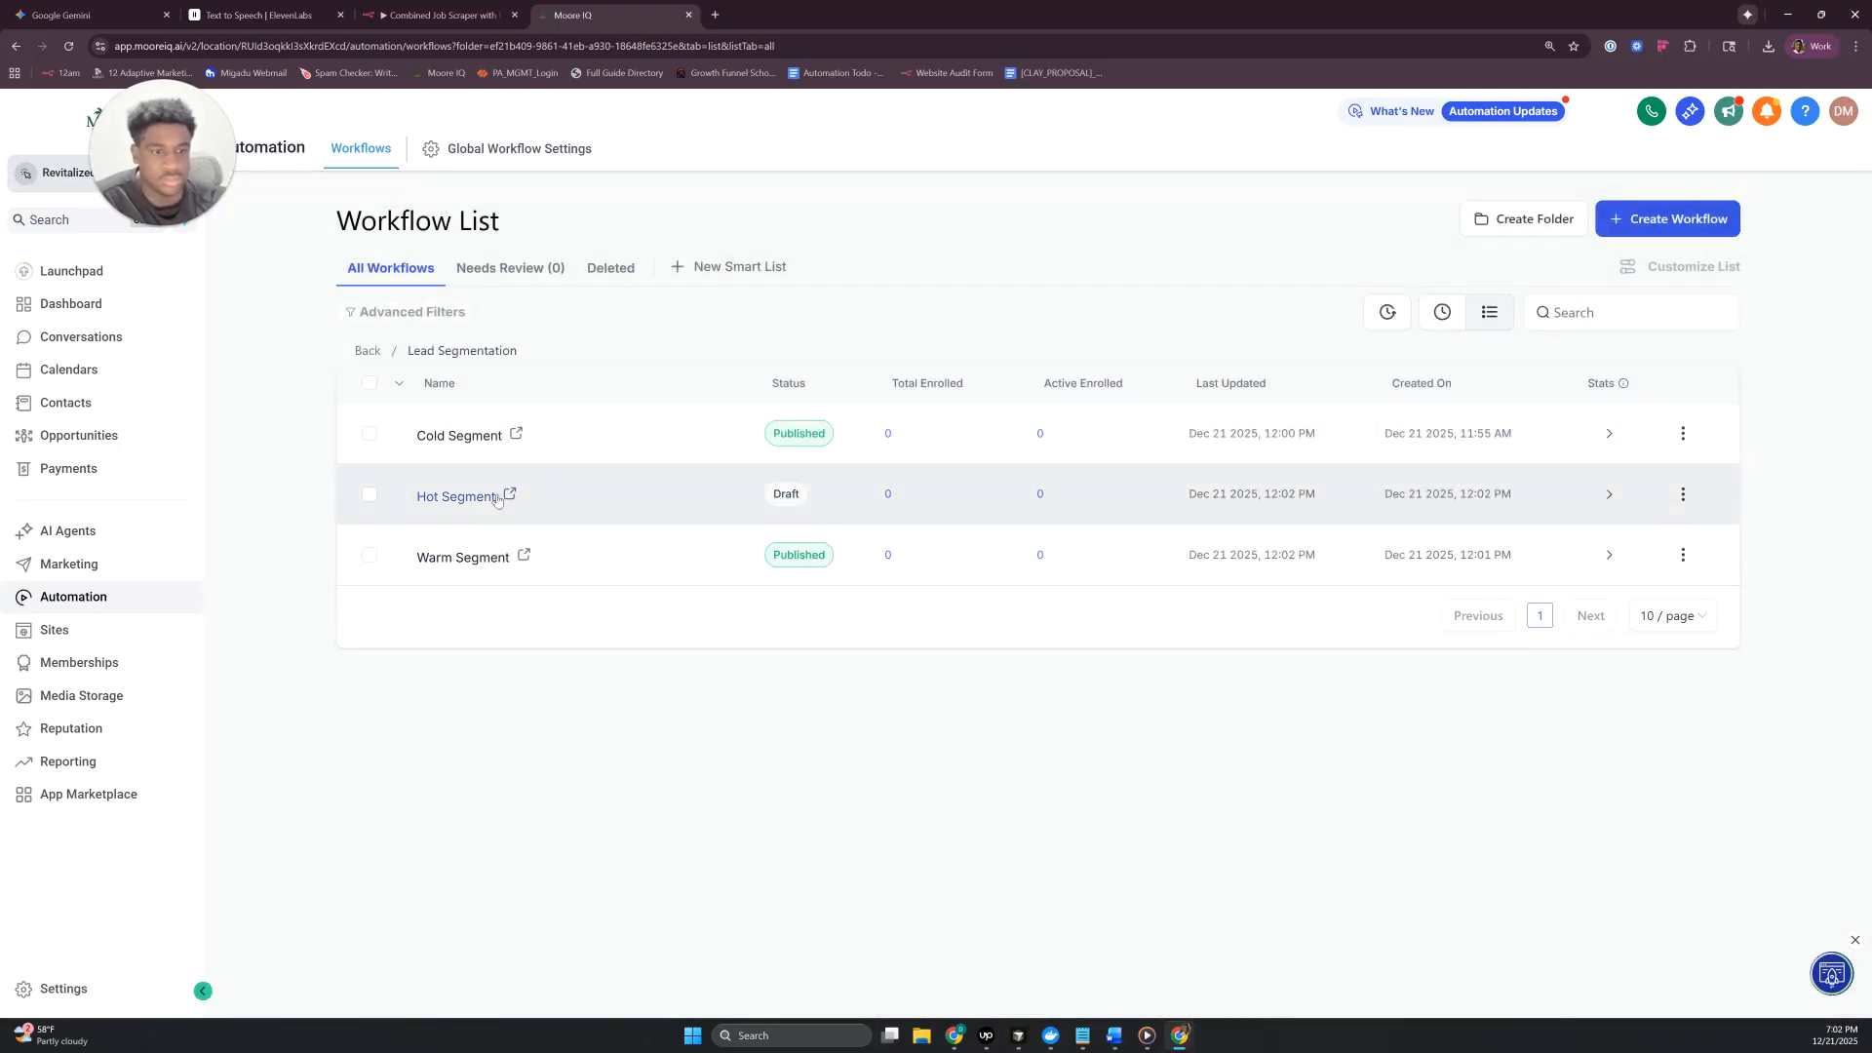
# - Open the Hot Segment workflow, set its Contact Engagement Score trigger filter to a score greater than 19, and save the trigger
pyautogui.click(466, 499)
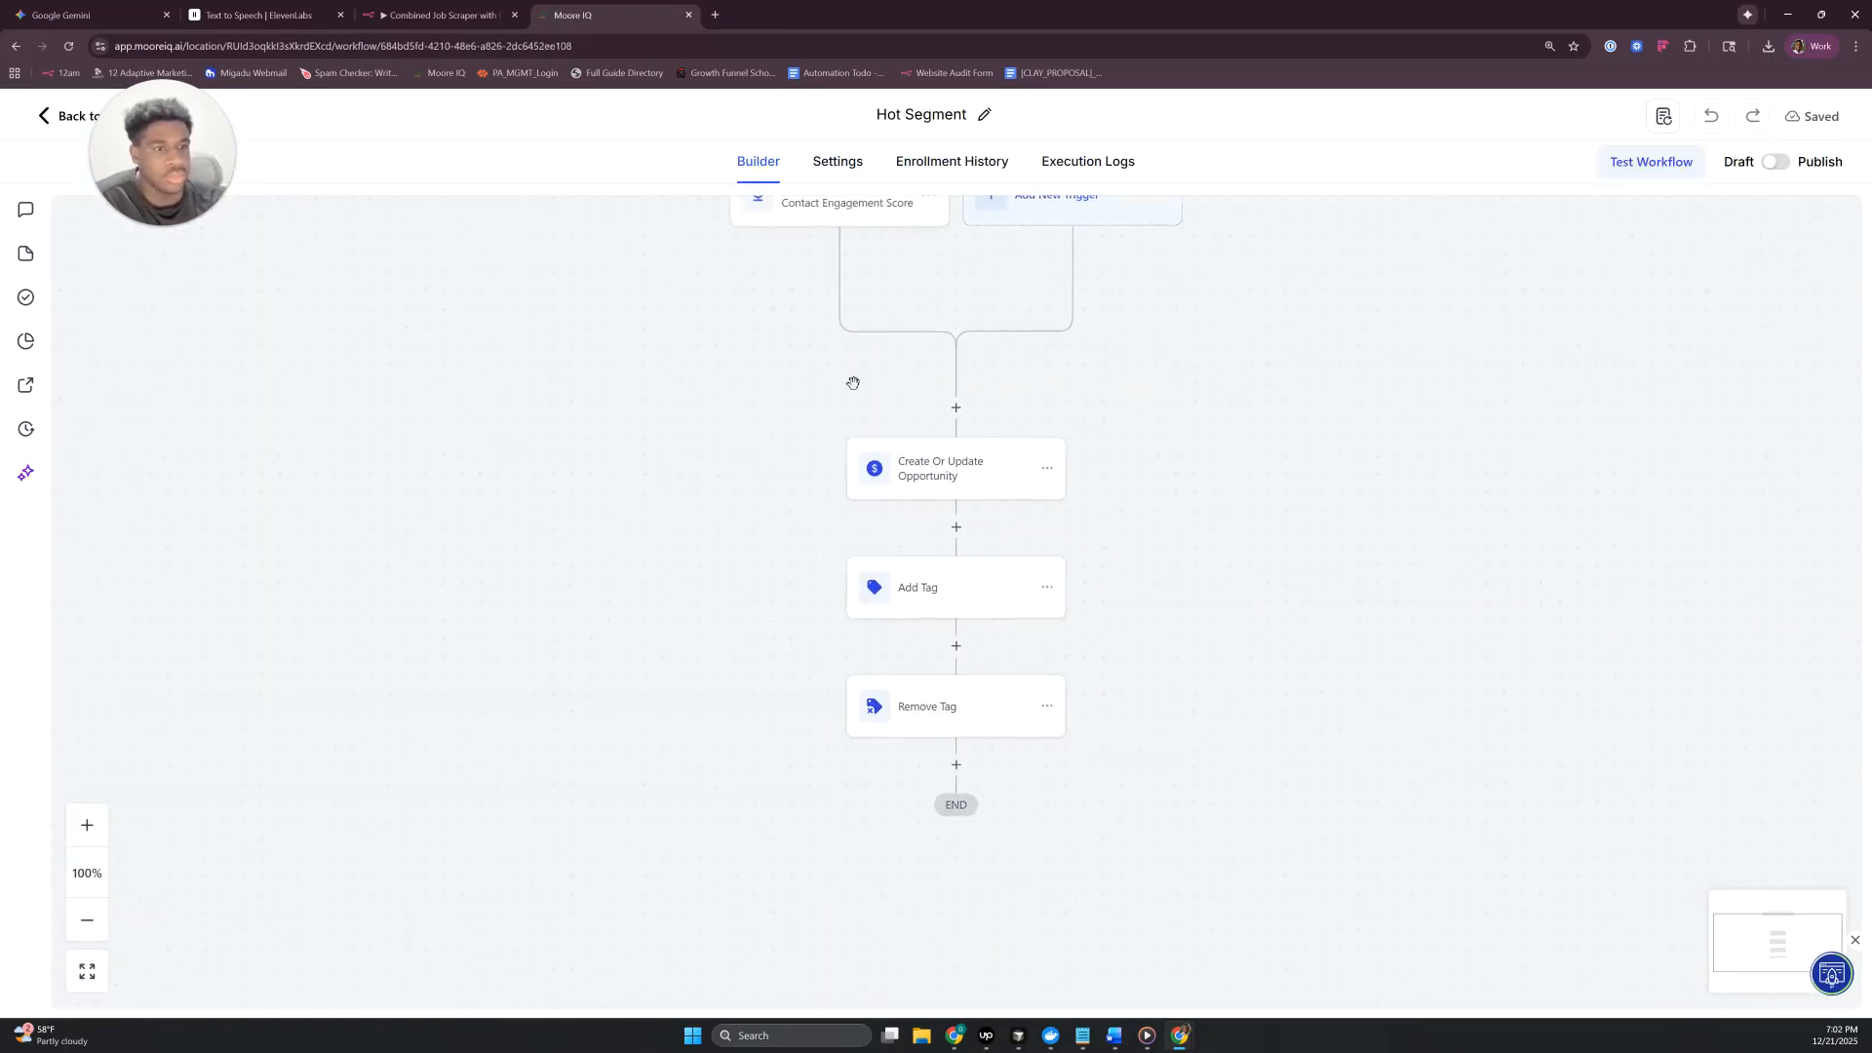
pyautogui.click(832, 354)
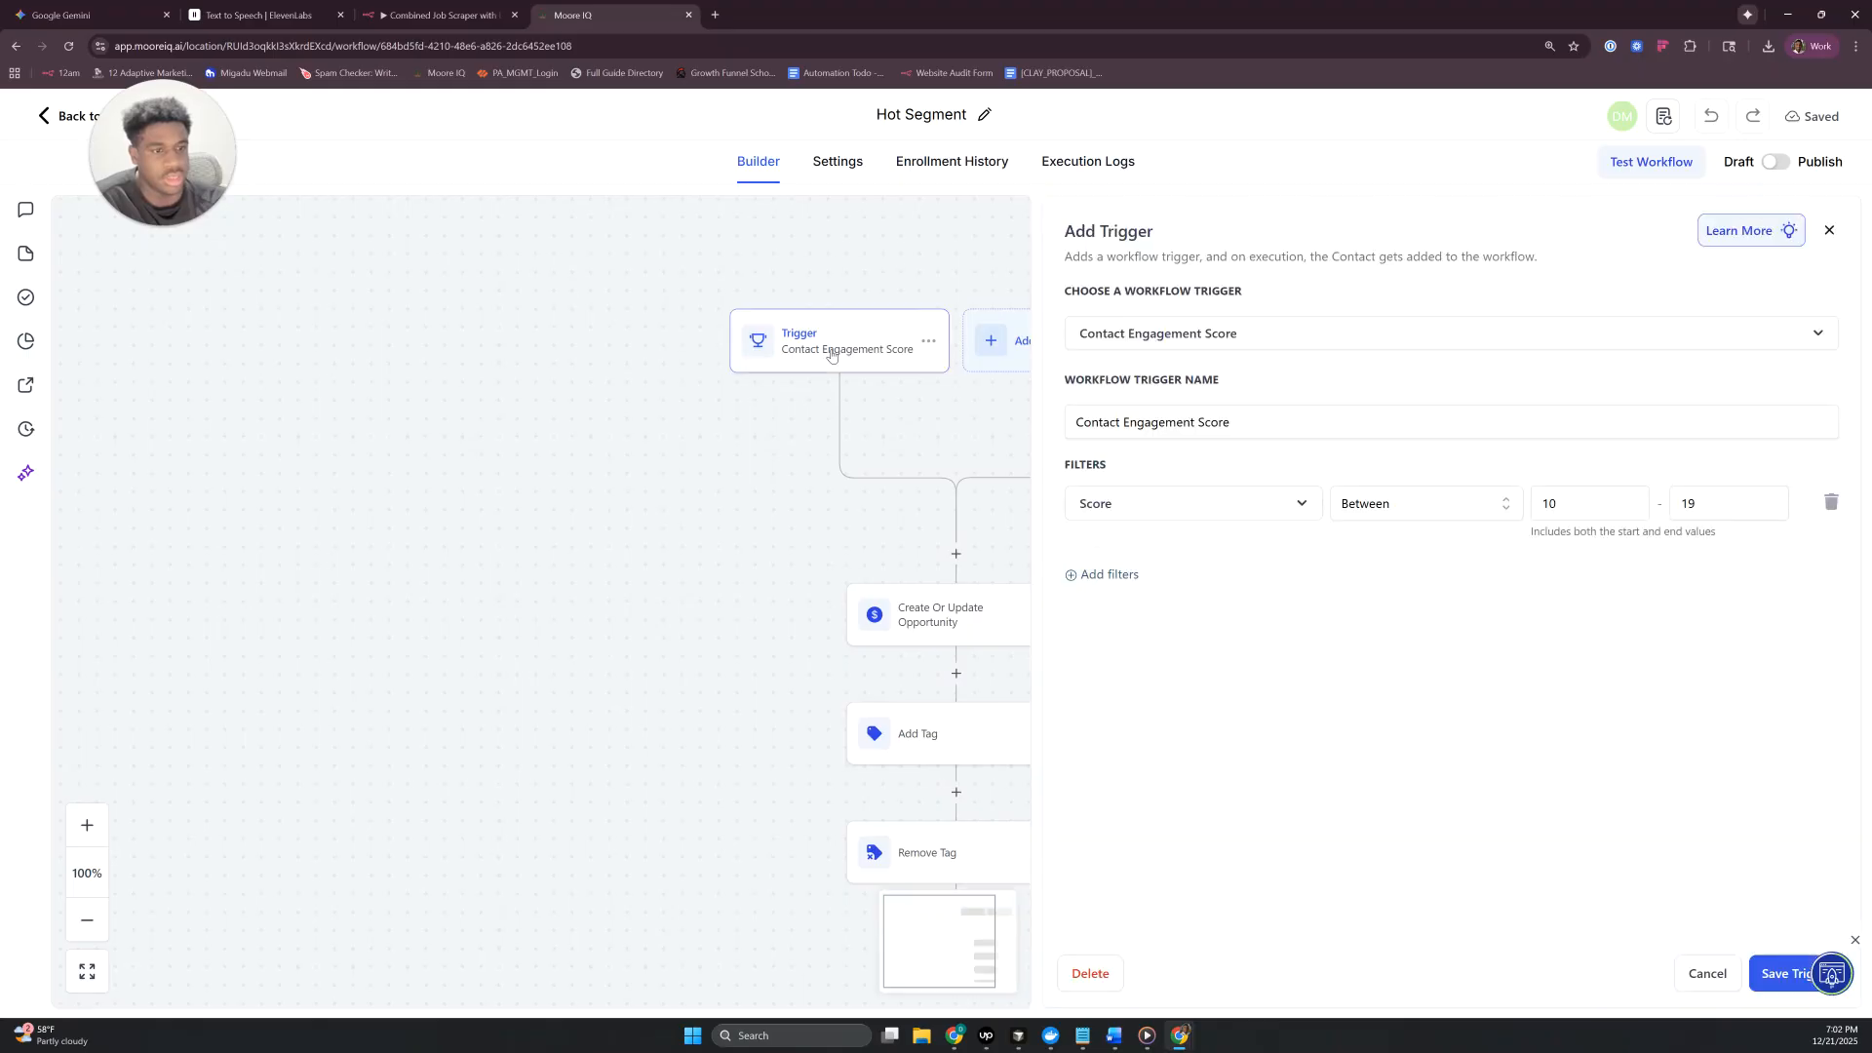
pyautogui.click(1392, 511)
pyautogui.click(1395, 609)
pyautogui.click(1565, 501)
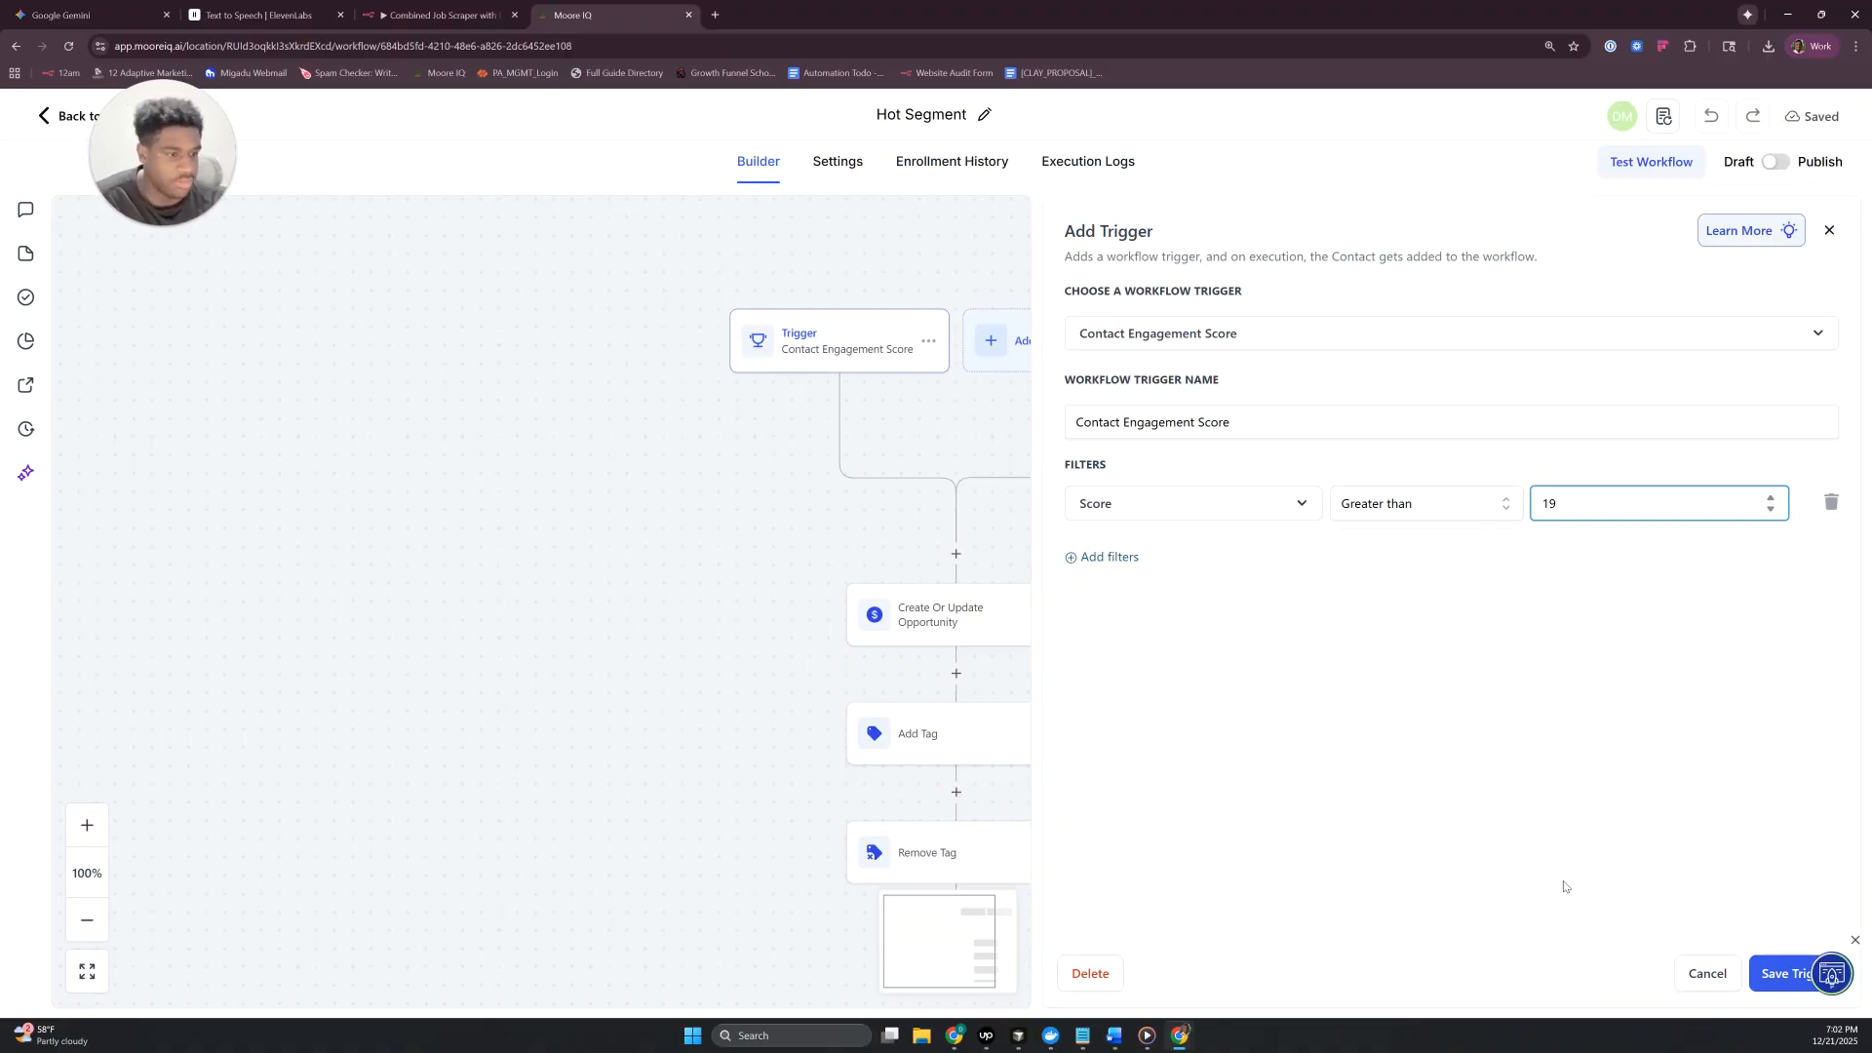
pyautogui.click(1780, 972)
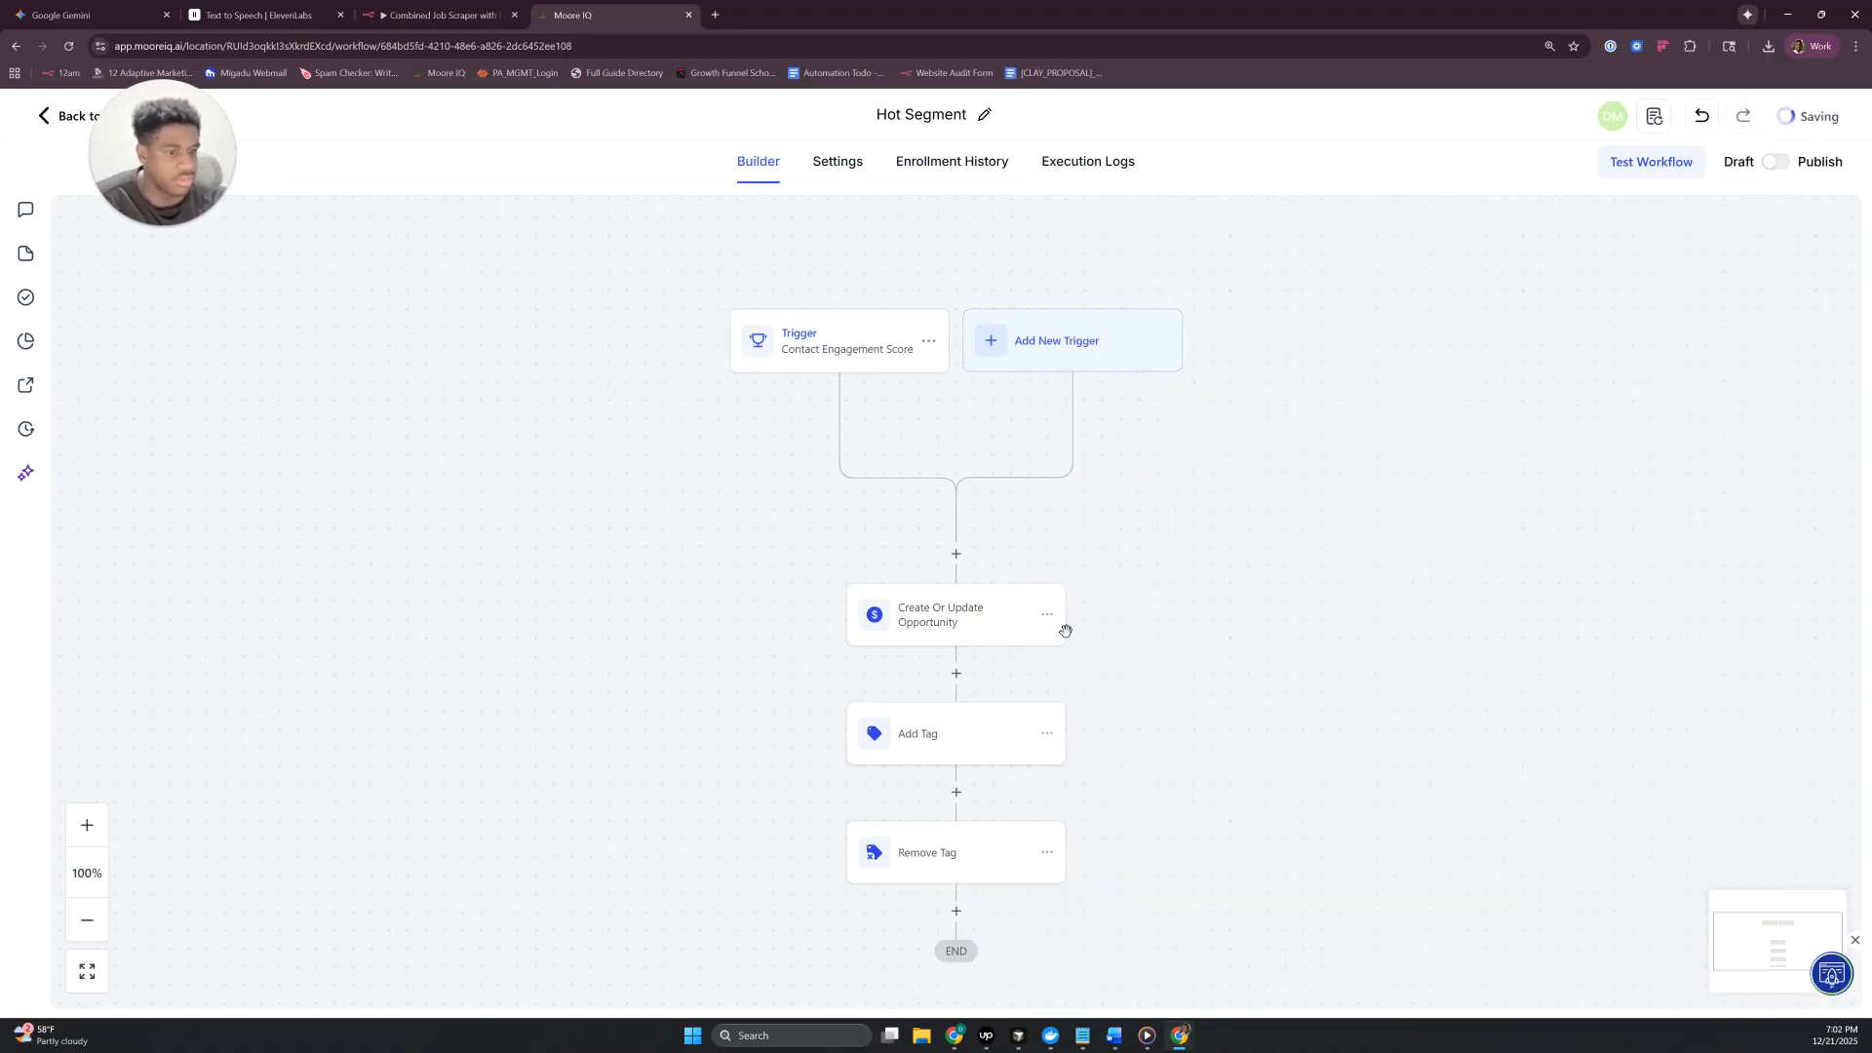
# - Set the pipeline stage of the Create Or Update Opportunity action to Hot Segment and save the action
pyautogui.click(941, 619)
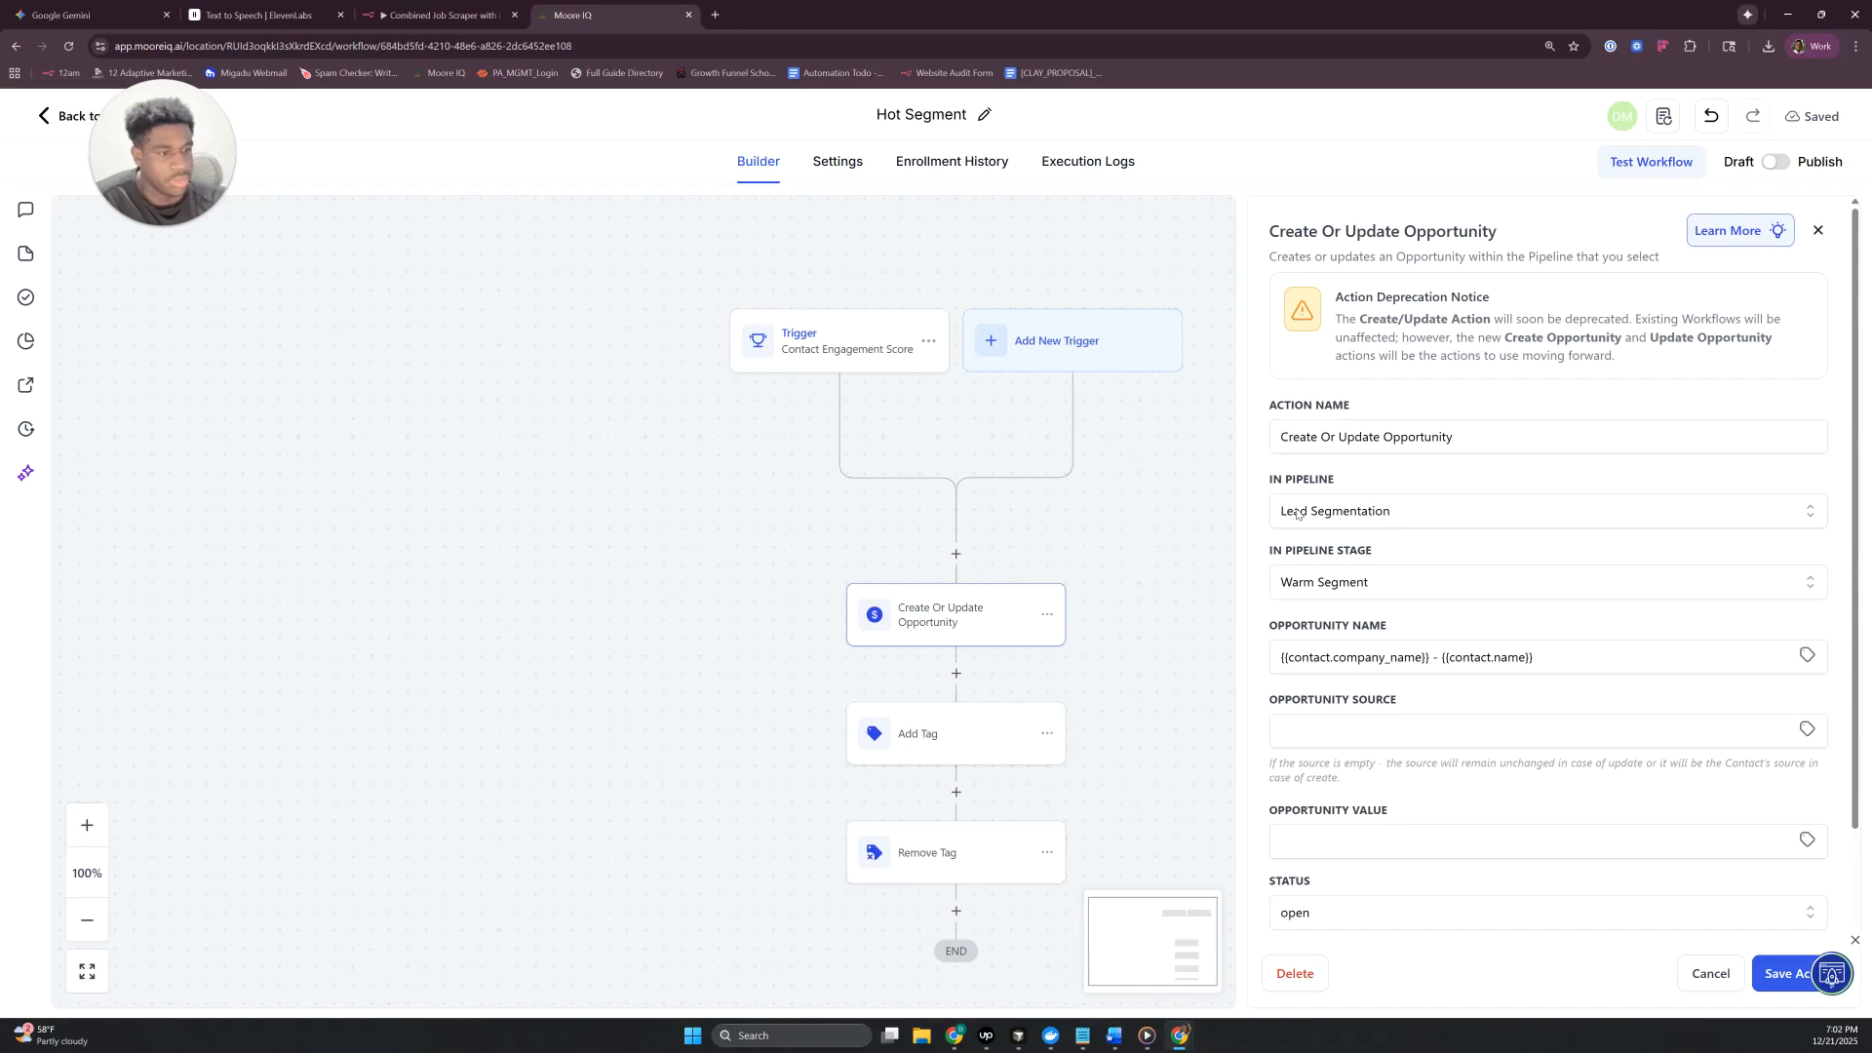
pyautogui.click(1363, 585)
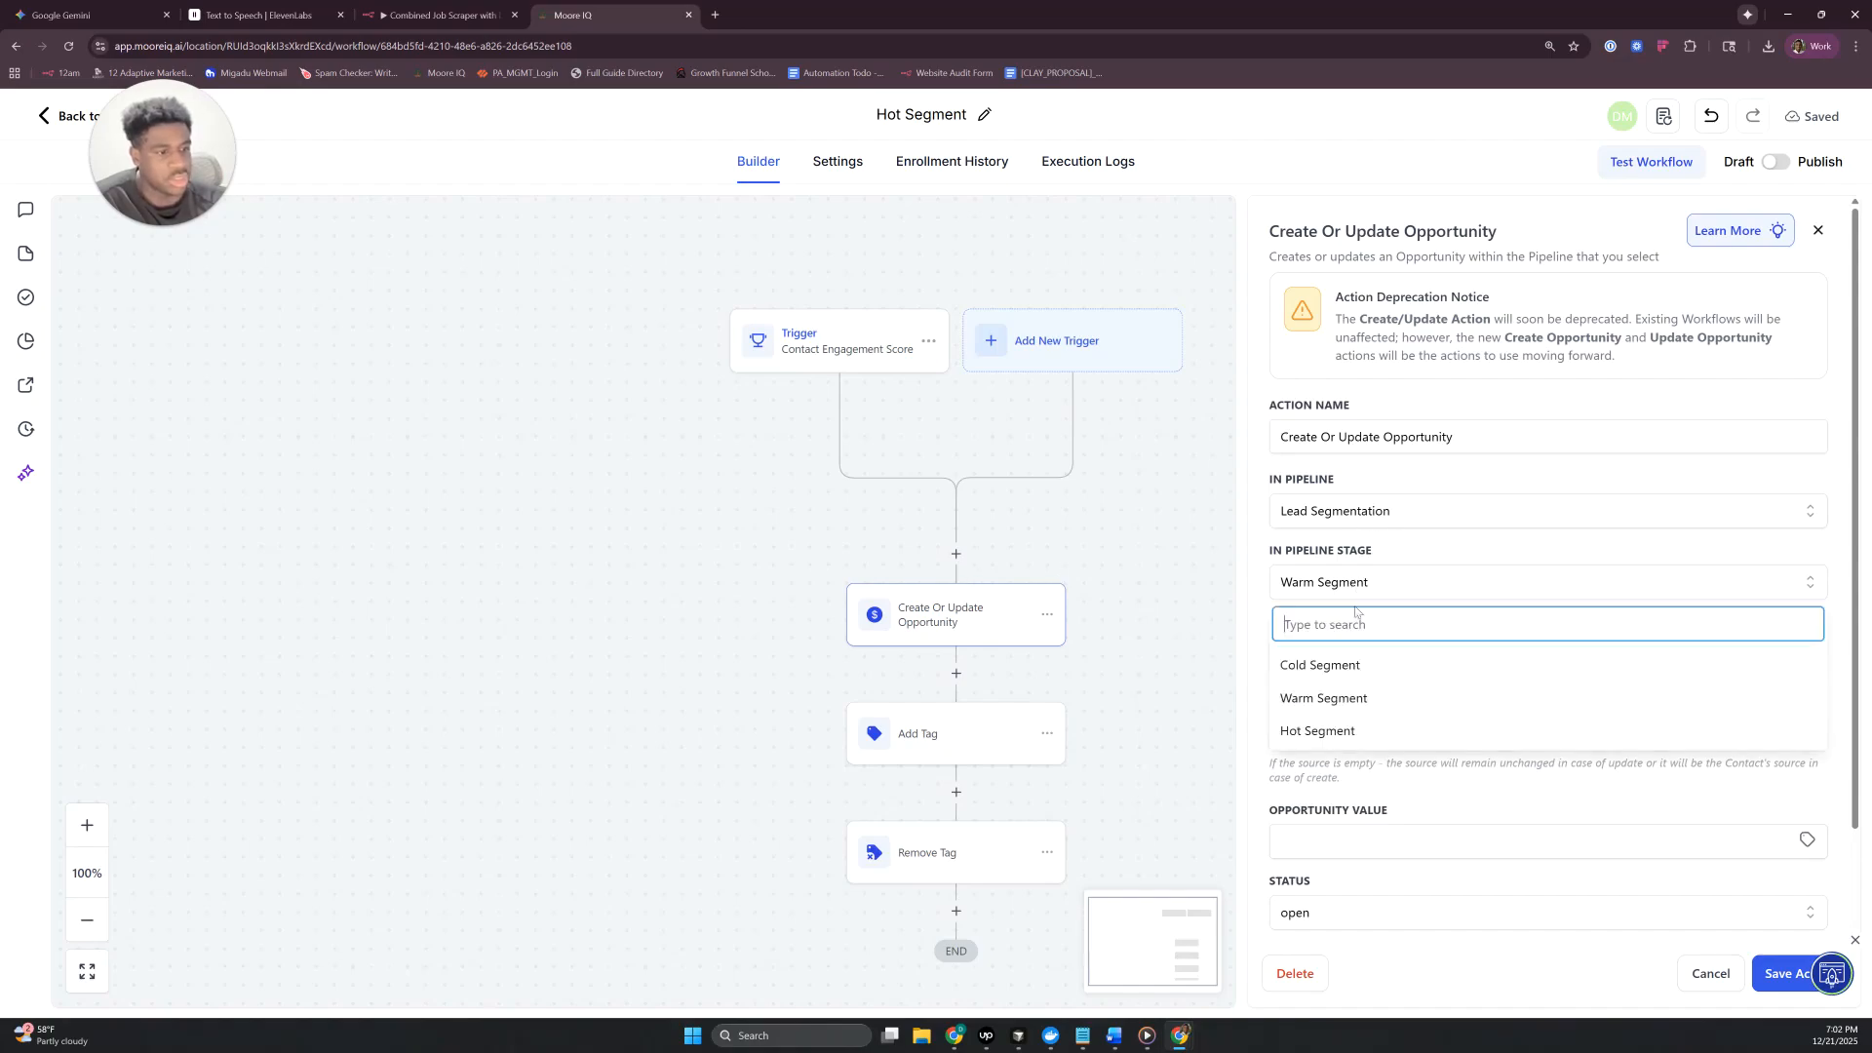
pyautogui.click(1355, 728)
pyautogui.click(1763, 968)
# - Replace the tag in the Add Tag action with "hot segment"
pyautogui.click(989, 665)
pyautogui.click(1498, 416)
pyautogui.write('hot')
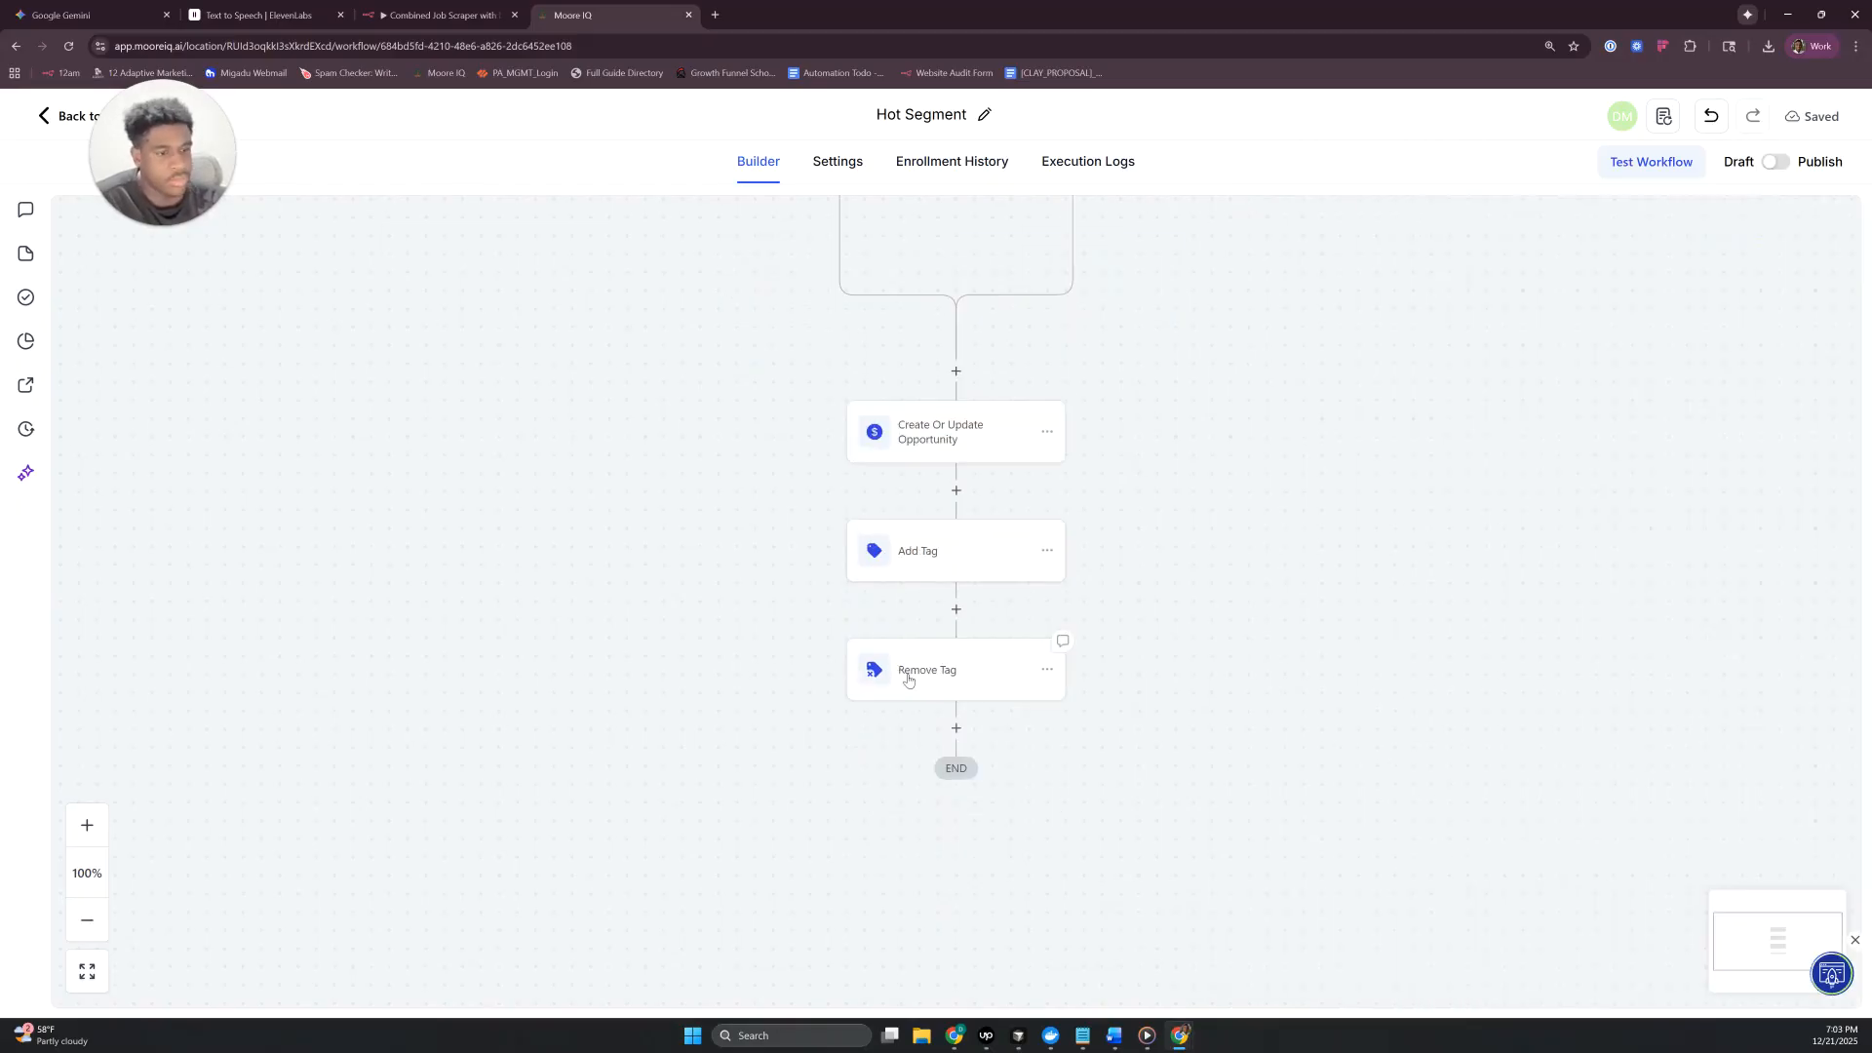
# - In the Remove Tag action, replace the "hot segment" tag with "warm segment", keeping "cold segment"
pyautogui.click(908, 673)
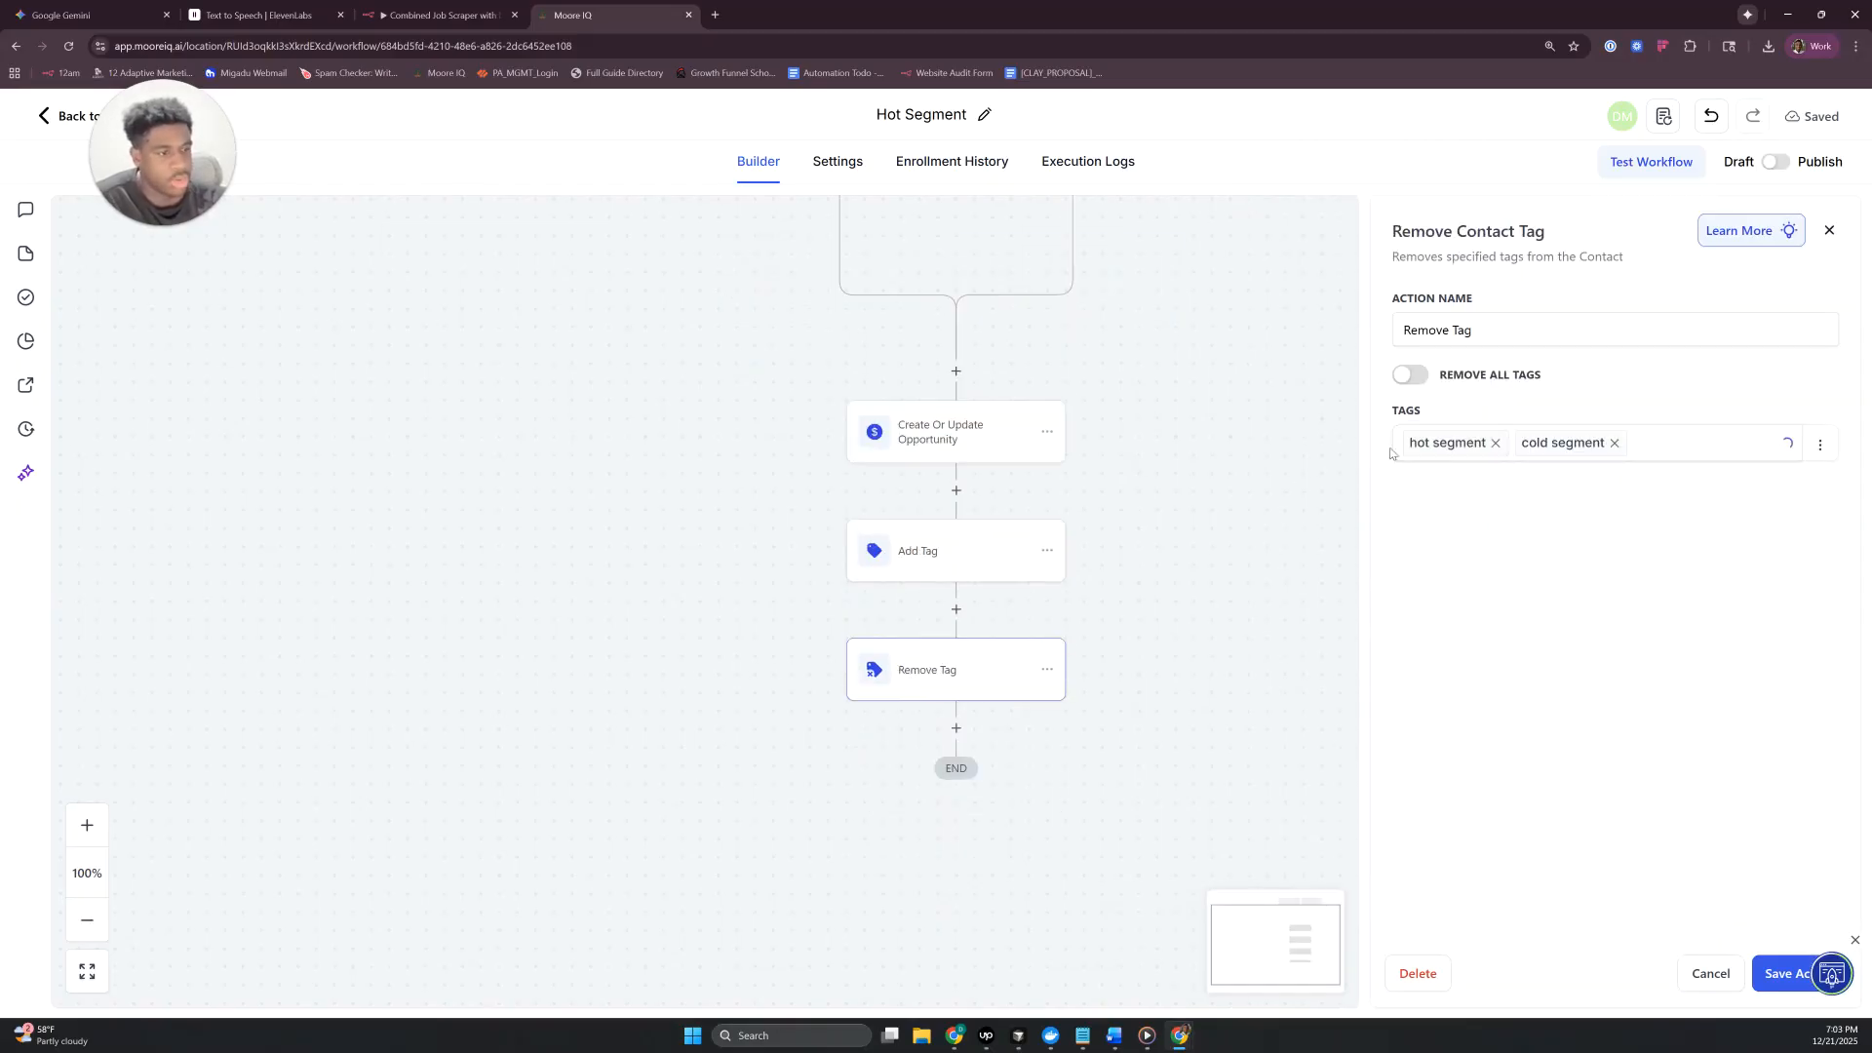
pyautogui.click(1495, 444)
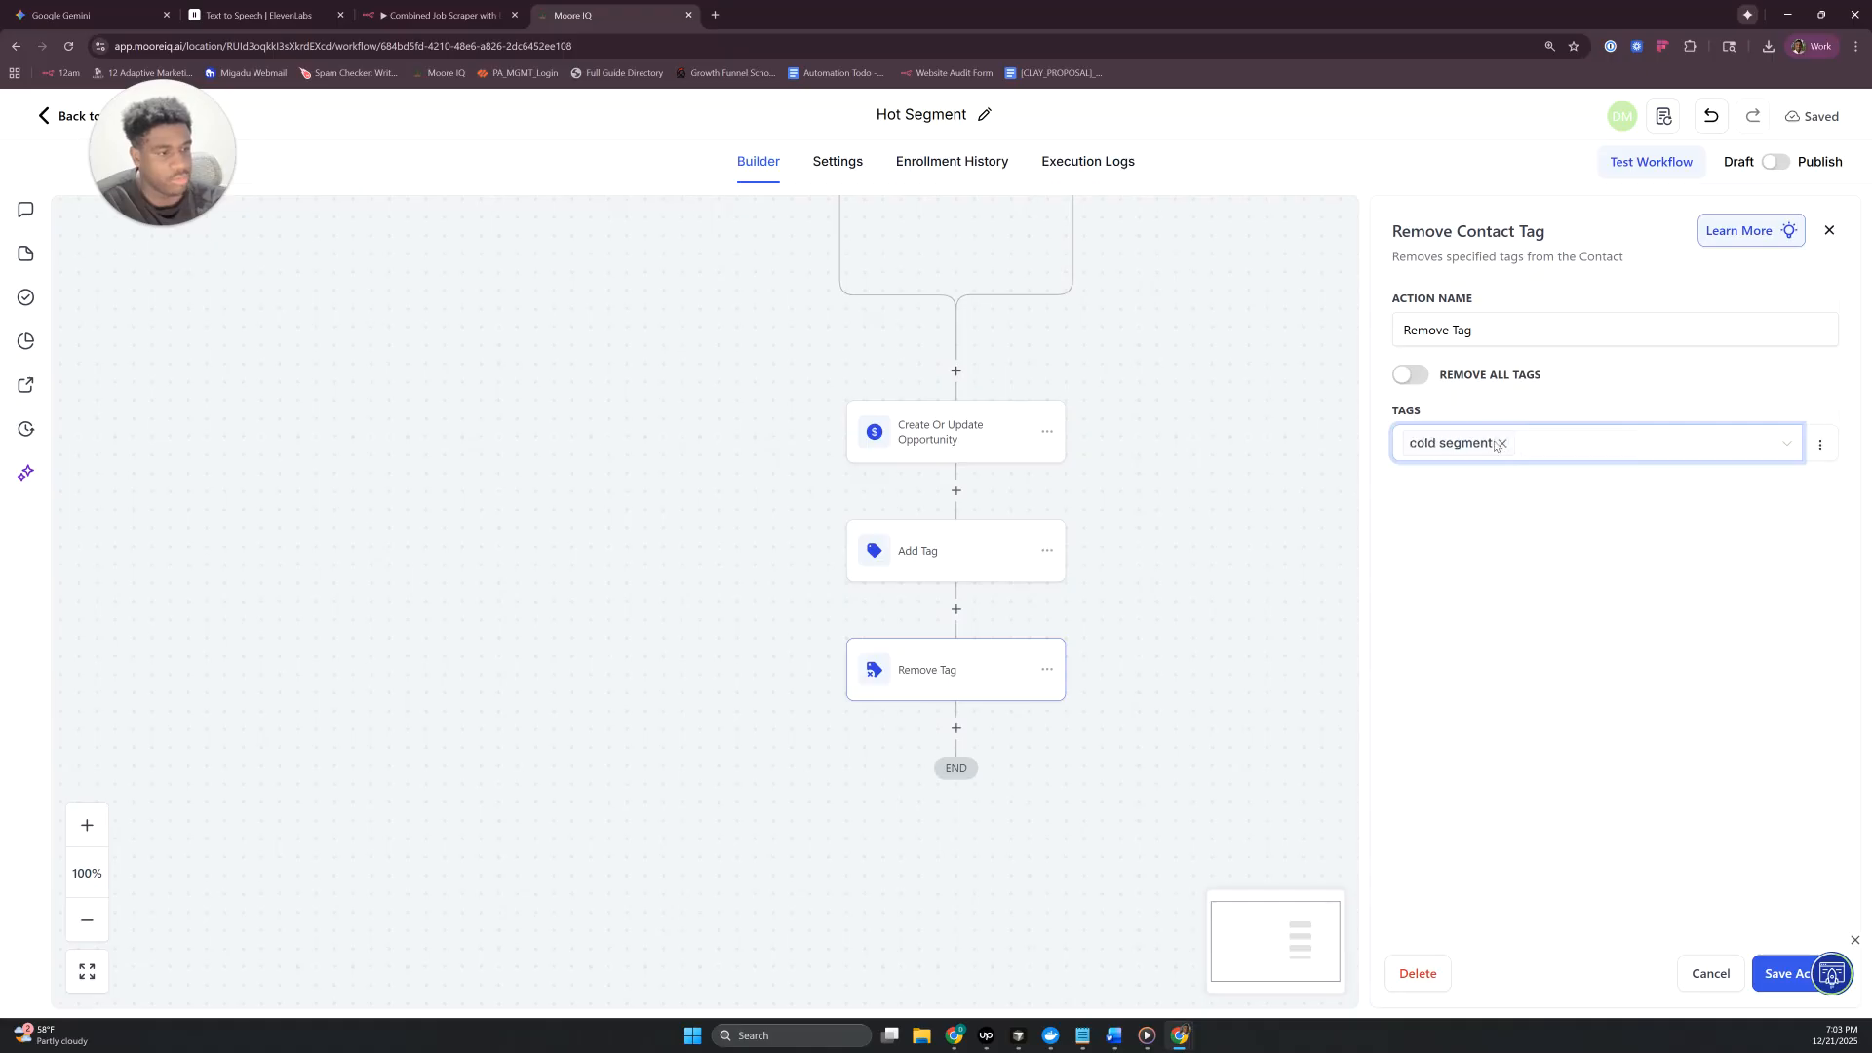
pyautogui.click(1661, 438)
pyautogui.write('warm')
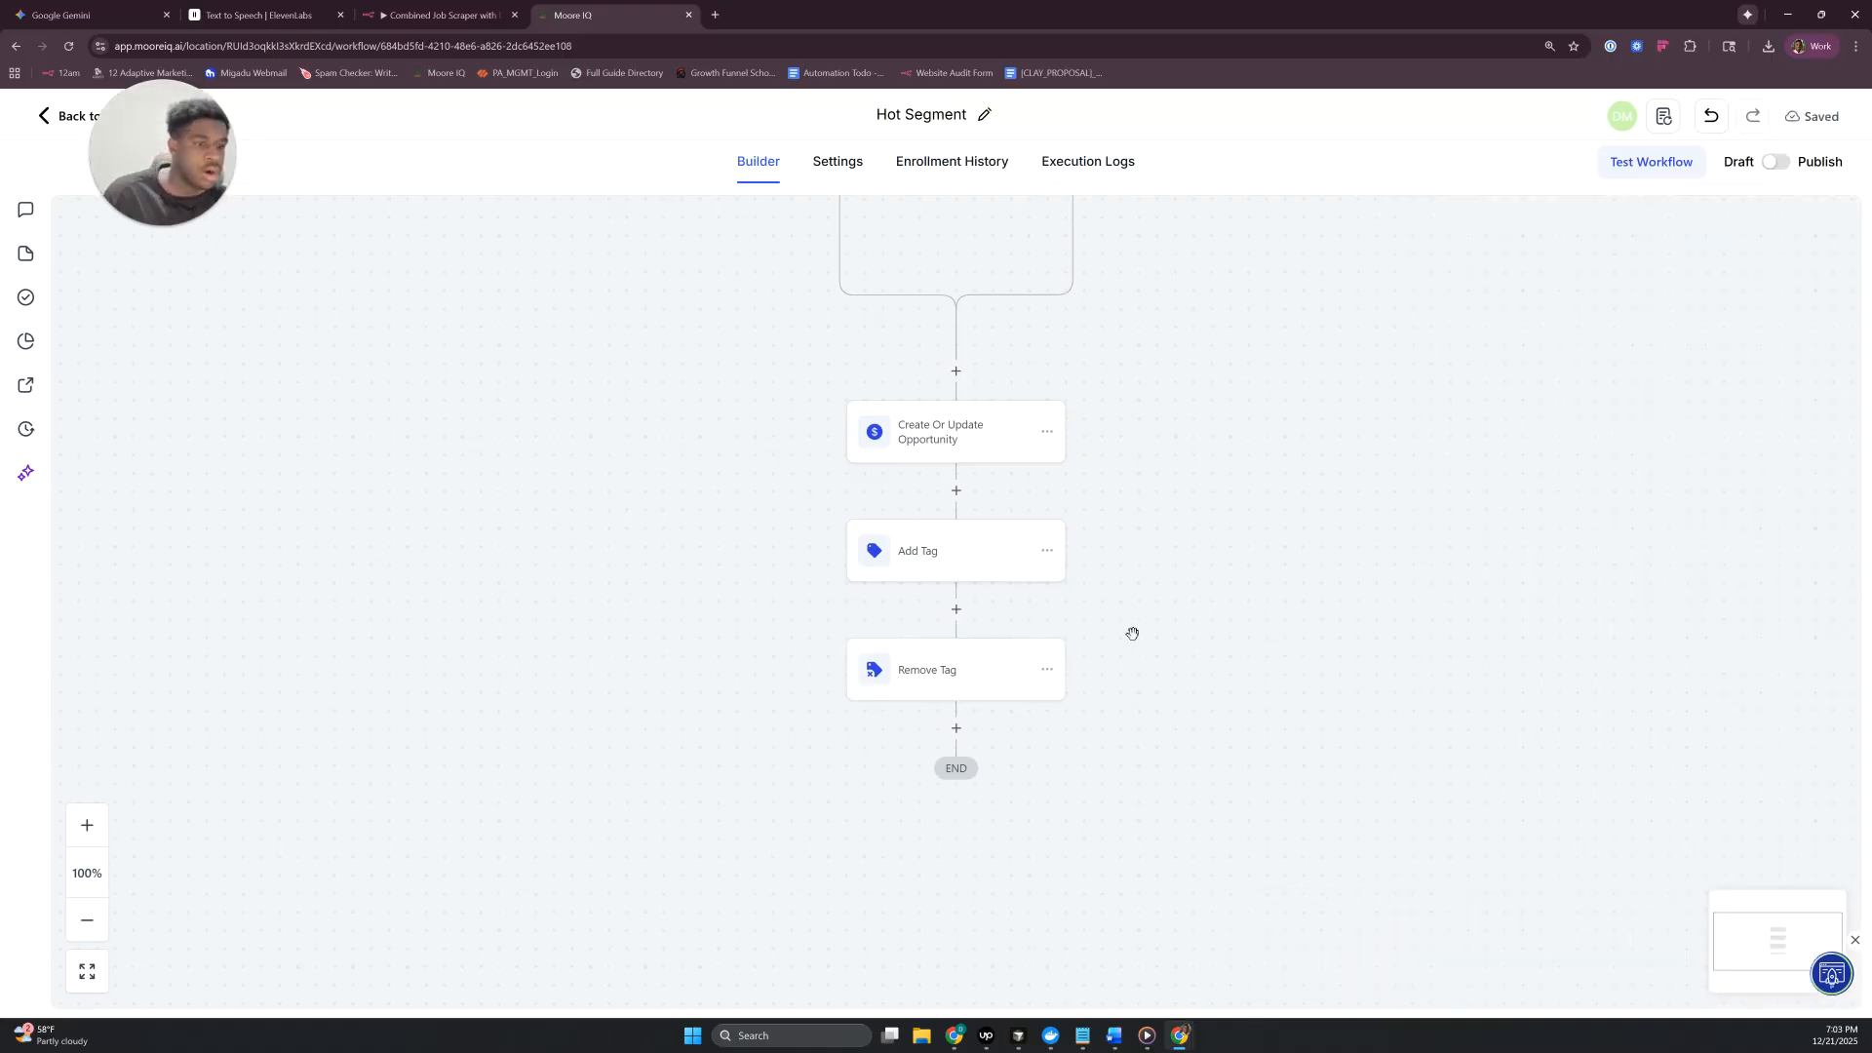
# - Add a Send Internal Notification action of type Email after the Remove Tag action
pyautogui.scroll(3, 1242, 583)
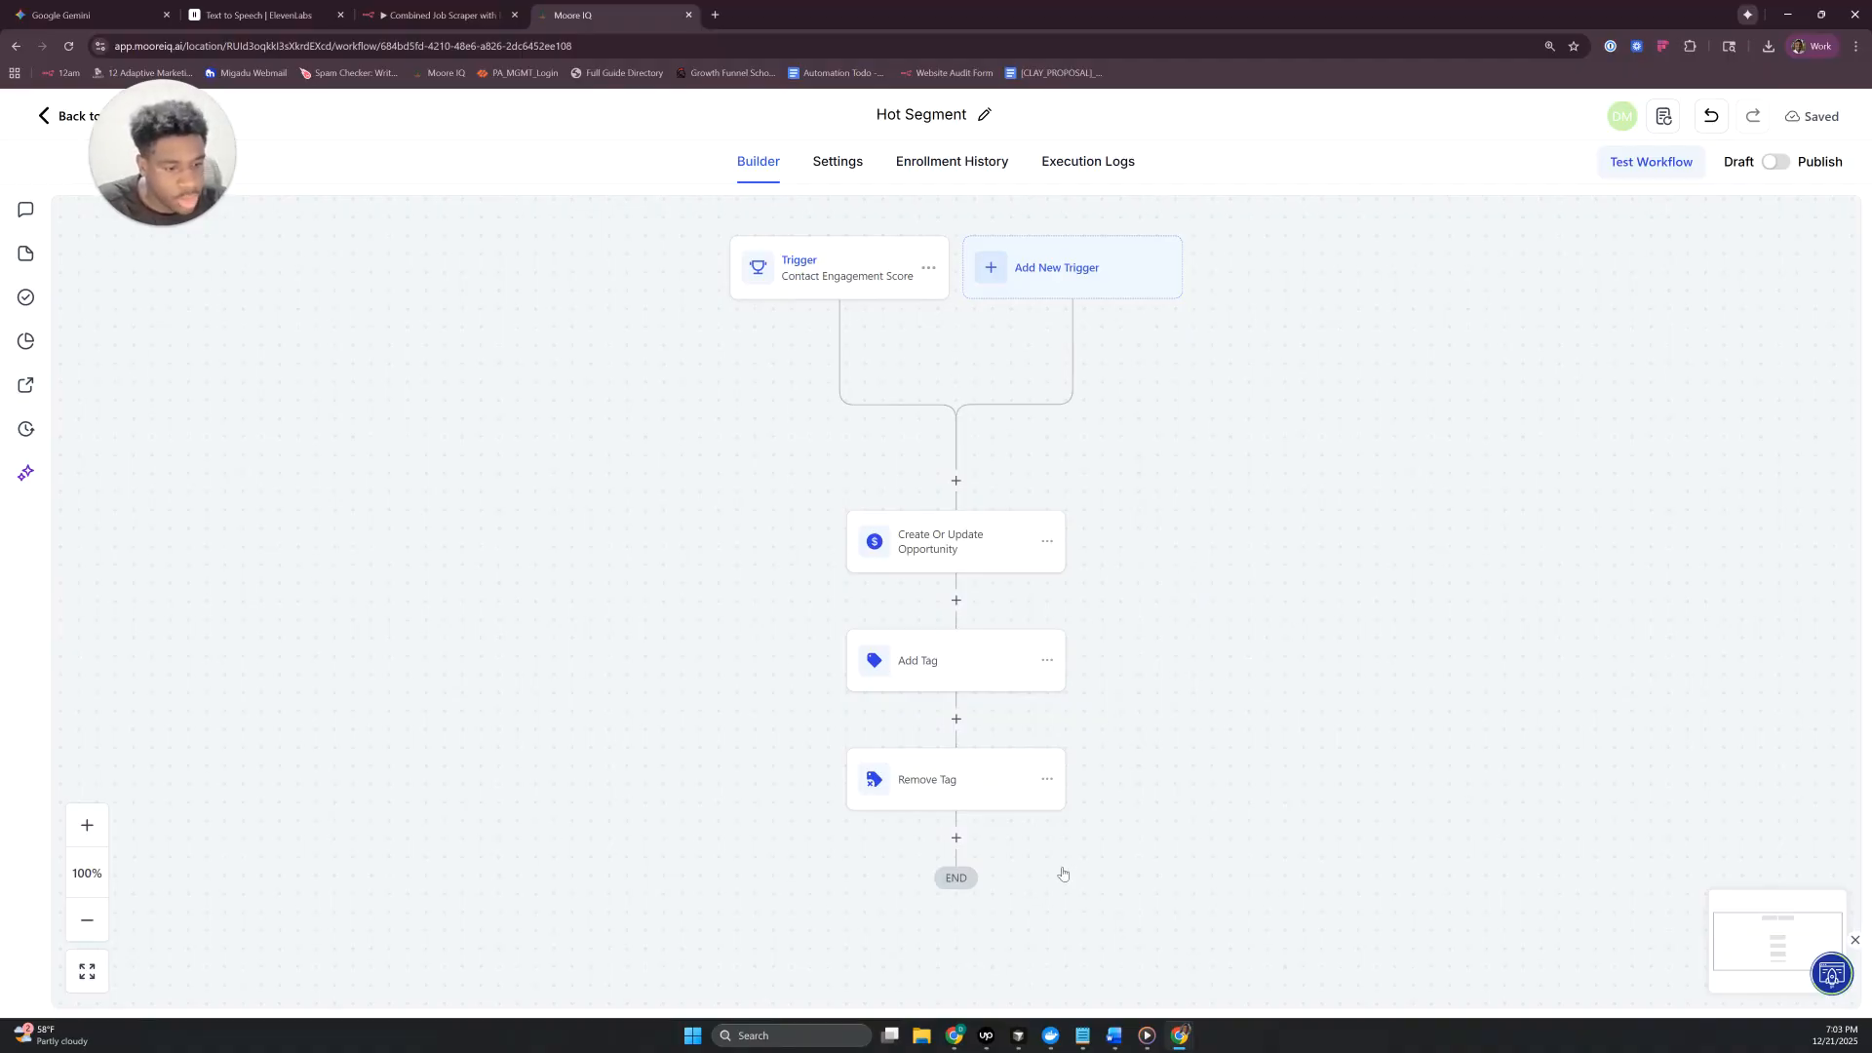
pyautogui.scroll(-1, 1053, 866)
pyautogui.click(956, 765)
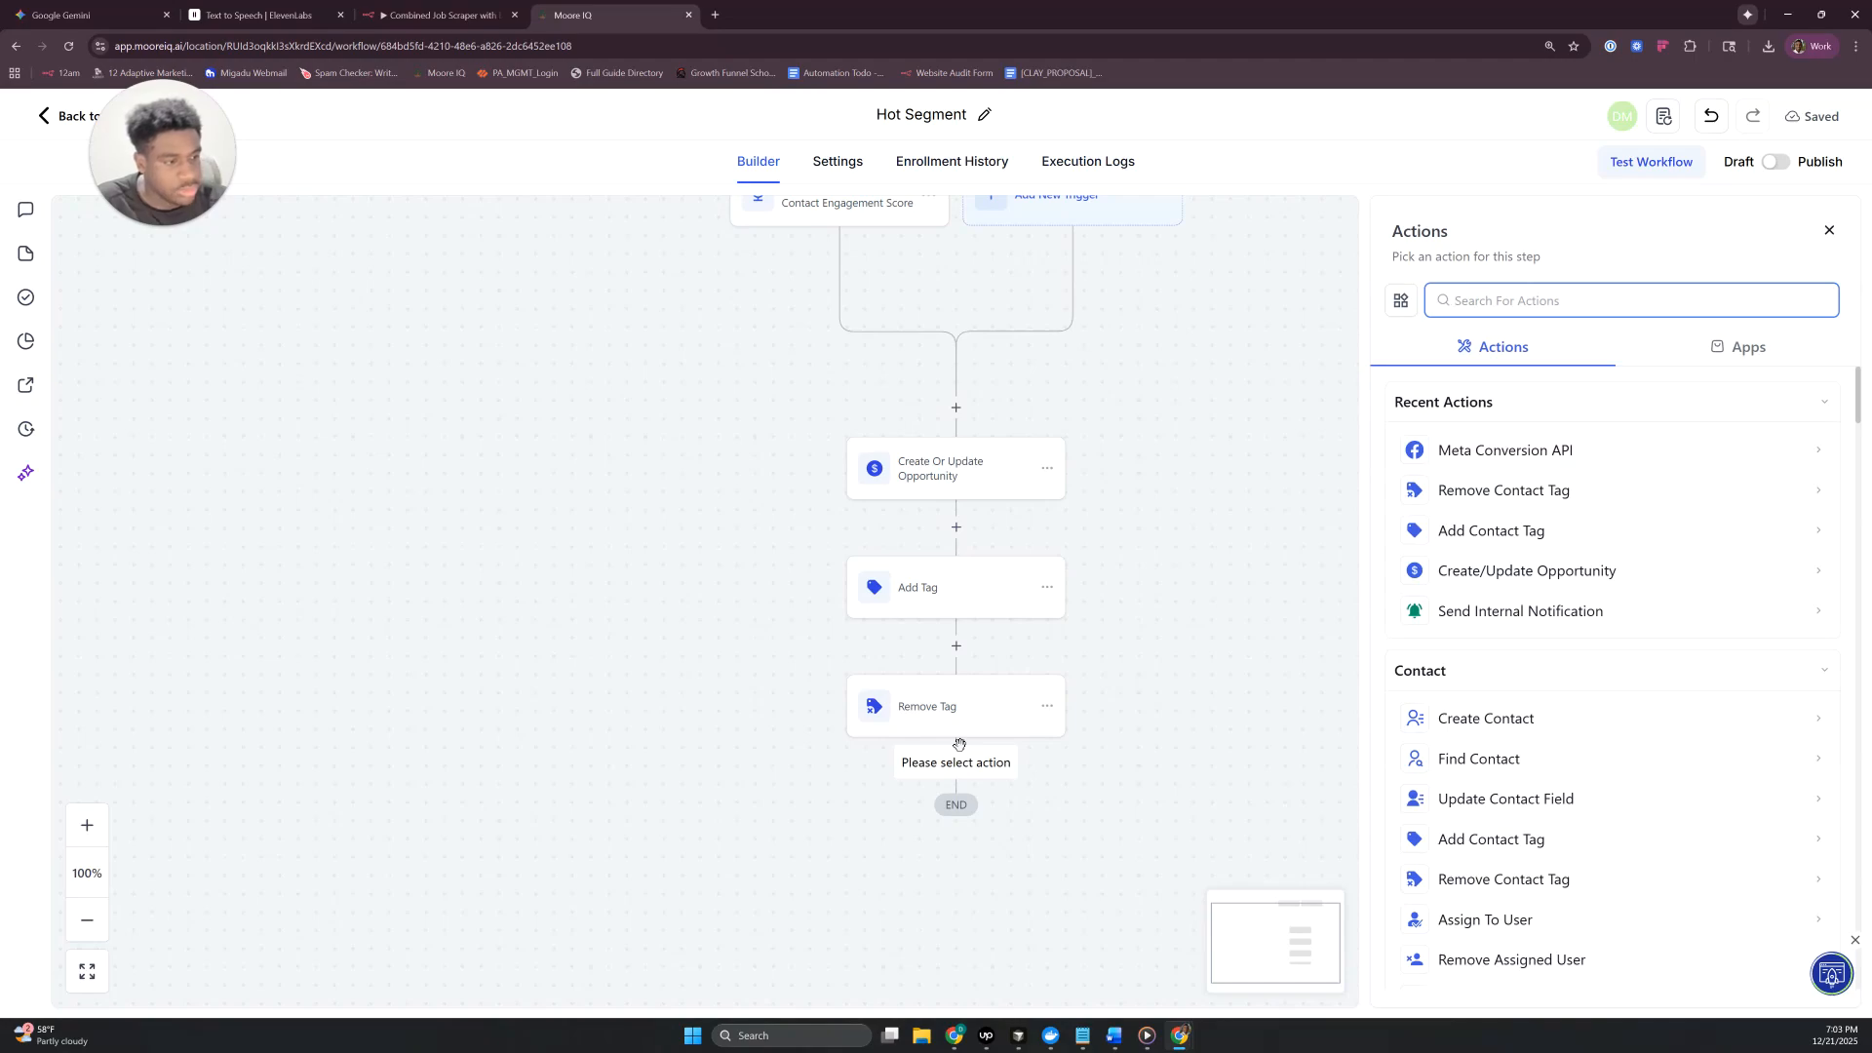
pyautogui.write('send')
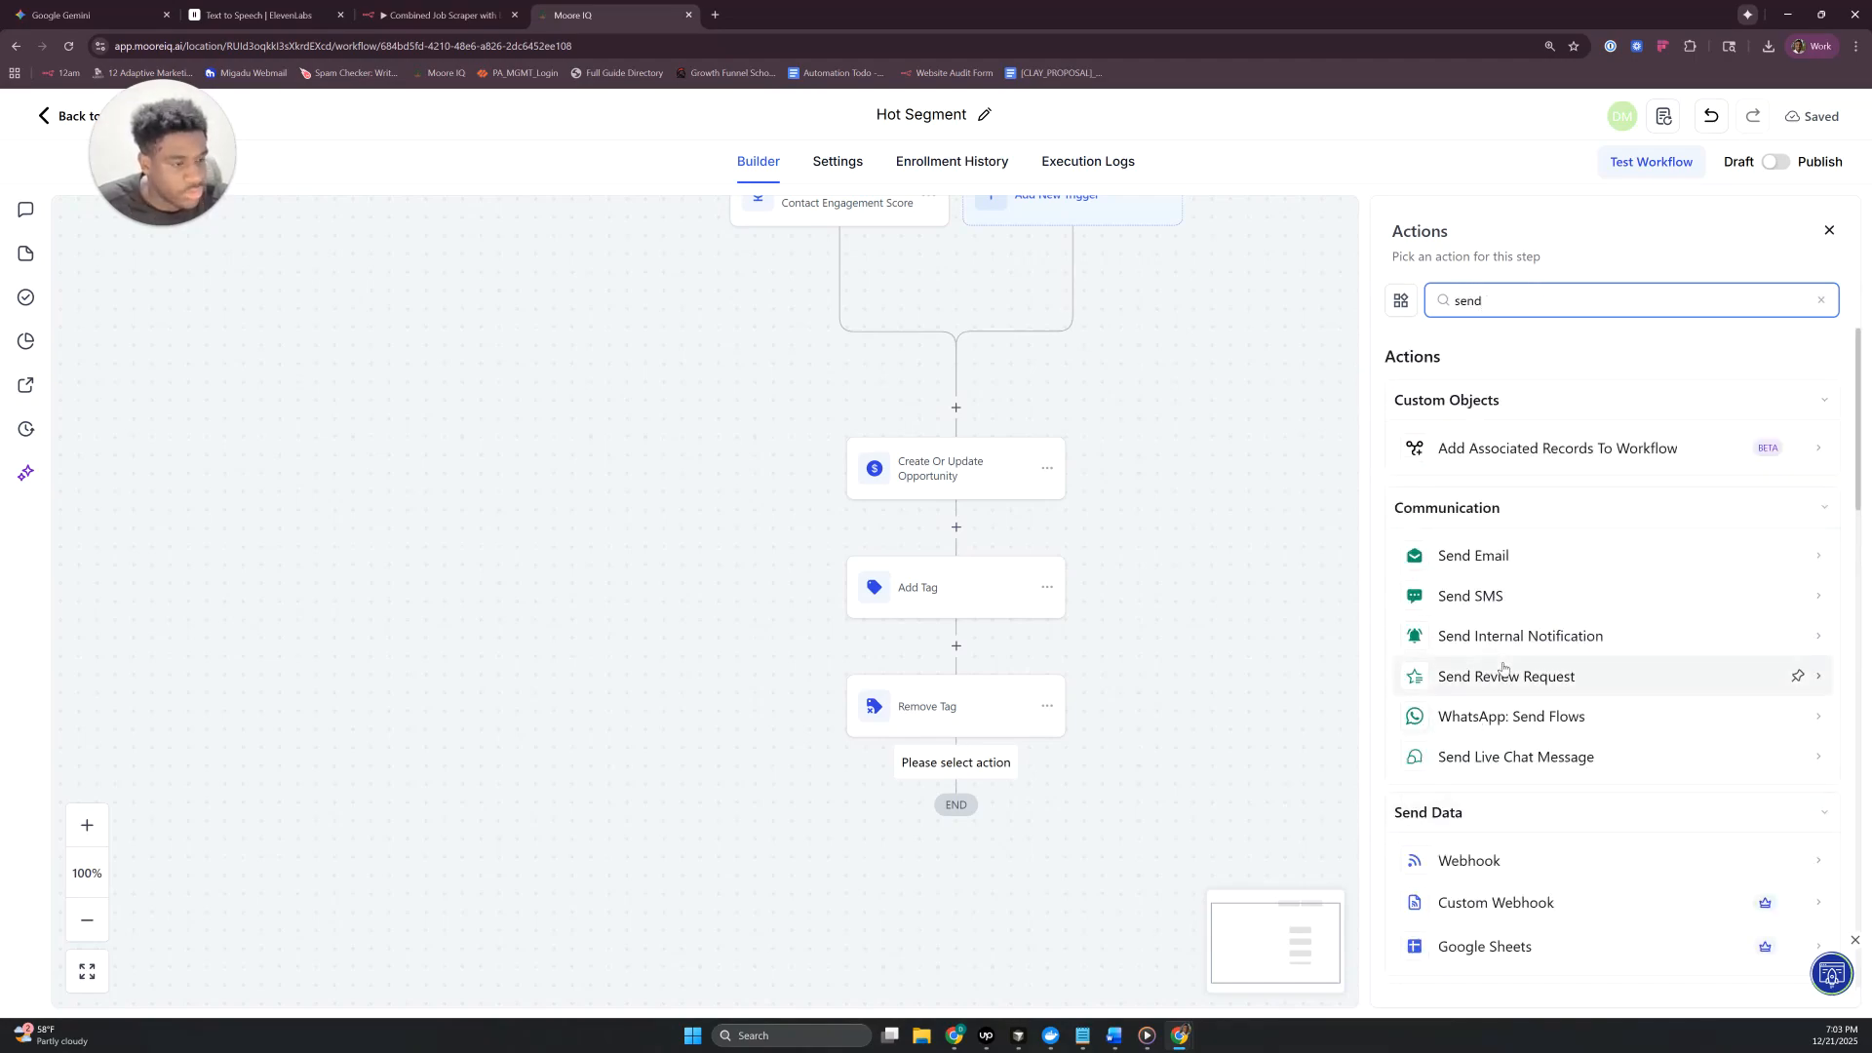
pyautogui.click(1525, 639)
pyautogui.click(1454, 458)
# - Set the notification's From Name to "Notification System" and fill in the From Email address
pyautogui.click(1526, 528)
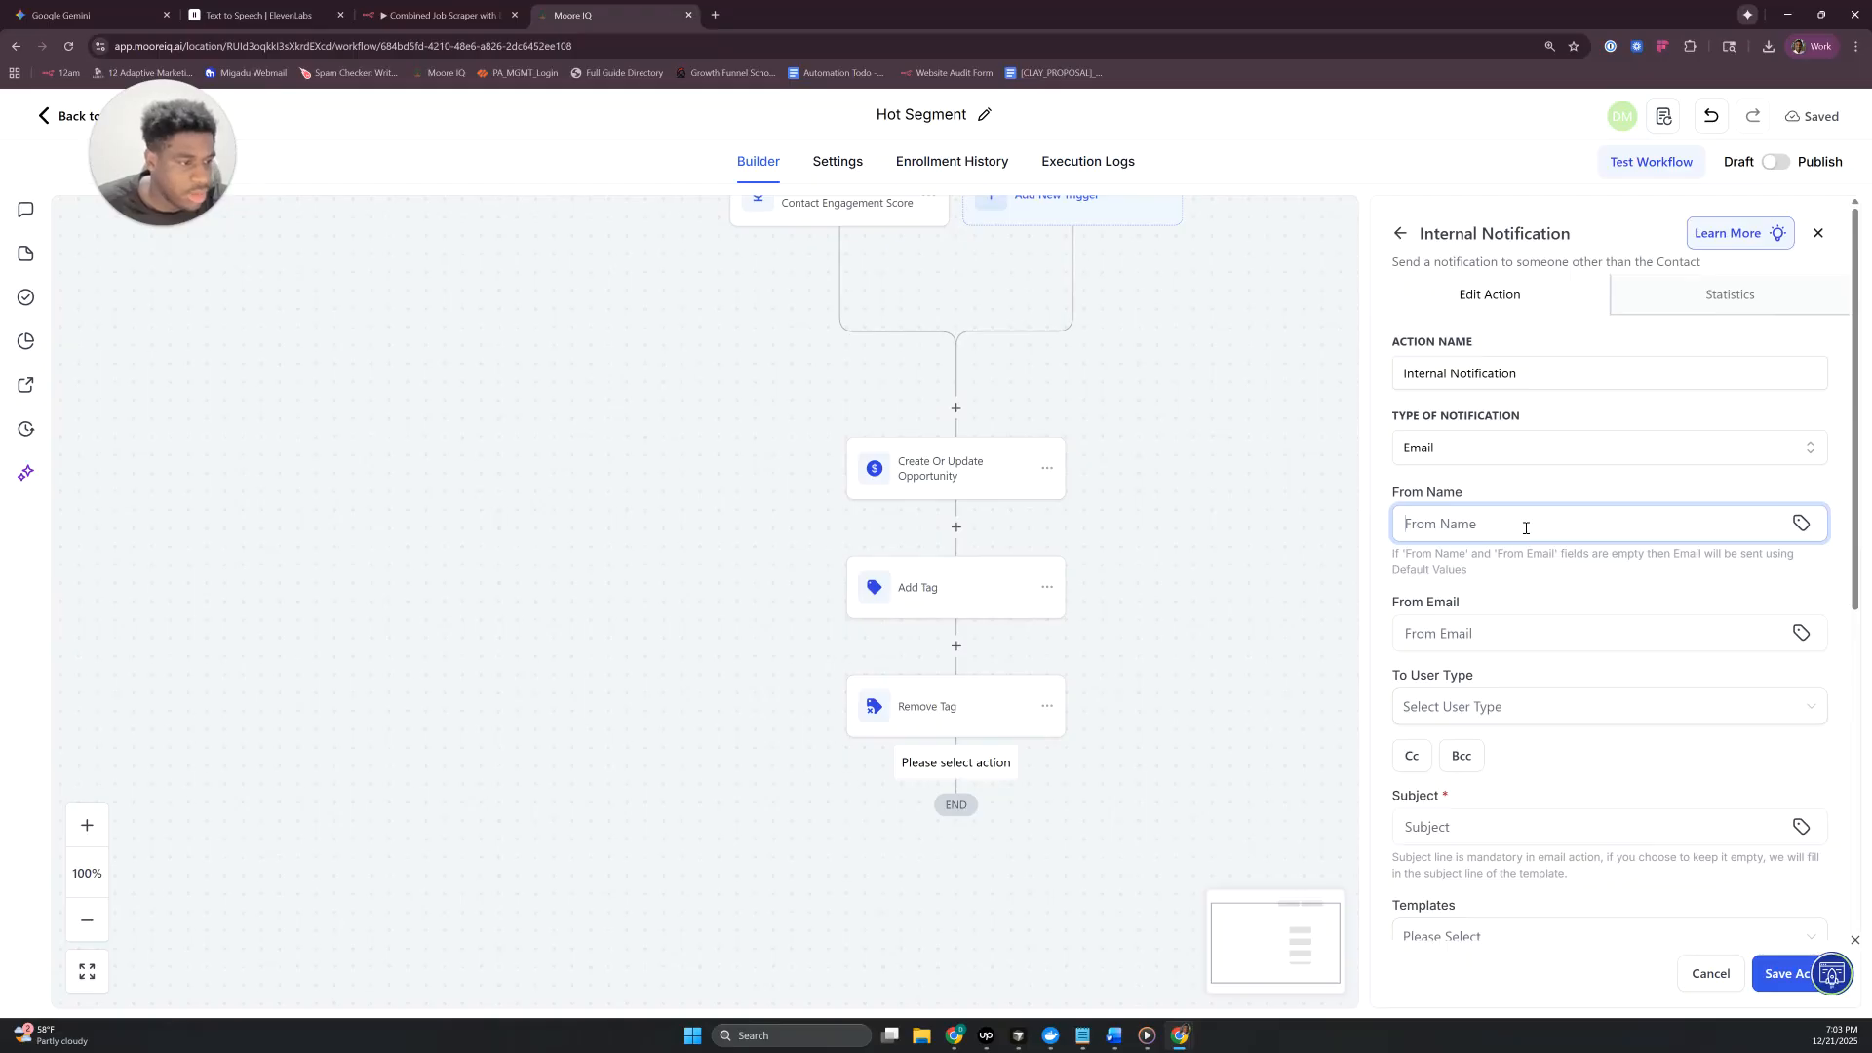
pyautogui.write('Notifcation')
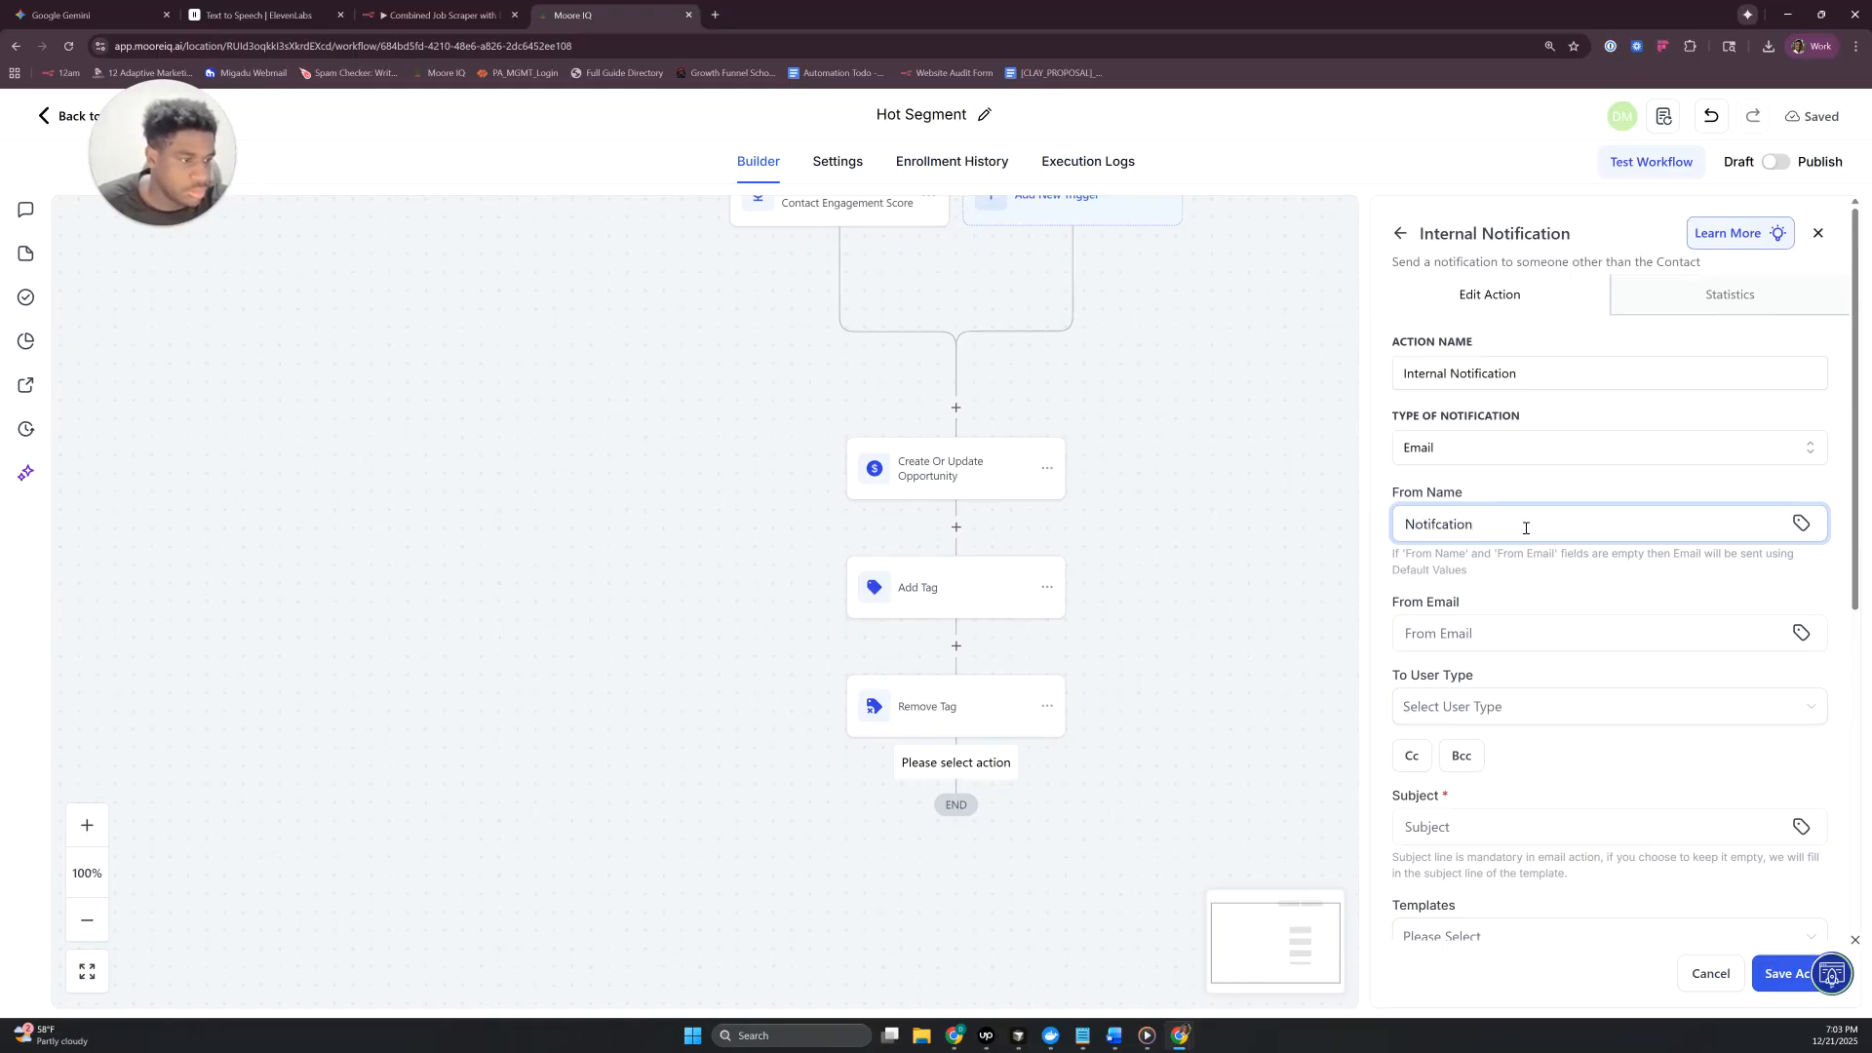
pyautogui.press('BackSpace')
pyautogui.press('Tab')
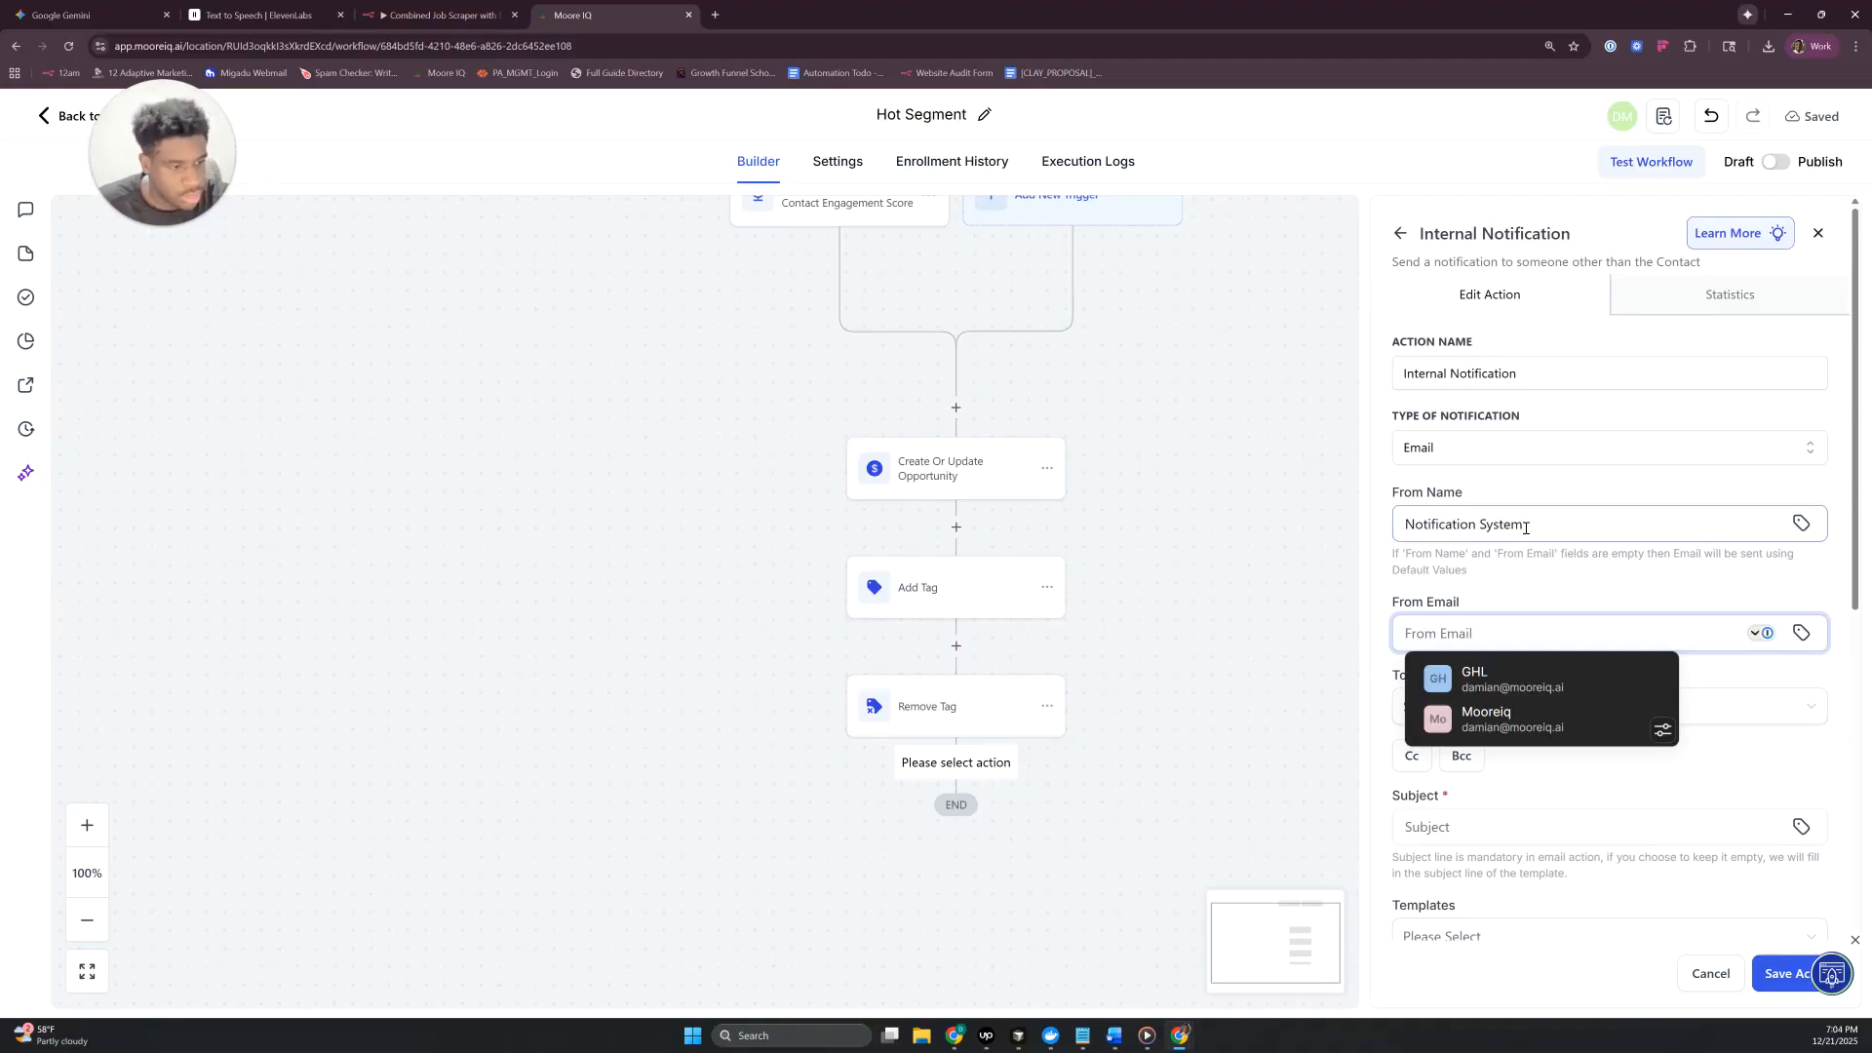
pyautogui.write('notif')
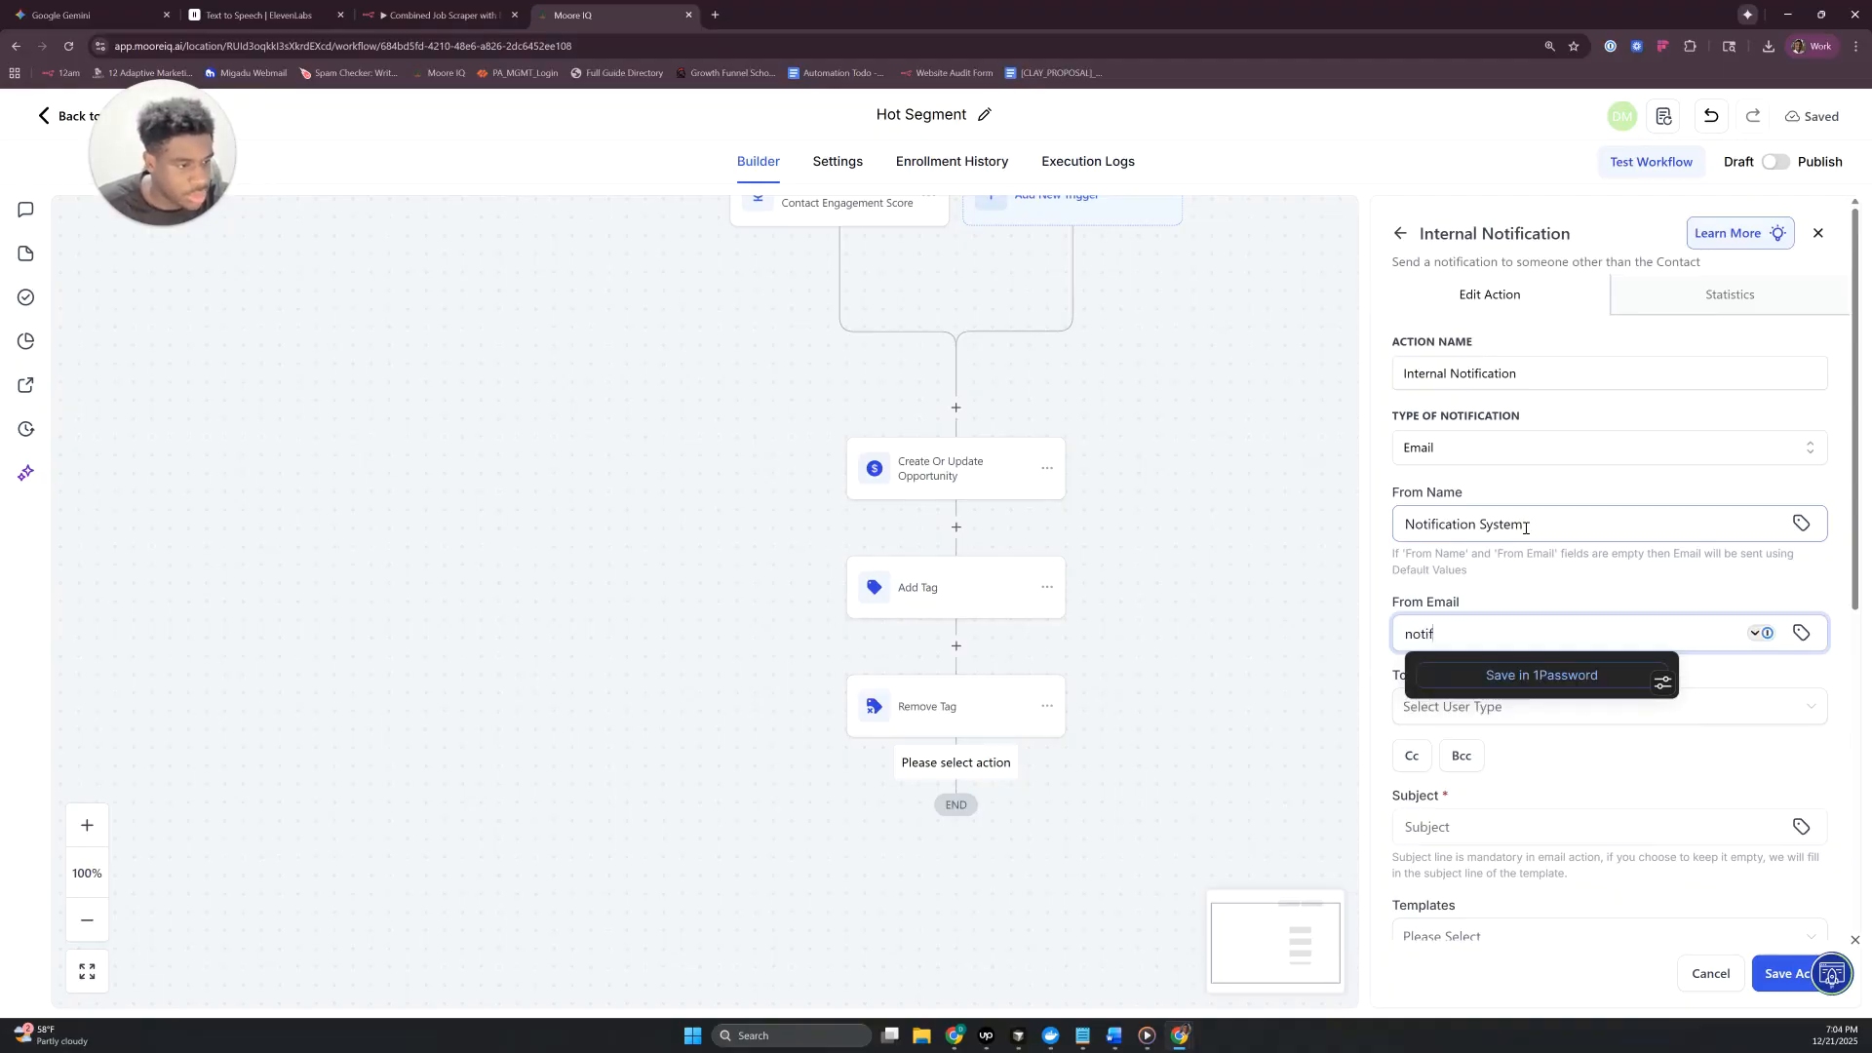
pyautogui.press('BackSpace')
pyautogui.write('ications@compnay')
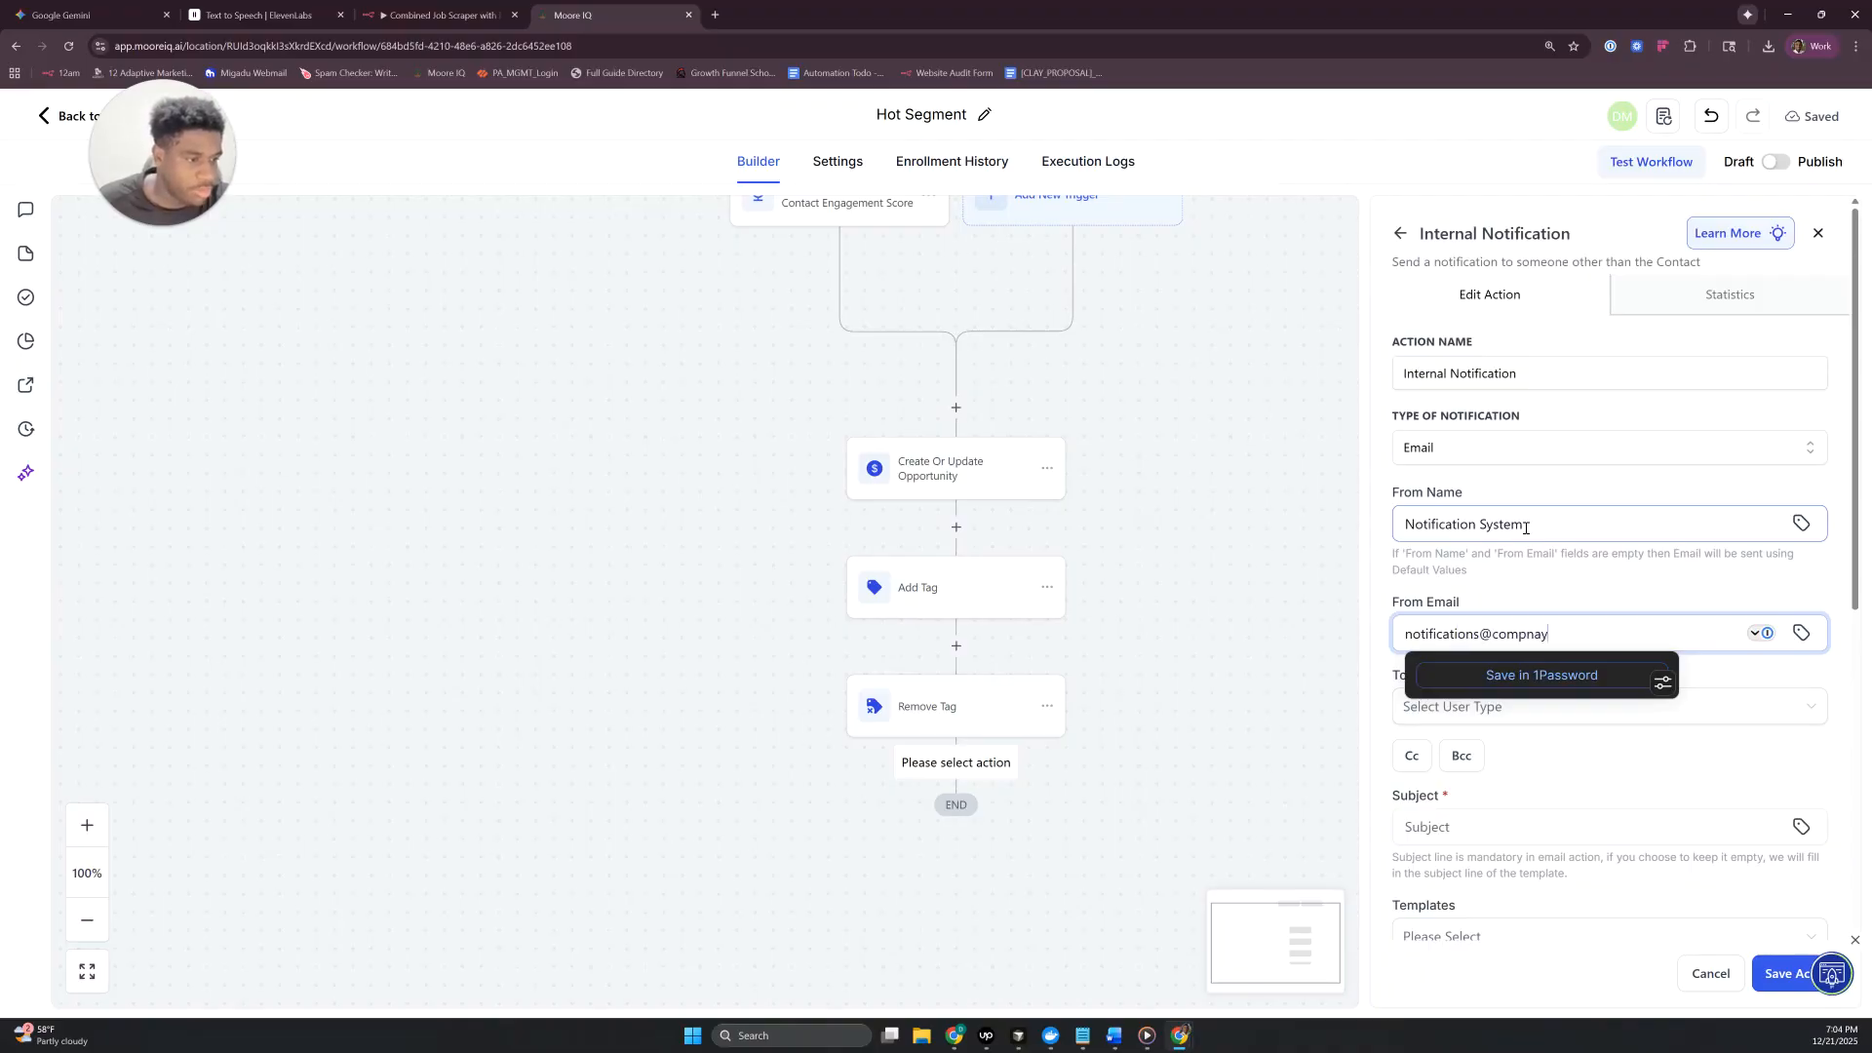
pyautogui.press('BackSpace')
pyautogui.press('BackSpace')
pyautogui.press('BackSpace')
pyautogui.write('any.com')
# - Set the notification's To User Type to Custom Email and fill in the recipient's email address
pyautogui.scroll(-3, 1560, 595)
pyautogui.click(1514, 488)
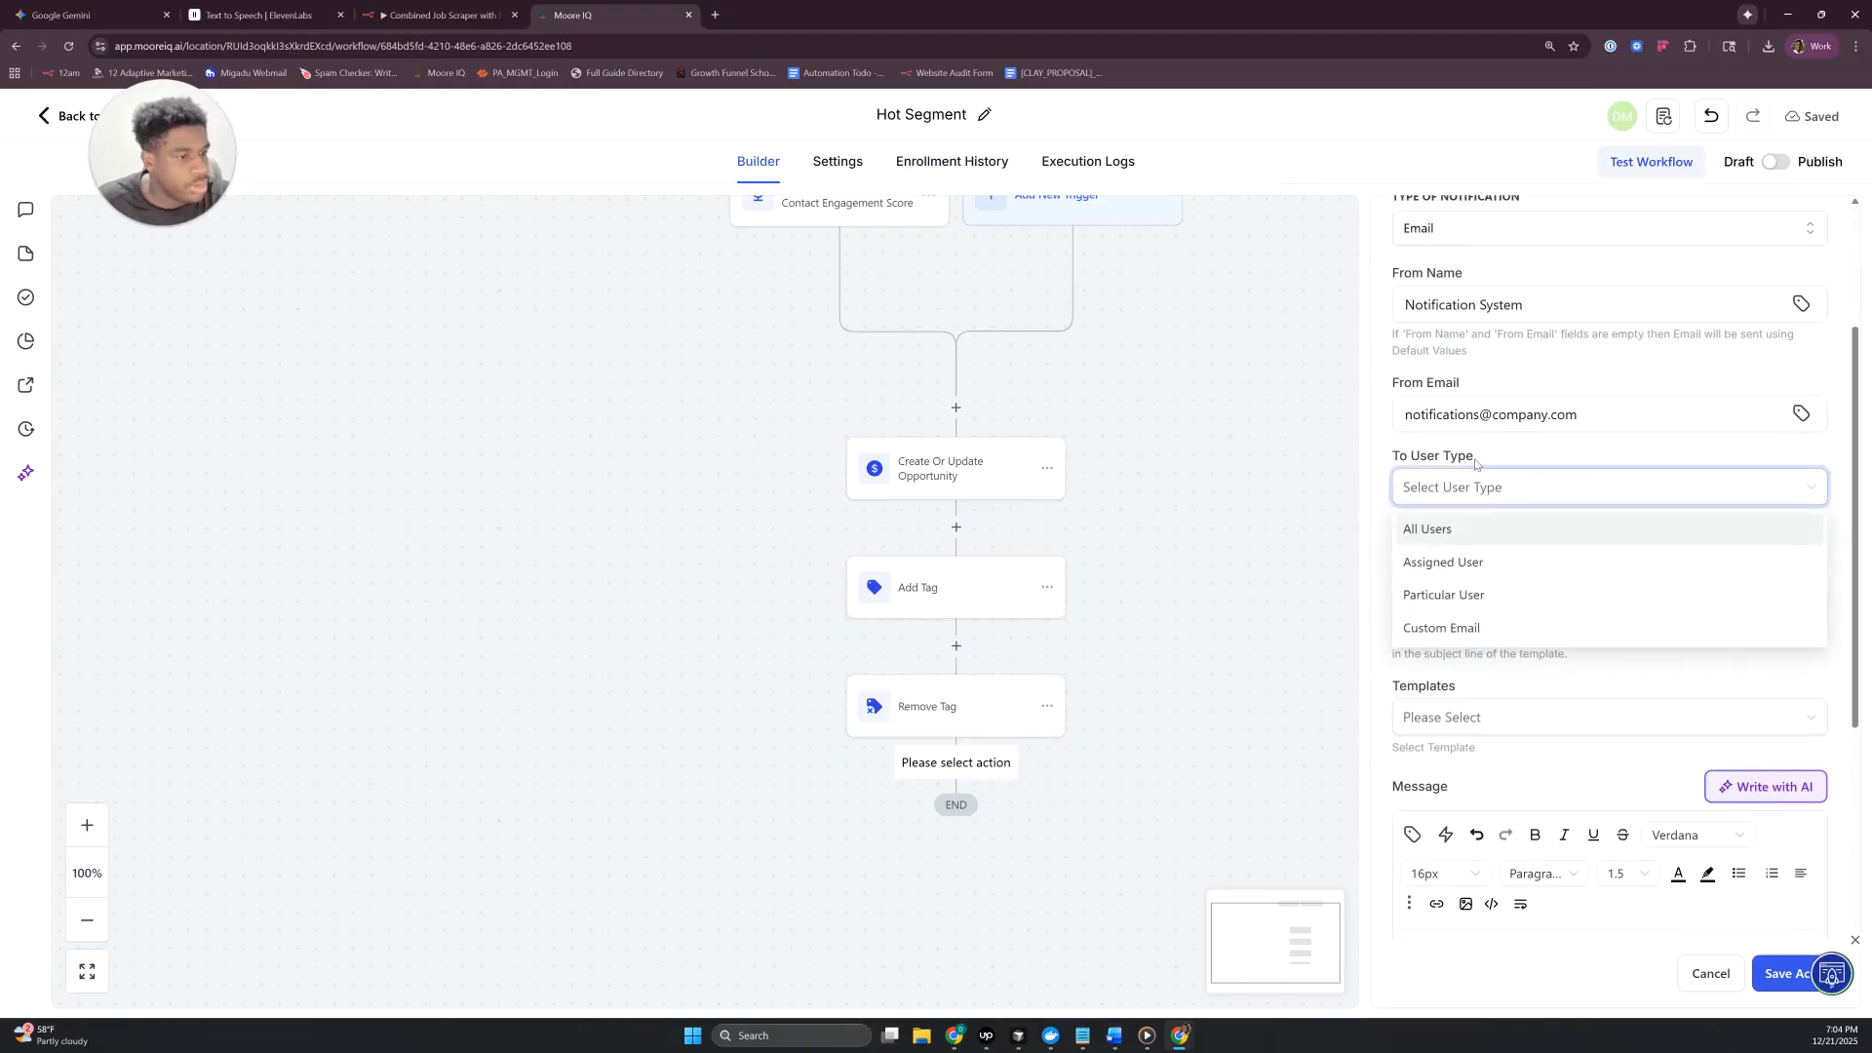
pyautogui.click(1442, 628)
pyautogui.click(1575, 560)
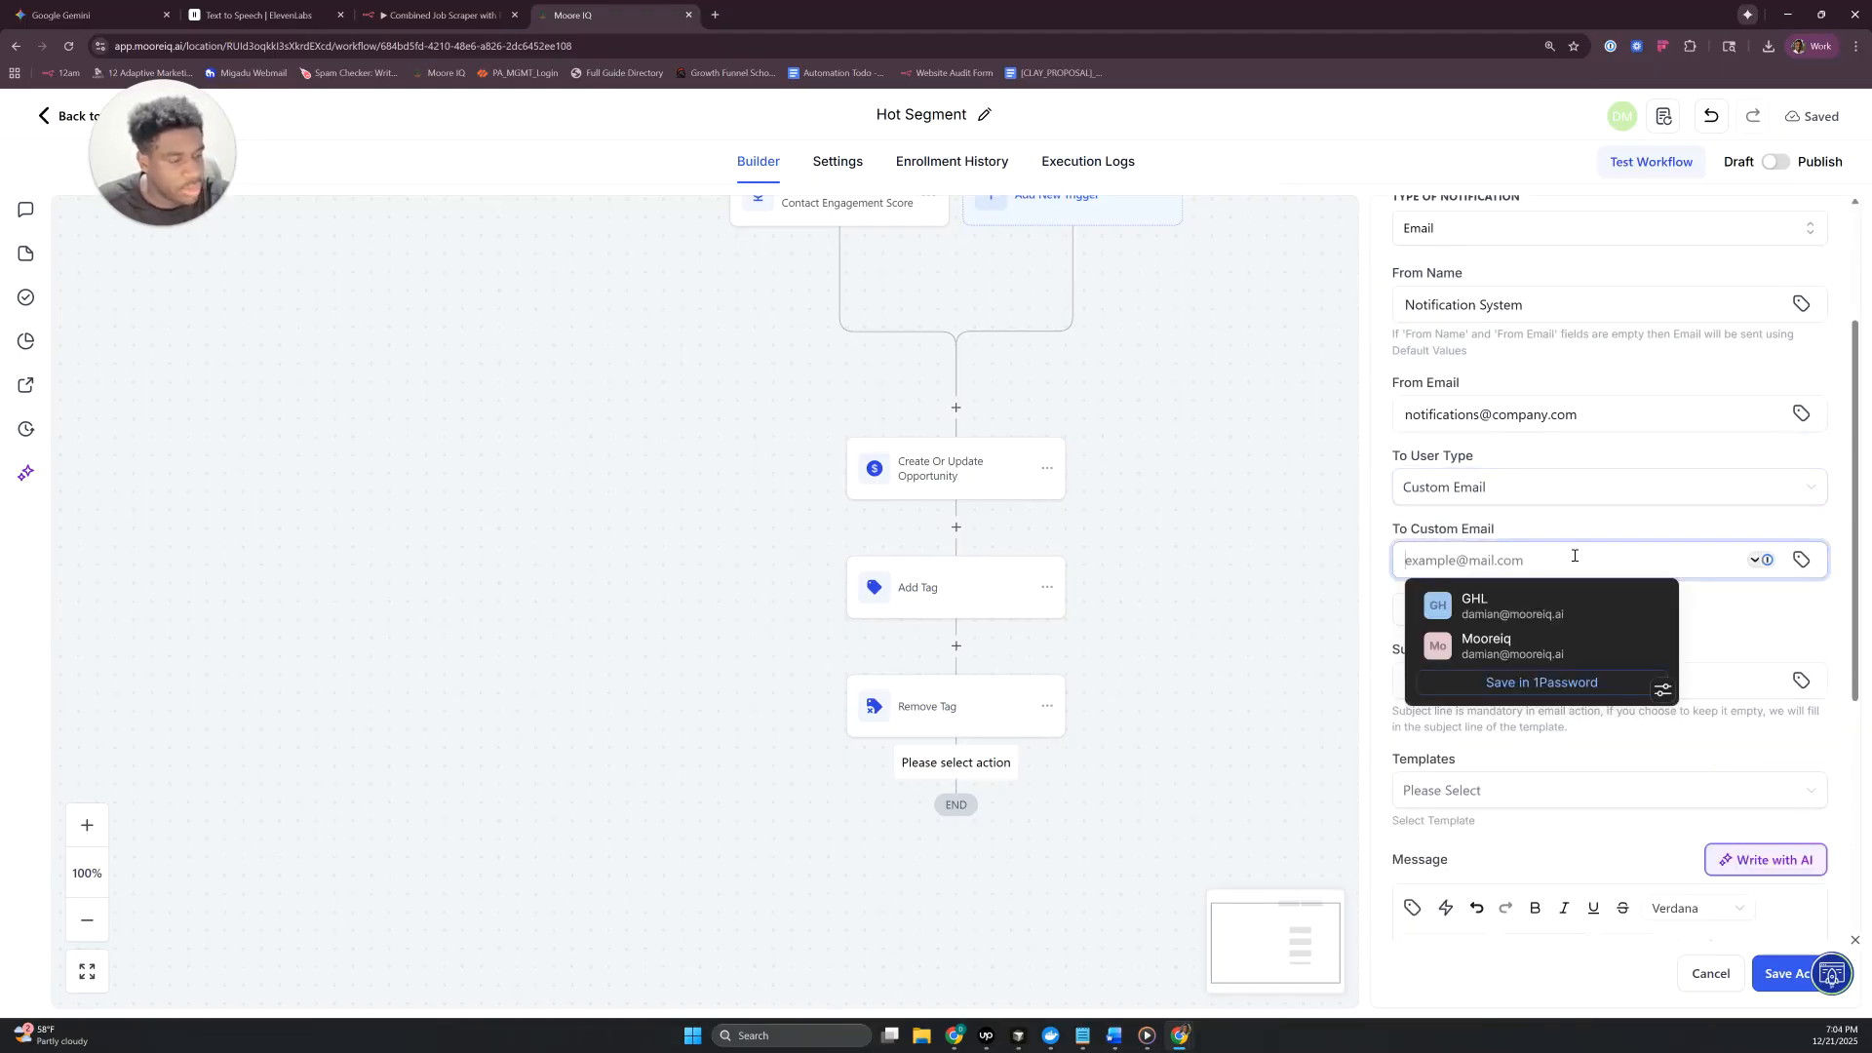
pyautogui.write('myself@')
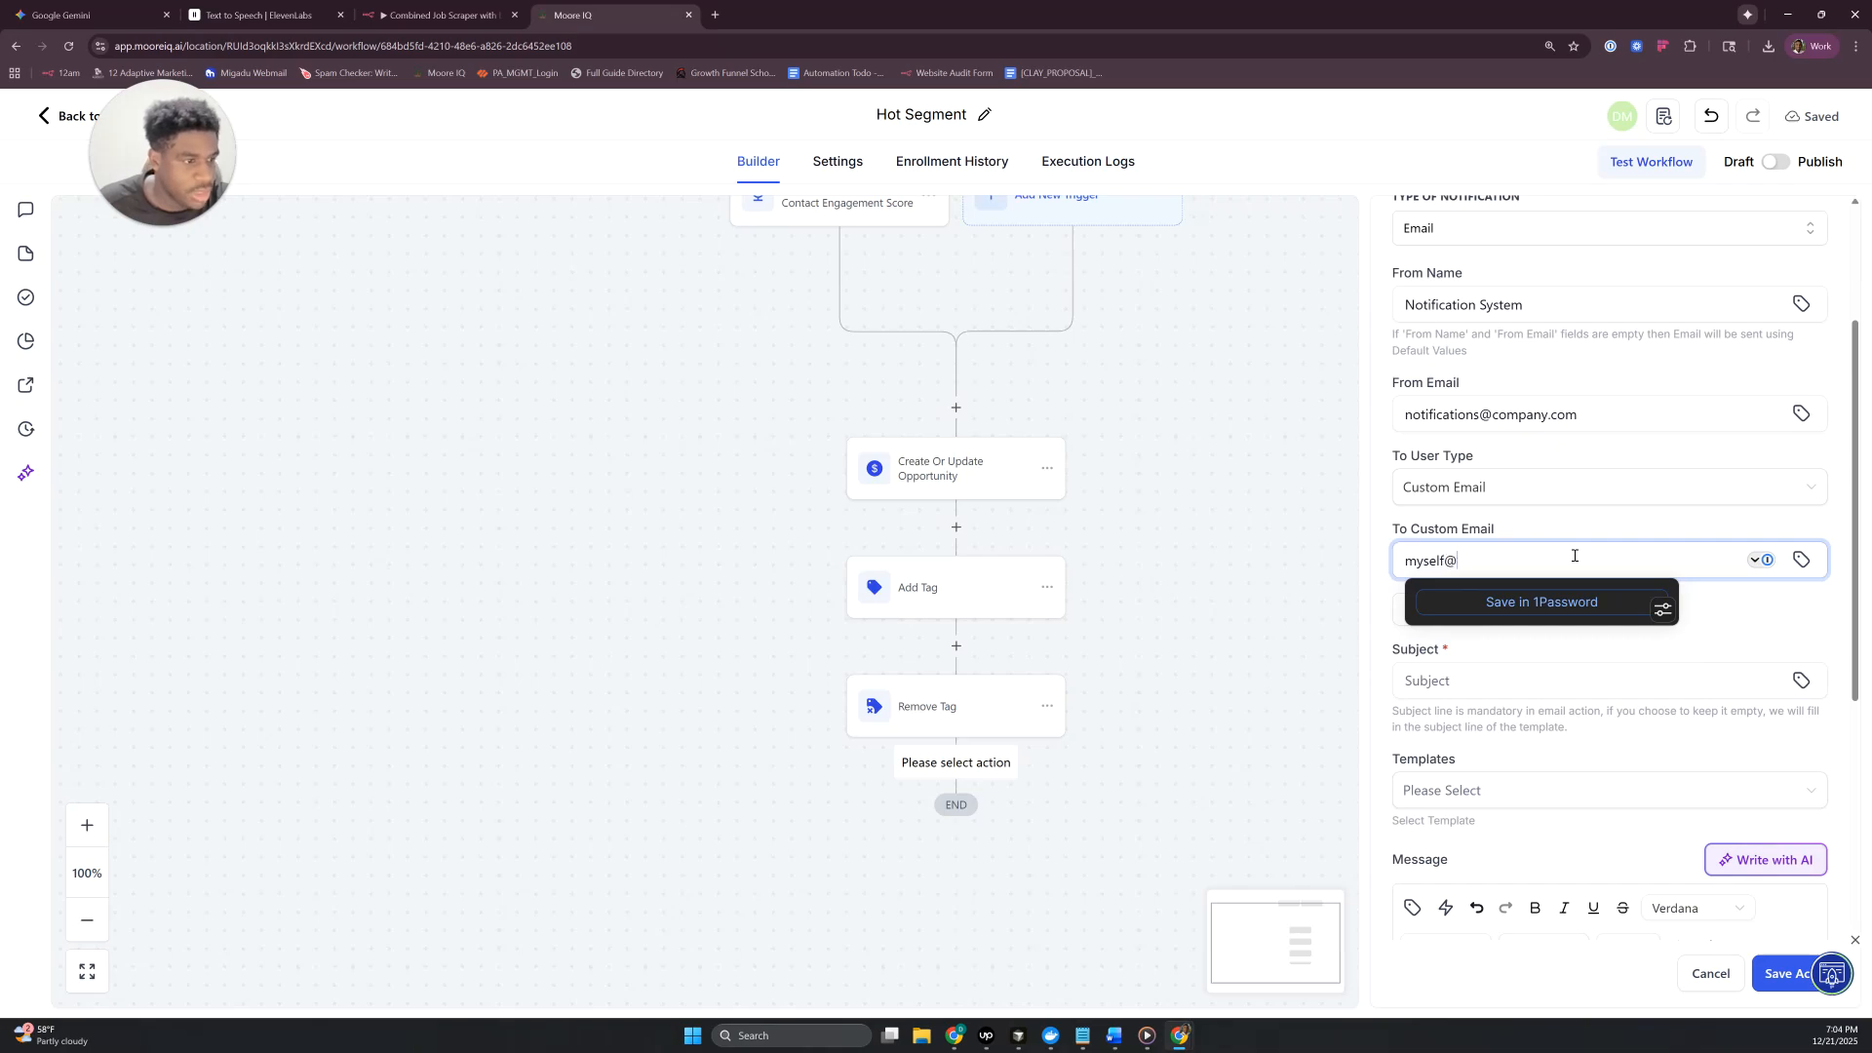
pyautogui.write('compna')
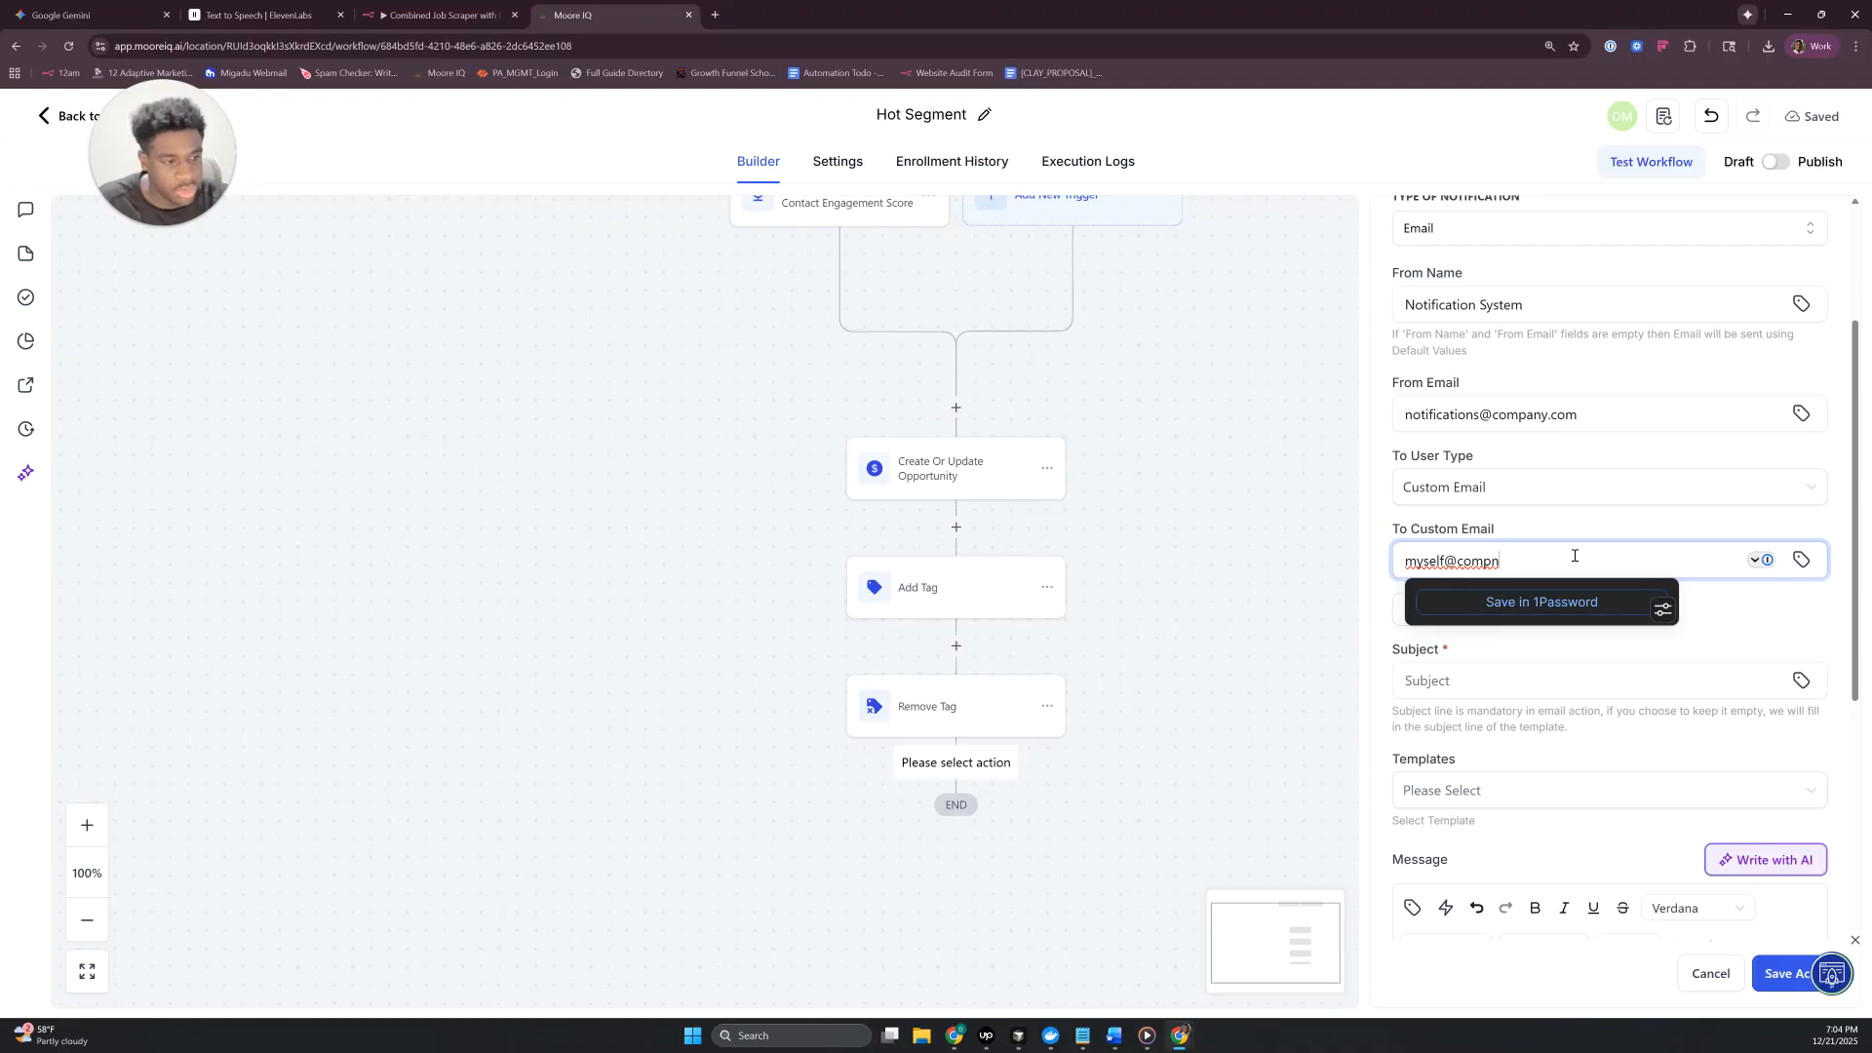
pyautogui.press('BackSpace')
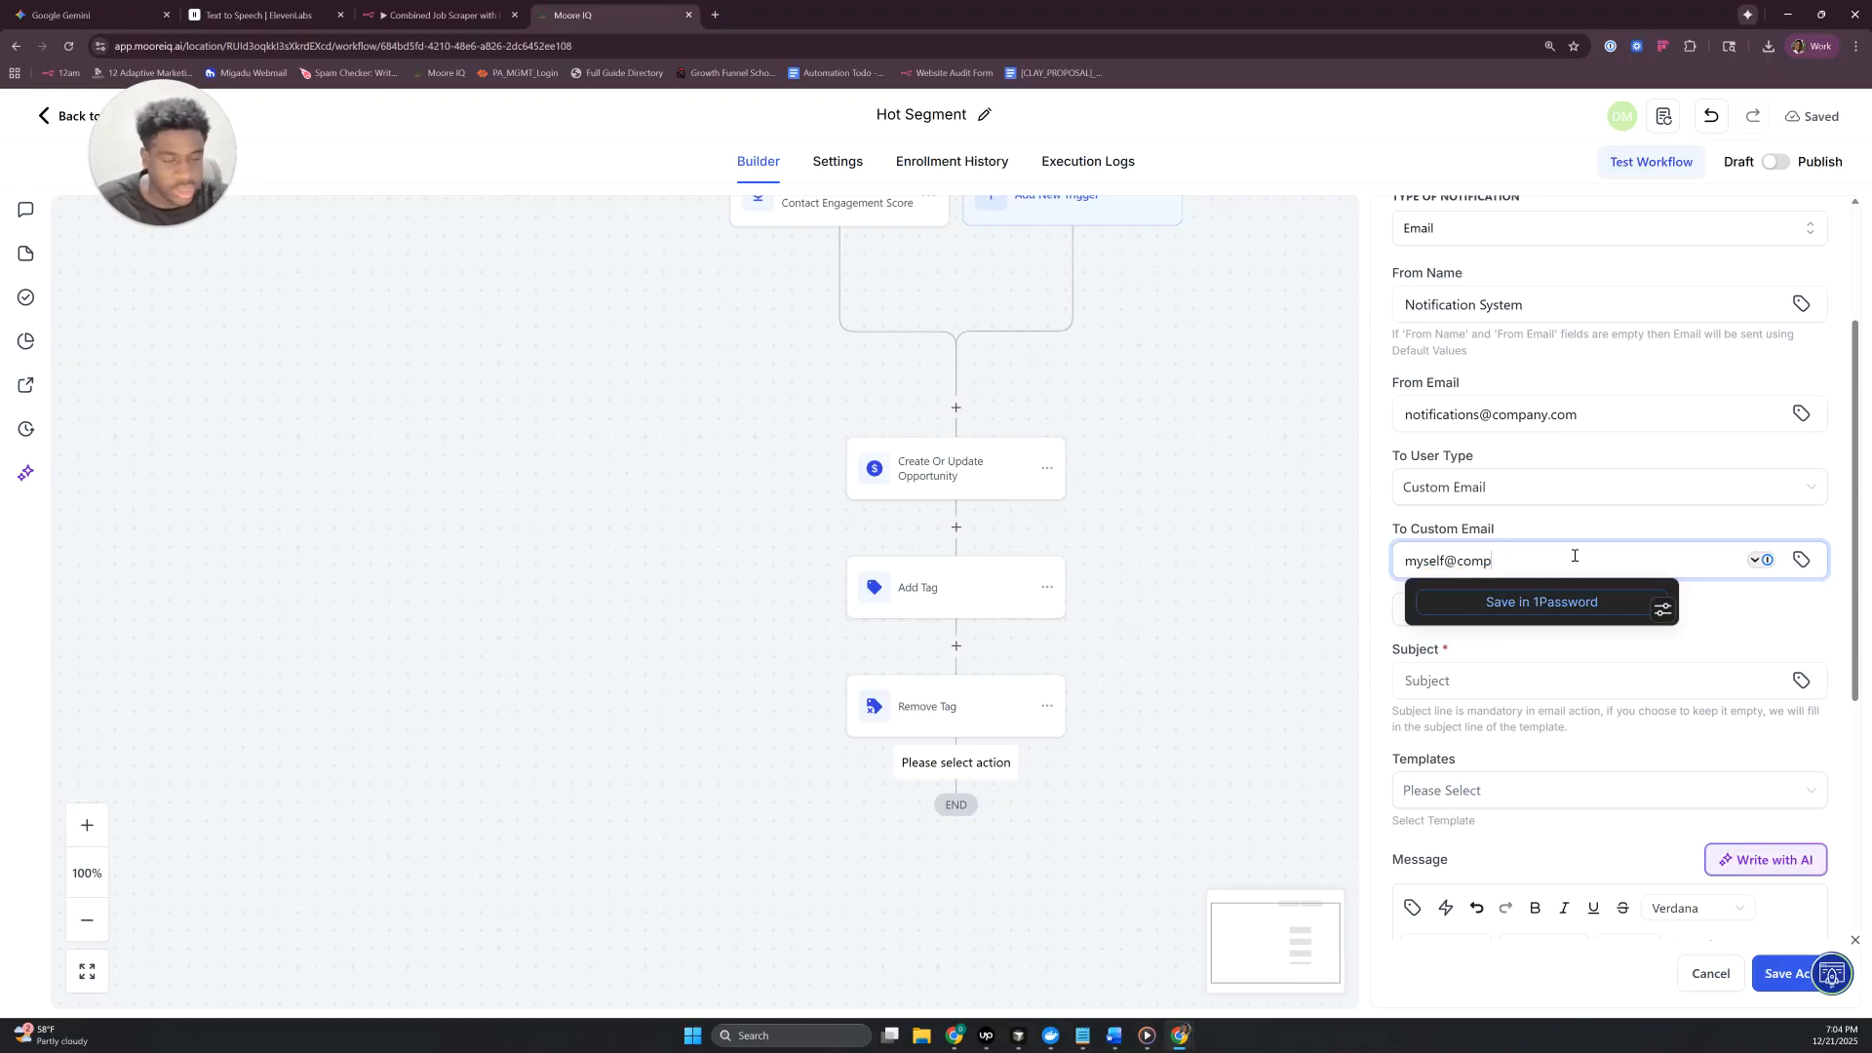
pyautogui.write('any.com')
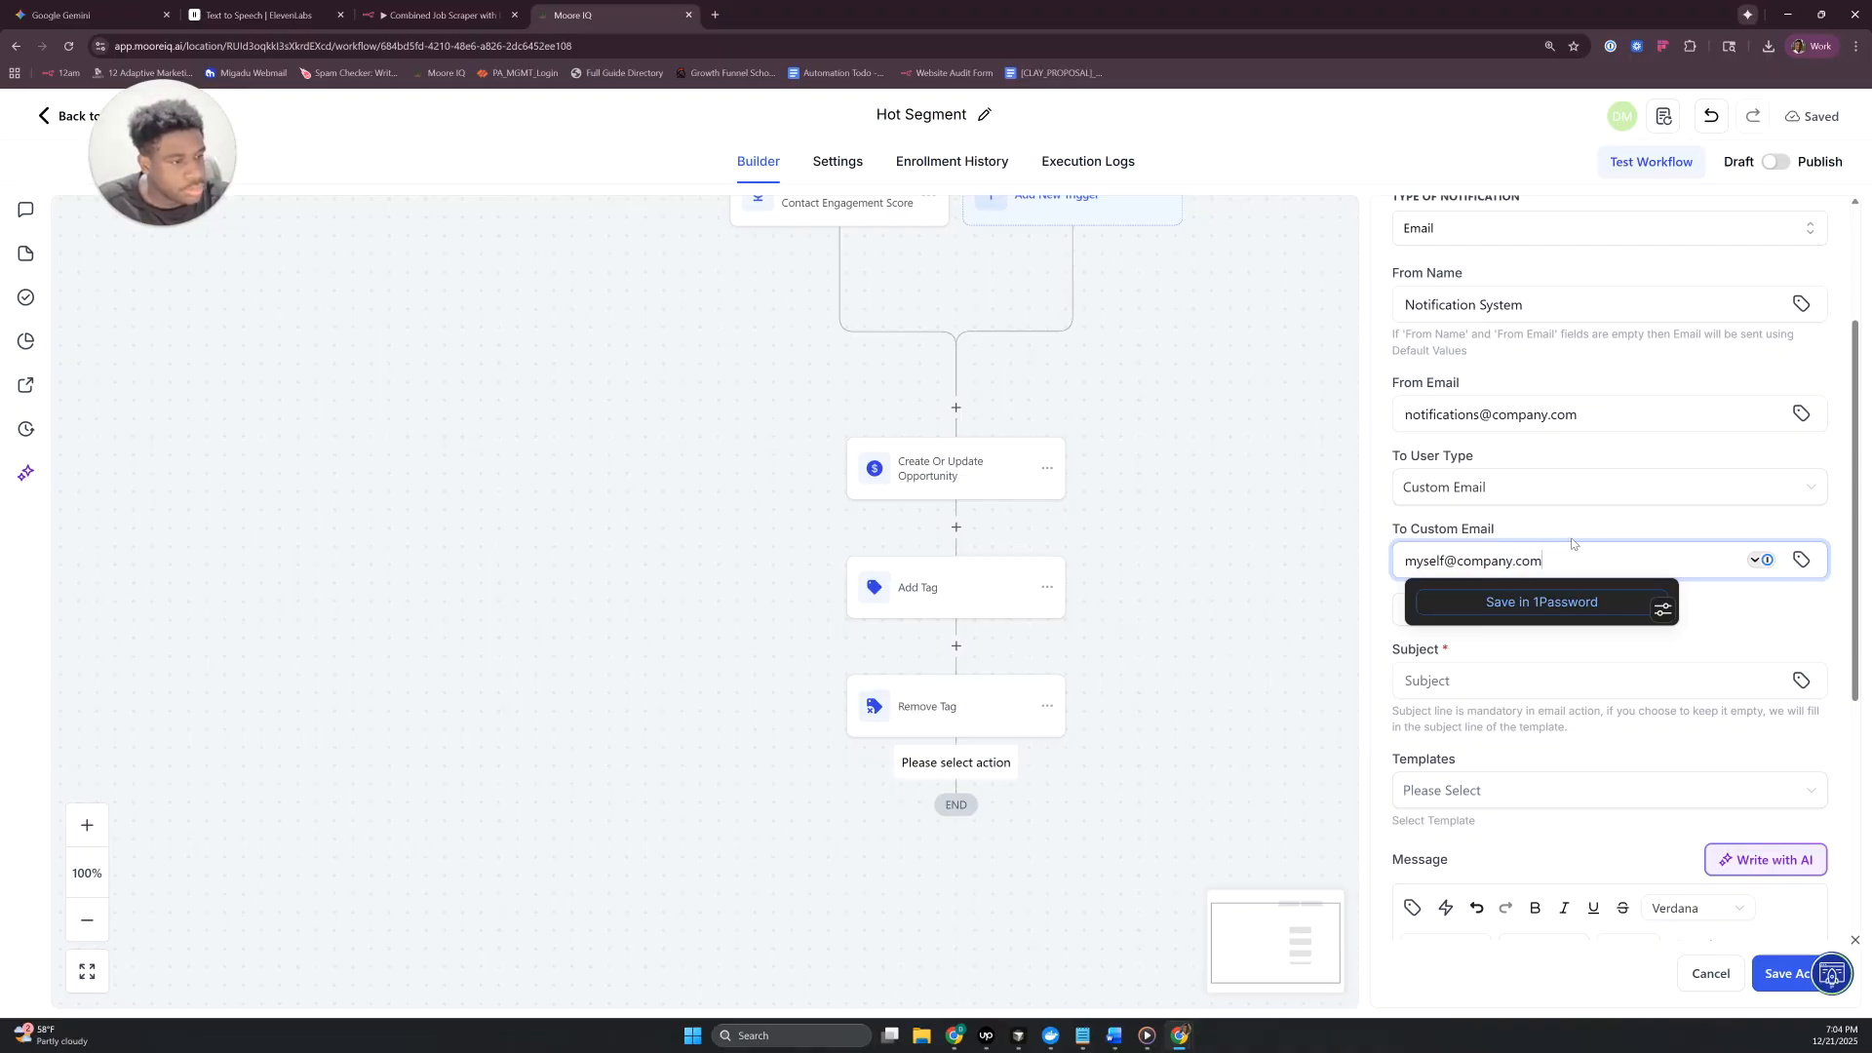
# - Enter "Lead Just Entered Hot Segment" as the notification's subject
pyautogui.scroll(-2, 1514, 512)
pyautogui.click(1499, 538)
pyautogui.write('Lead Just Entered hos')
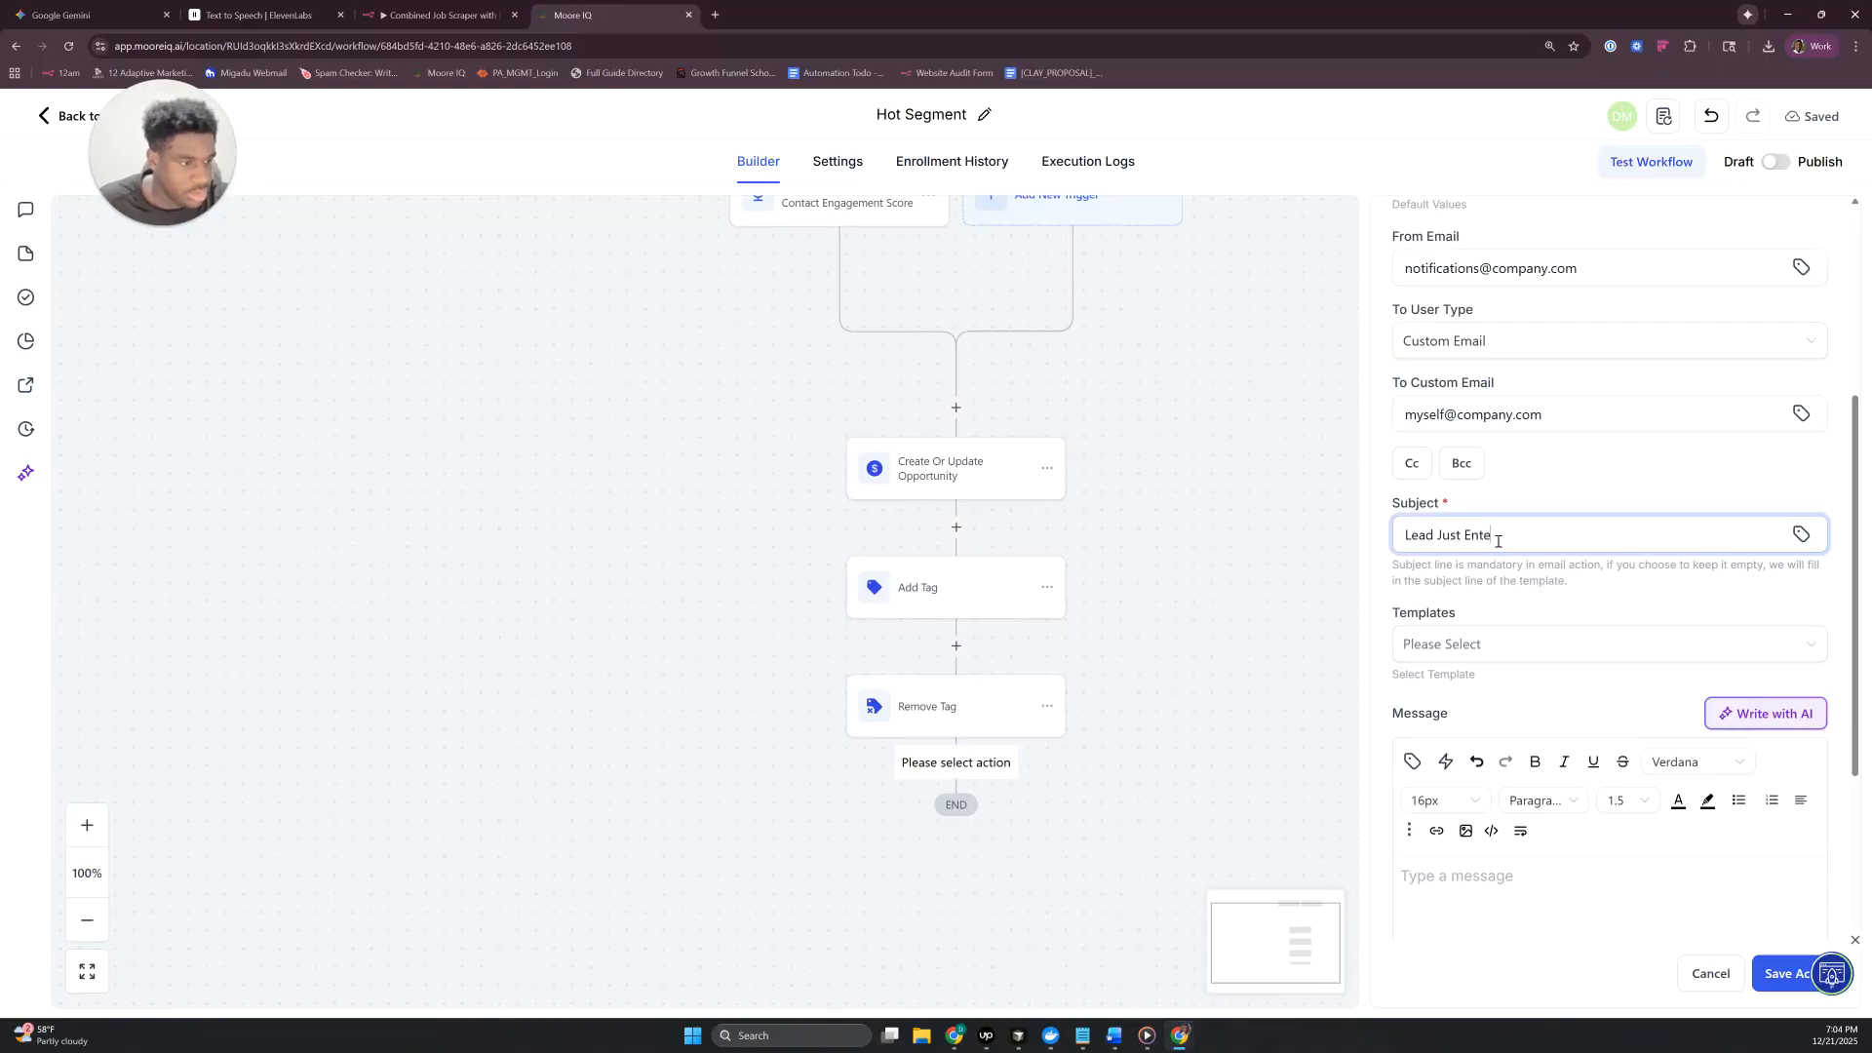
pyautogui.press('BackSpace')
pyautogui.press('BackSpace')
pyautogui.press('BackSpace')
pyautogui.write('Hot Segment')
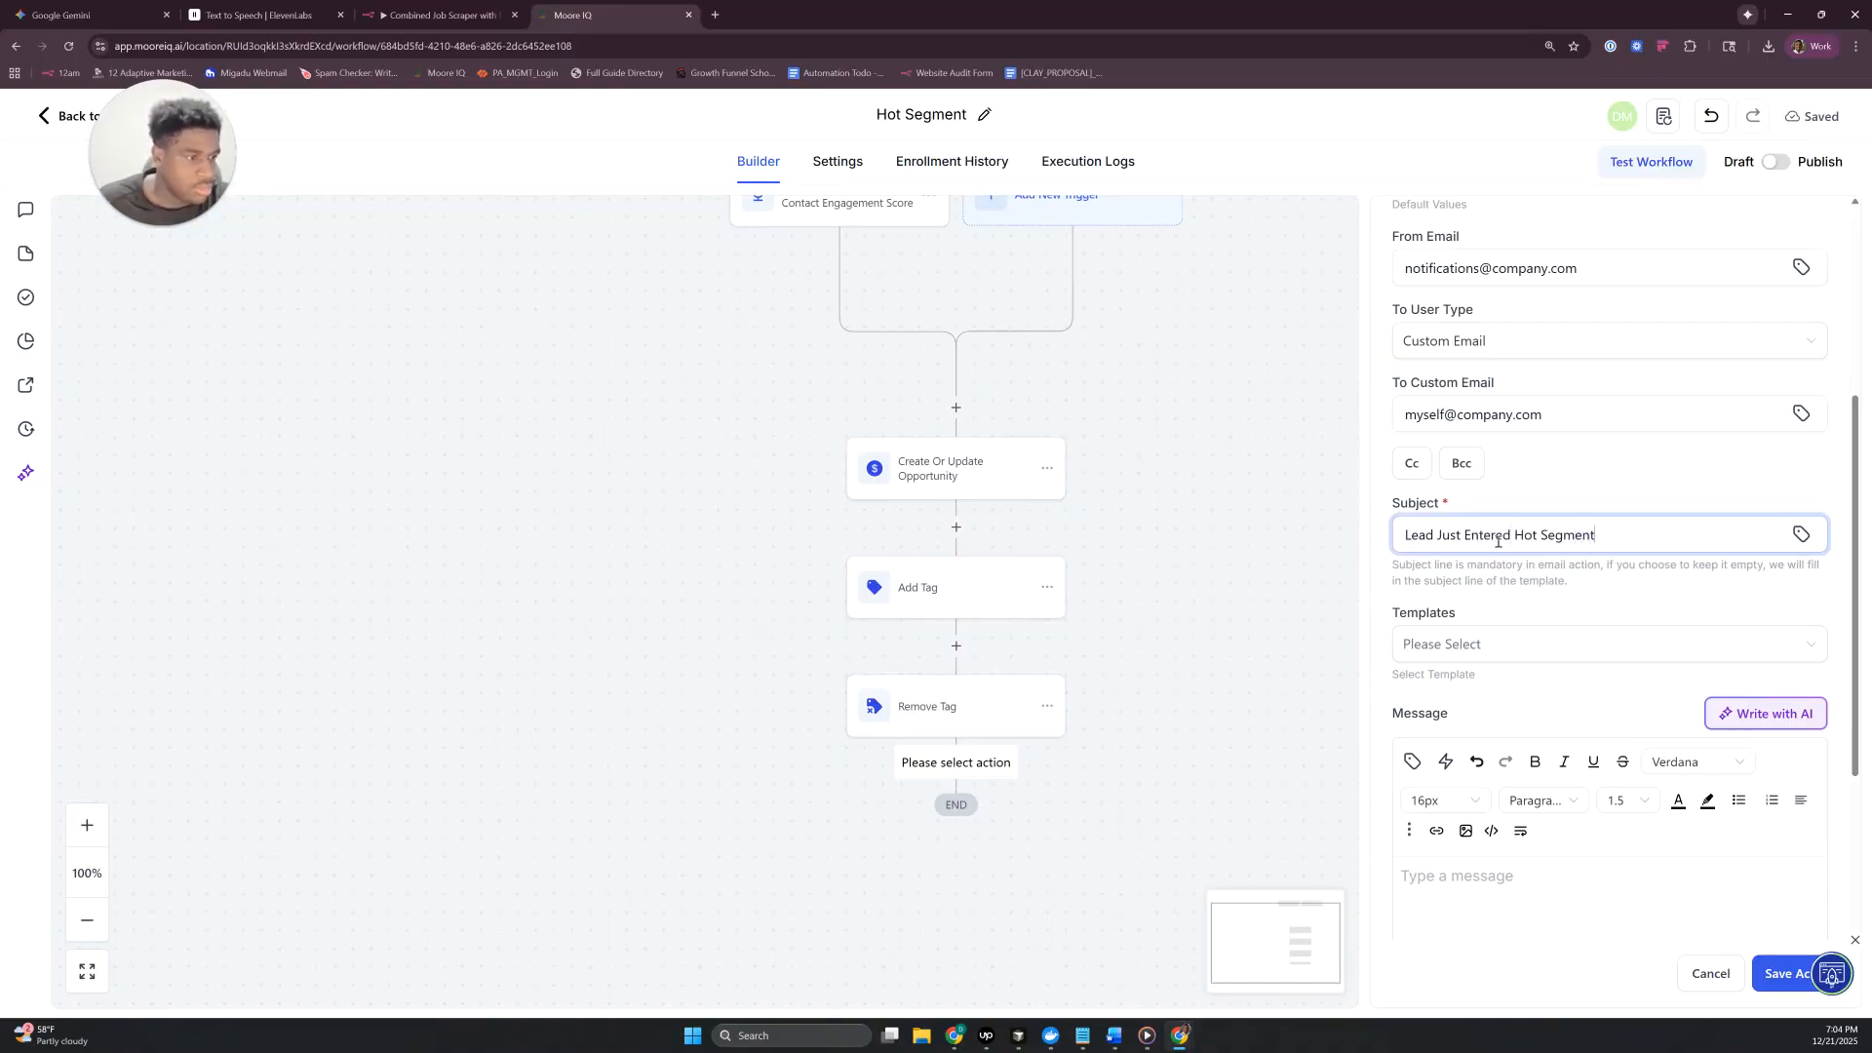
# - Enter "Lead Name:" in the notification's message body and open the list of custom values for it
pyautogui.scroll(-3, 1525, 669)
pyautogui.click(1535, 614)
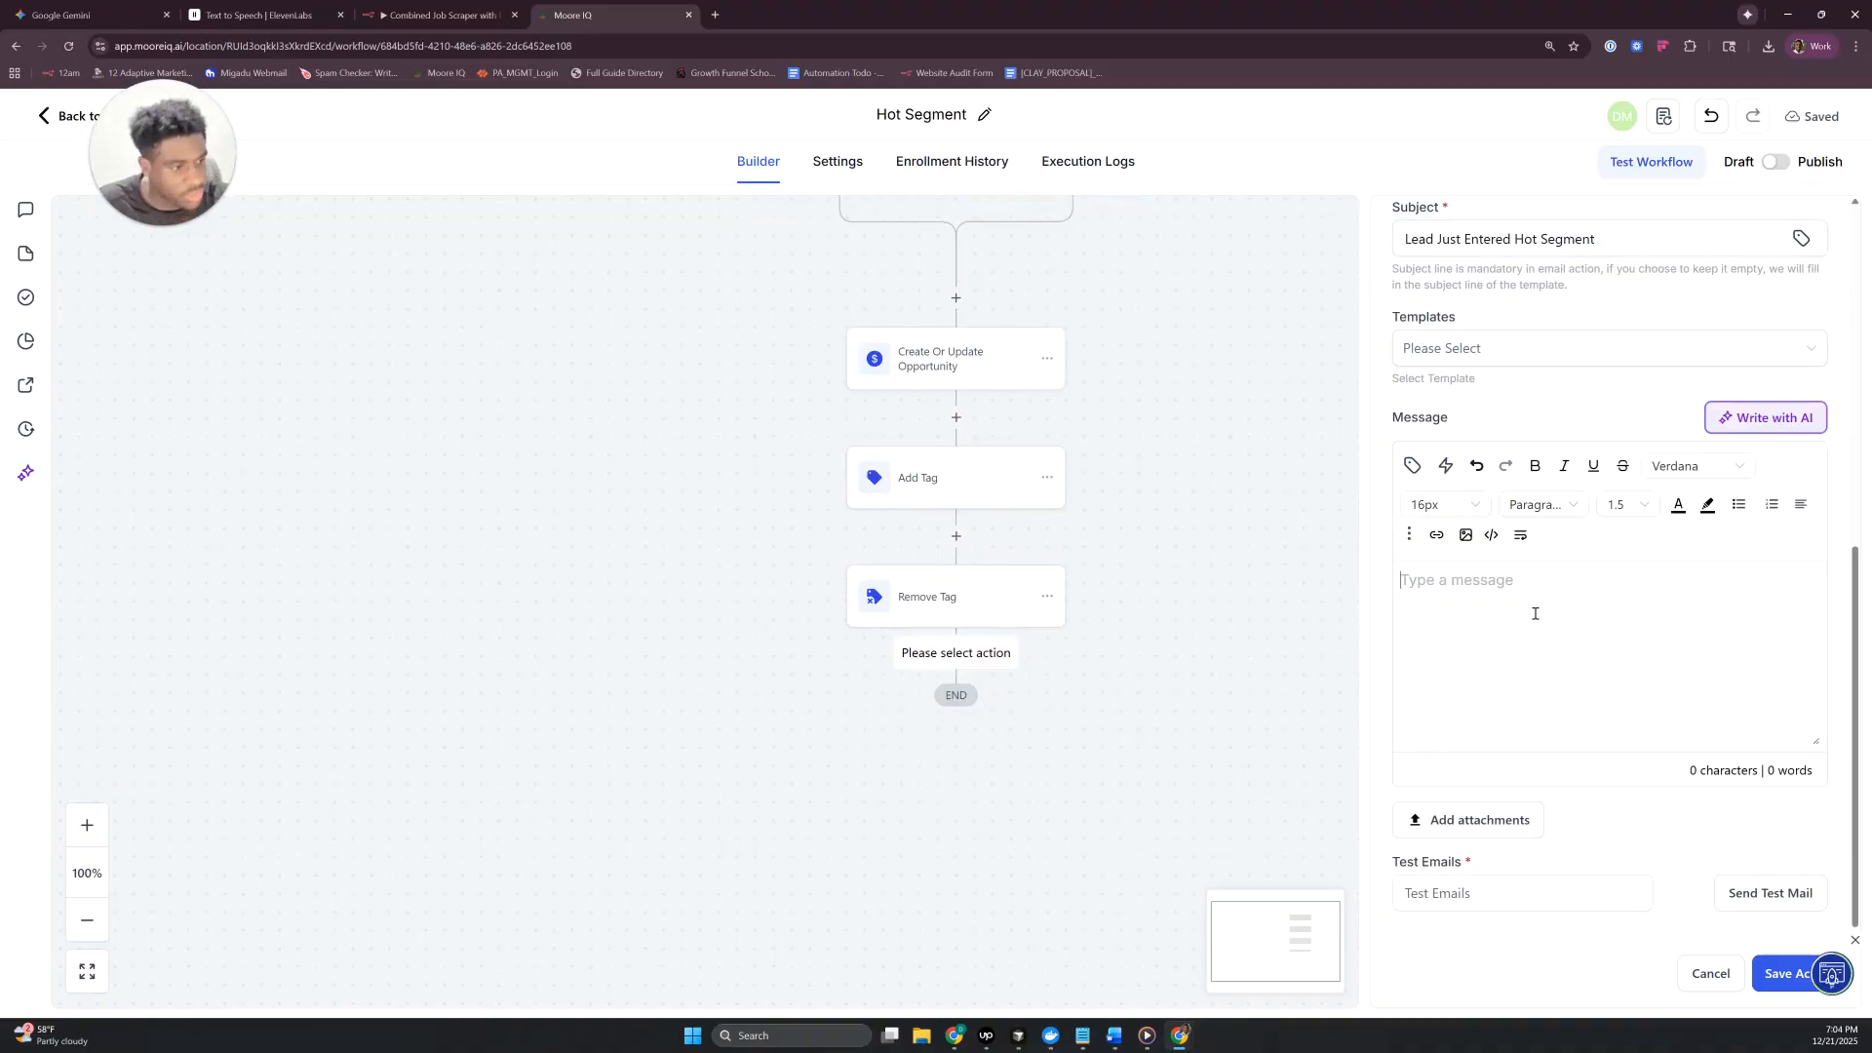
pyautogui.write('Lead Name:')
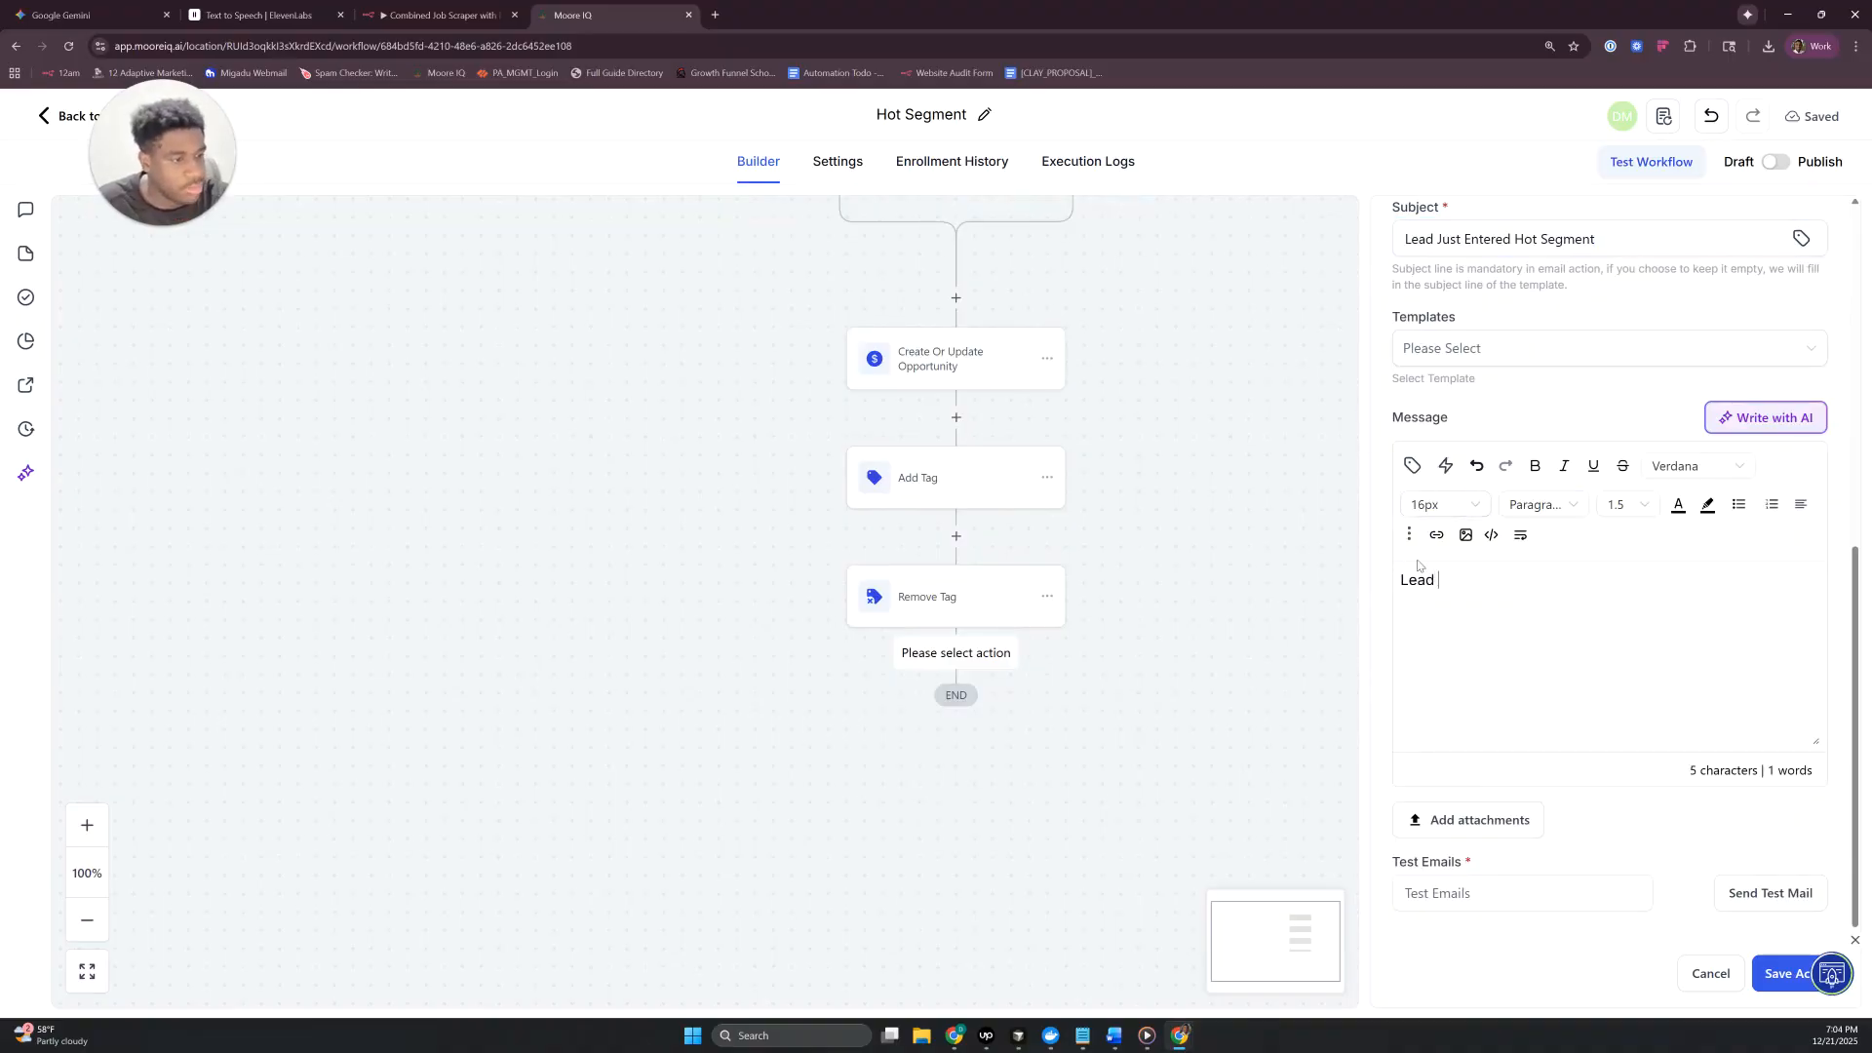
pyautogui.click(1412, 465)
pyautogui.click(1279, 259)
pyautogui.write('contac')
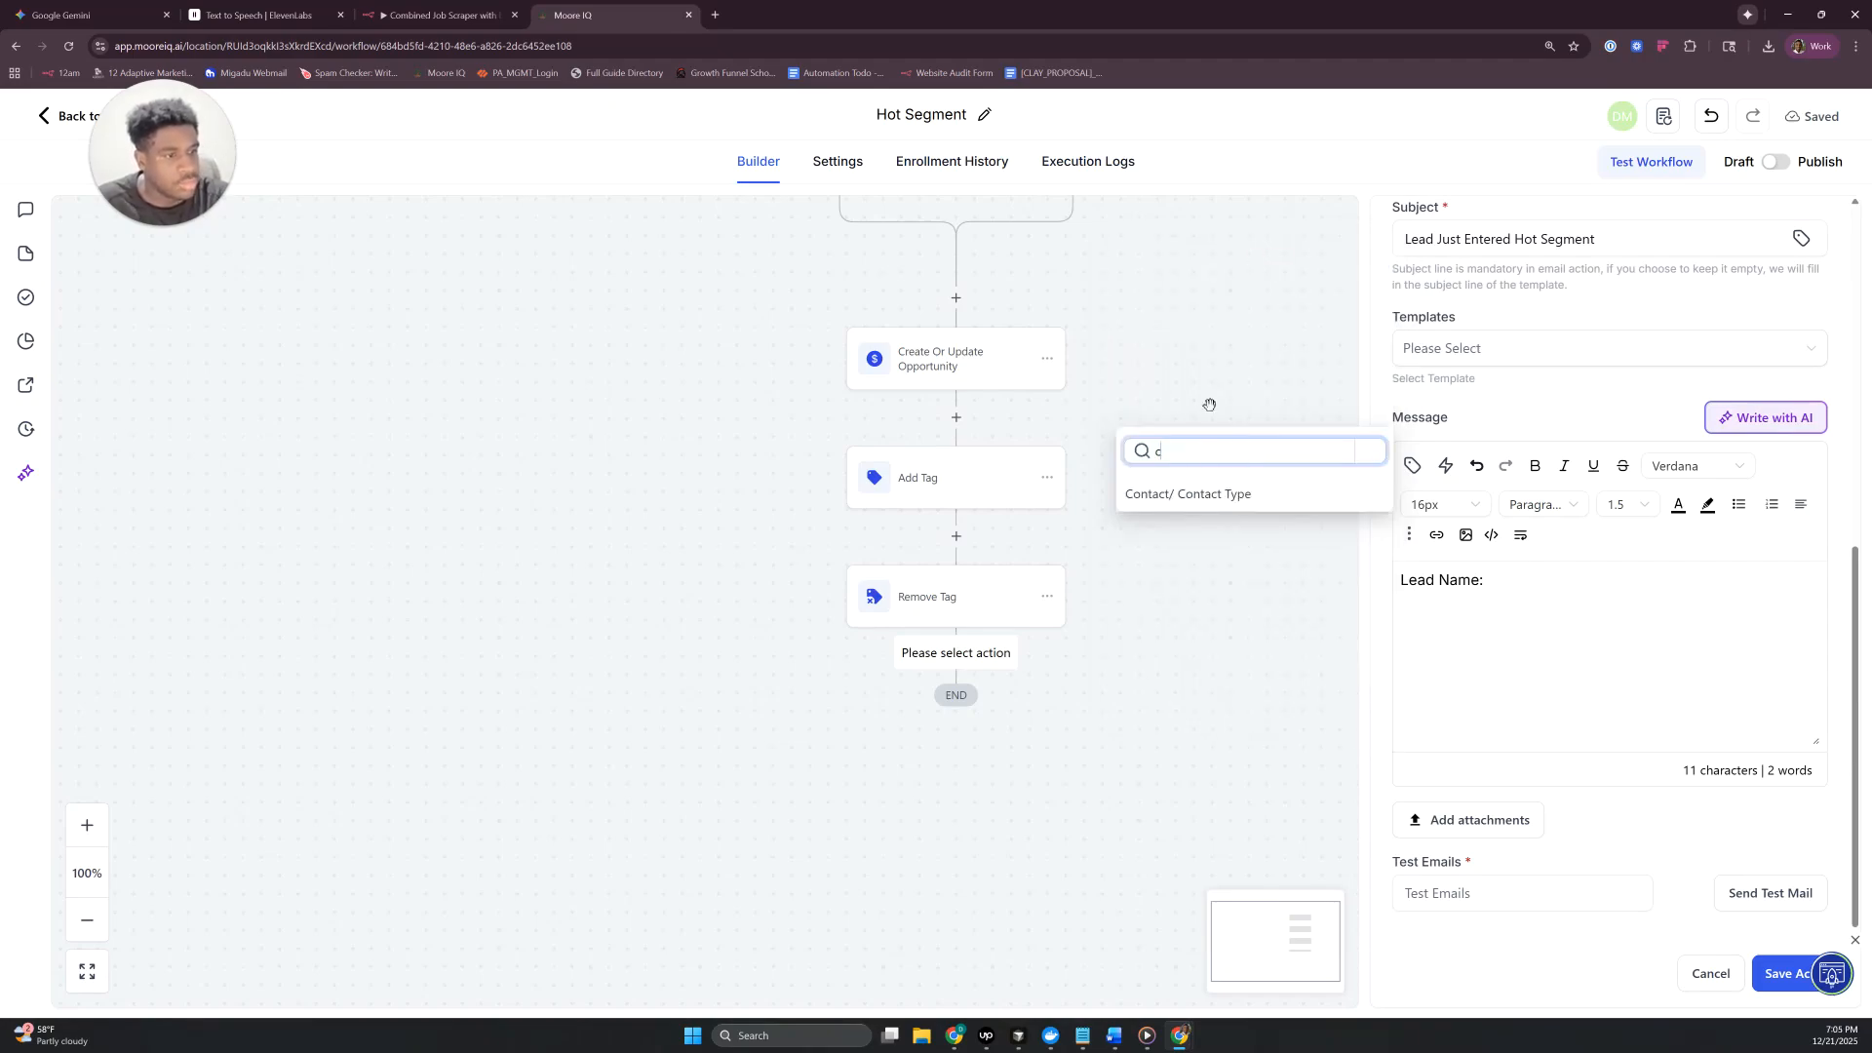
pyautogui.press('BackSpace')
pyautogui.press('BackSpace')
pyautogui.press('BackSpace')
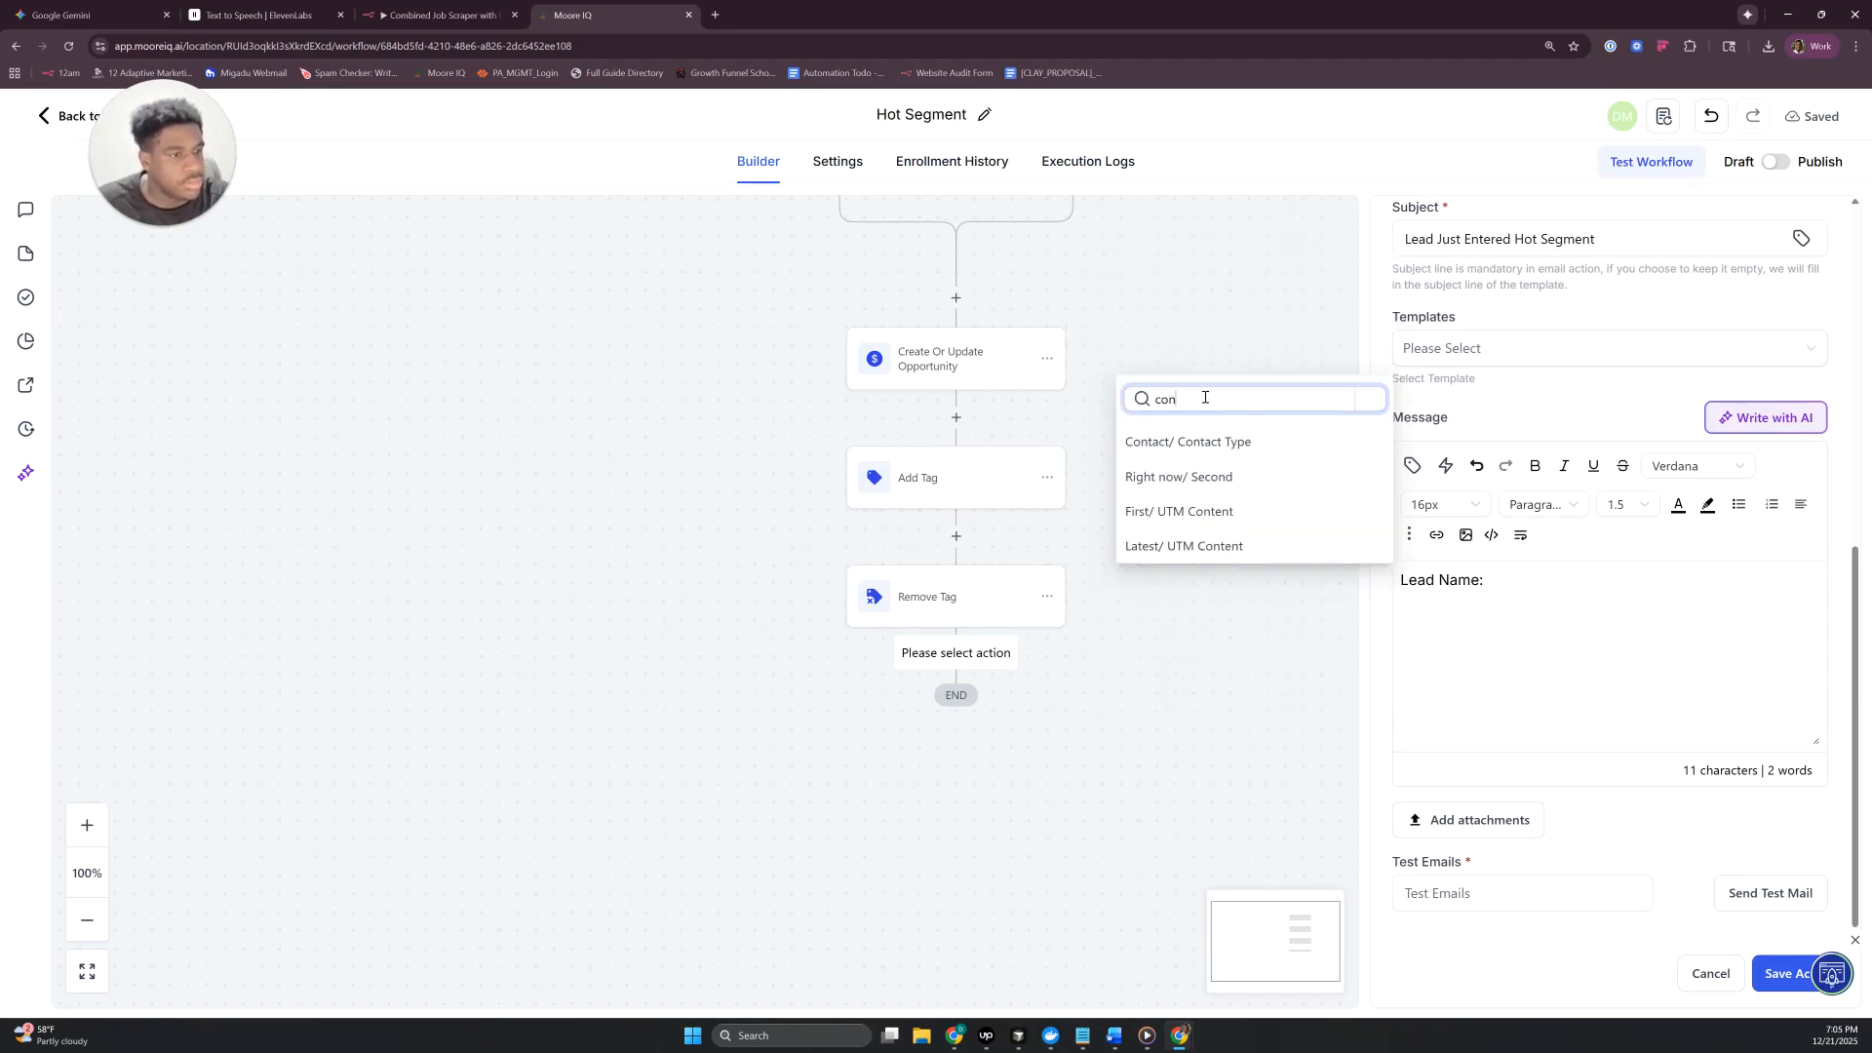
pyautogui.press('BackSpace')
pyautogui.press('BackSpace')
pyautogui.press('BackSpace')
# - Insert the contact's Full Name value after "Lead Name:" and add an "Email:" line with the contact's Email value
pyautogui.click(1302, 302)
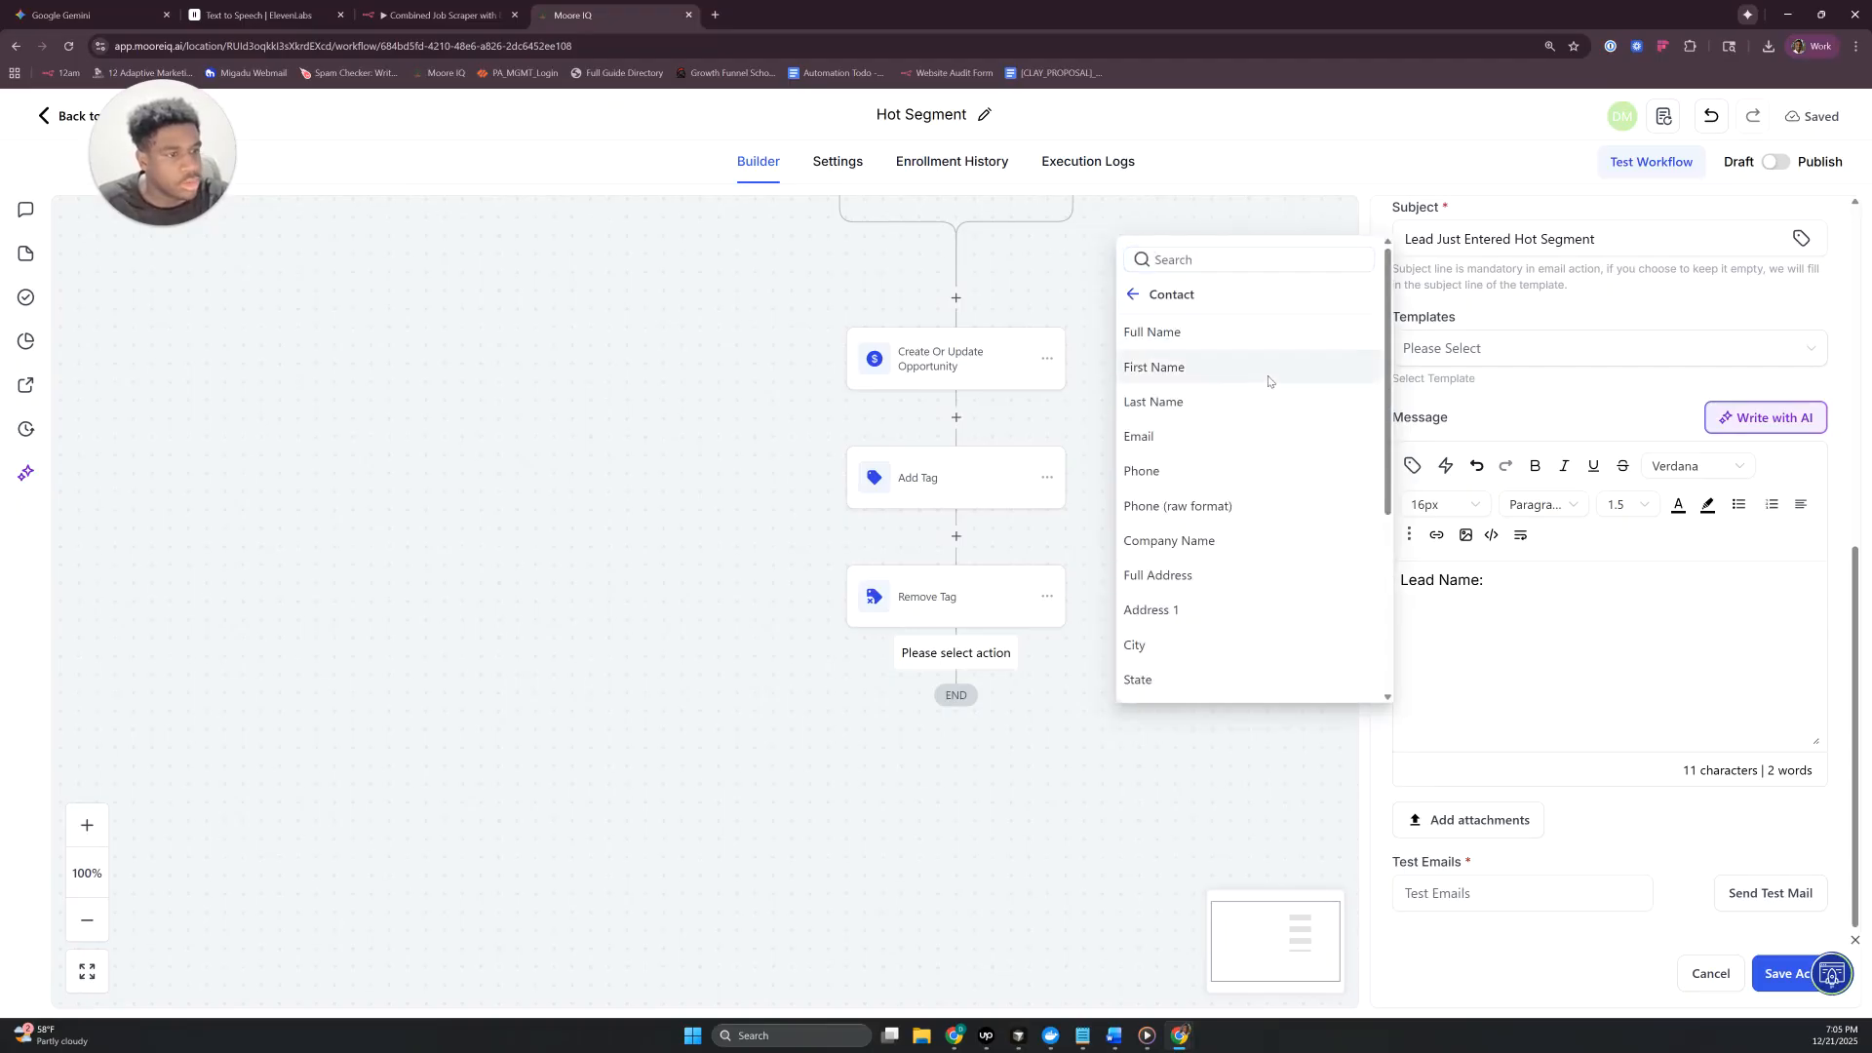
pyautogui.click(1199, 334)
pyautogui.press('Return')
pyautogui.write('Email')
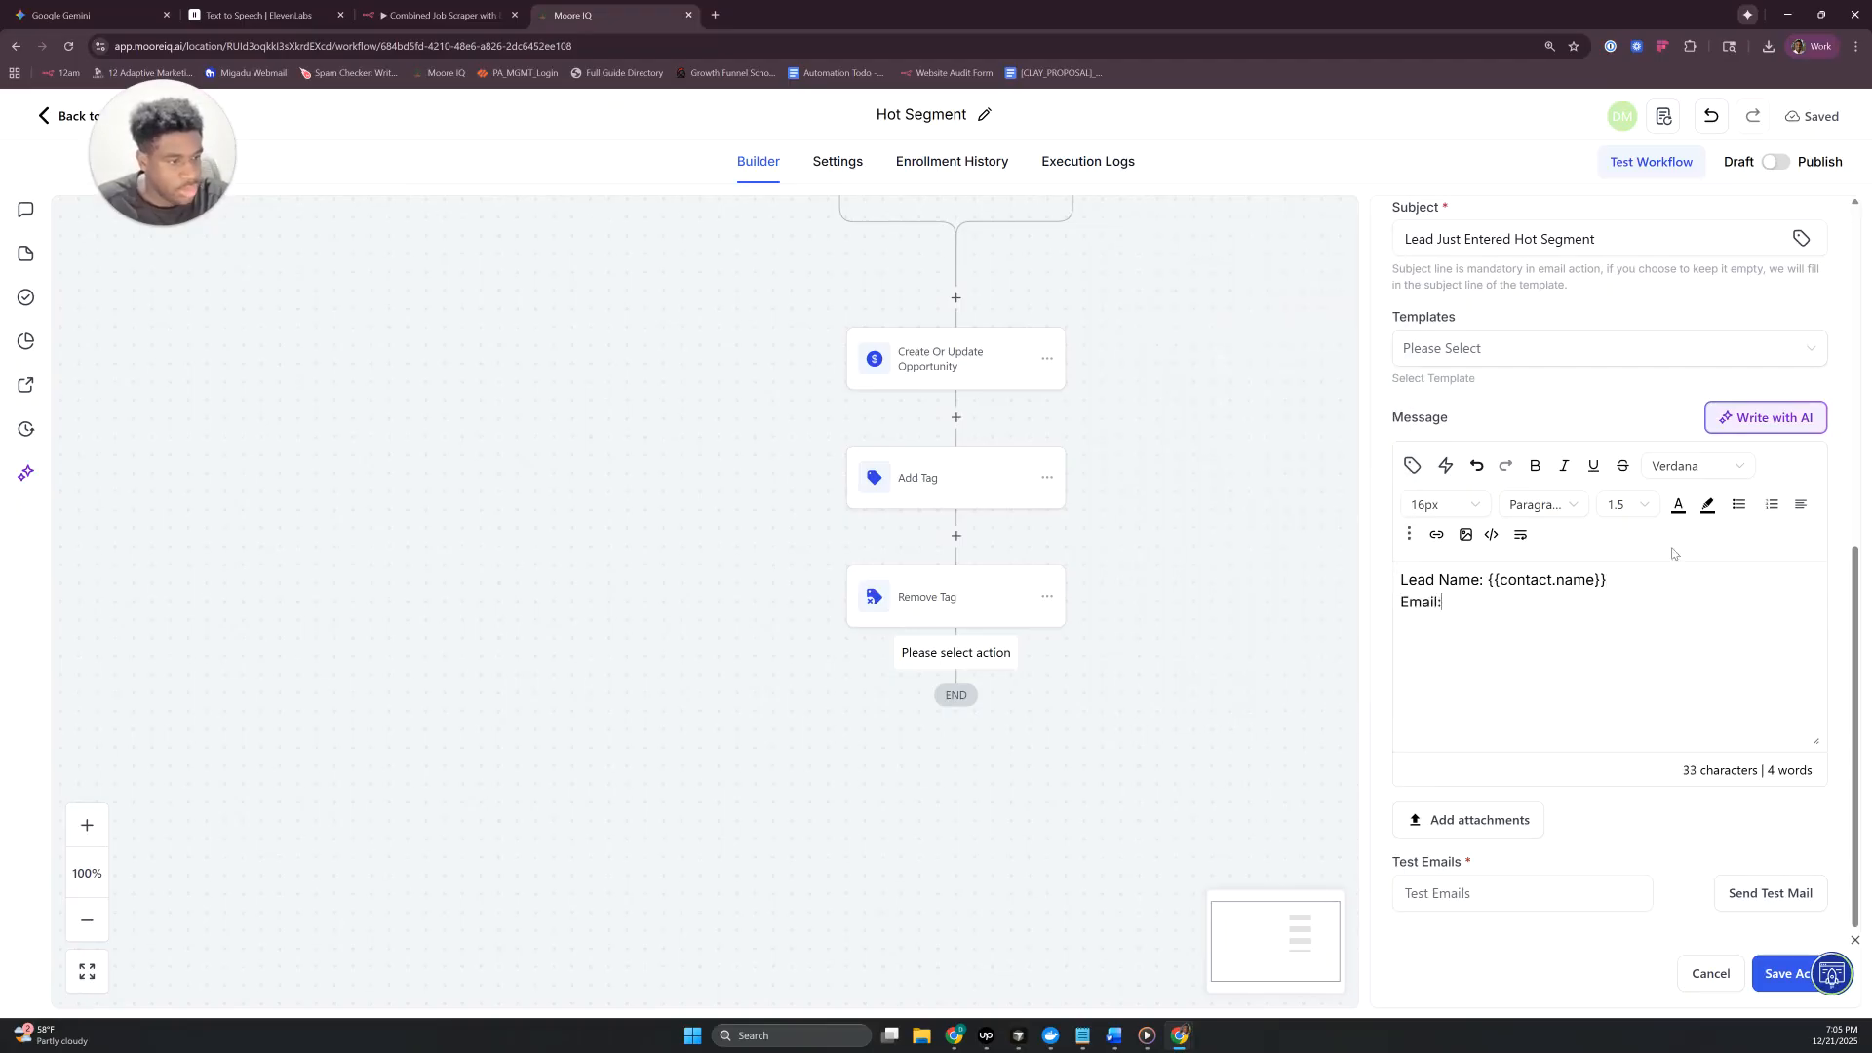
pyautogui.write(':')
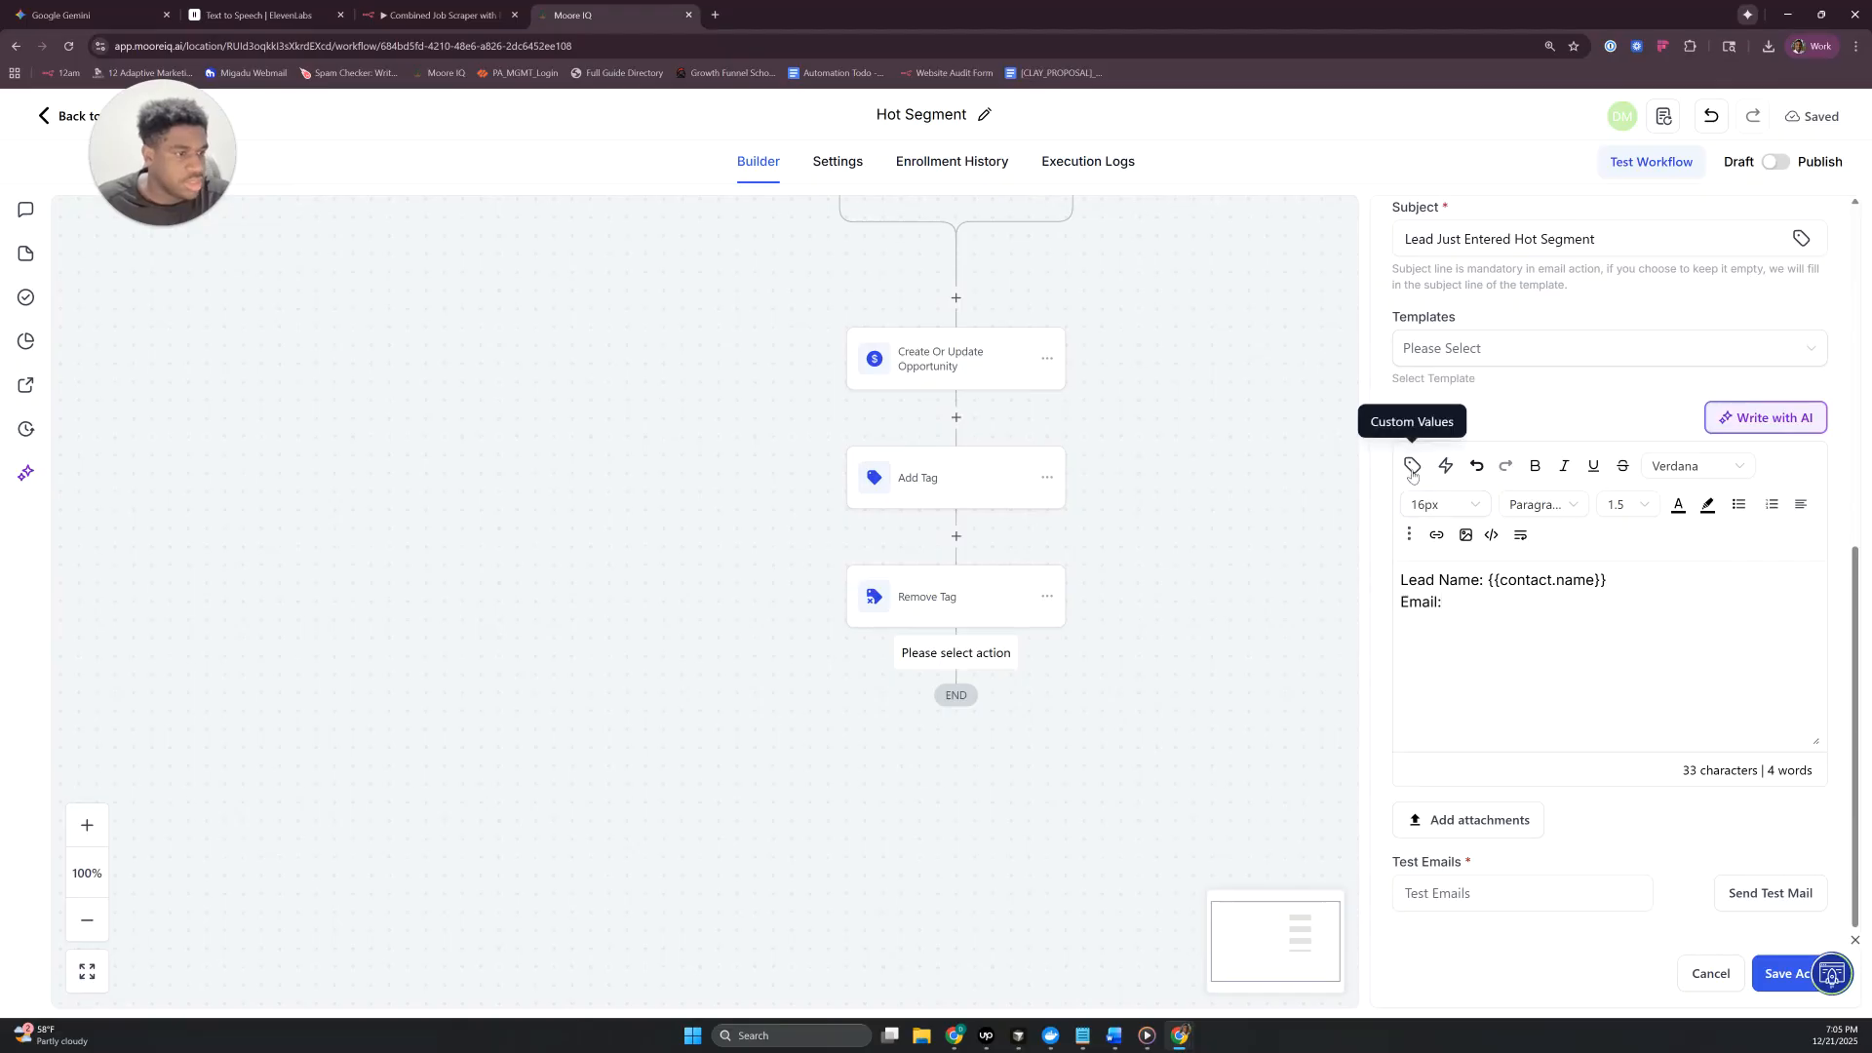
pyautogui.click(1413, 466)
pyautogui.click(1336, 447)
# - Add a "Company Name:" line to the message with the contact's Company Name custom value
pyautogui.press('Return')
pyautogui.write('C')
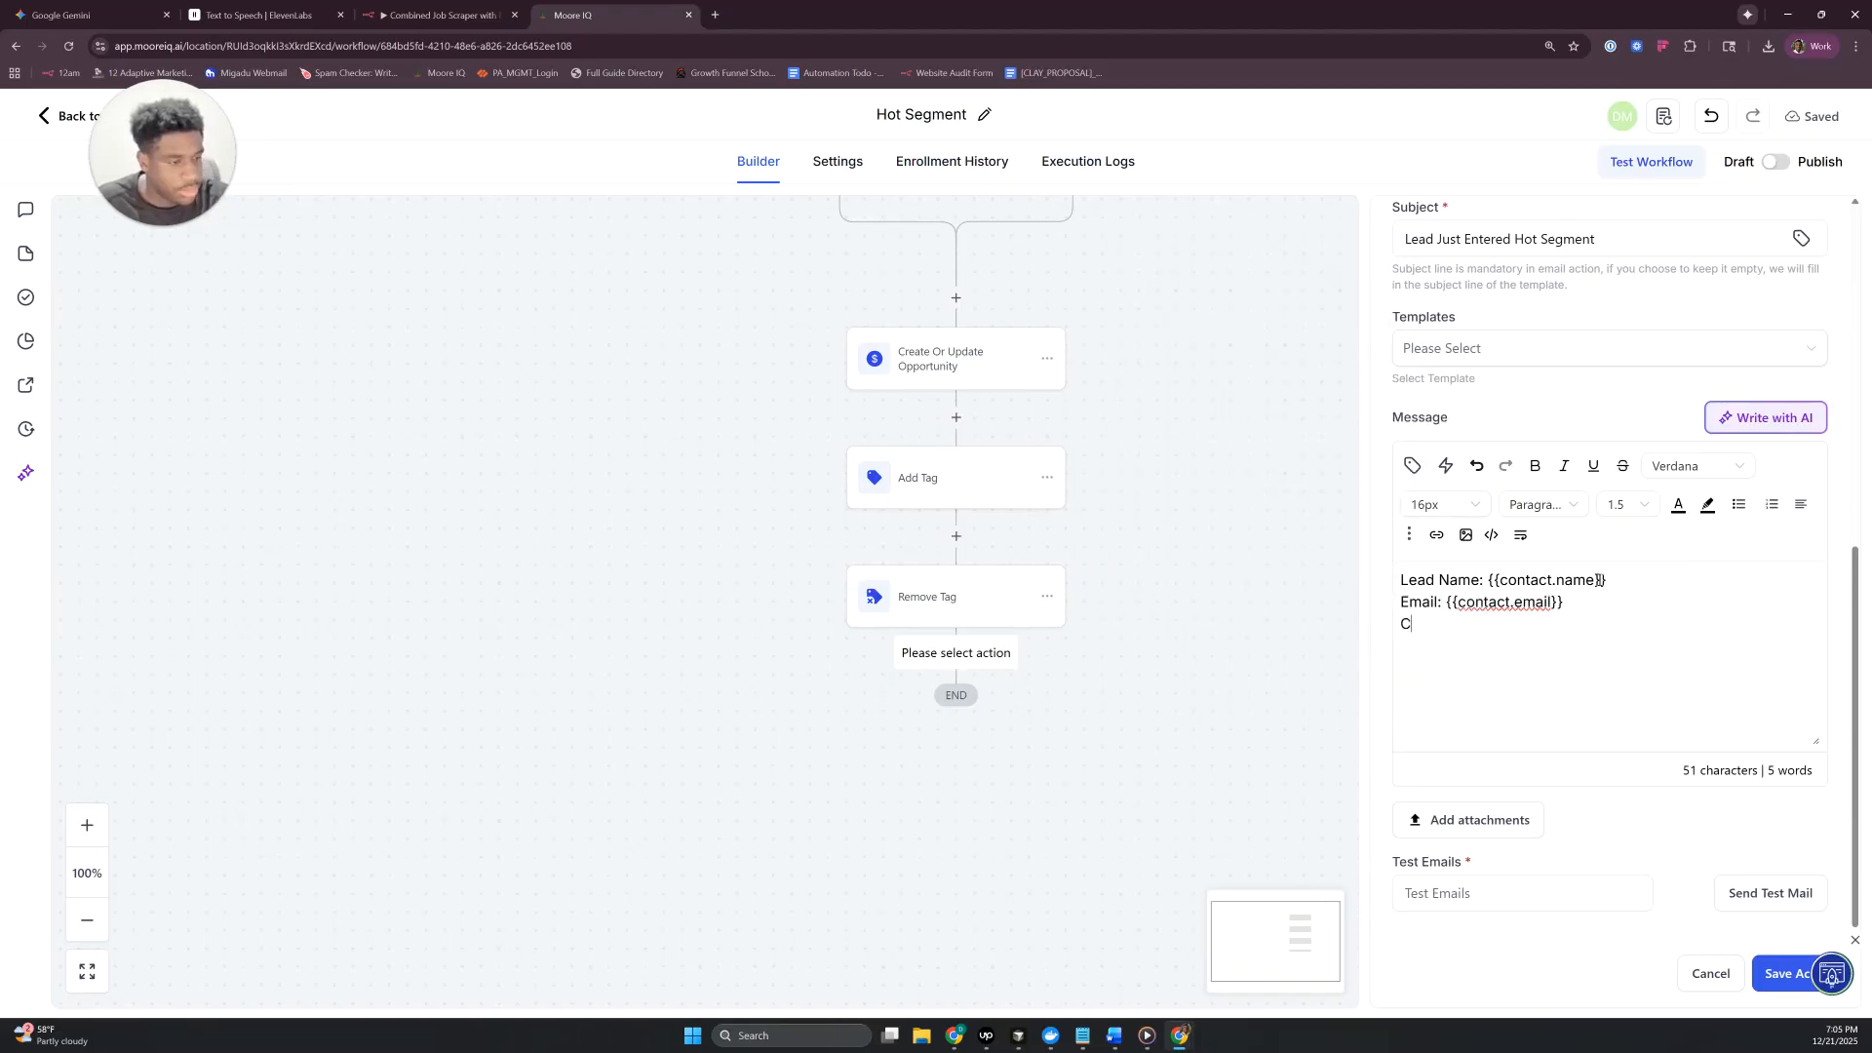
pyautogui.write('ompany Name;')
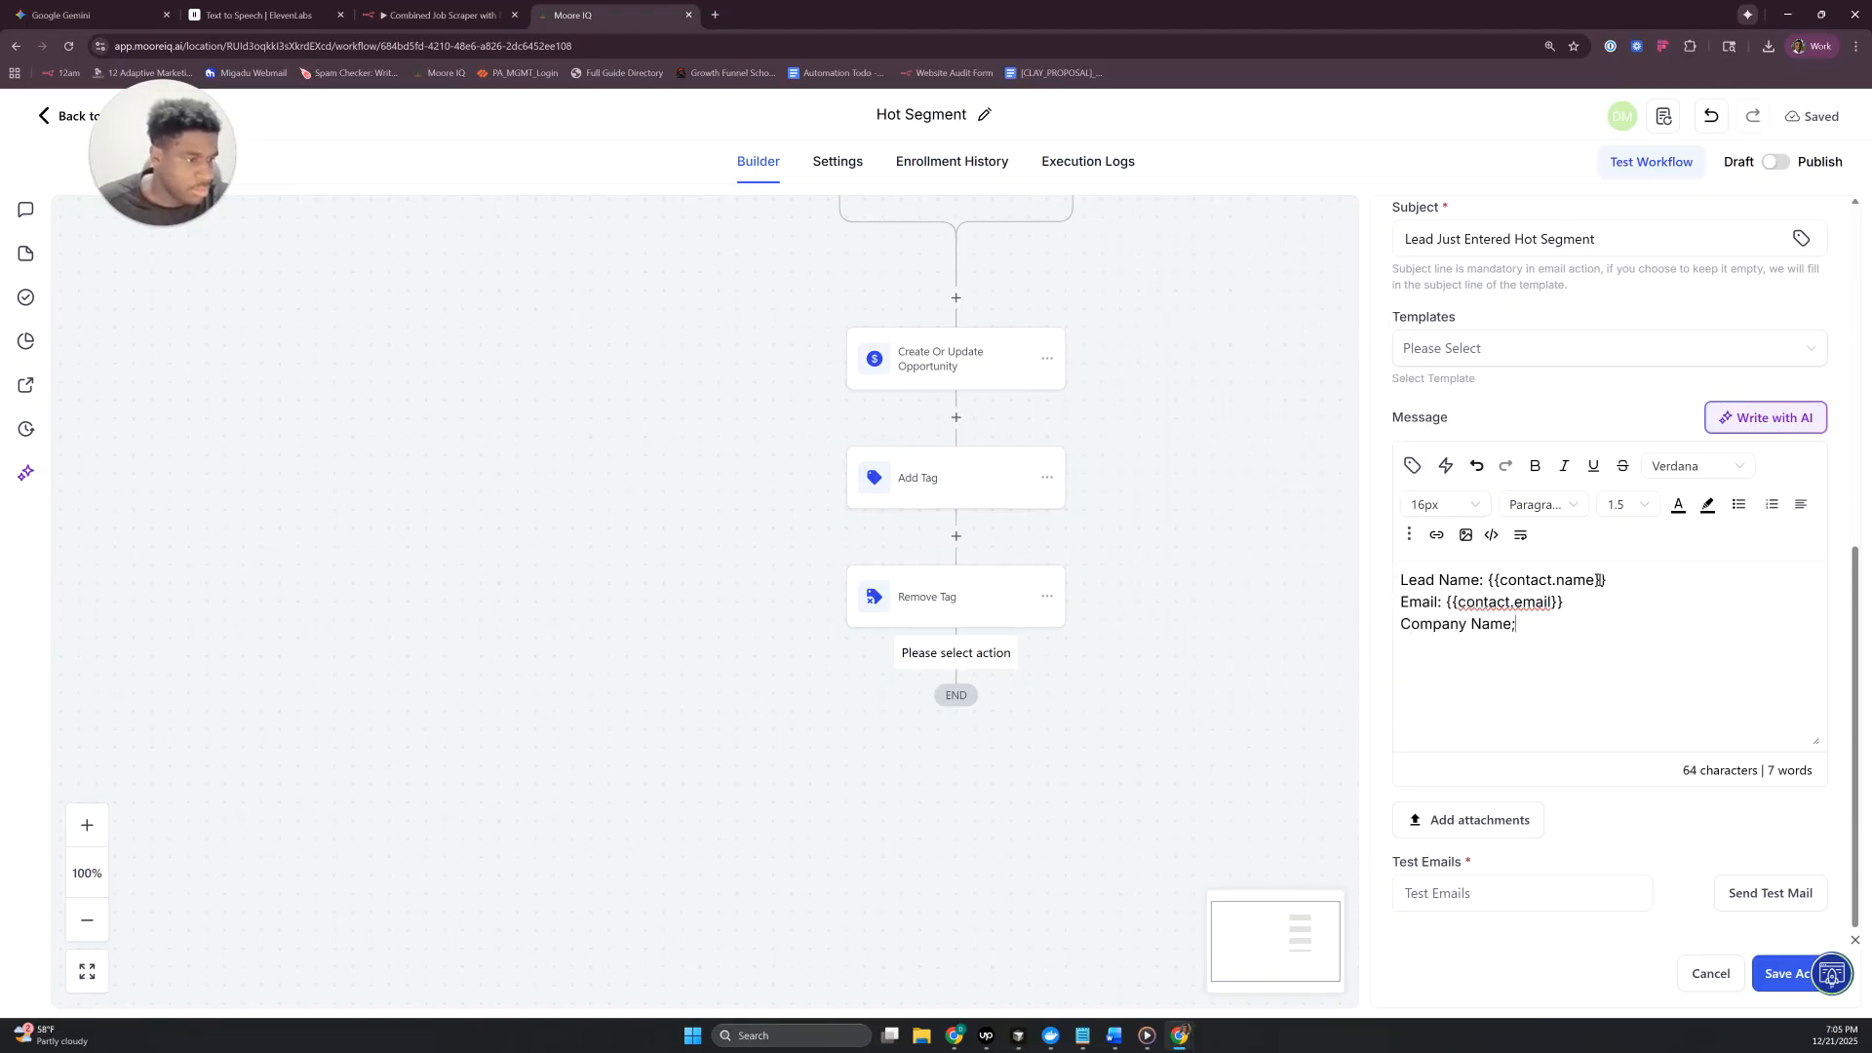
pyautogui.click(1413, 466)
pyautogui.scroll(-1, 1209, 458)
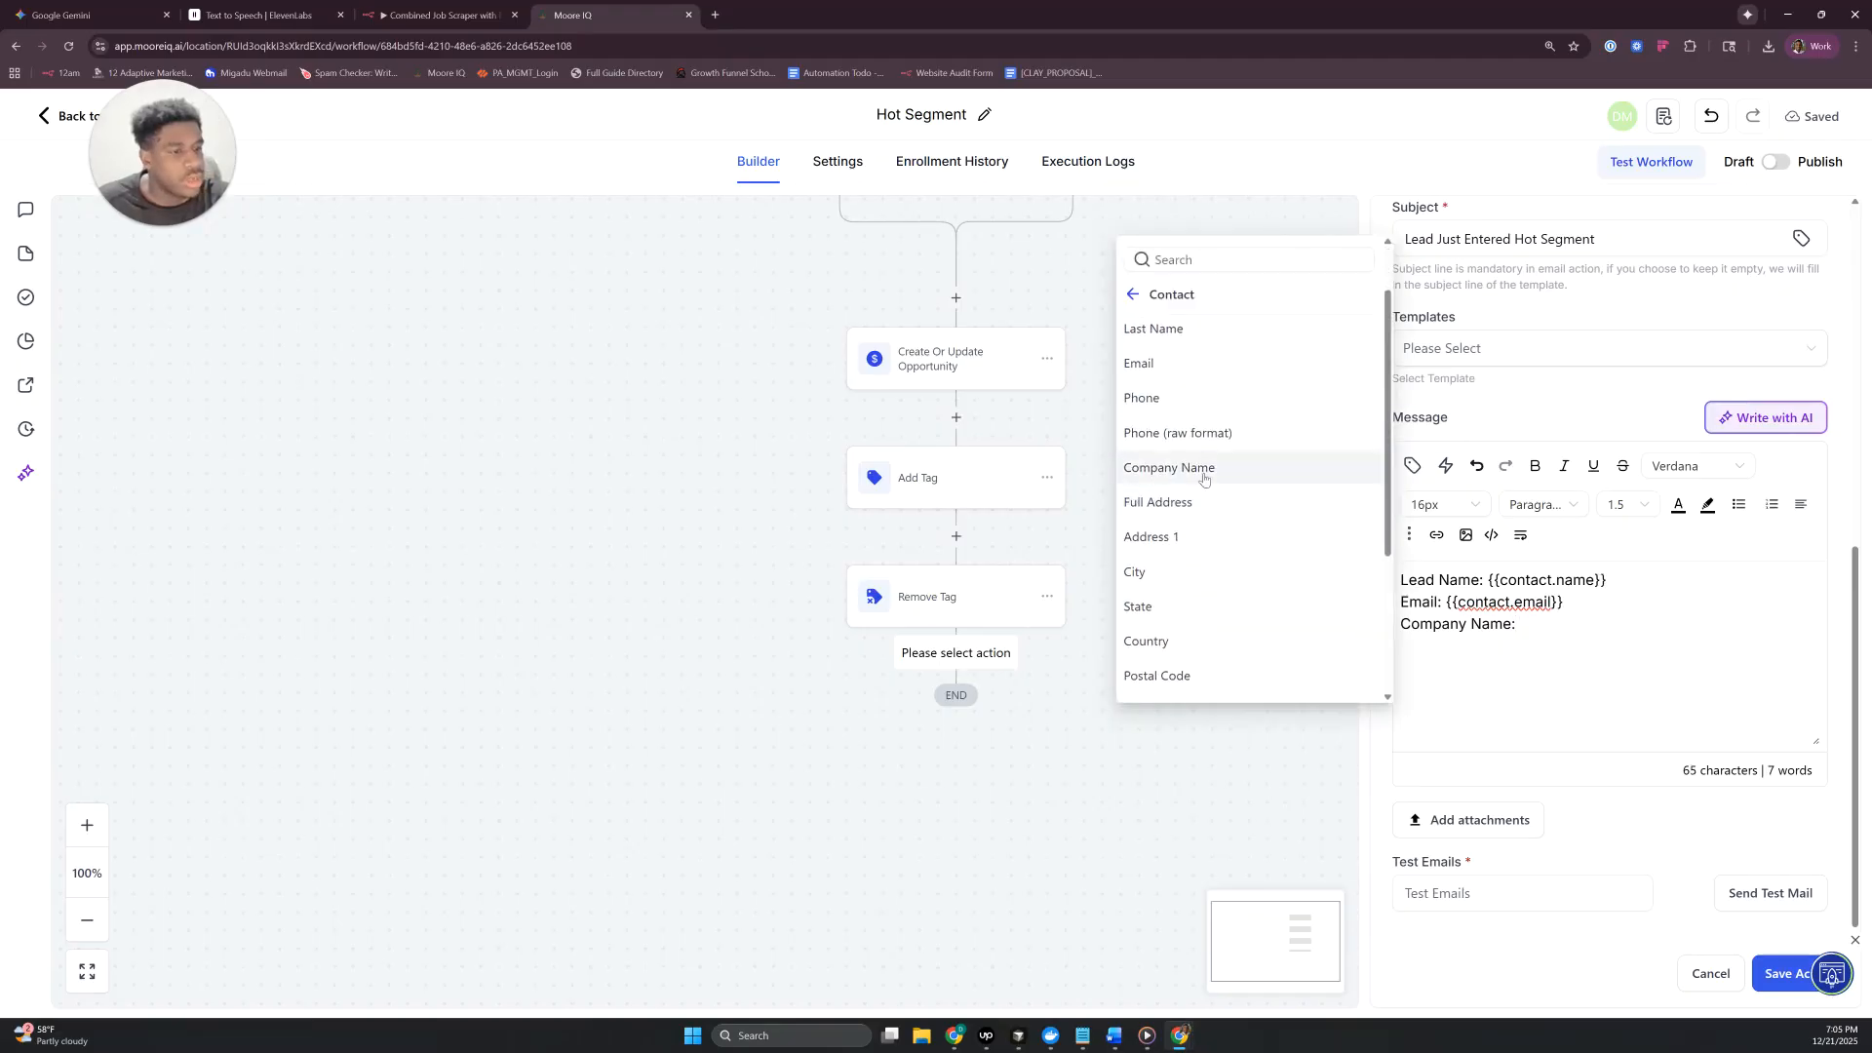
pyautogui.click(1209, 470)
# - Add the line "The Below Lead just entered the Hot Segment" above the lead details, separated by a blank line
pyautogui.click(1395, 579)
pyautogui.press('Return')
pyautogui.press('Return')
pyautogui.press('Up')
pyautogui.press('Up')
pyautogui.write('The ')
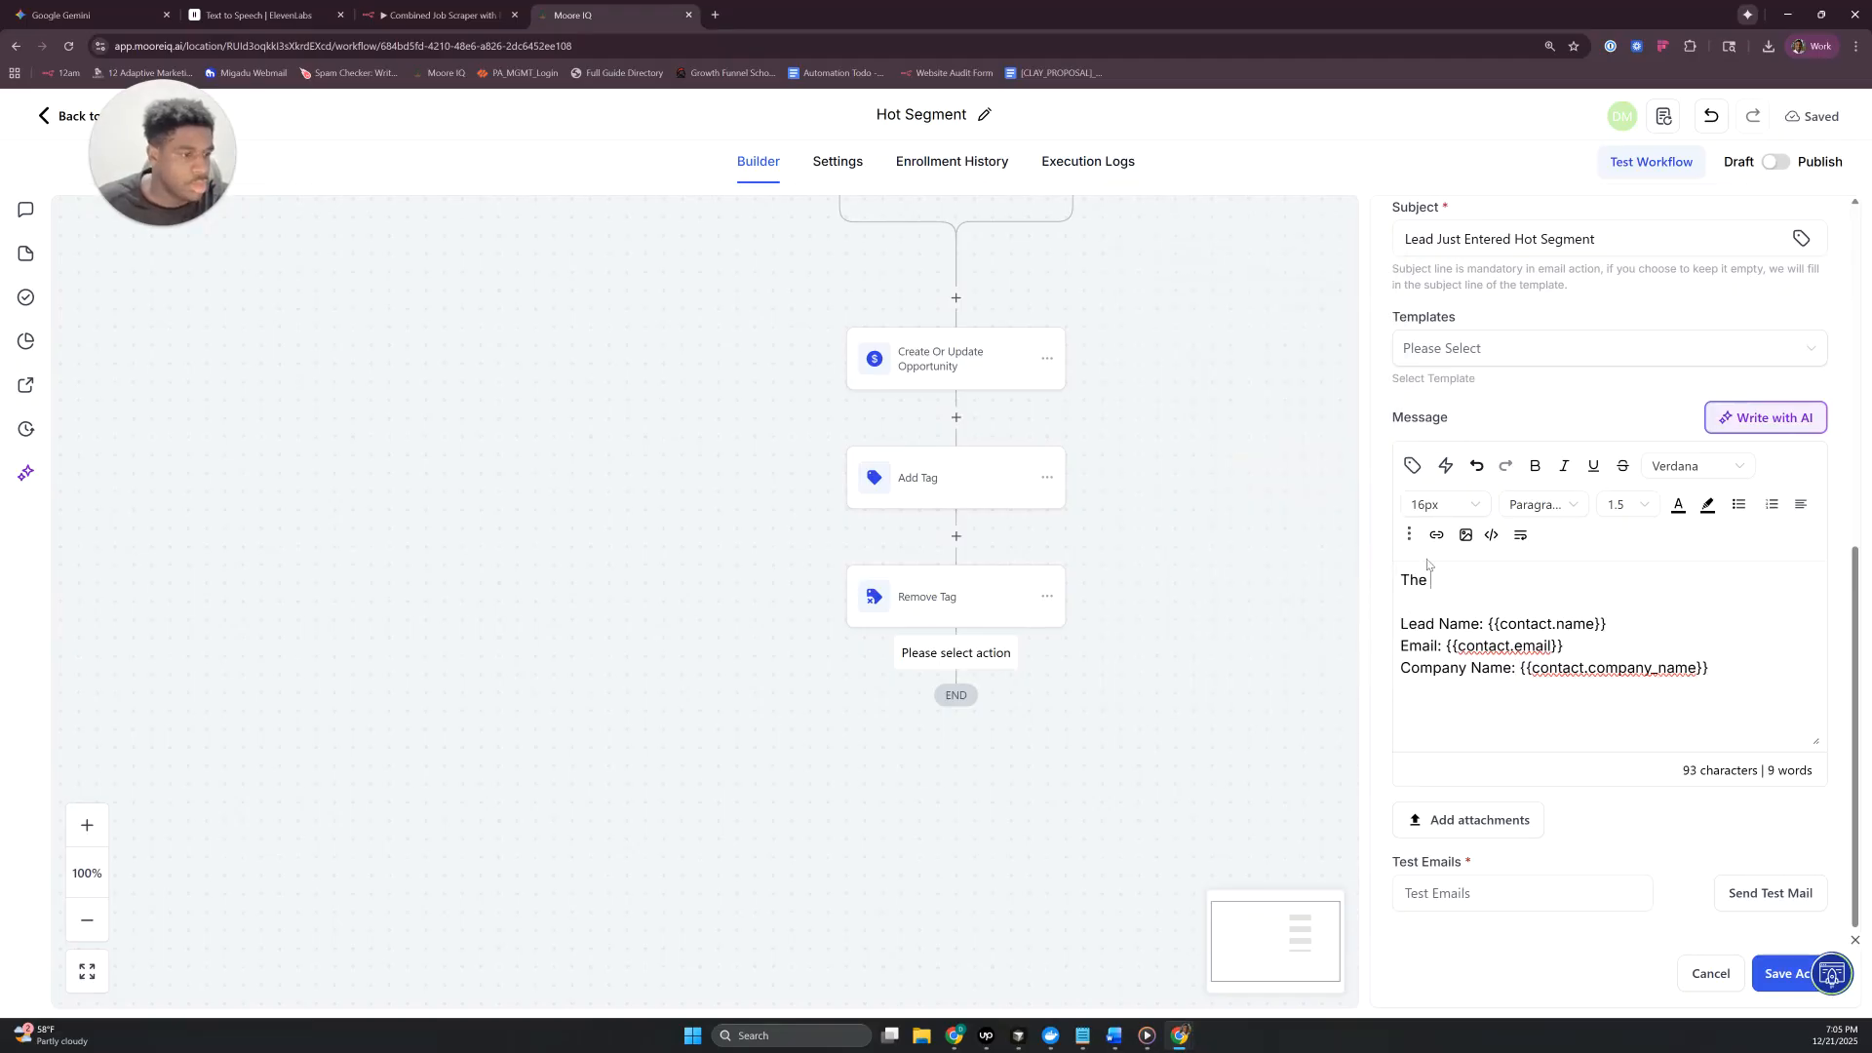
pyautogui.write('Below Lead j')
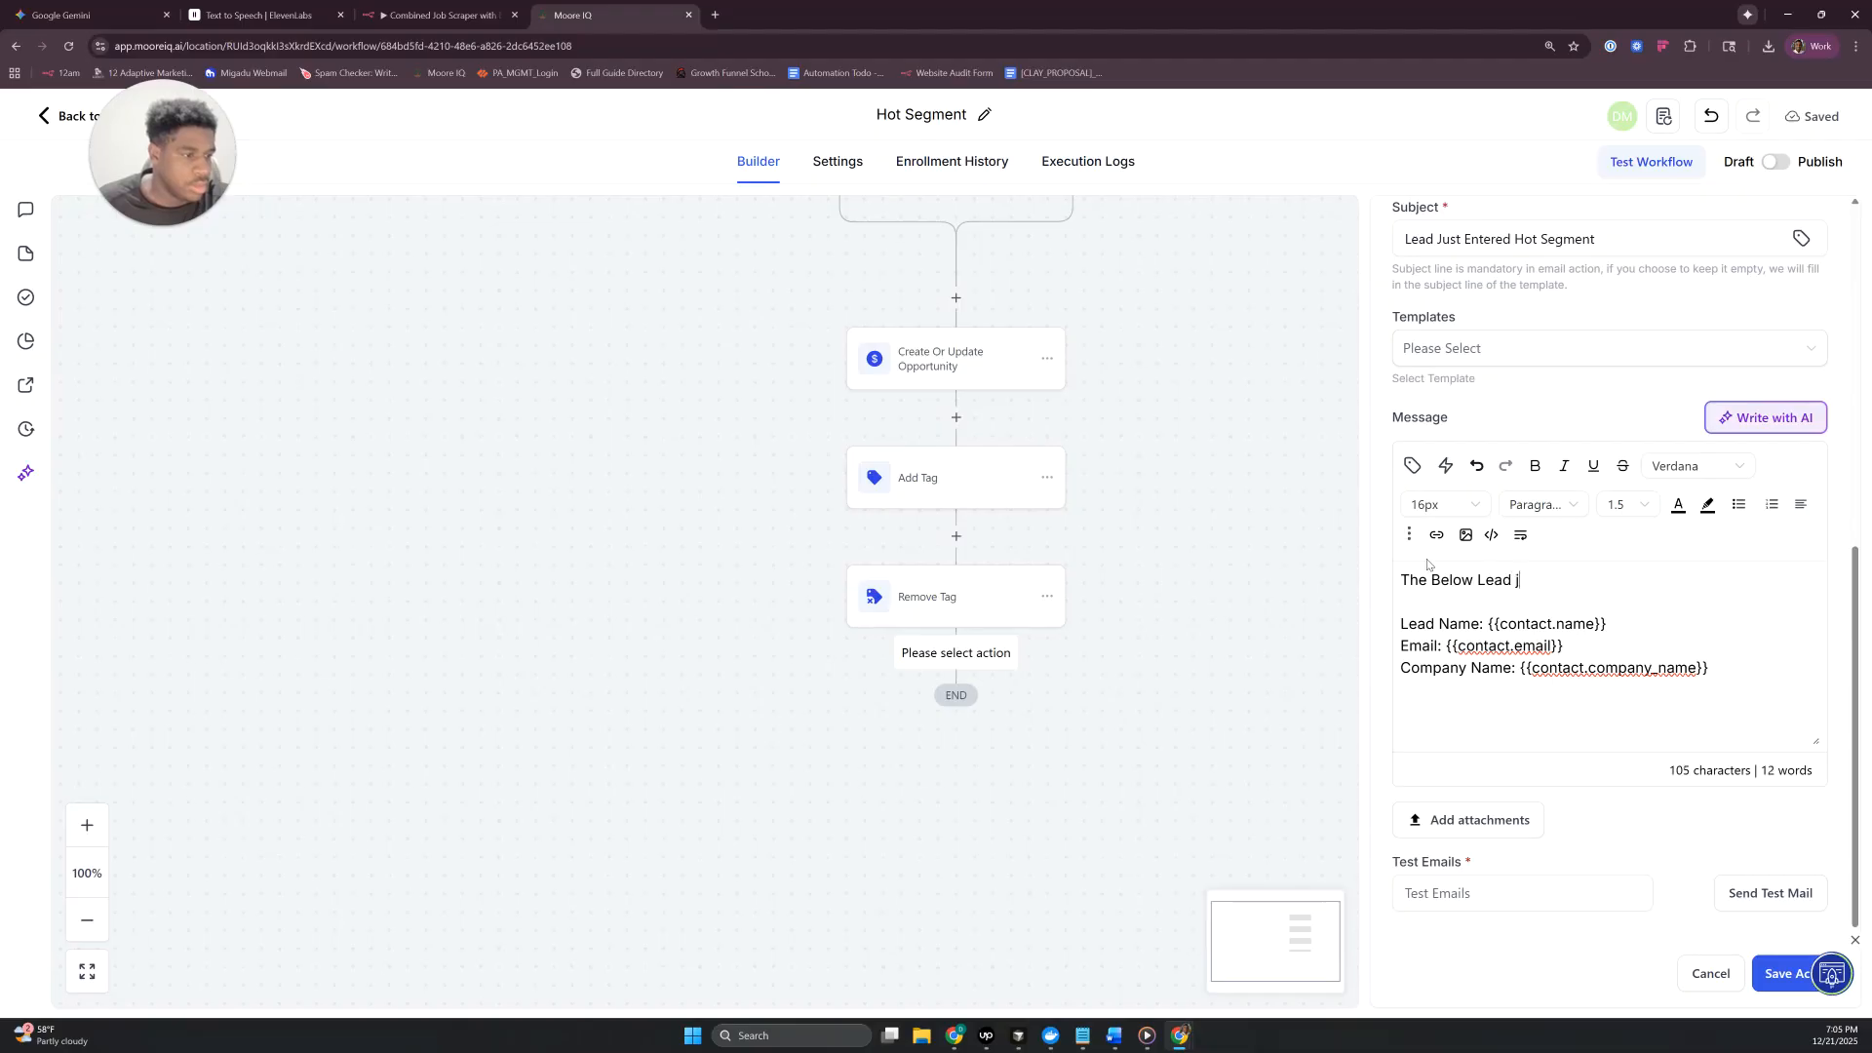
pyautogui.write('us te en')
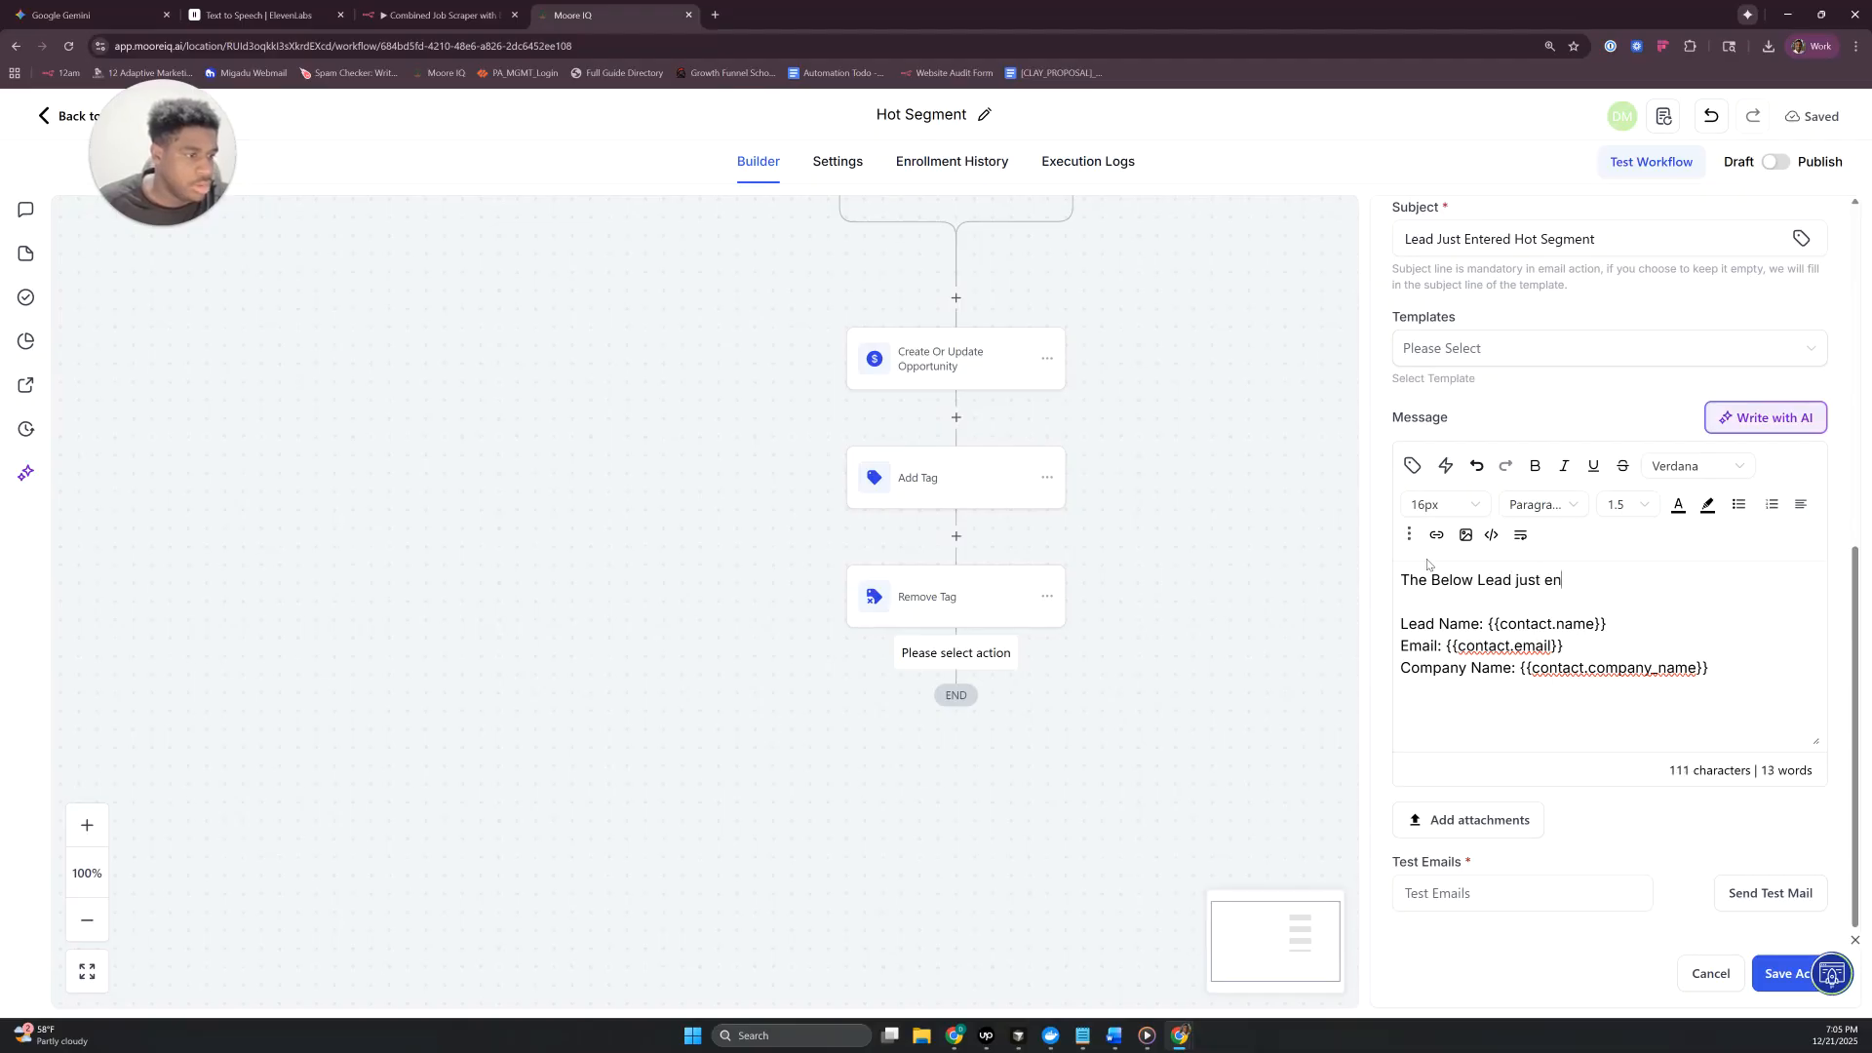
pyautogui.write('tered the Hot Segment')
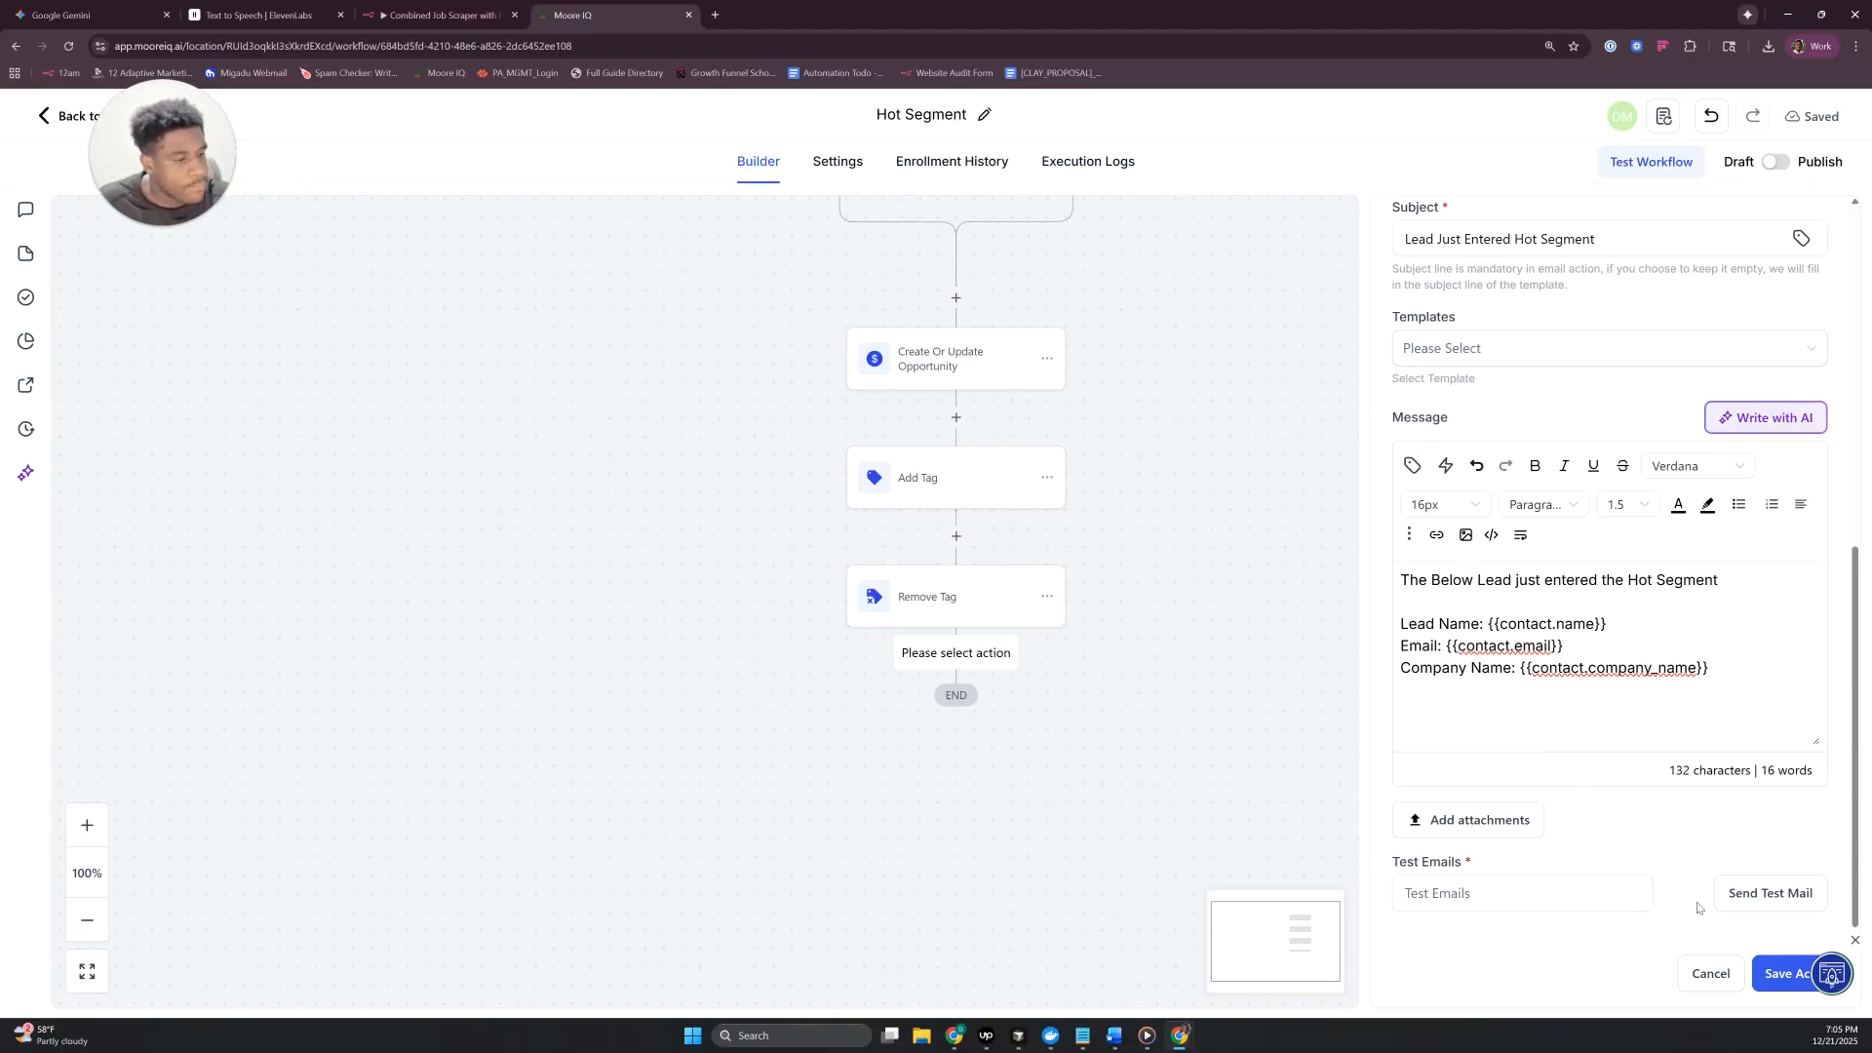
# - Save the internal notification action, and switch the Hot Segment workflow from Draft to Publish with the change saved
pyautogui.click(1765, 975)
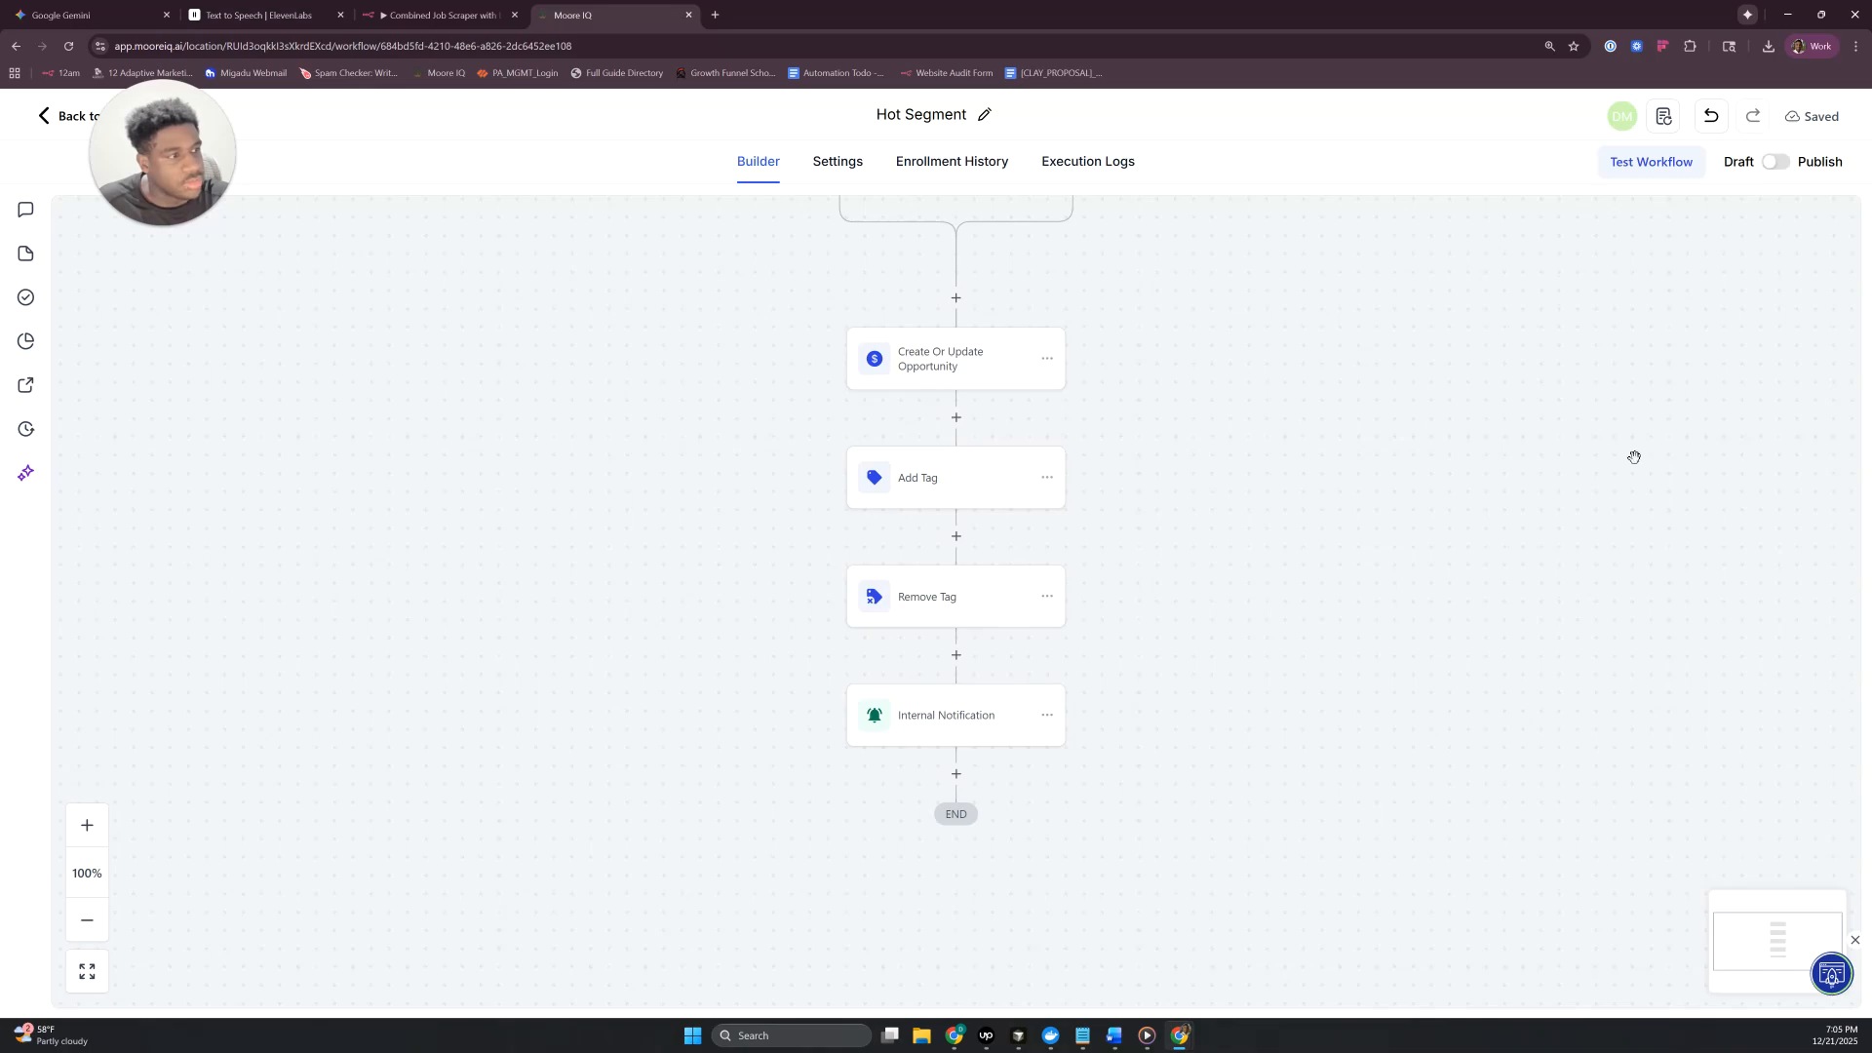
pyautogui.click(1776, 162)
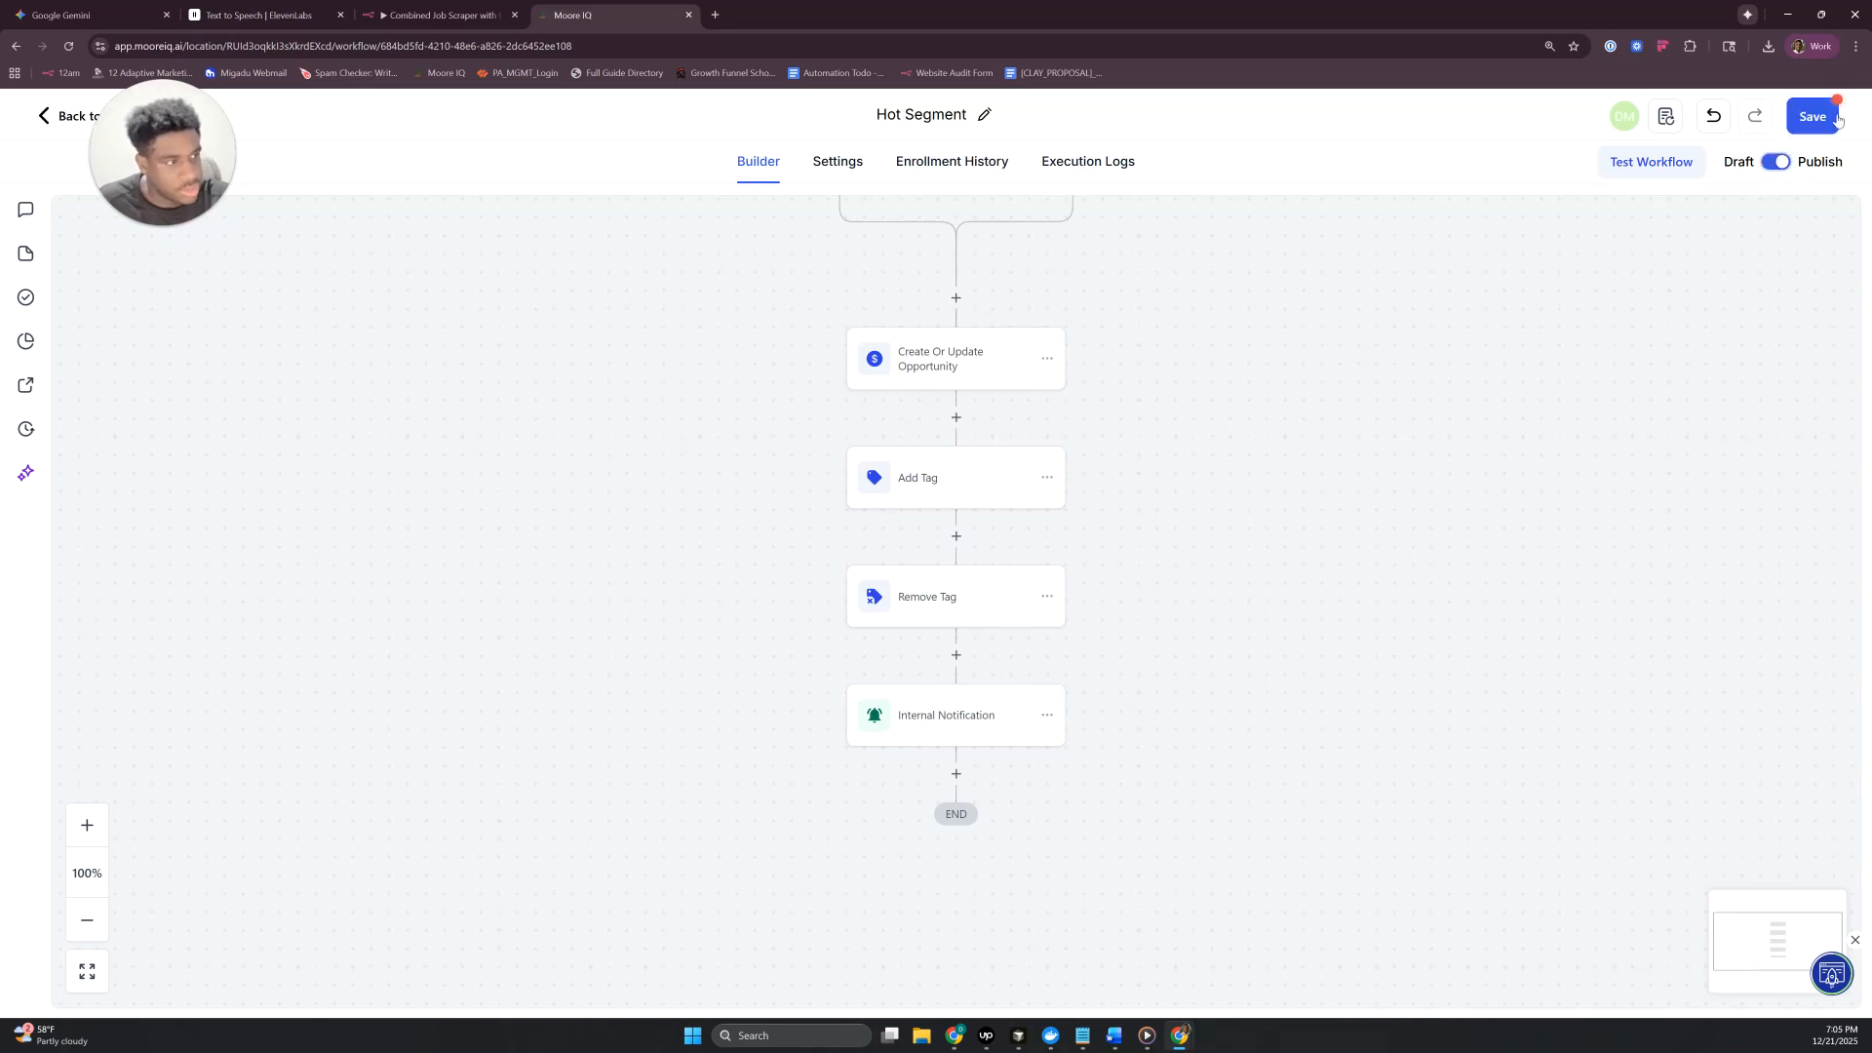
pyautogui.click(1802, 117)
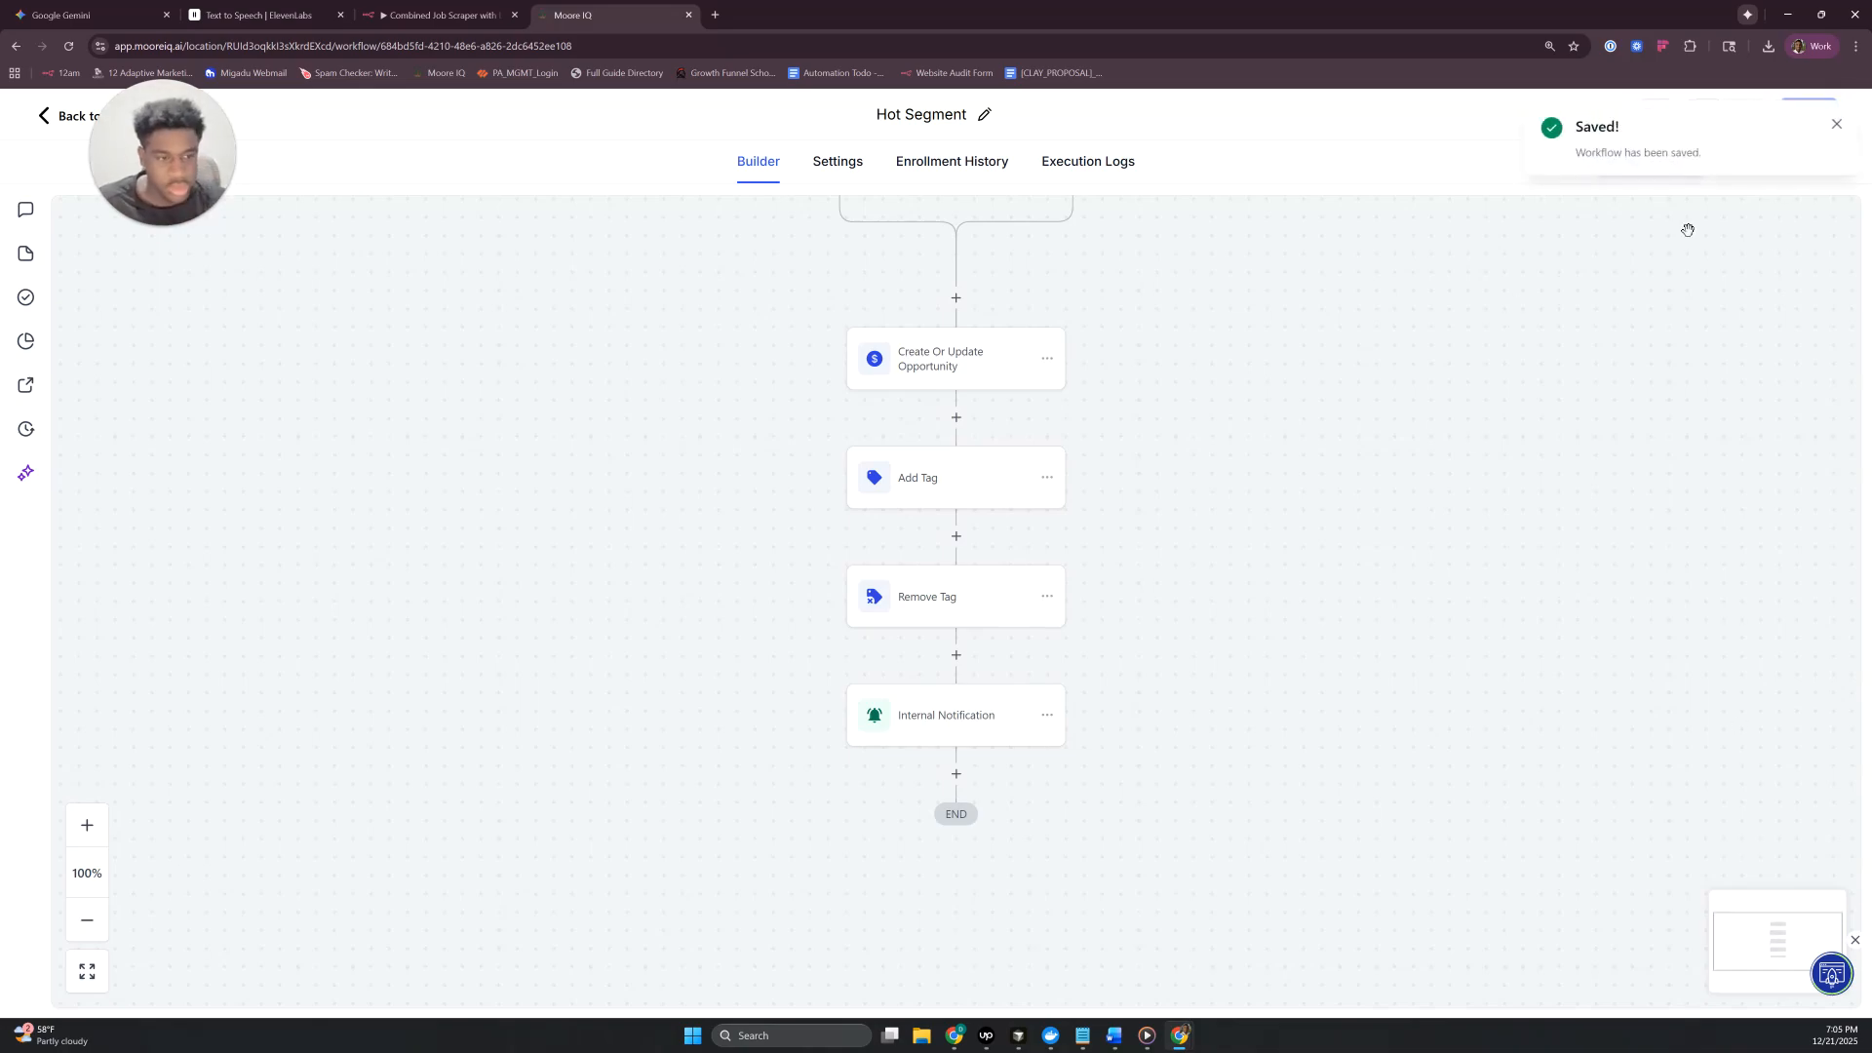